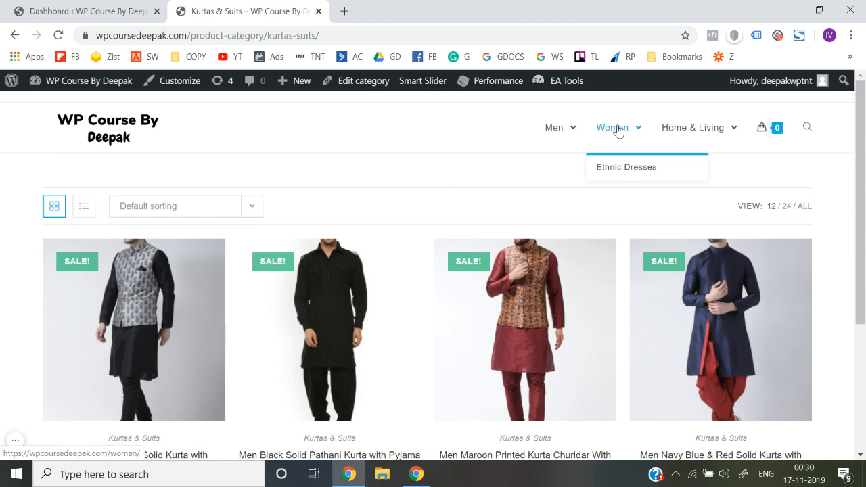
Open the Campus Sutra product from the men's Shirts category and look over its page
{"action": "mouse_move", "coordinate": [557, 130]}
{"action": "left_click", "coordinate": [558, 195]}
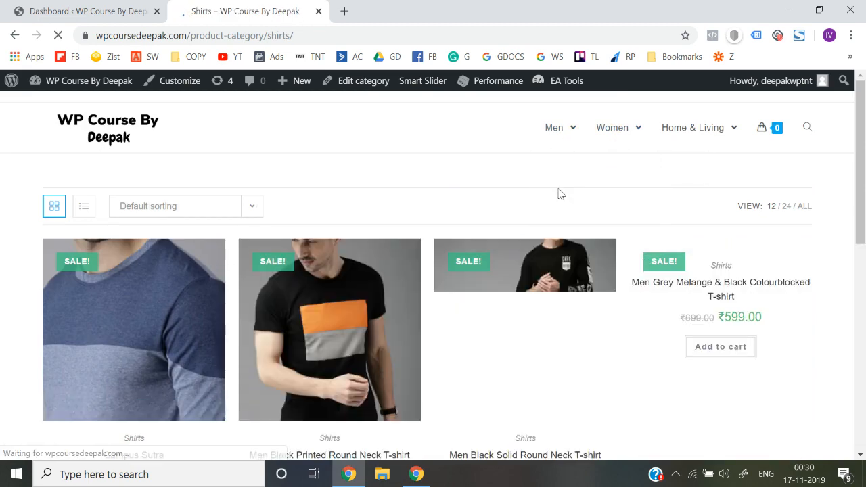
{"action": "scroll", "coordinate": [365, 315], "scroll_direction": "down", "scroll_amount": 3}
{"action": "scroll", "coordinate": [365, 316], "scroll_direction": "up", "scroll_amount": 3}
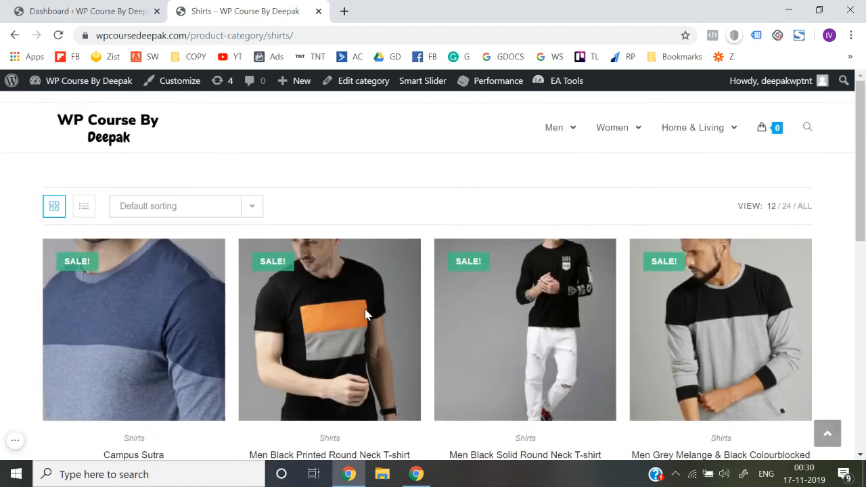
{"action": "left_click", "coordinate": [128, 326]}
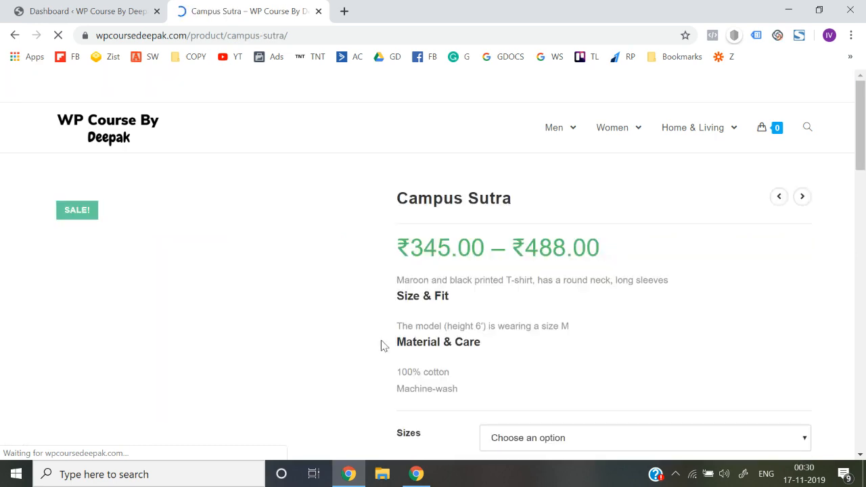
{"action": "scroll", "coordinate": [381, 345], "scroll_direction": "down", "scroll_amount": 3}
{"action": "scroll", "coordinate": [572, 223], "scroll_direction": "down", "scroll_amount": 5}
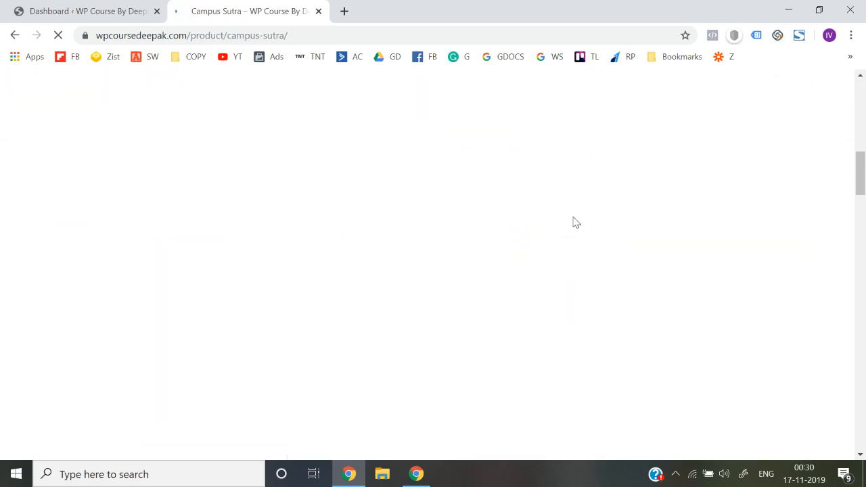
{"action": "scroll", "coordinate": [411, 247], "scroll_direction": "up", "scroll_amount": 8}
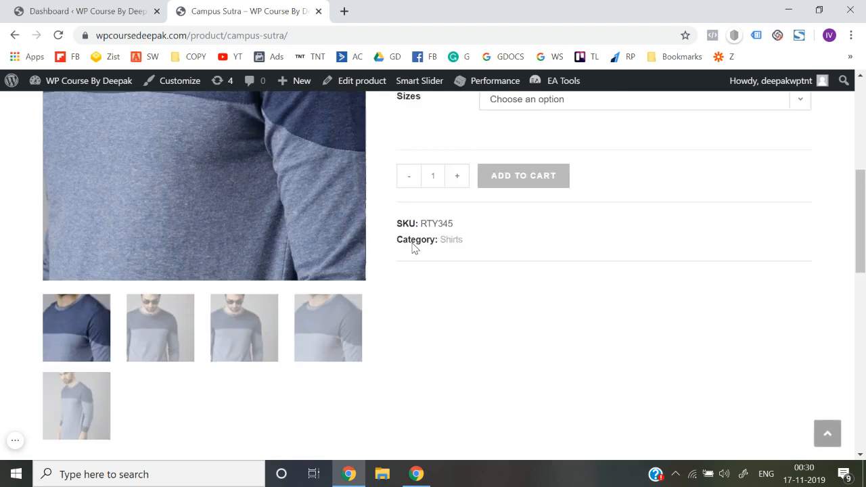
Choose size M for the Campus Sutra shirt and add it to the cart
{"action": "left_click", "coordinate": [532, 258]}
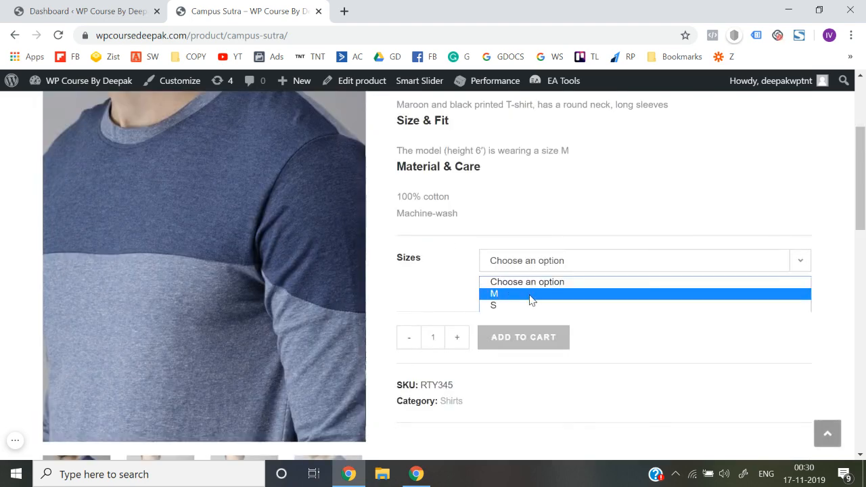
{"action": "left_click", "coordinate": [531, 295]}
{"action": "scroll", "coordinate": [531, 300], "scroll_direction": "down", "scroll_amount": 2}
{"action": "left_click", "coordinate": [508, 257]}
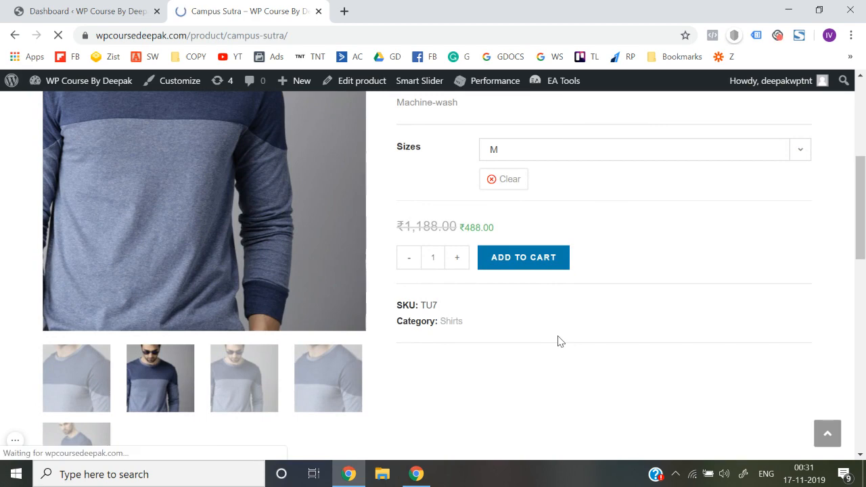
Open the cart and examine the product line, the shipping charge and the cart totals
{"action": "left_click", "coordinate": [759, 207]}
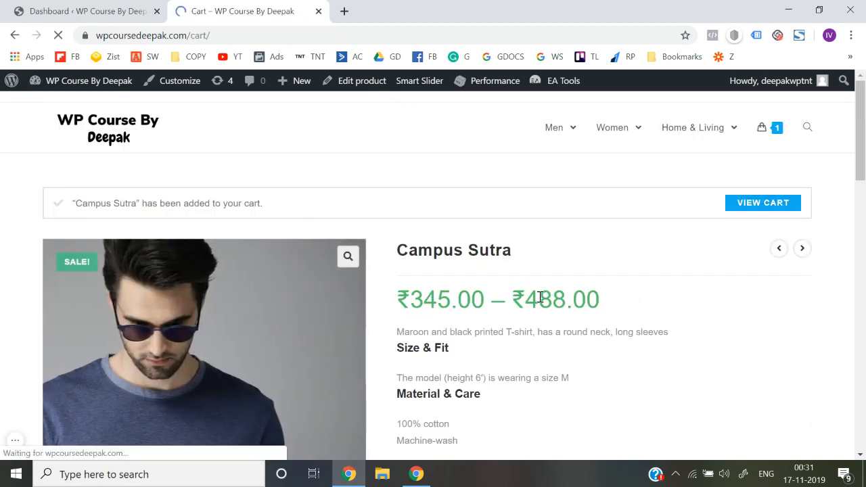
{"action": "scroll", "coordinate": [540, 297], "scroll_direction": "down", "scroll_amount": 1}
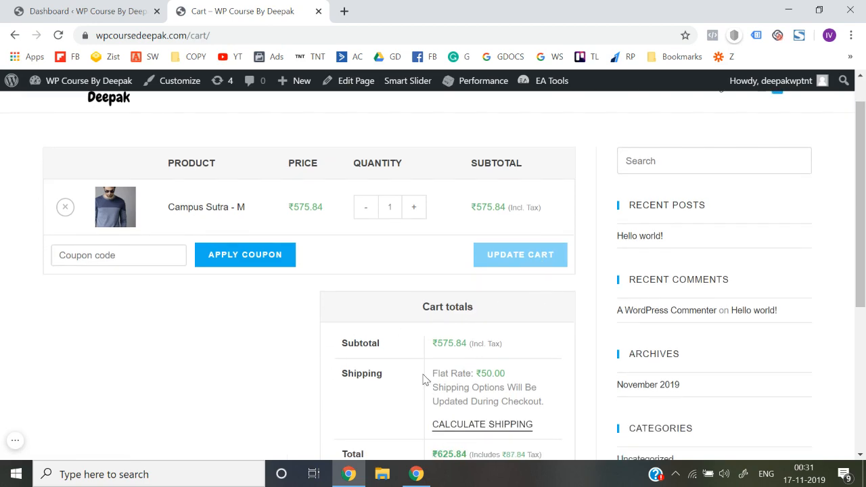
{"action": "scroll", "coordinate": [424, 376], "scroll_direction": "down", "scroll_amount": 2}
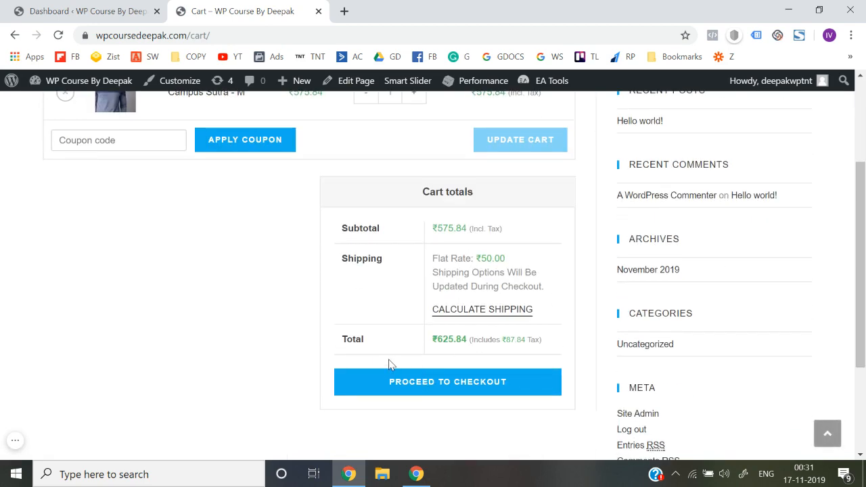
{"action": "scroll", "coordinate": [389, 365], "scroll_direction": "up", "scroll_amount": 3}
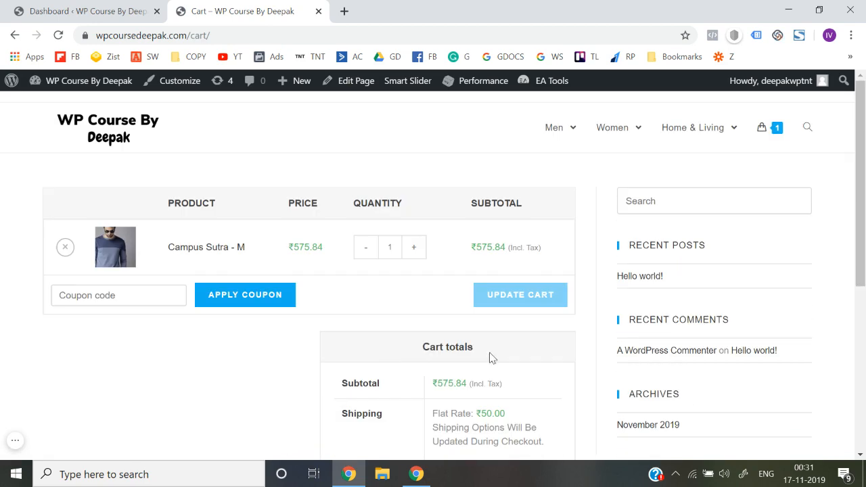
{"action": "scroll", "coordinate": [492, 357], "scroll_direction": "down", "scroll_amount": 5}
{"action": "scroll", "coordinate": [490, 358], "scroll_direction": "up", "scroll_amount": 5}
{"action": "scroll", "coordinate": [678, 346], "scroll_direction": "down", "scroll_amount": 5}
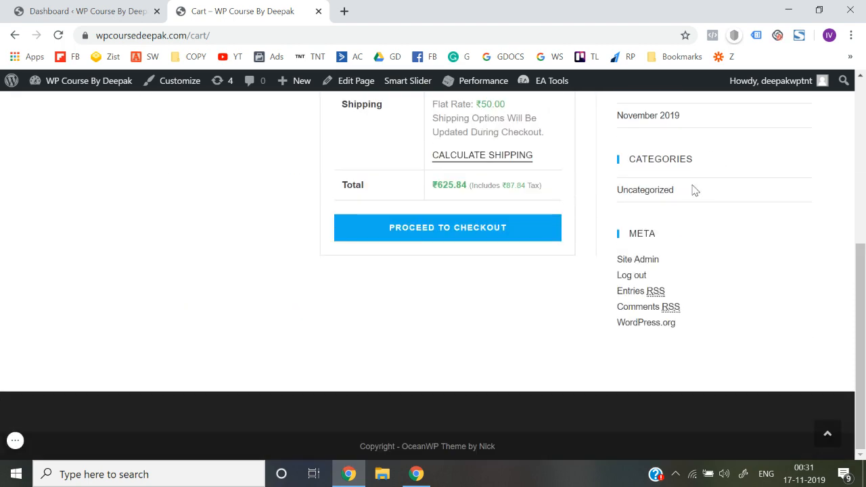
{"action": "scroll", "coordinate": [701, 253], "scroll_direction": "up", "scroll_amount": 5}
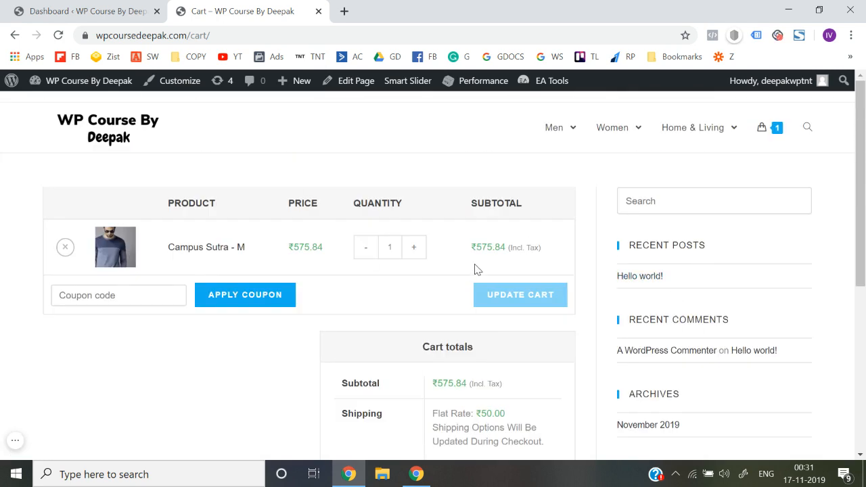
View the store's home page and the Men and Women pages, and return to the home page
{"action": "left_click", "coordinate": [107, 130]}
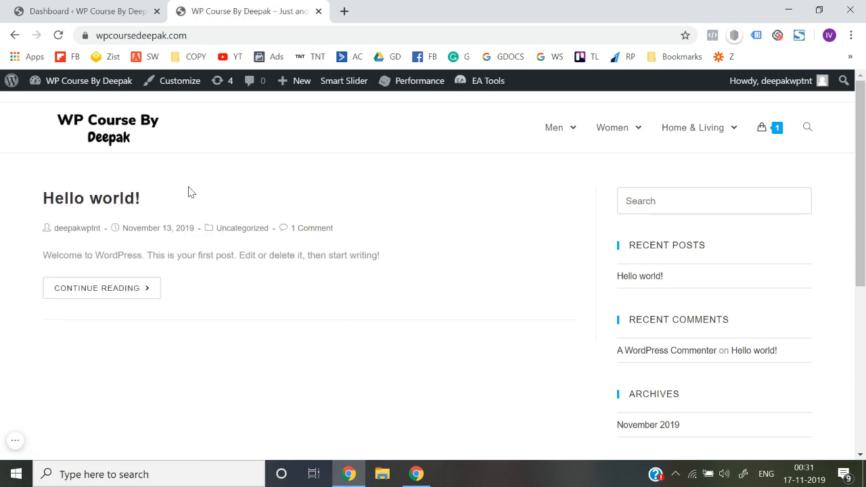
{"action": "scroll", "coordinate": [271, 305], "scroll_direction": "down", "scroll_amount": 5}
{"action": "scroll", "coordinate": [271, 305], "scroll_direction": "up", "scroll_amount": 5}
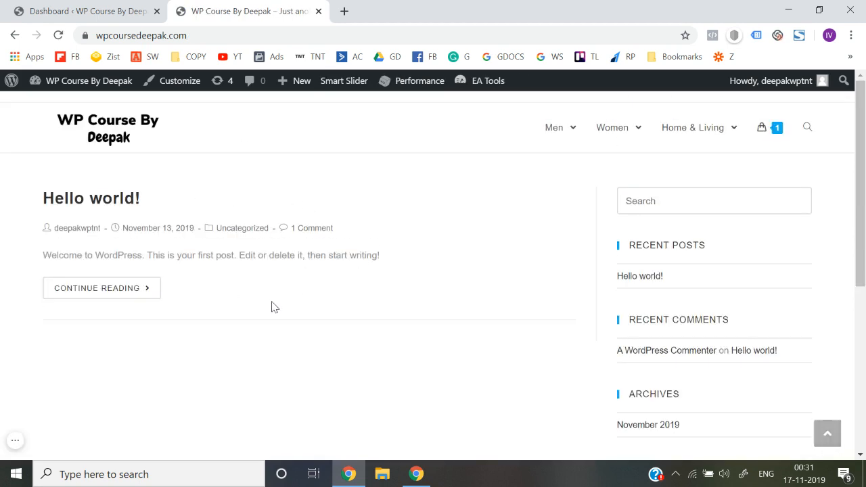
{"action": "left_click", "coordinate": [554, 134]}
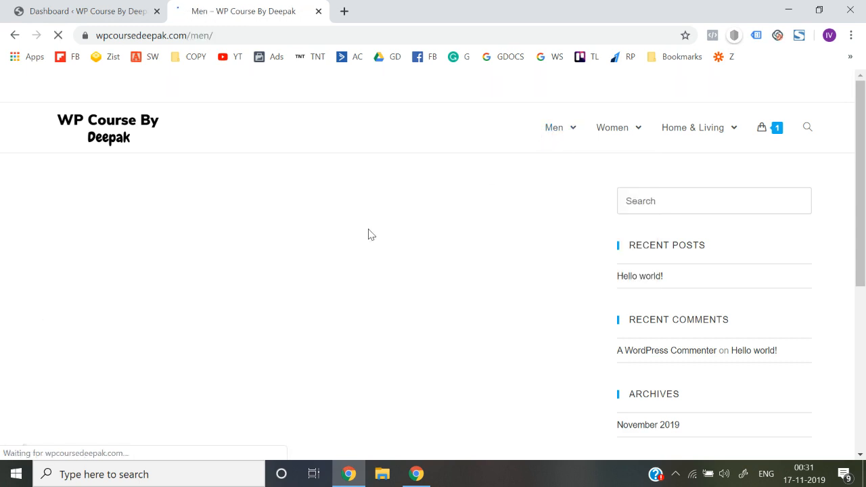
{"action": "left_click", "coordinate": [613, 135]}
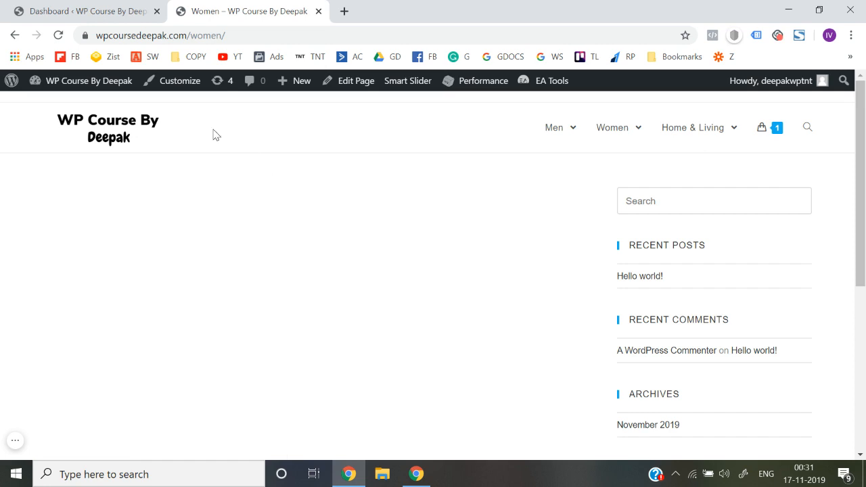
{"action": "left_click", "coordinate": [115, 135]}
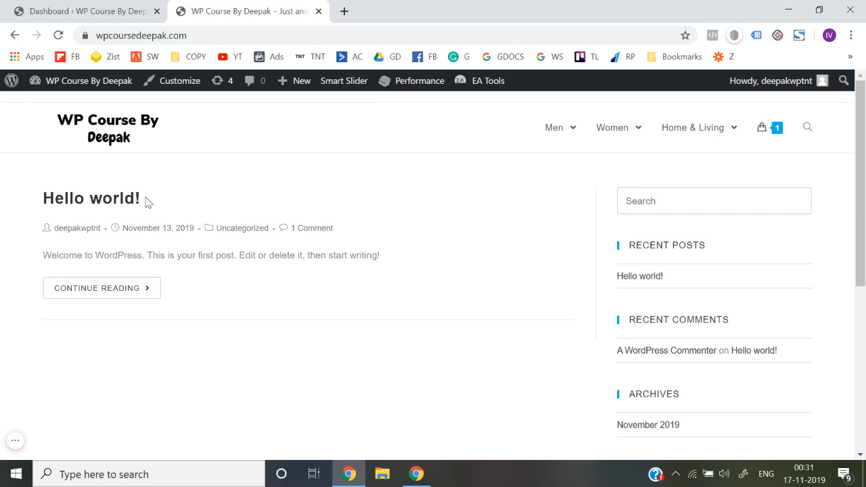
Create a new WordPress page titled "Home Page - New" from the dashboard and publish it
{"action": "left_click", "coordinate": [74, 8]}
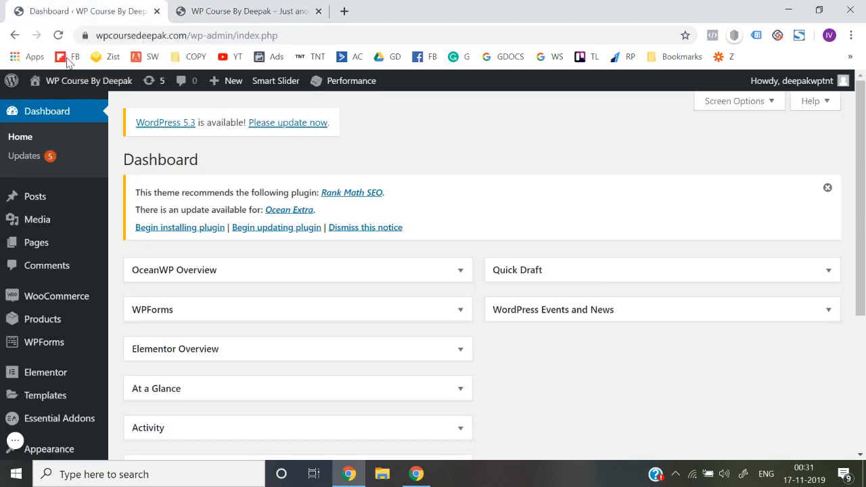
{"action": "mouse_move", "coordinate": [66, 245]}
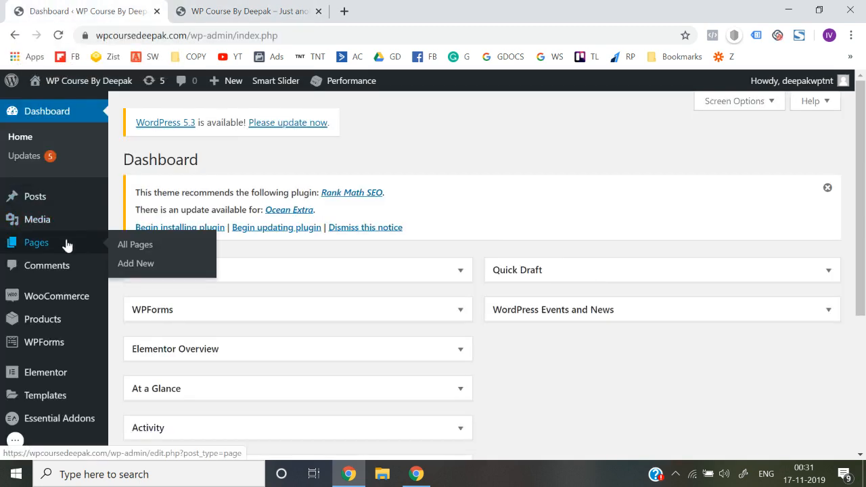
{"action": "left_click", "coordinate": [143, 264]}
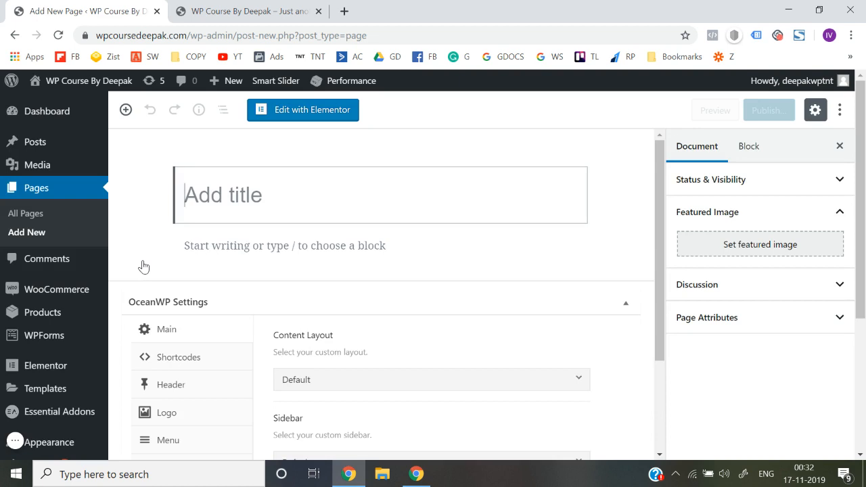
{"action": "type", "text": "Home Page - New"}
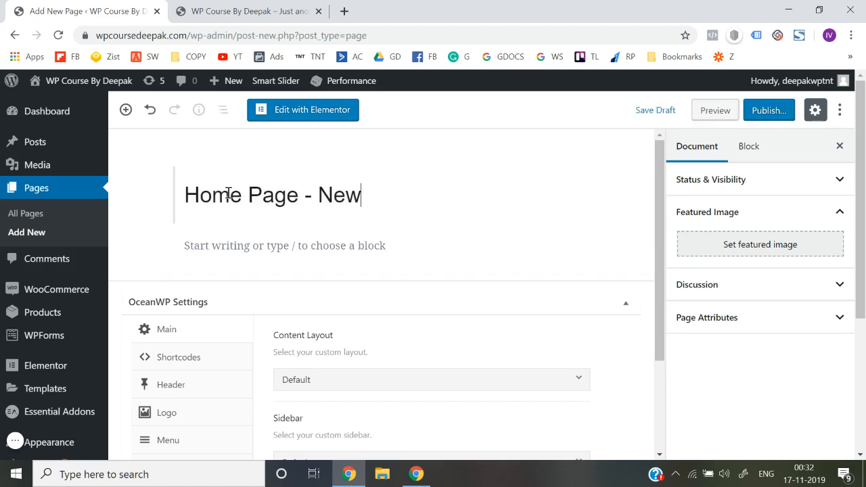
{"action": "left_click", "coordinate": [749, 115]}
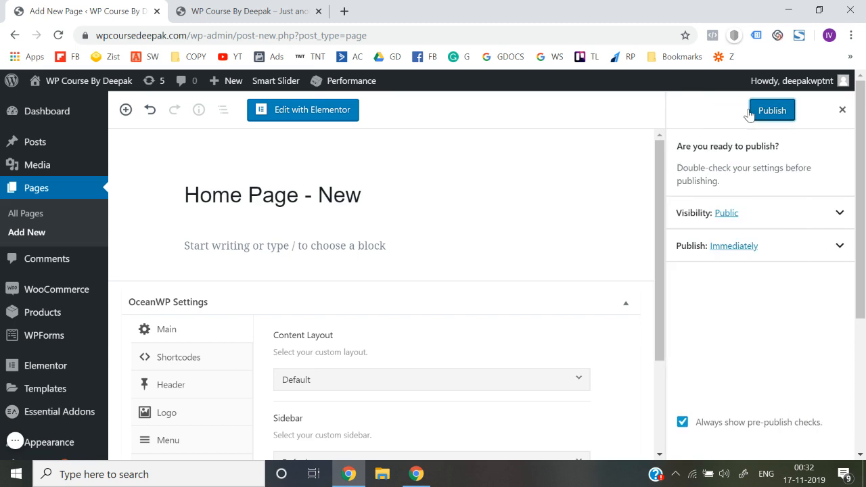
{"action": "left_click", "coordinate": [758, 113]}
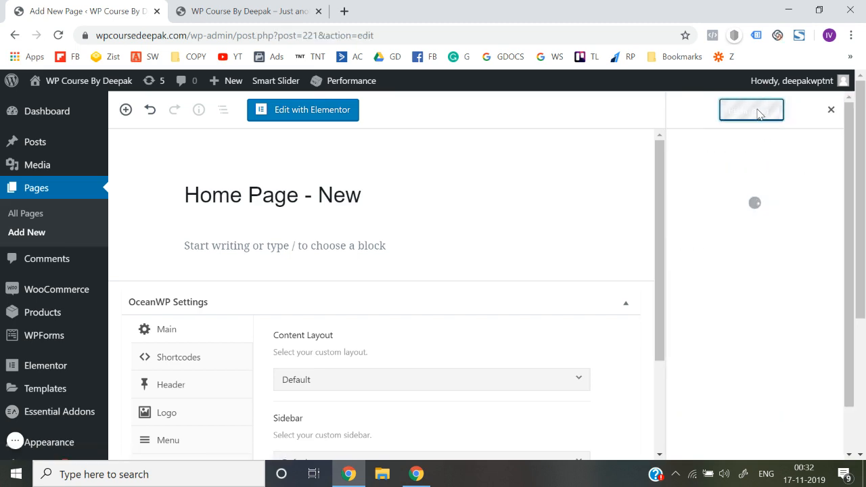
Set the page's OceanWP content layout to 100% Full Width and update the page
{"action": "scroll", "coordinate": [379, 287], "scroll_direction": "down", "scroll_amount": 1}
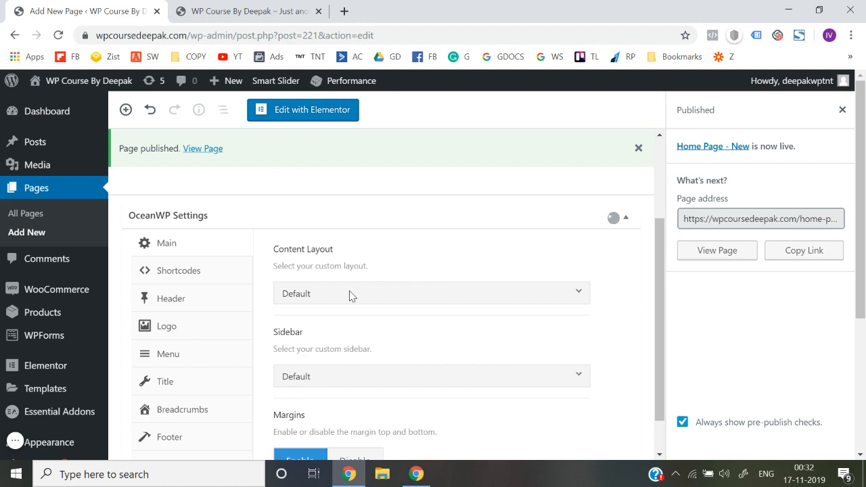
{"action": "left_click", "coordinate": [350, 292]}
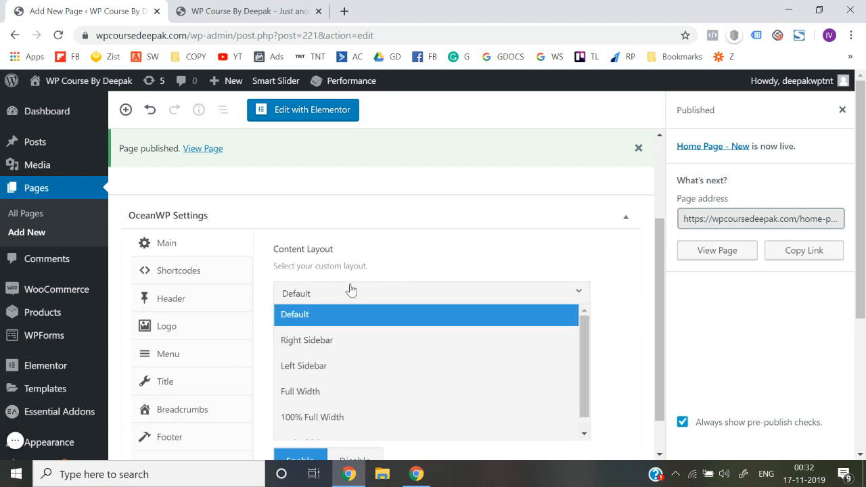
{"action": "left_click", "coordinate": [317, 417]}
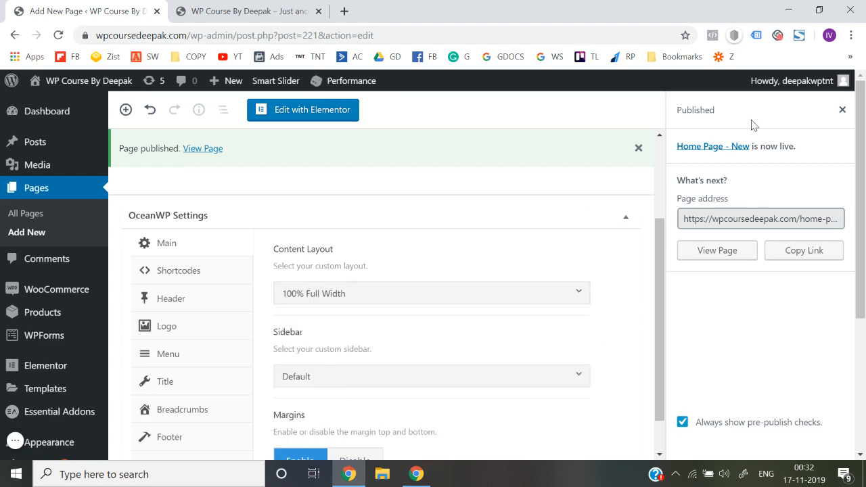
{"action": "left_click", "coordinate": [842, 110]}
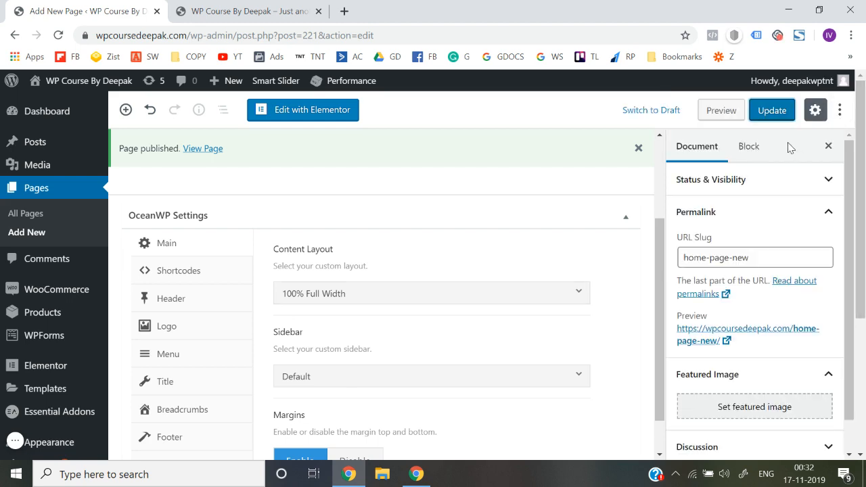
{"action": "left_click", "coordinate": [766, 110]}
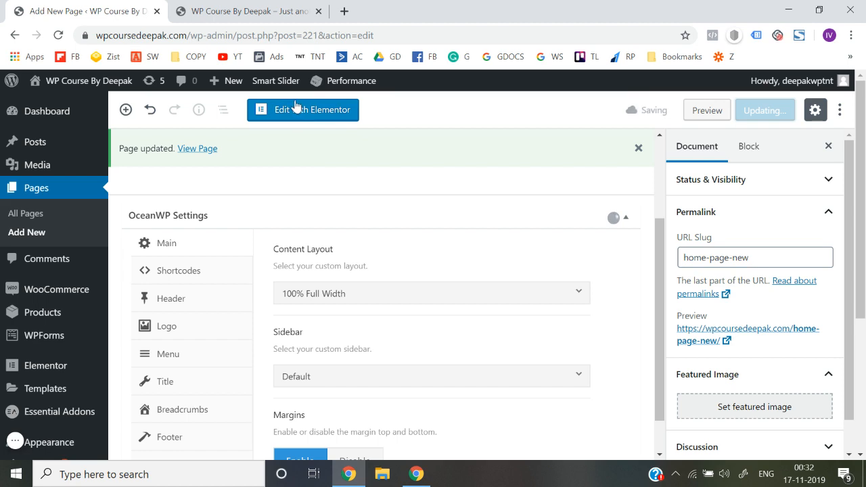
View the live "Home Page - New" page in a separate tab and return to its editor
{"action": "right_click", "coordinate": [195, 149]}
{"action": "left_click", "coordinate": [205, 157]}
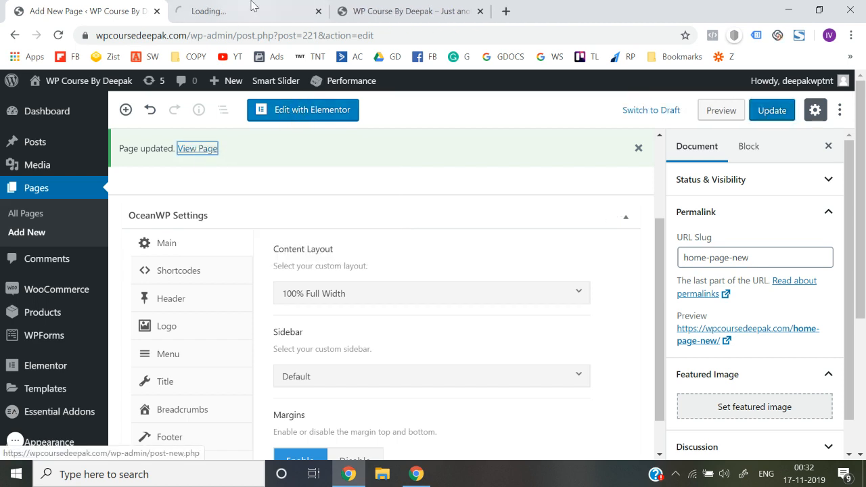
{"action": "left_click", "coordinate": [251, 6]}
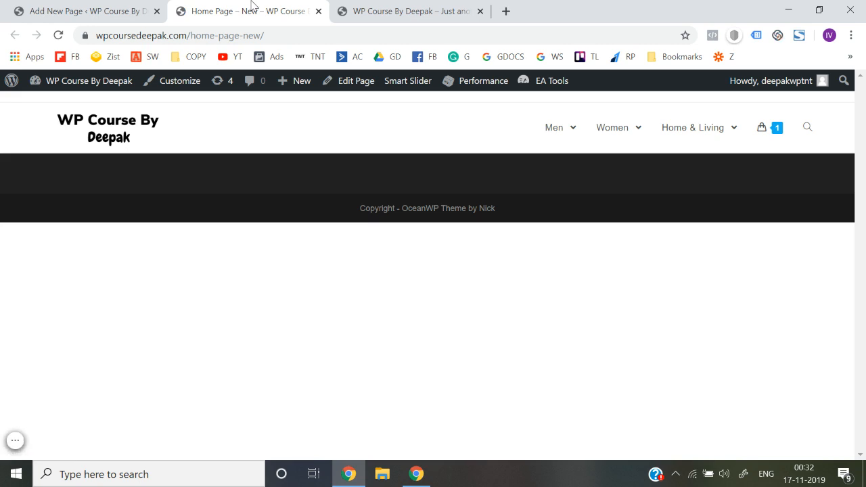
{"action": "left_click", "coordinate": [88, 11]}
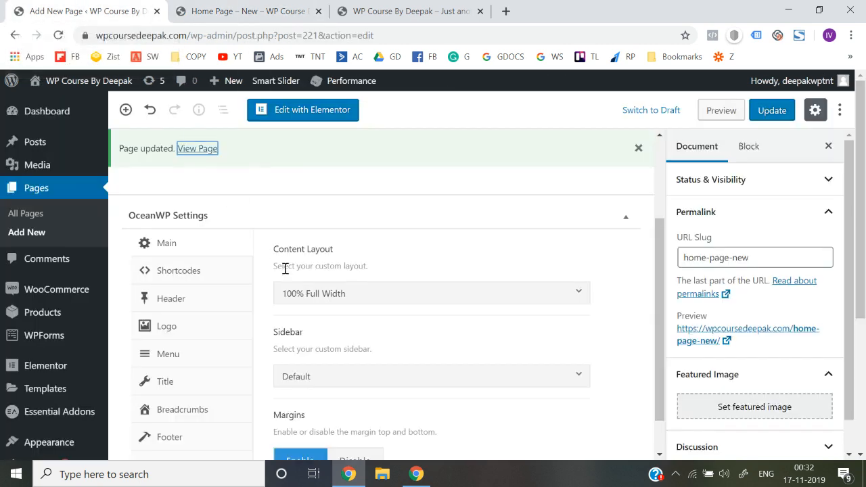
Open the page in Elementor and add a single-column section to it
{"action": "left_click", "coordinate": [283, 114]}
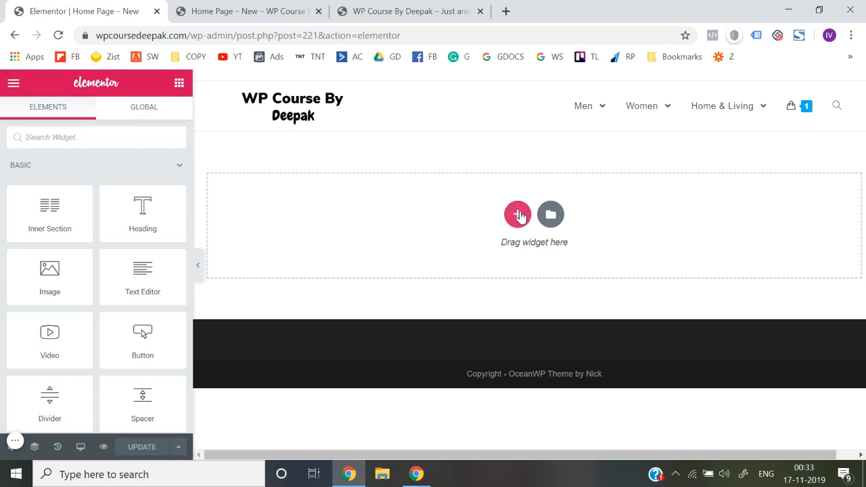
{"action": "left_click", "coordinate": [518, 214]}
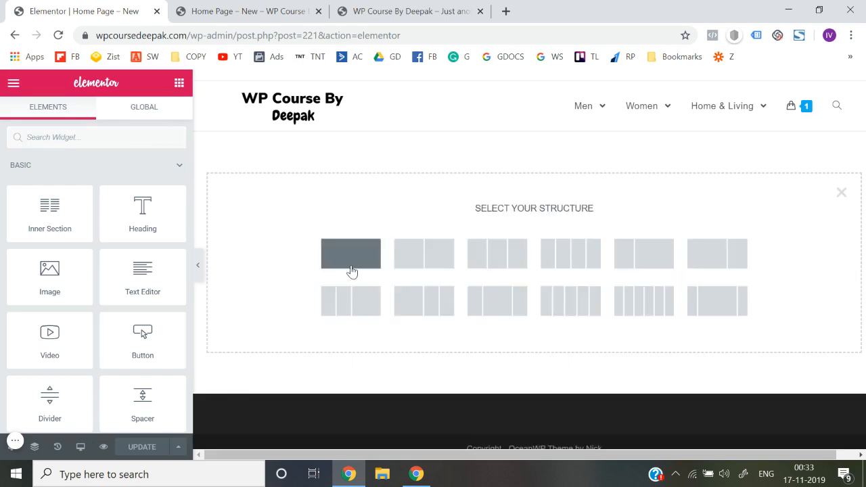
{"action": "left_click", "coordinate": [352, 266]}
{"action": "left_click", "coordinate": [542, 147]}
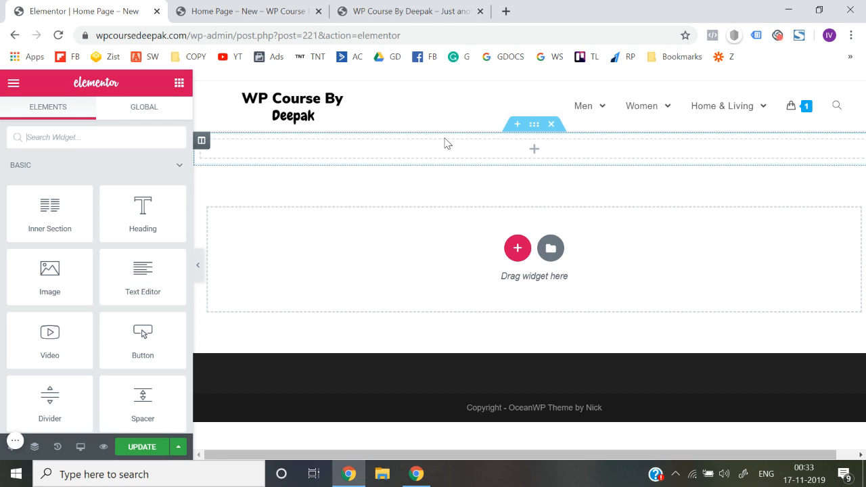
Open pexels.com in a new browser tab and search its free photos for "clothing"
{"action": "left_click", "coordinate": [510, 8]}
{"action": "type", "text": "pexels.co"}
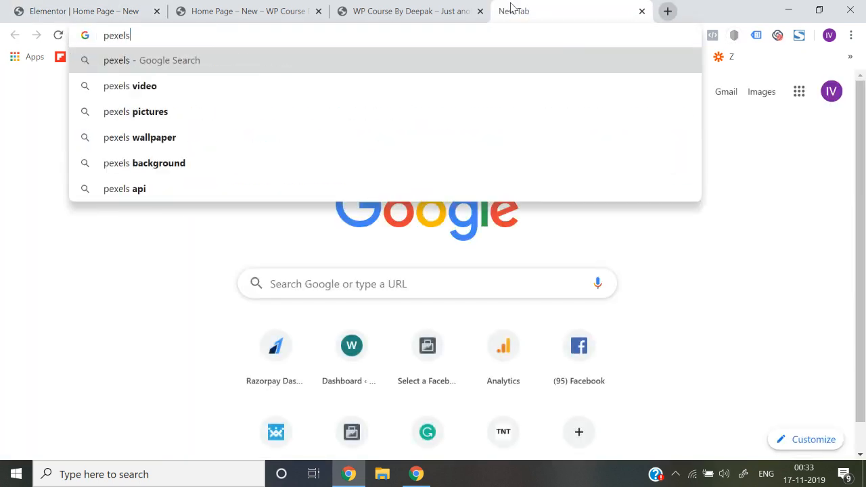
{"action": "key", "text": "Return"}
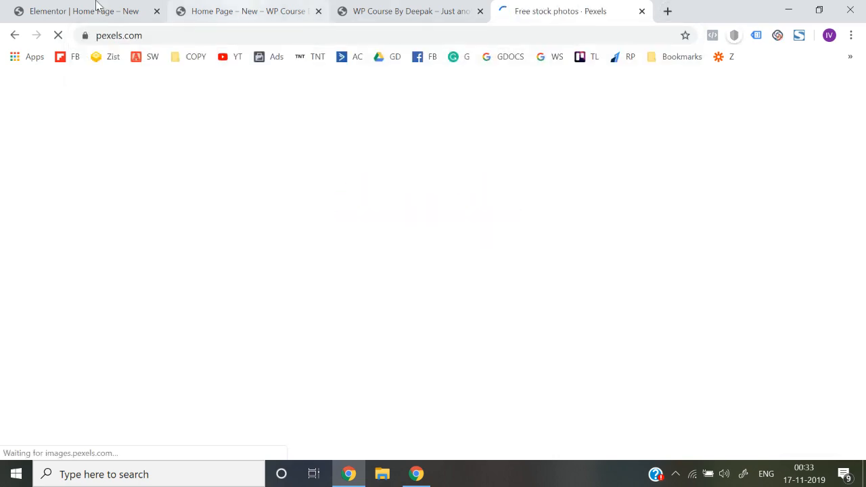
{"action": "left_click", "coordinate": [98, 9]}
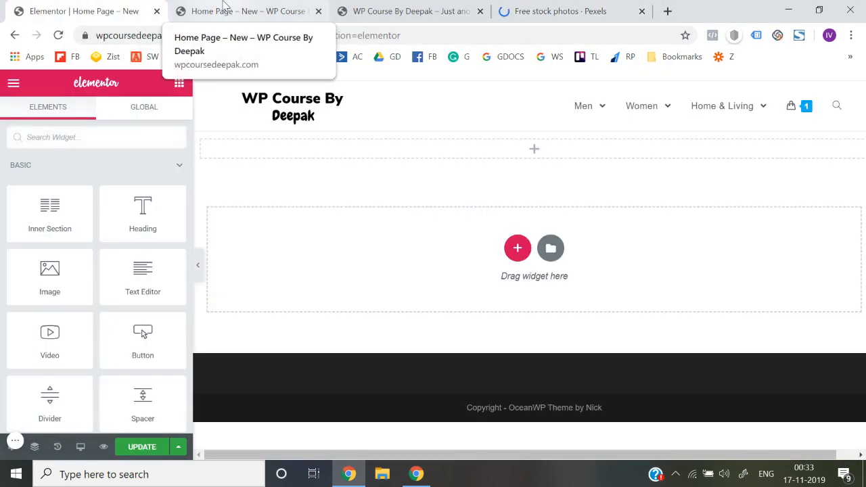
{"action": "left_click", "coordinate": [595, 8]}
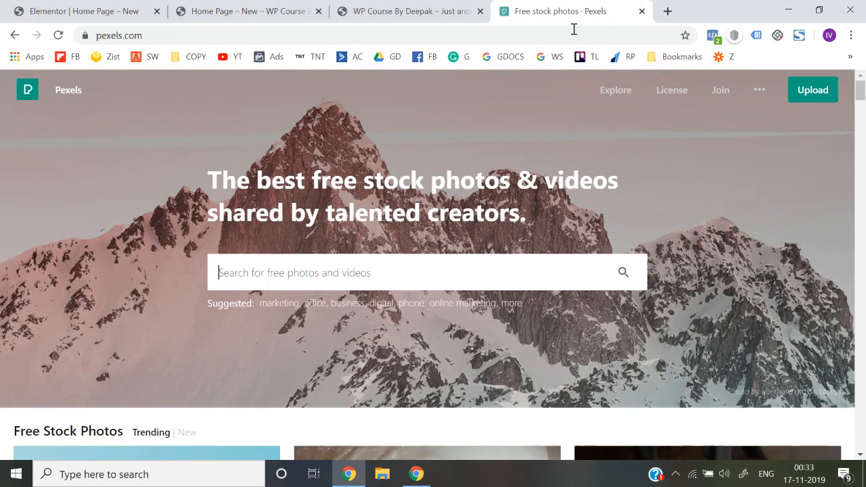
{"action": "left_click", "coordinate": [382, 284]}
{"action": "type", "text": "clothing"}
{"action": "key", "text": "Return"}
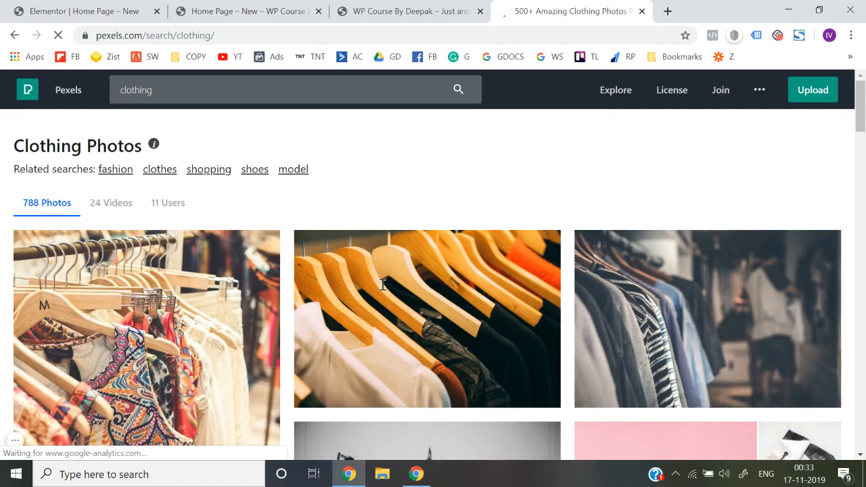
Download the photo of the woman in sunglasses holding shopping bags in Original size (5185 x 3457) and return to the results
{"action": "scroll", "coordinate": [382, 284], "scroll_direction": "down", "scroll_amount": 2}
{"action": "scroll", "coordinate": [480, 400], "scroll_direction": "down", "scroll_amount": 10}
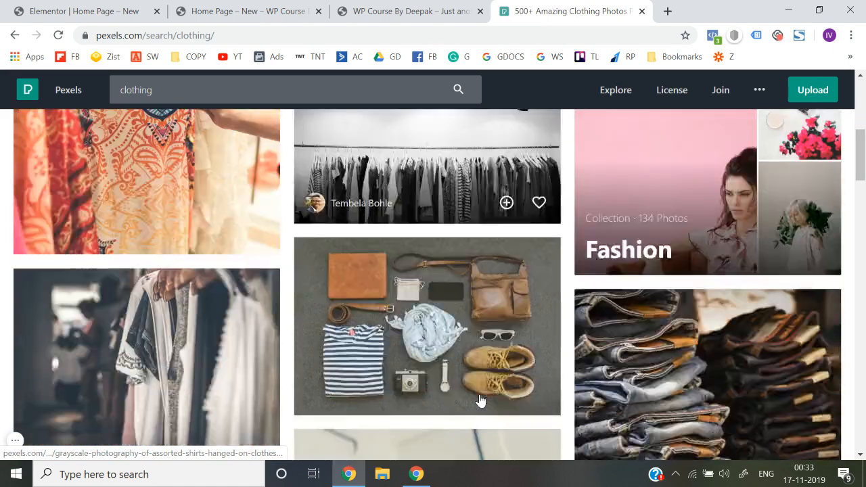
{"action": "scroll", "coordinate": [479, 400], "scroll_direction": "up", "scroll_amount": 2}
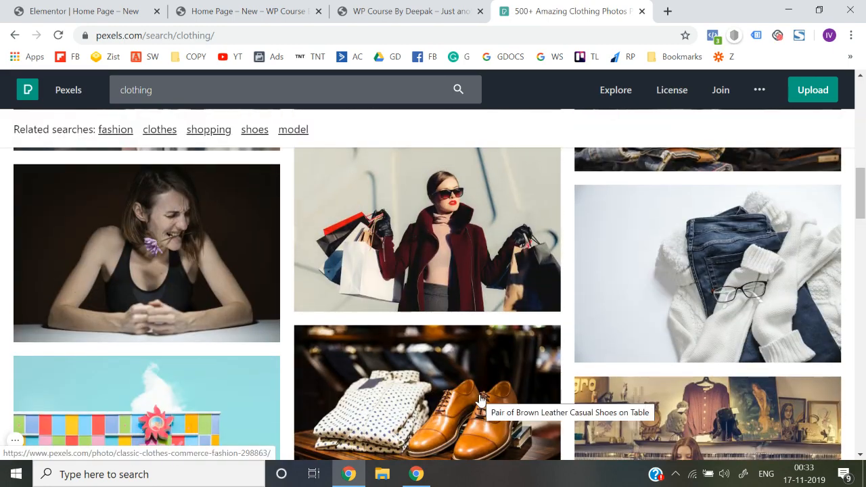
{"action": "left_click", "coordinate": [381, 234]}
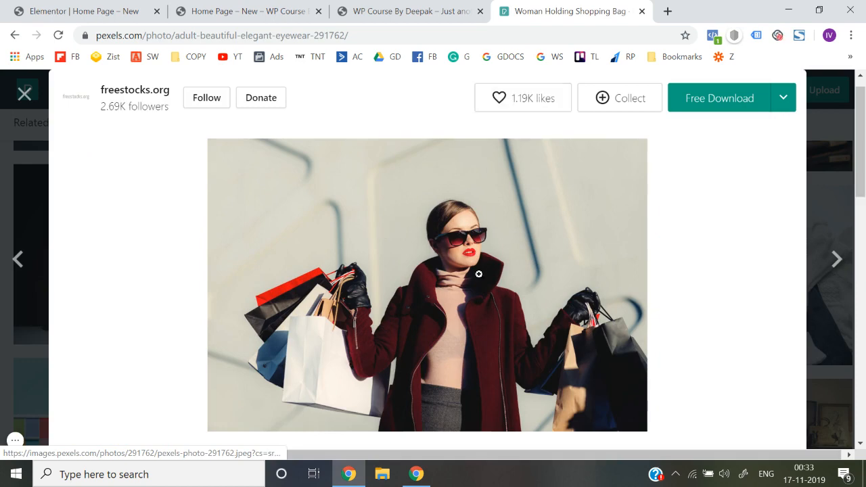
{"action": "left_click", "coordinate": [782, 101]}
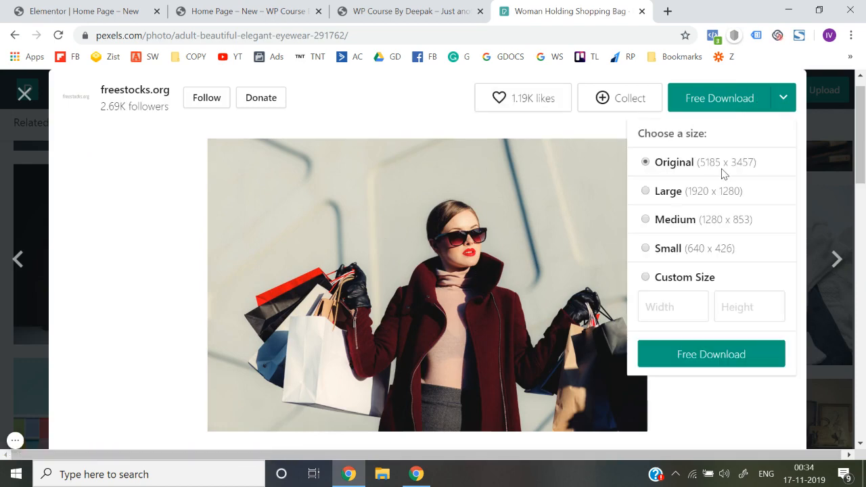
{"action": "left_click", "coordinate": [718, 353]}
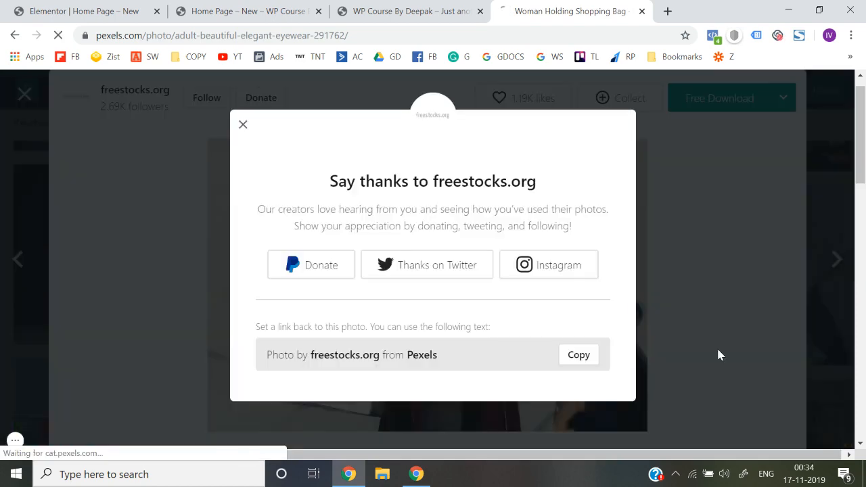
{"action": "left_click", "coordinate": [243, 126]}
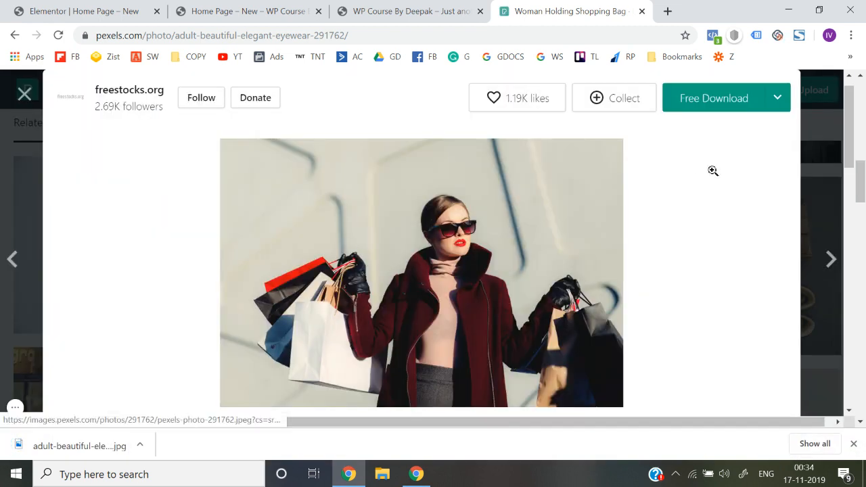
{"action": "left_click", "coordinate": [25, 93]}
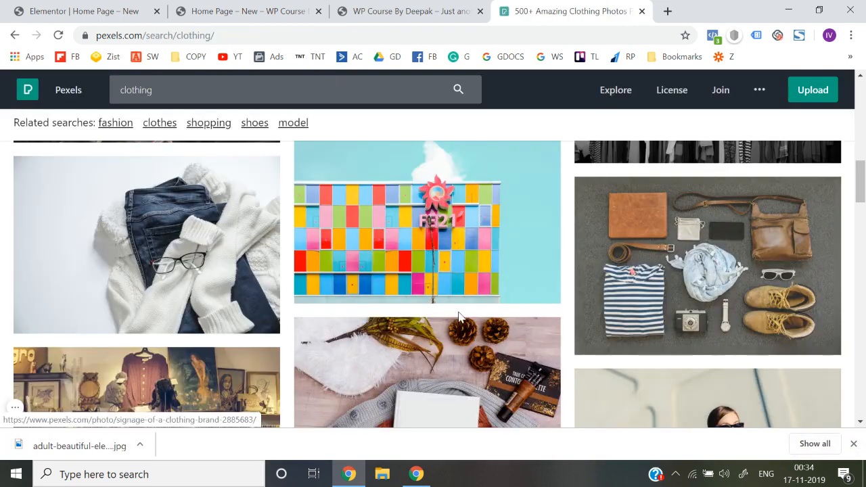
Browse further clothing photos for another banner image and preview the boutique interior photo with clothes on racks
{"action": "scroll", "coordinate": [458, 312], "scroll_direction": "down", "scroll_amount": 3}
{"action": "scroll", "coordinate": [458, 316], "scroll_direction": "down", "scroll_amount": 1}
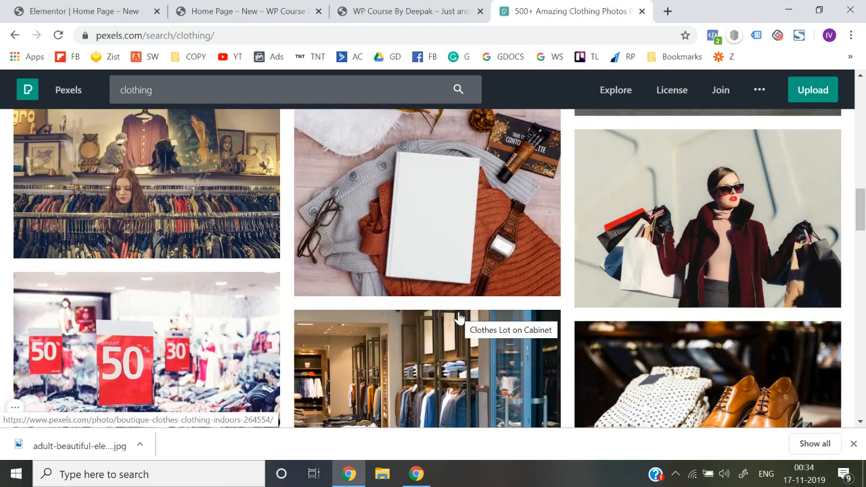
{"action": "scroll", "coordinate": [459, 316], "scroll_direction": "down", "scroll_amount": 3}
{"action": "scroll", "coordinate": [458, 316], "scroll_direction": "down", "scroll_amount": 3}
{"action": "scroll", "coordinate": [458, 316], "scroll_direction": "up", "scroll_amount": 4}
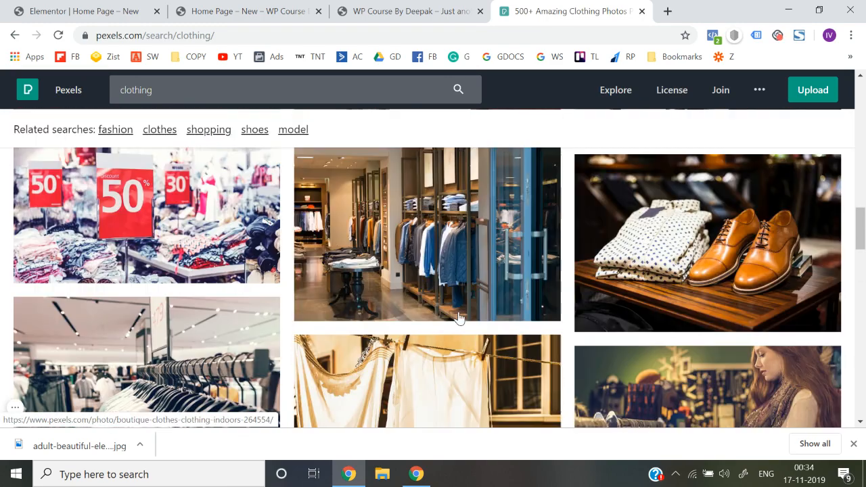
{"action": "scroll", "coordinate": [458, 317], "scroll_direction": "down", "scroll_amount": 3}
{"action": "scroll", "coordinate": [458, 317], "scroll_direction": "down", "scroll_amount": 8}
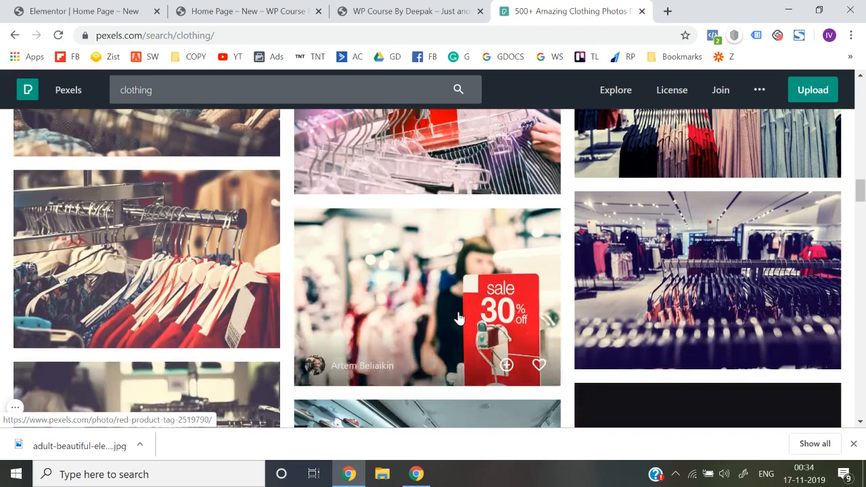
{"action": "scroll", "coordinate": [458, 318], "scroll_direction": "down", "scroll_amount": 9}
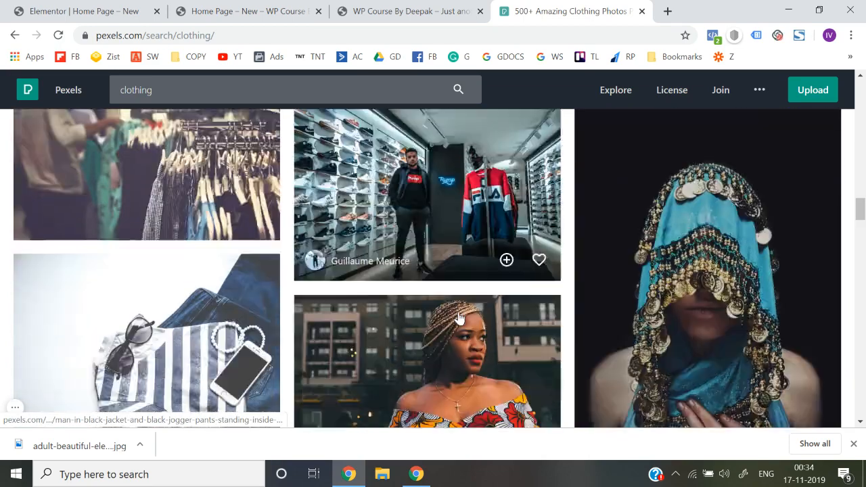
{"action": "scroll", "coordinate": [458, 318], "scroll_direction": "up", "scroll_amount": 6}
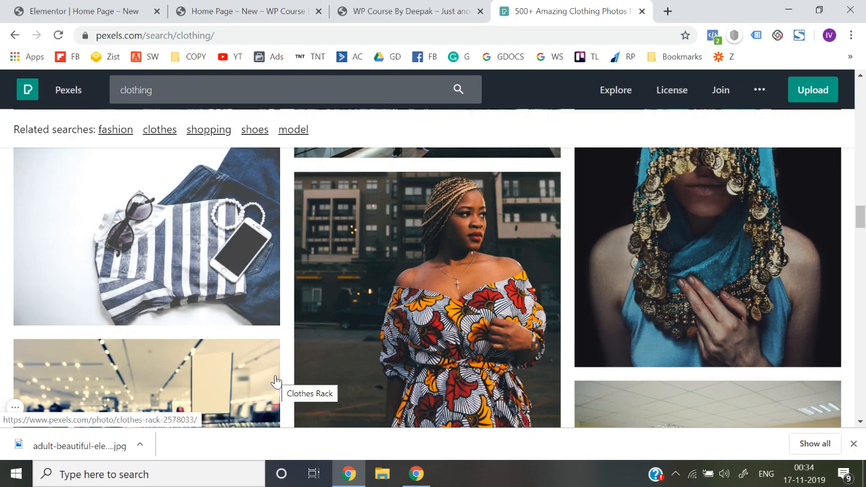
{"action": "scroll", "coordinate": [275, 381], "scroll_direction": "down", "scroll_amount": 6}
{"action": "scroll", "coordinate": [275, 381], "scroll_direction": "down", "scroll_amount": 6}
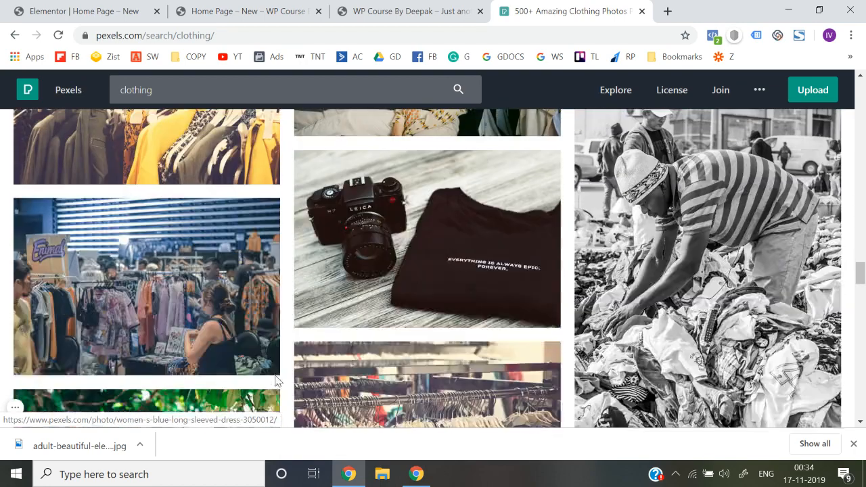
{"action": "scroll", "coordinate": [276, 382], "scroll_direction": "down", "scroll_amount": 6}
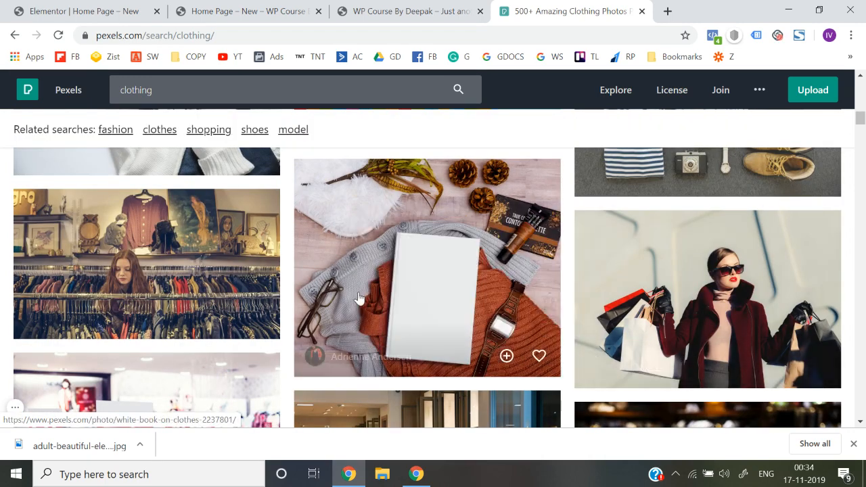
{"action": "scroll", "coordinate": [359, 298], "scroll_direction": "down", "scroll_amount": 1}
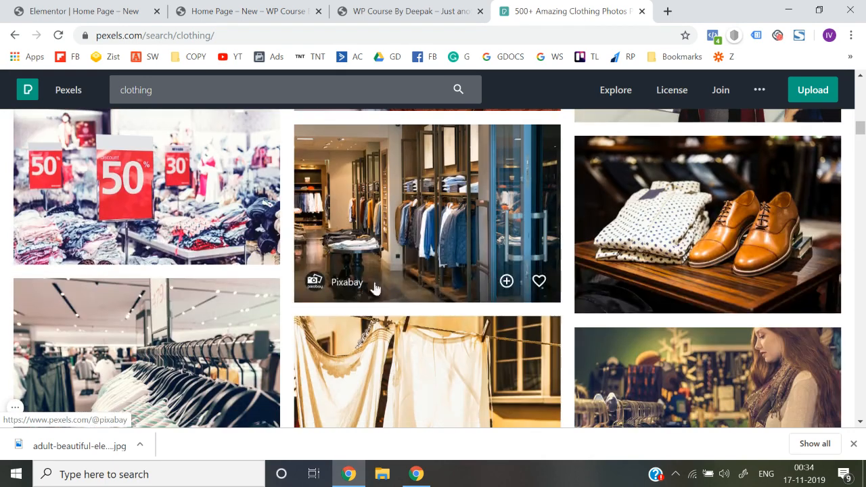
{"action": "left_click", "coordinate": [409, 196]}
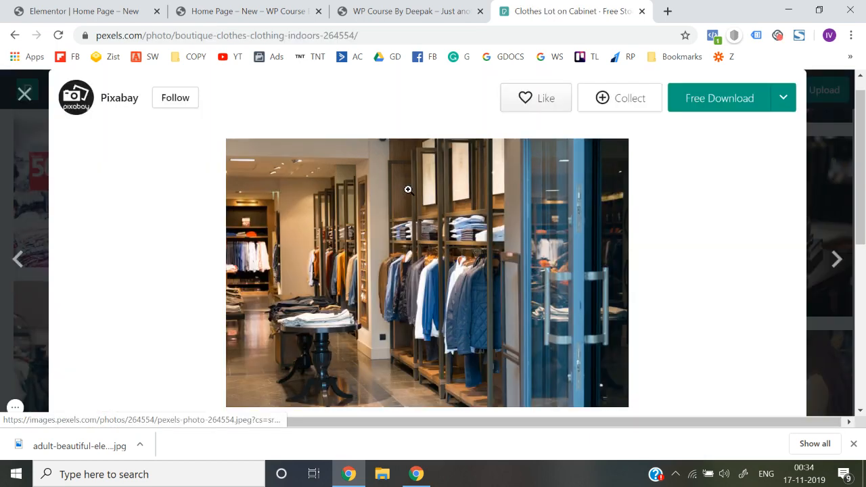
{"action": "left_click", "coordinate": [24, 93]}
Look through more of the clothing results for a second photo suitable for the home page
{"action": "scroll", "coordinate": [417, 248], "scroll_direction": "down", "scroll_amount": 3}
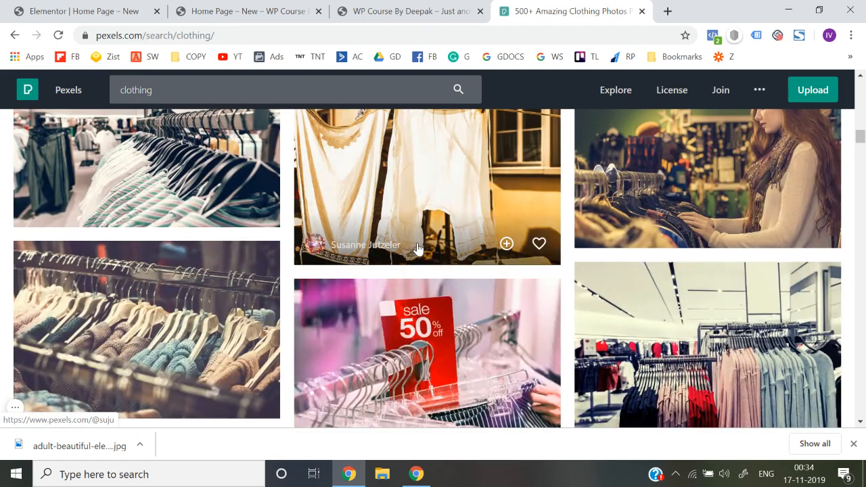
{"action": "scroll", "coordinate": [422, 233], "scroll_direction": "down", "scroll_amount": 4}
{"action": "scroll", "coordinate": [604, 256], "scroll_direction": "up", "scroll_amount": 2}
{"action": "scroll", "coordinate": [604, 256], "scroll_direction": "down", "scroll_amount": 5}
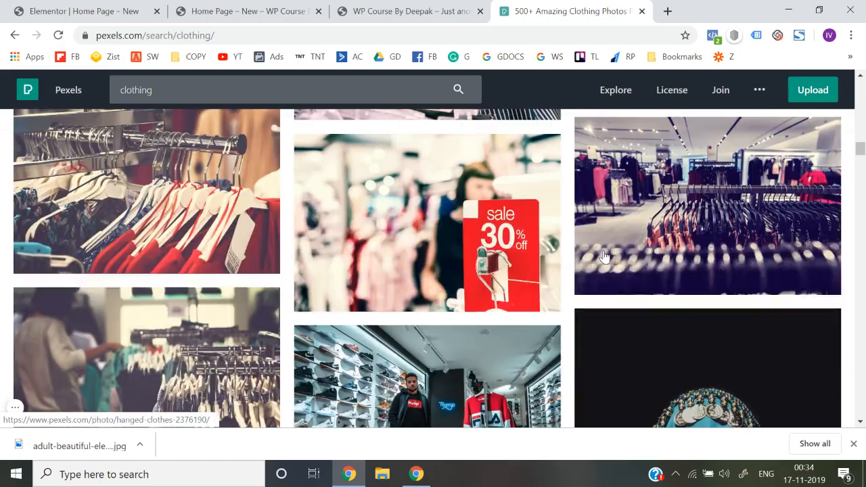
{"action": "scroll", "coordinate": [604, 255], "scroll_direction": "down", "scroll_amount": 10}
{"action": "scroll", "coordinate": [604, 257], "scroll_direction": "down", "scroll_amount": 12}
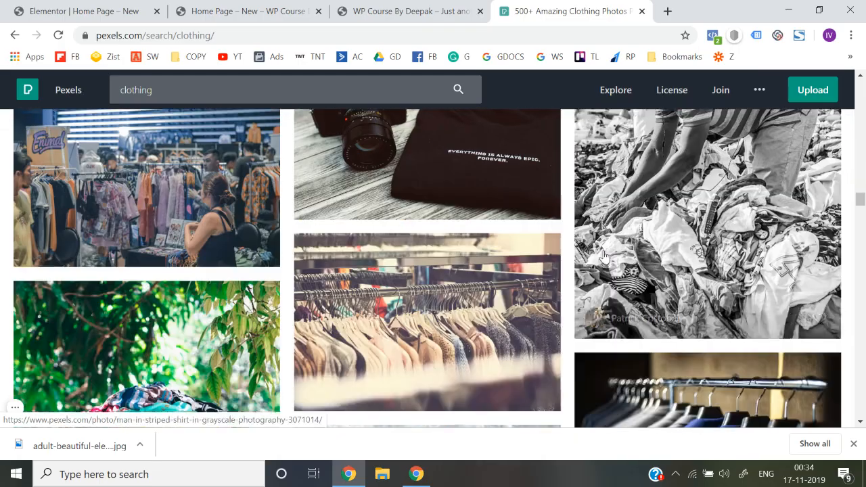
{"action": "scroll", "coordinate": [319, 129], "scroll_direction": "up", "scroll_amount": 15}
{"action": "scroll", "coordinate": [319, 129], "scroll_direction": "up", "scroll_amount": 5}
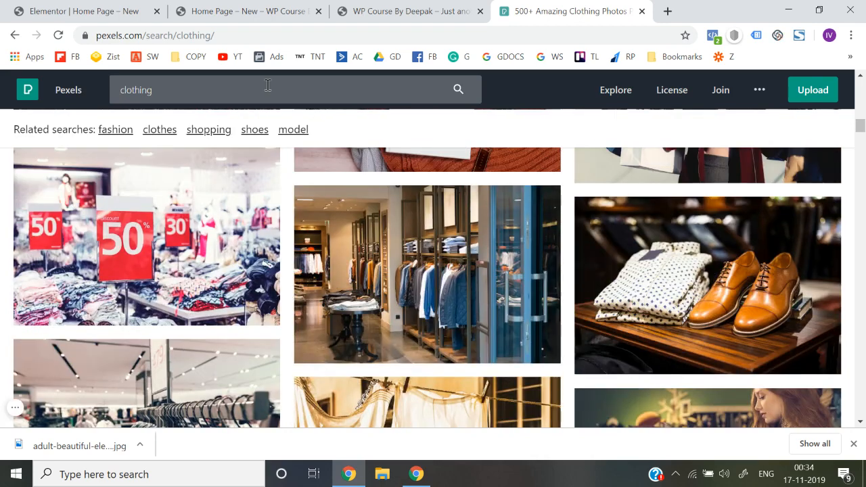
Replace the Pexels search term with "shopping" and run the search
{"action": "left_click", "coordinate": [267, 85]}
{"action": "key", "text": "ctrl+a"}
{"action": "type", "text": "shopp"}
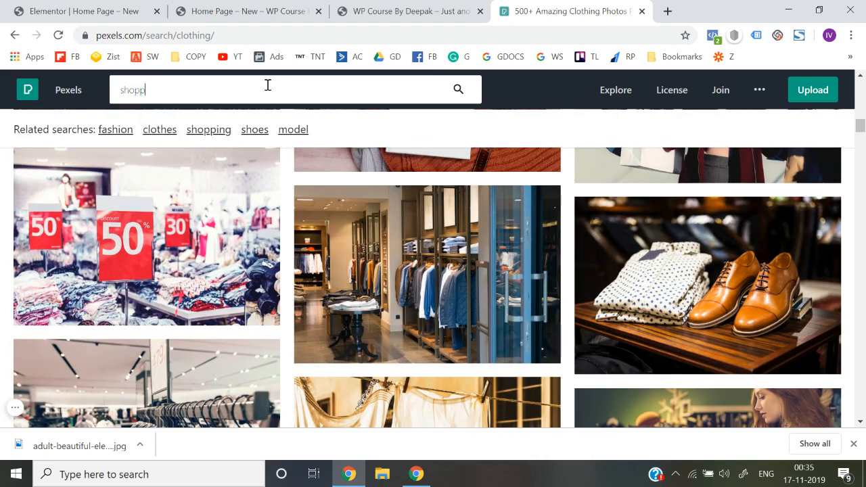
{"action": "type", "text": "ing"}
{"action": "key", "text": "Return"}
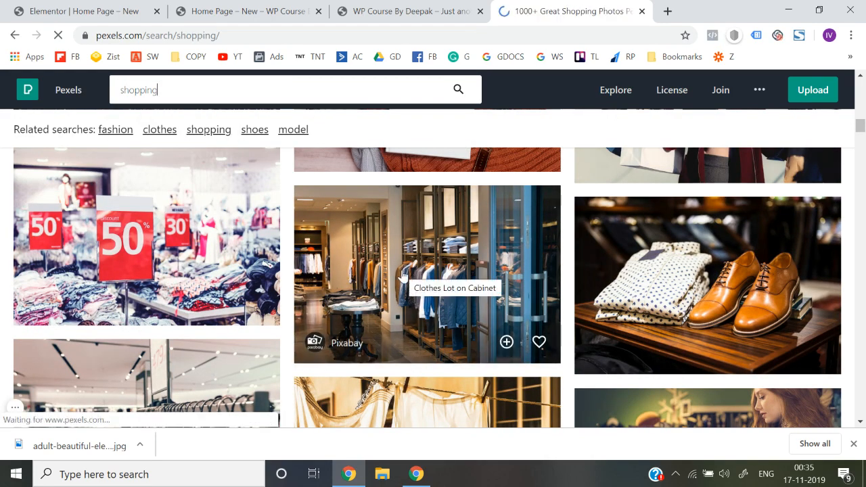
Look through the Pexels shopping results for another photo suitable for the home page sections
{"action": "scroll", "coordinate": [343, 249], "scroll_direction": "down", "scroll_amount": 3}
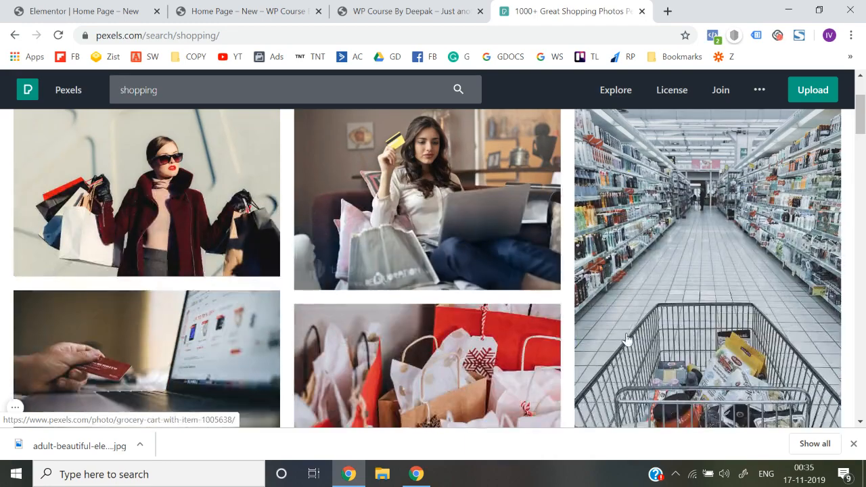
{"action": "scroll", "coordinate": [435, 320], "scroll_direction": "down", "scroll_amount": 7}
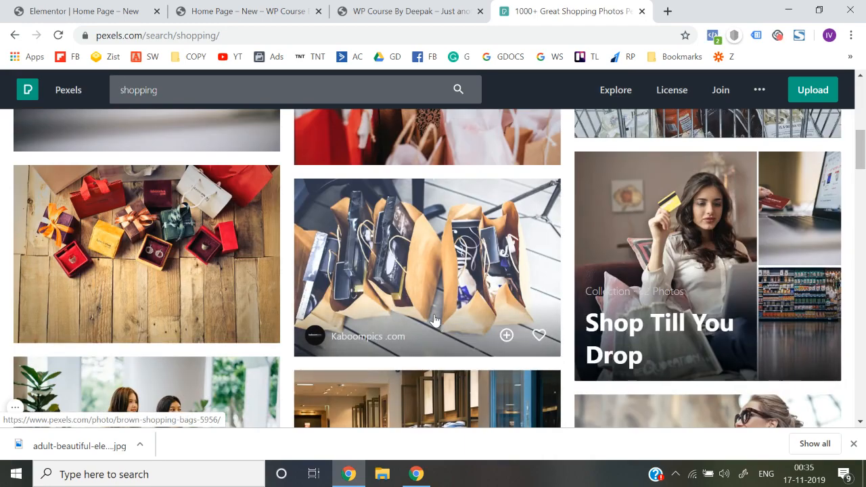
{"action": "scroll", "coordinate": [435, 320], "scroll_direction": "down", "scroll_amount": 5}
{"action": "scroll", "coordinate": [435, 319], "scroll_direction": "down", "scroll_amount": 4}
{"action": "scroll", "coordinate": [435, 320], "scroll_direction": "up", "scroll_amount": 3}
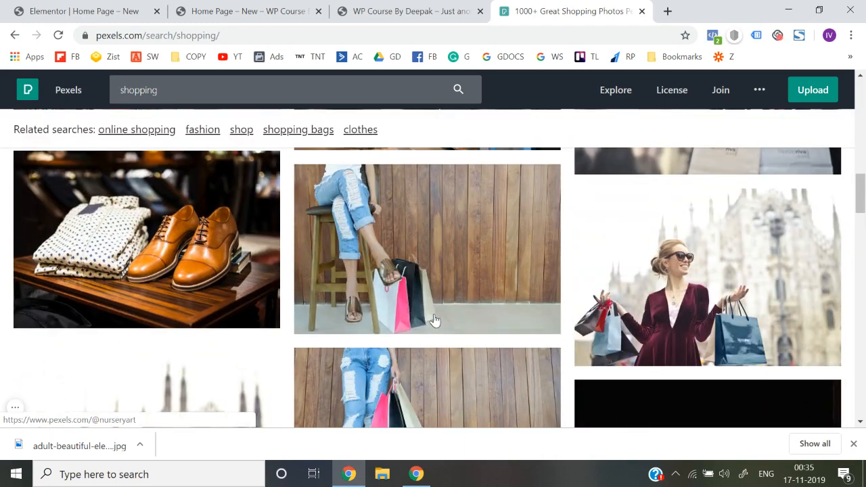
{"action": "scroll", "coordinate": [434, 321], "scroll_direction": "down", "scroll_amount": 4}
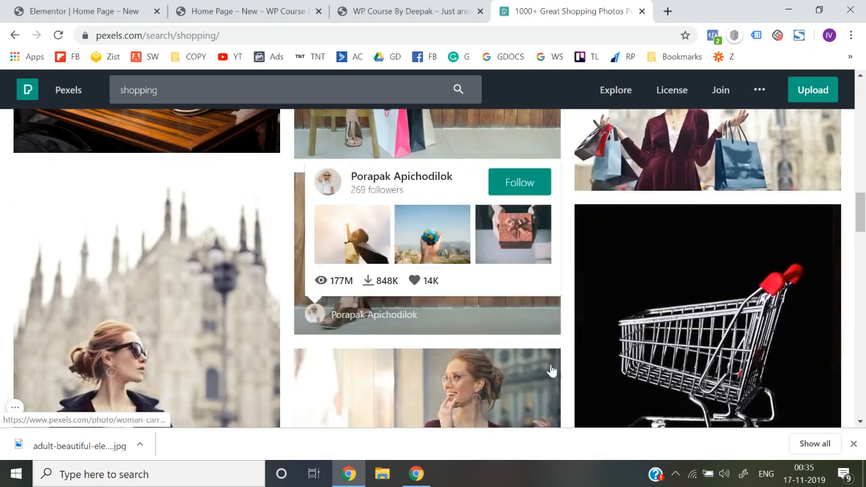
{"action": "scroll", "coordinate": [551, 371], "scroll_direction": "down", "scroll_amount": 6}
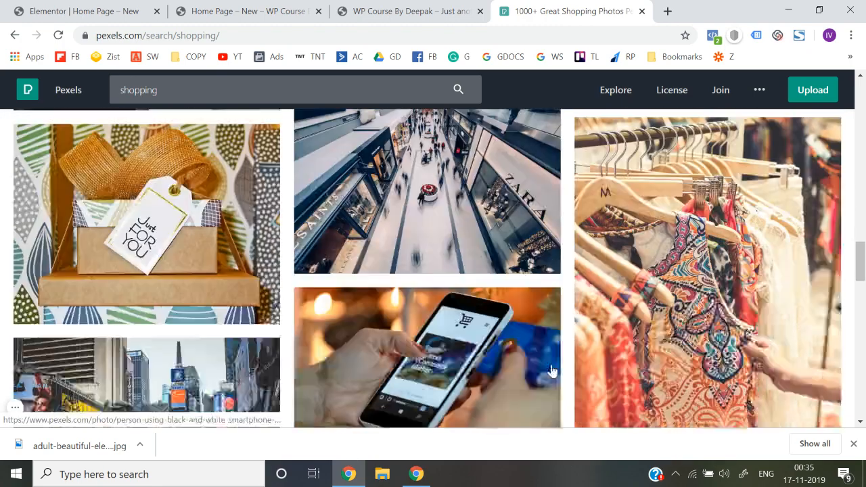
{"action": "scroll", "coordinate": [552, 371], "scroll_direction": "down", "scroll_amount": 5}
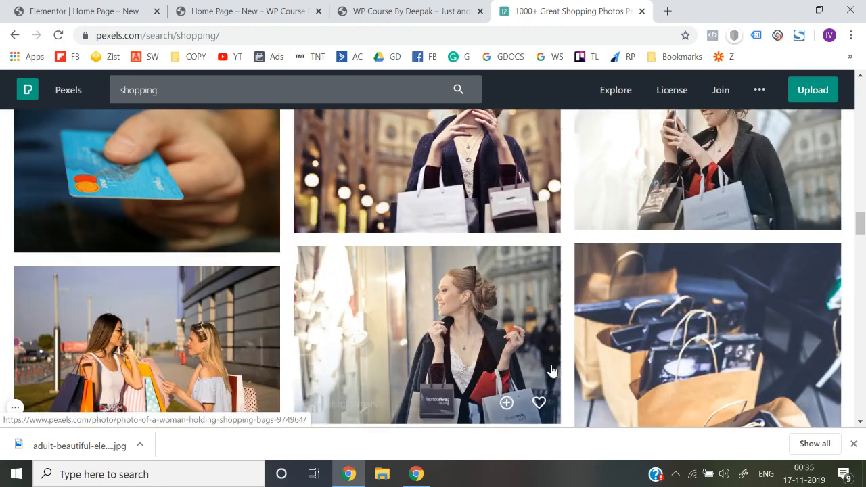
{"action": "scroll", "coordinate": [552, 370], "scroll_direction": "down", "scroll_amount": 3}
{"action": "scroll", "coordinate": [551, 371], "scroll_direction": "down", "scroll_amount": 4}
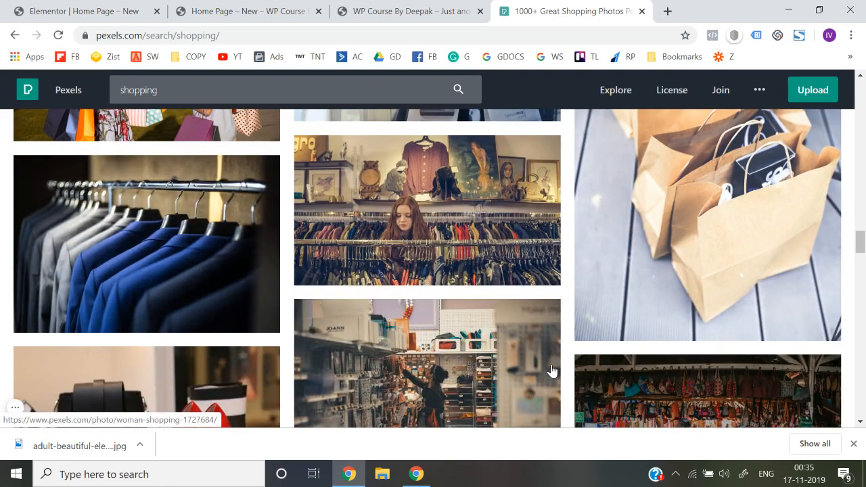
{"action": "scroll", "coordinate": [552, 371], "scroll_direction": "down", "scroll_amount": 10}
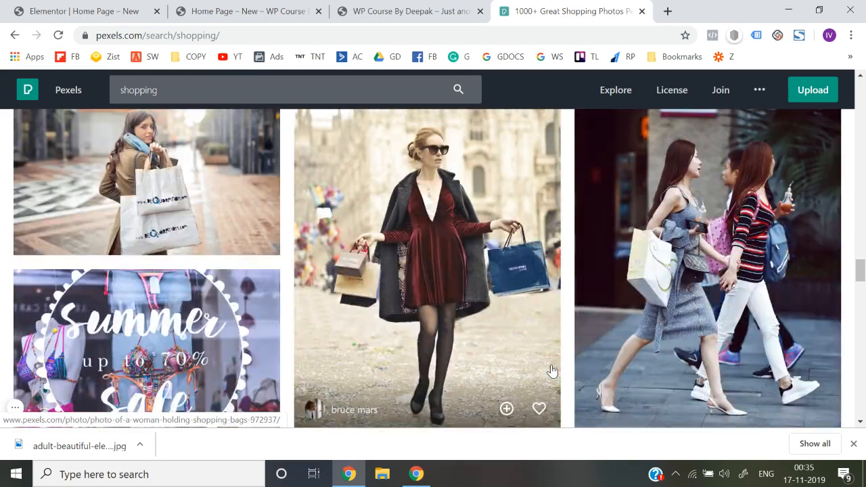
{"action": "scroll", "coordinate": [551, 371], "scroll_direction": "down", "scroll_amount": 2}
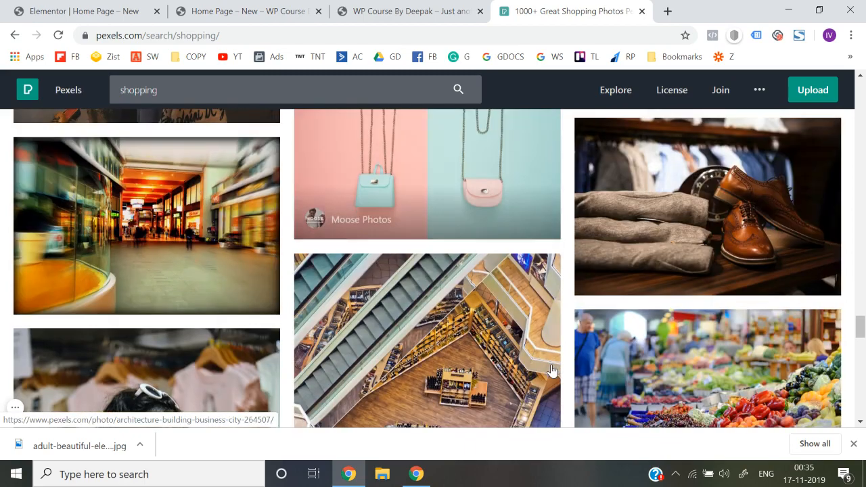
{"action": "scroll", "coordinate": [551, 371], "scroll_direction": "down", "scroll_amount": 3}
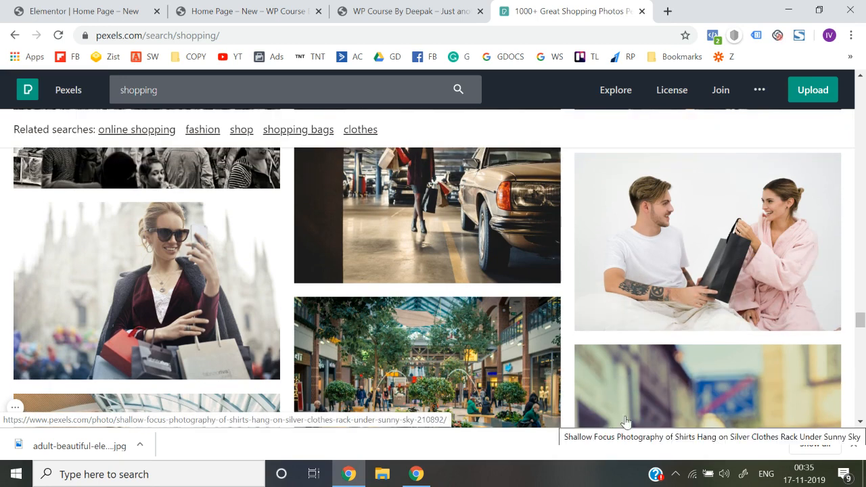
{"action": "scroll", "coordinate": [730, 359], "scroll_direction": "down", "scroll_amount": 3}
{"action": "scroll", "coordinate": [730, 360], "scroll_direction": "down", "scroll_amount": 6}
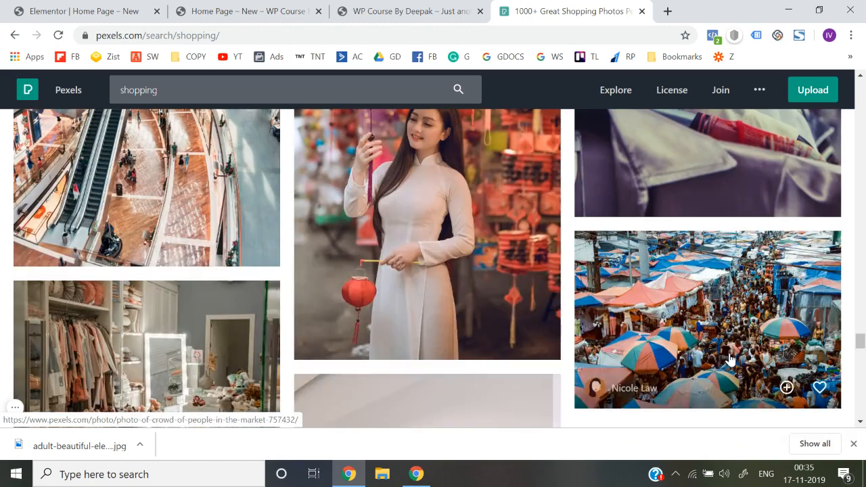
{"action": "scroll", "coordinate": [730, 360], "scroll_direction": "down", "scroll_amount": 1}
{"action": "scroll", "coordinate": [730, 360], "scroll_direction": "down", "scroll_amount": 2}
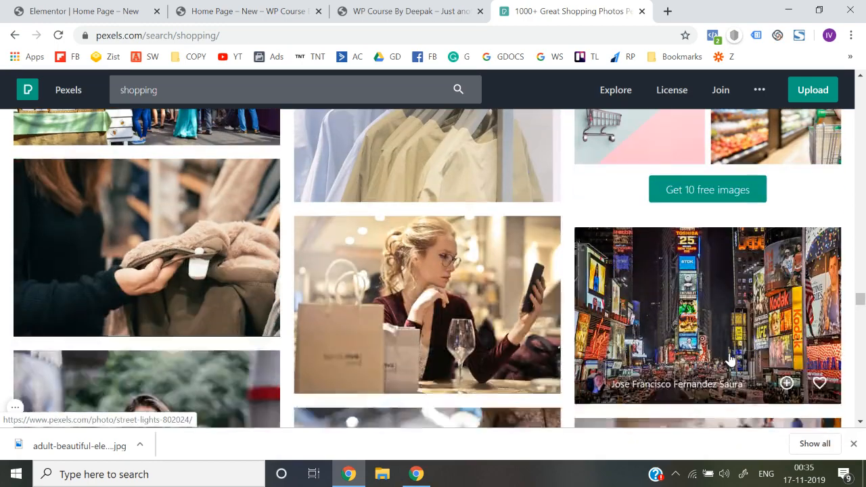
{"action": "scroll", "coordinate": [730, 359], "scroll_direction": "up", "scroll_amount": 3}
{"action": "scroll", "coordinate": [730, 359], "scroll_direction": "down", "scroll_amount": 8}
{"action": "scroll", "coordinate": [730, 359], "scroll_direction": "down", "scroll_amount": 10}
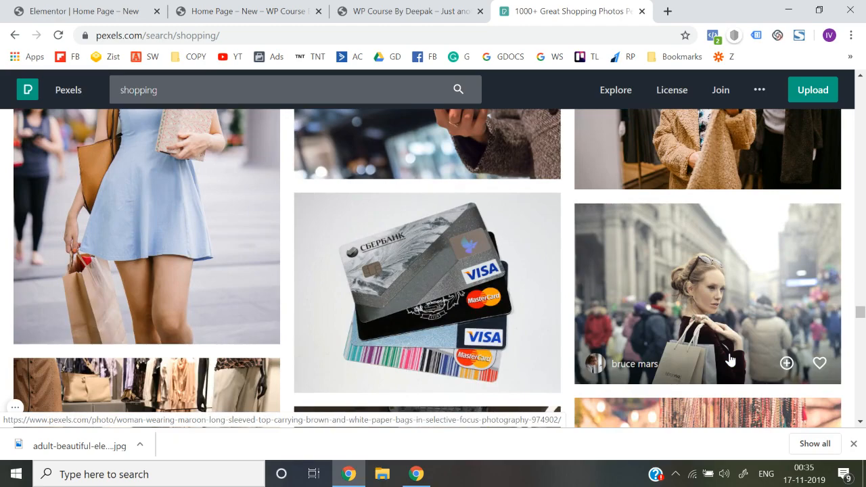
{"action": "scroll", "coordinate": [730, 359], "scroll_direction": "down", "scroll_amount": 10}
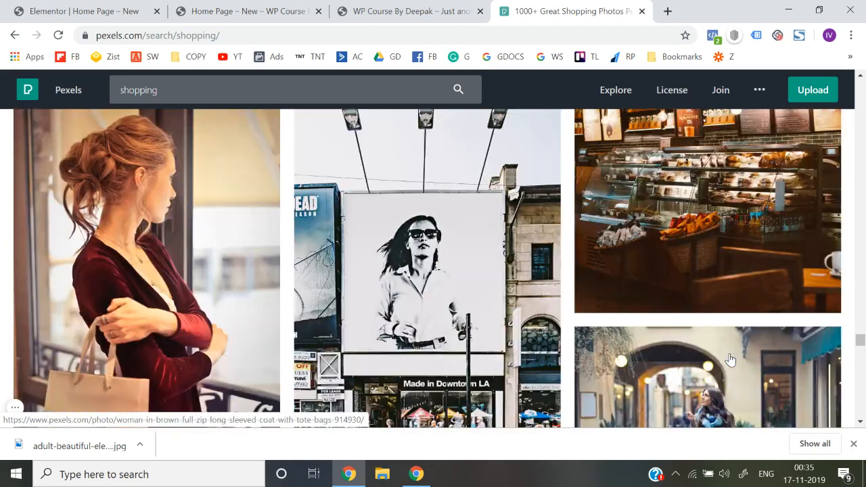
{"action": "scroll", "coordinate": [730, 360], "scroll_direction": "down", "scroll_amount": 10}
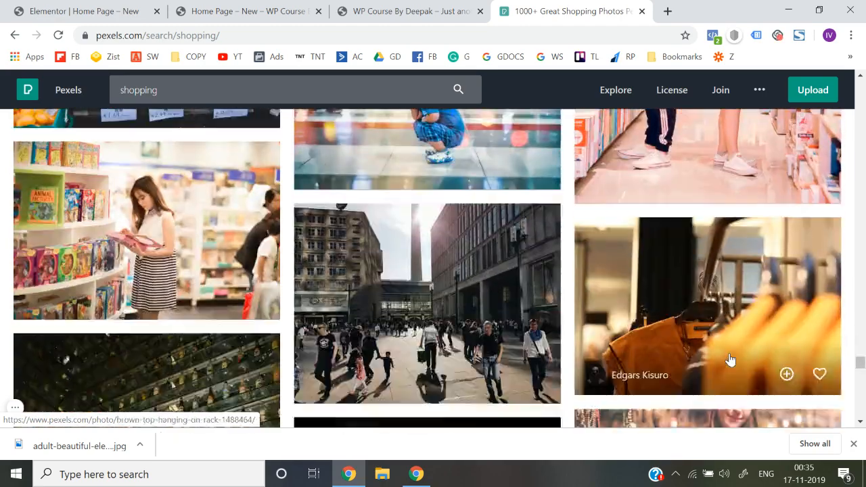
{"action": "scroll", "coordinate": [730, 359], "scroll_direction": "down", "scroll_amount": 10}
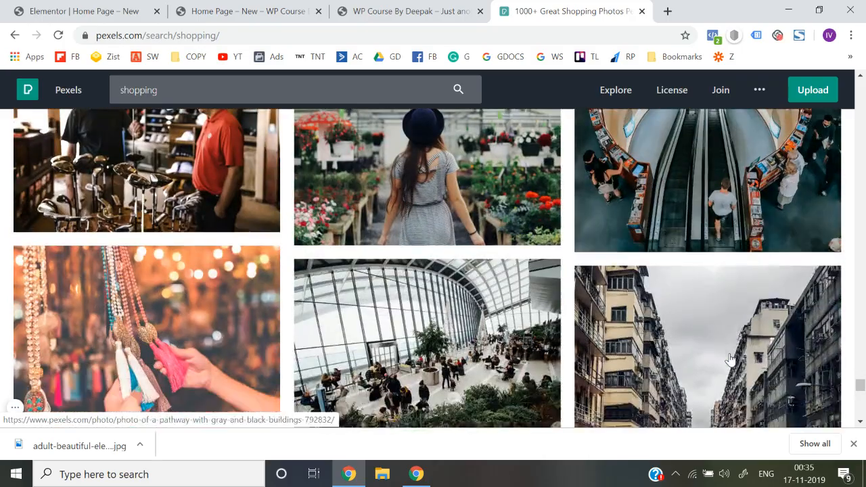
{"action": "scroll", "coordinate": [730, 359], "scroll_direction": "down", "scroll_amount": 10}
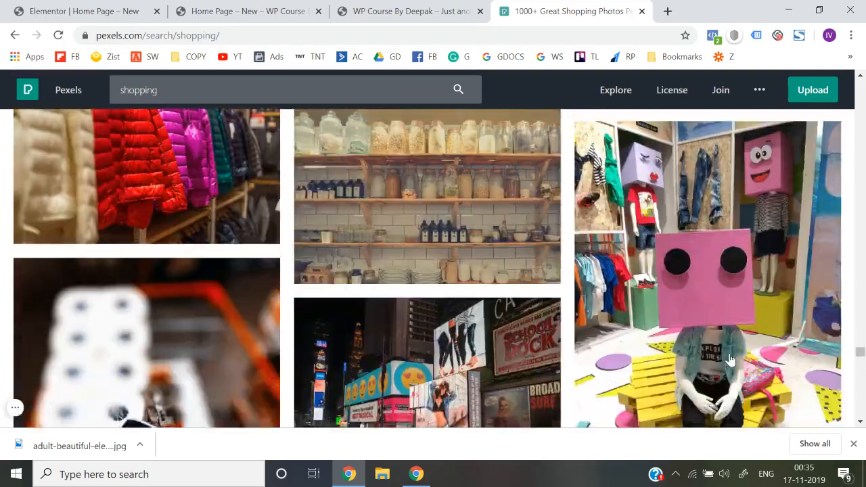
{"action": "scroll", "coordinate": [730, 359], "scroll_direction": "down", "scroll_amount": 10}
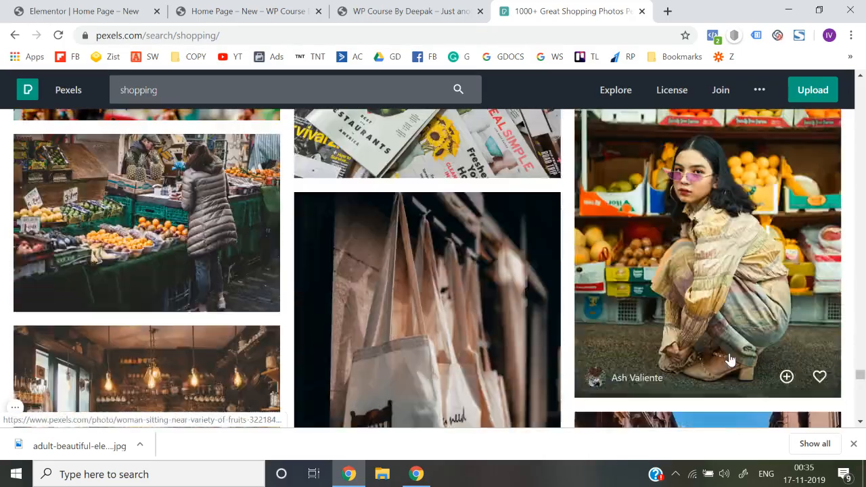
{"action": "scroll", "coordinate": [730, 360], "scroll_direction": "down", "scroll_amount": 10}
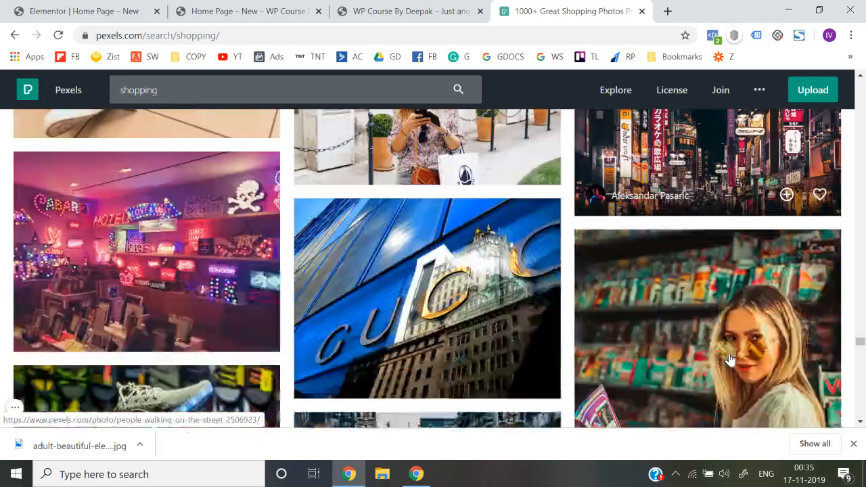
{"action": "scroll", "coordinate": [730, 360], "scroll_direction": "down", "scroll_amount": 10}
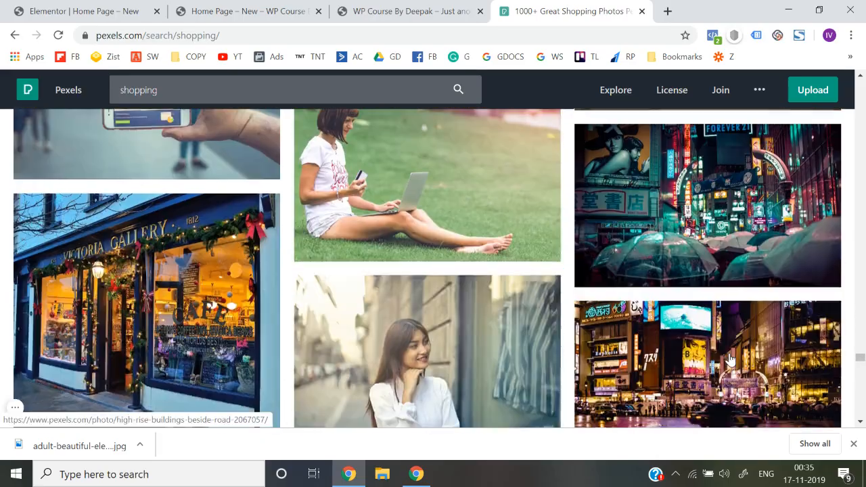
{"action": "scroll", "coordinate": [730, 359], "scroll_direction": "down", "scroll_amount": 10}
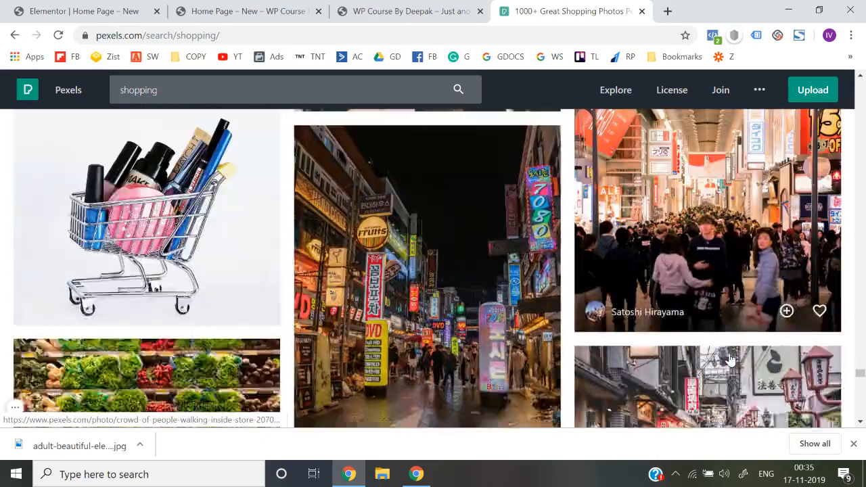
{"action": "scroll", "coordinate": [730, 359], "scroll_direction": "down", "scroll_amount": 10}
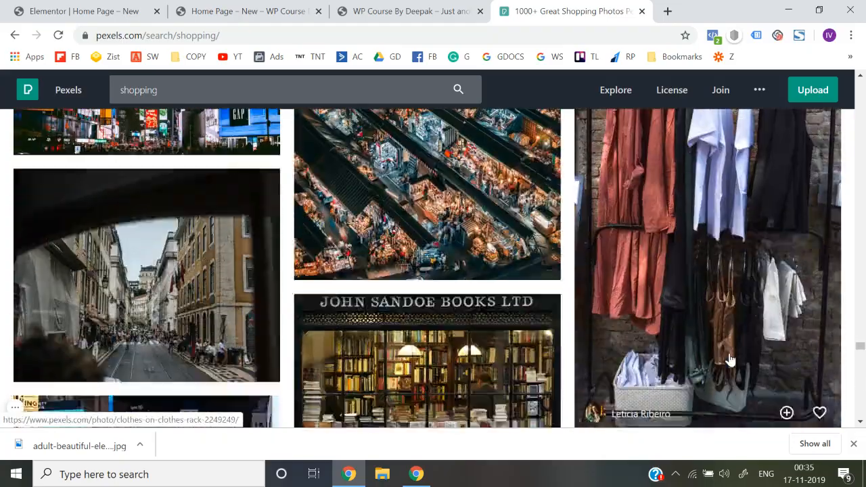
{"action": "scroll", "coordinate": [730, 359], "scroll_direction": "down", "scroll_amount": 10}
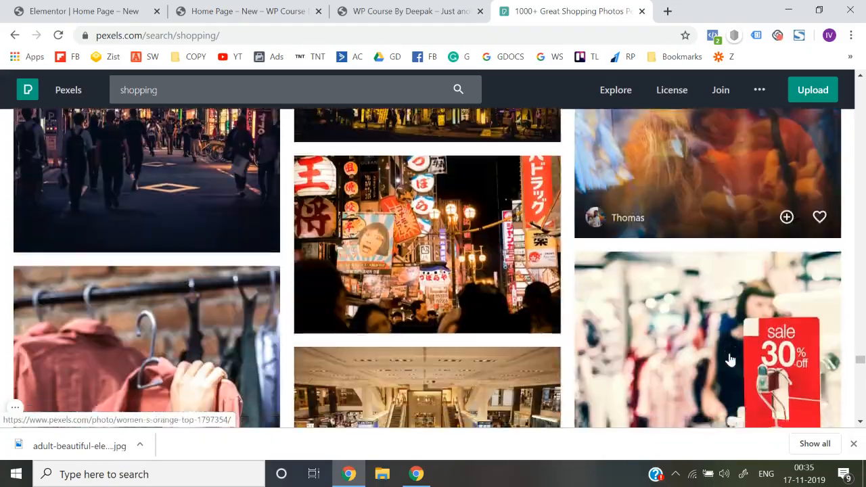
{"action": "scroll", "coordinate": [729, 360], "scroll_direction": "down", "scroll_amount": 10}
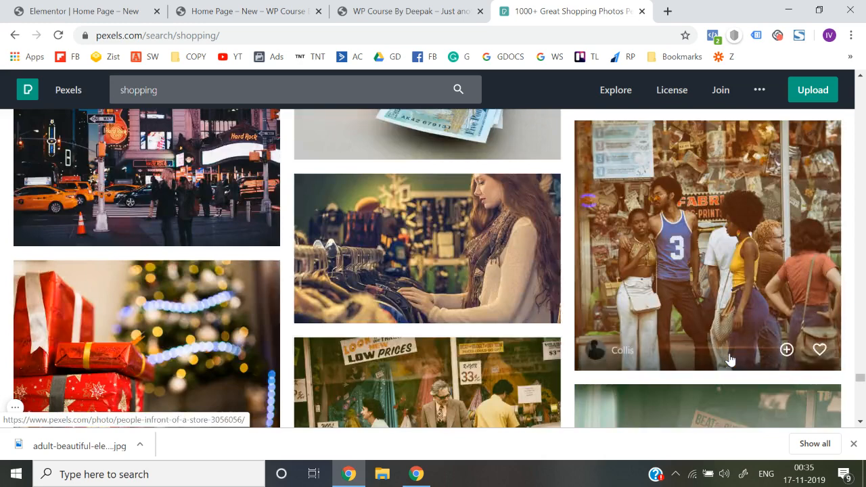
{"action": "scroll", "coordinate": [778, 342], "scroll_direction": "down", "scroll_amount": 6}
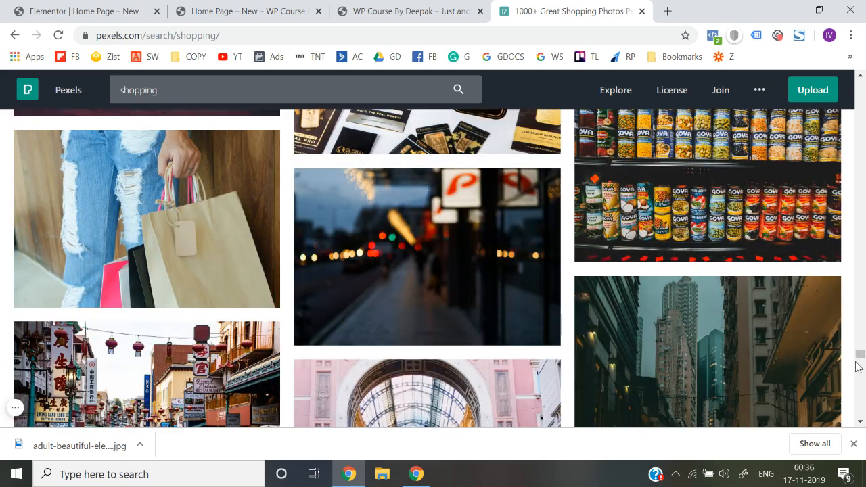
{"action": "left_click_drag", "start_coordinate": [858, 362], "coordinate": [857, 418]}
Switch to the Elementor editor and set the empty section's background type to Classic
{"action": "left_click", "coordinate": [281, 6]}
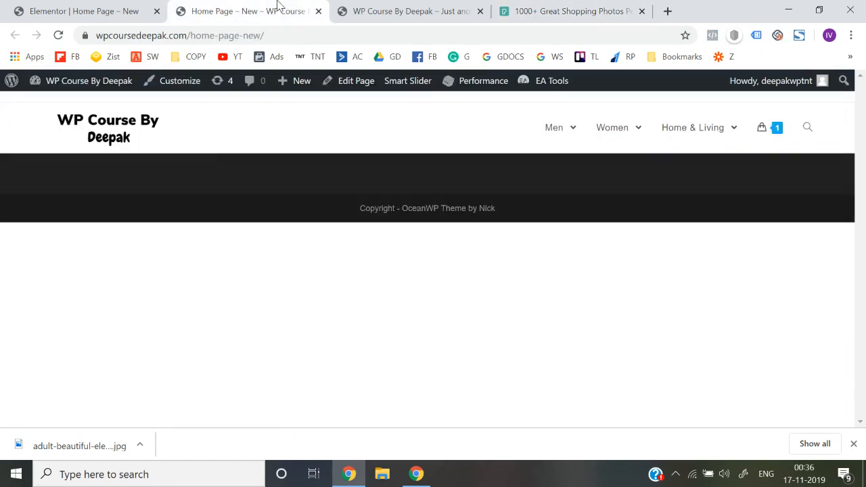
{"action": "left_click", "coordinate": [105, 5]}
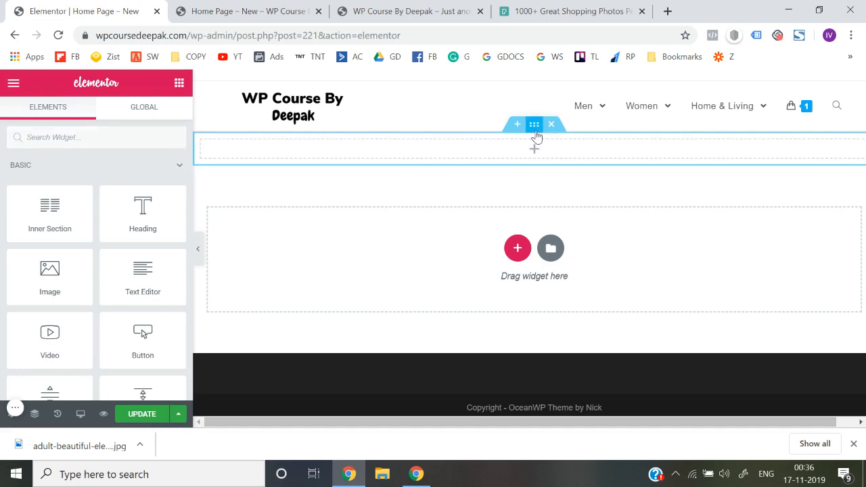
{"action": "left_click", "coordinate": [535, 134]}
{"action": "left_click", "coordinate": [93, 110]}
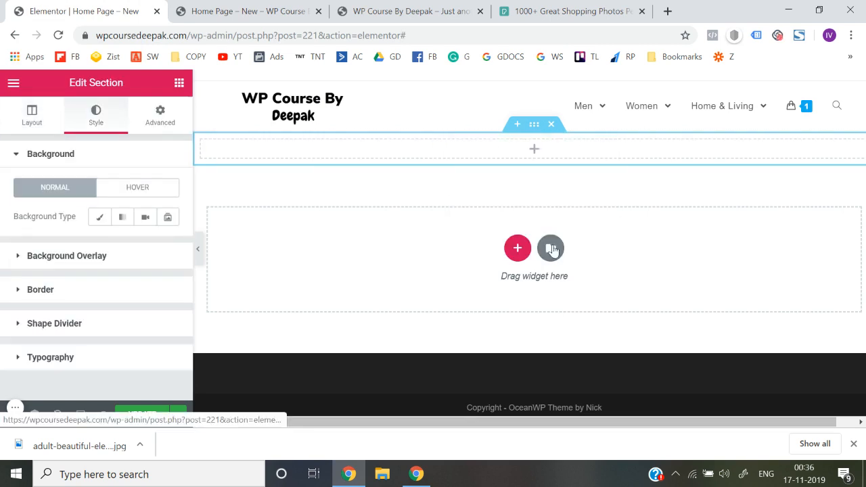
{"action": "left_click", "coordinate": [100, 220]}
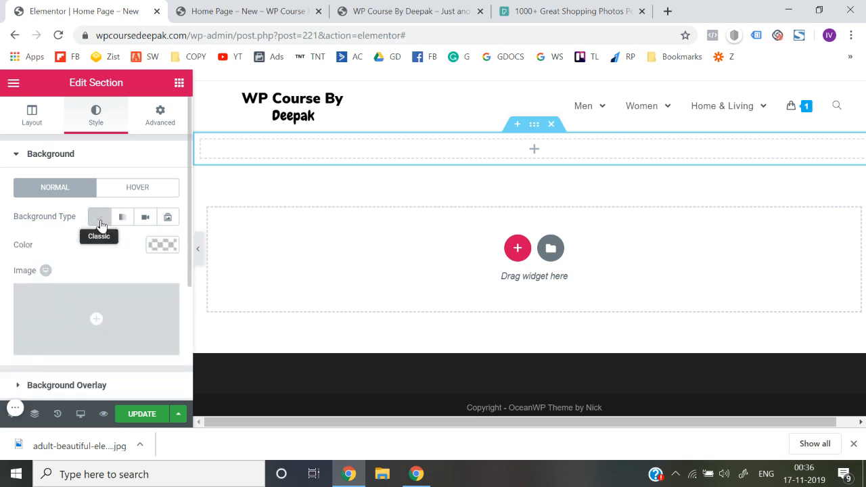
{"action": "scroll", "coordinate": [77, 312], "scroll_direction": "down", "scroll_amount": 2}
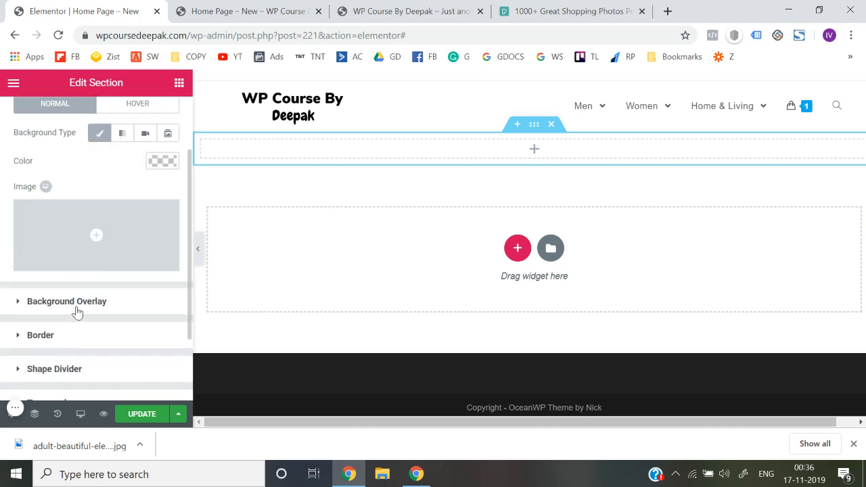
Upload adult-beautiful-elegant-eyewear-291762.jpg to the media library through the section's background image chooser
{"action": "left_click", "coordinate": [99, 261]}
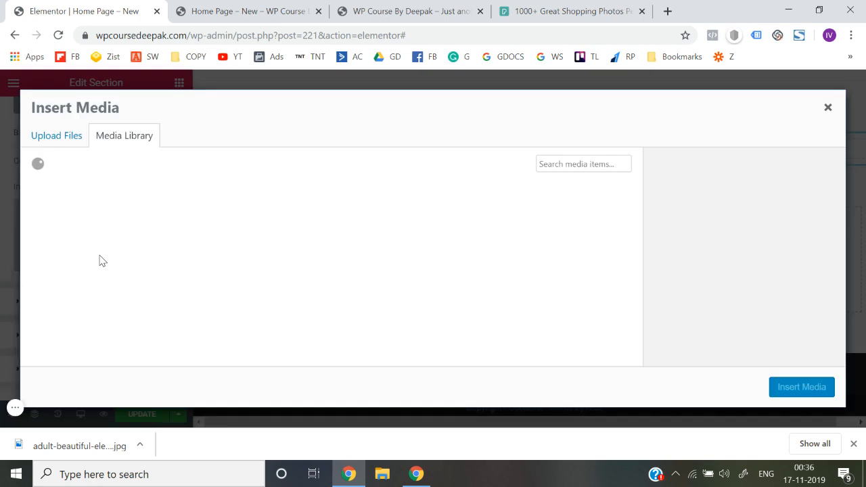
{"action": "left_click", "coordinate": [68, 142]}
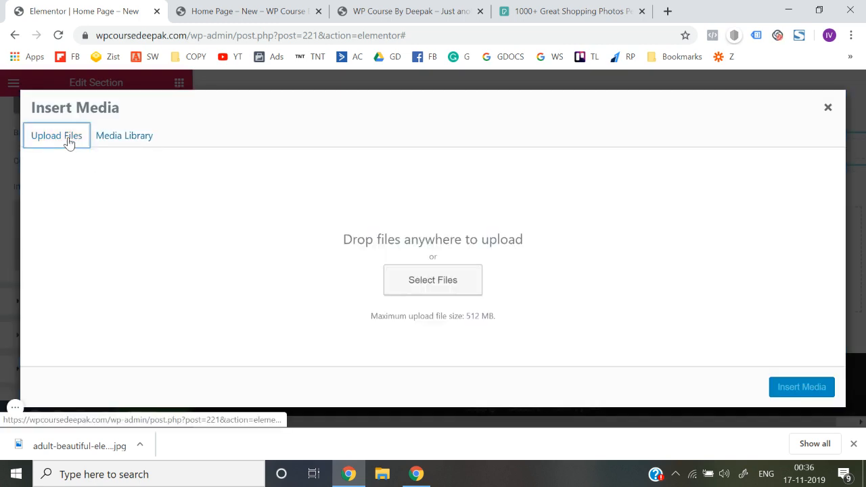
{"action": "left_click", "coordinate": [387, 290]}
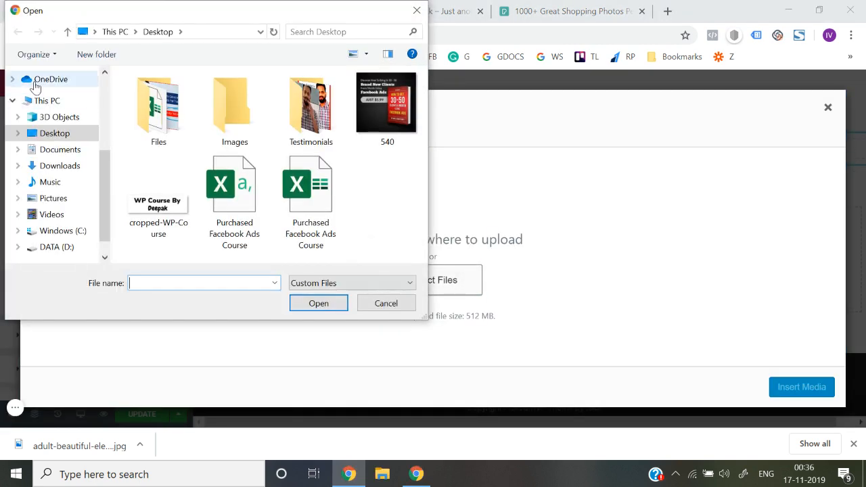
{"action": "scroll", "coordinate": [41, 135], "scroll_direction": "up", "scroll_amount": 3}
{"action": "left_click", "coordinate": [61, 118]}
{"action": "double_click", "coordinate": [174, 161]}
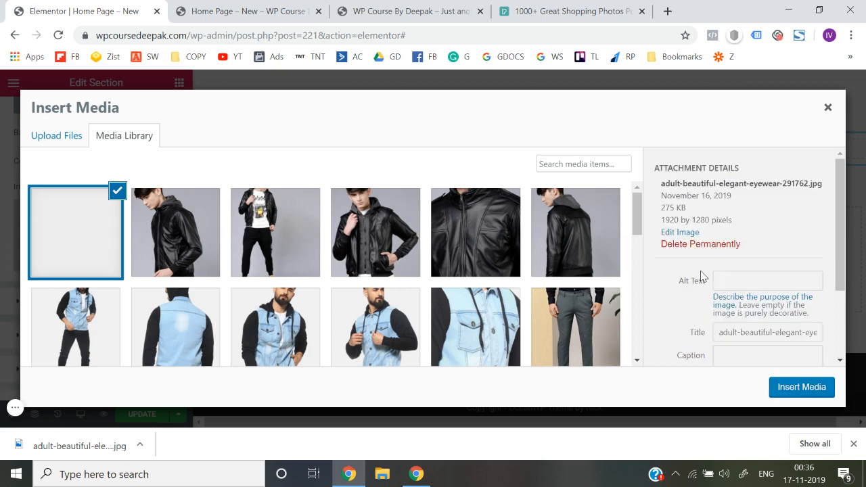
{"action": "scroll", "coordinate": [704, 276], "scroll_direction": "up", "scroll_amount": 1}
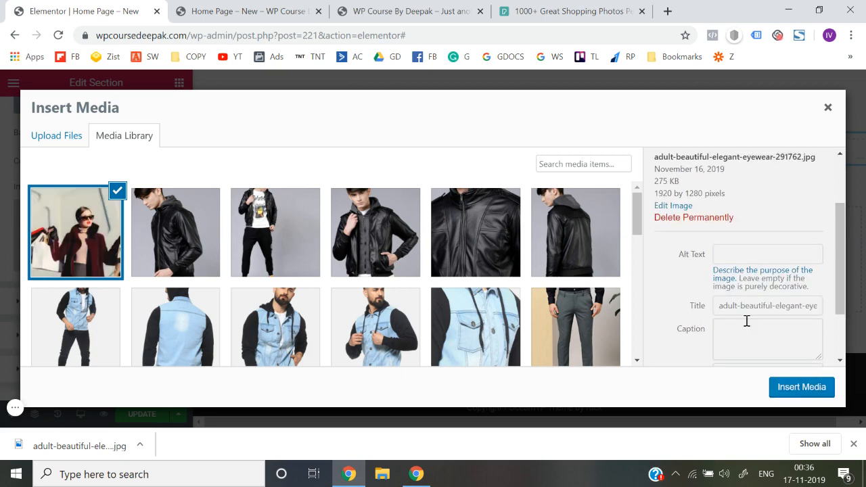
Insert adult-beautiful-elegant-eyewear-291762.jpg as the section's background image
{"action": "left_click", "coordinate": [800, 398]}
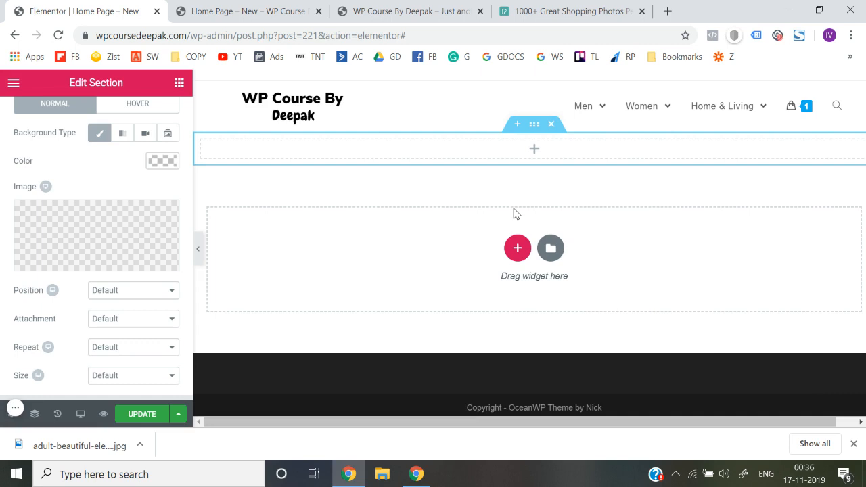
{"action": "scroll", "coordinate": [145, 188], "scroll_direction": "up", "scroll_amount": 2}
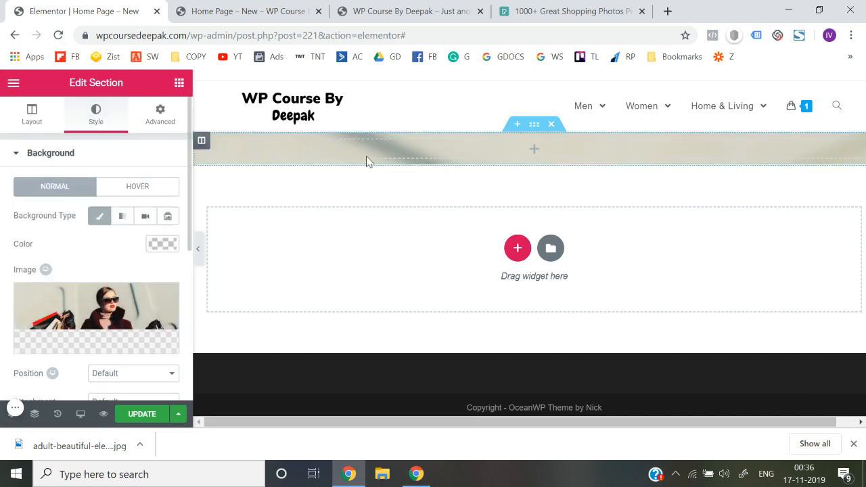
{"action": "scroll", "coordinate": [148, 256], "scroll_direction": "down", "scroll_amount": 2}
{"action": "scroll", "coordinate": [128, 236], "scroll_direction": "up", "scroll_amount": 3}
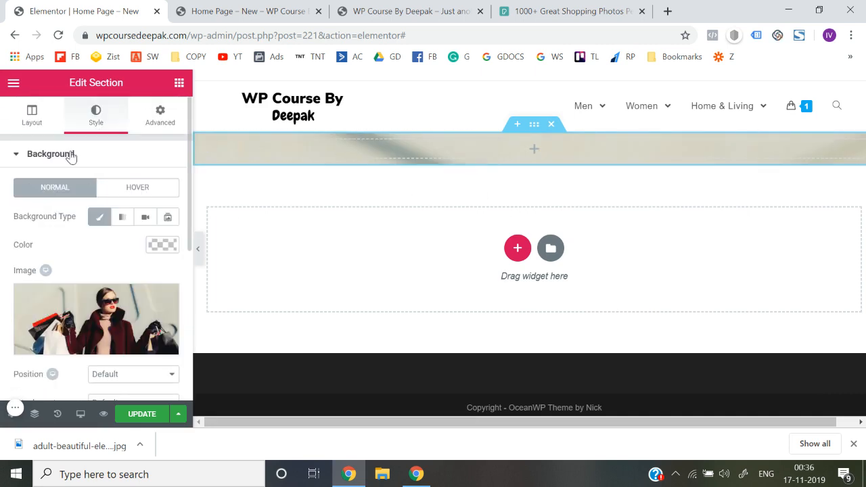
Set the section's height to Fit To Screen and preview the page at full width
{"action": "left_click", "coordinate": [28, 110]}
{"action": "scroll", "coordinate": [98, 253], "scroll_direction": "down", "scroll_amount": 1}
{"action": "scroll", "coordinate": [98, 253], "scroll_direction": "down", "scroll_amount": 1}
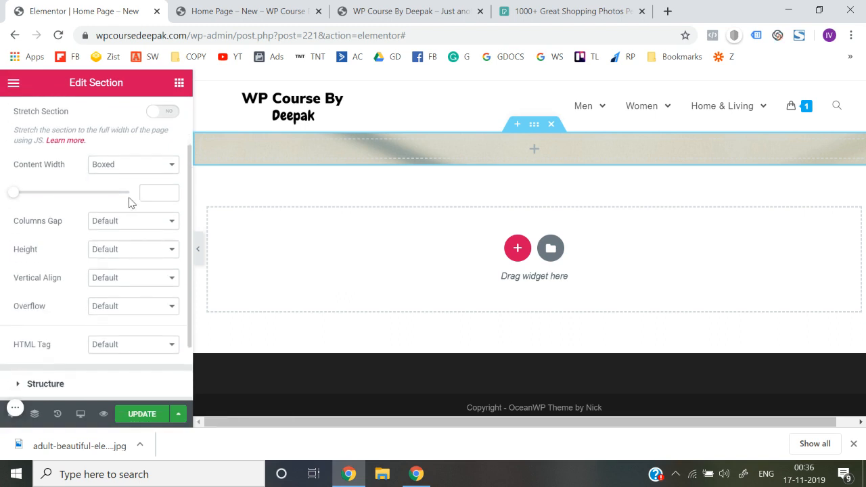
{"action": "left_click", "coordinate": [140, 257]}
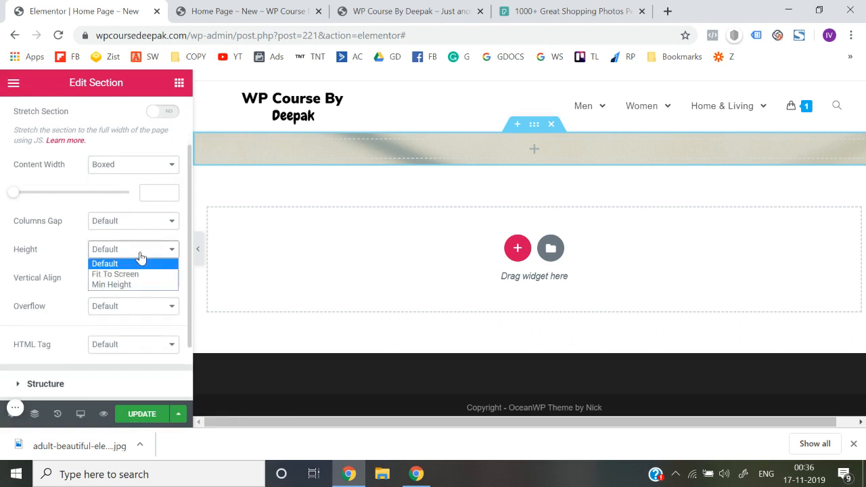
{"action": "left_click", "coordinate": [138, 275]}
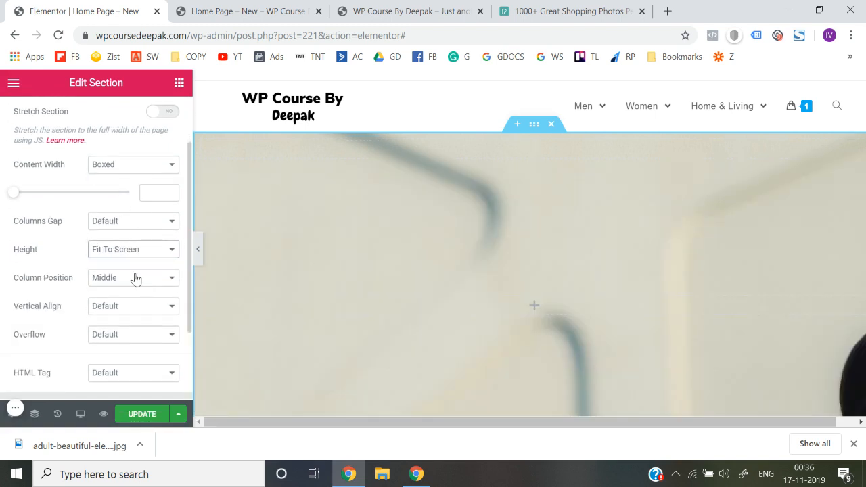
{"action": "left_click", "coordinate": [197, 249]}
{"action": "scroll", "coordinate": [421, 302], "scroll_direction": "down", "scroll_amount": 2}
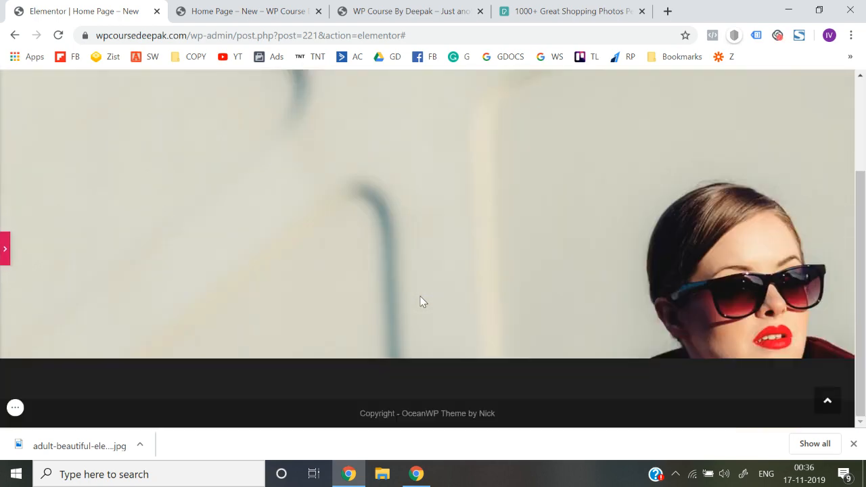
{"action": "scroll", "coordinate": [420, 301], "scroll_direction": "up", "scroll_amount": 2}
{"action": "left_click", "coordinate": [4, 251]}
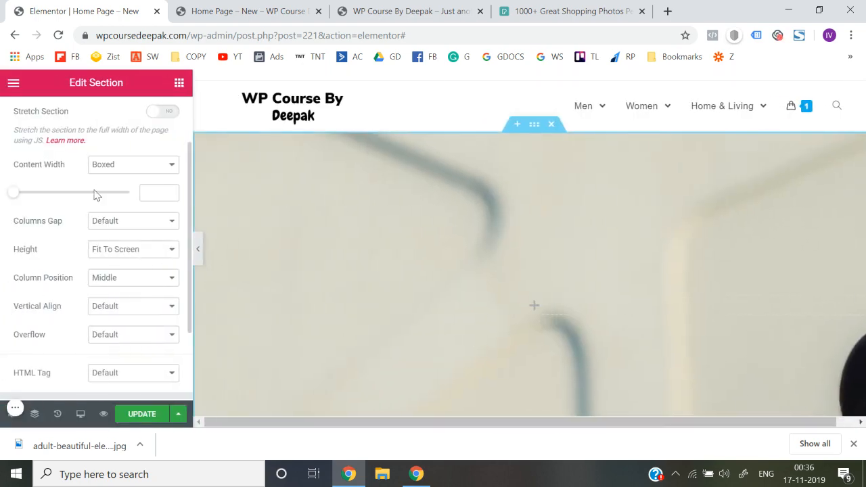
{"action": "left_click", "coordinate": [533, 129]}
{"action": "left_click", "coordinate": [554, 229]}
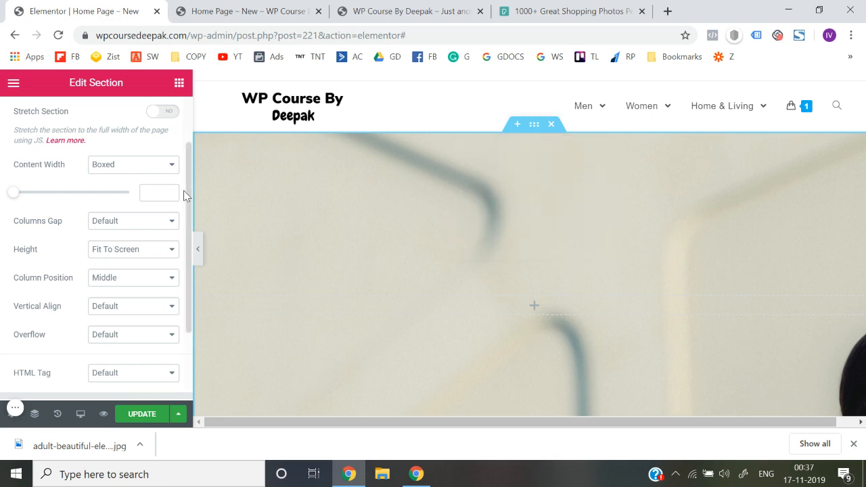
Set the section's background image position to Center Center and preview the result at full width
{"action": "scroll", "coordinate": [184, 195], "scroll_direction": "up", "scroll_amount": 5}
{"action": "left_click", "coordinate": [96, 125]}
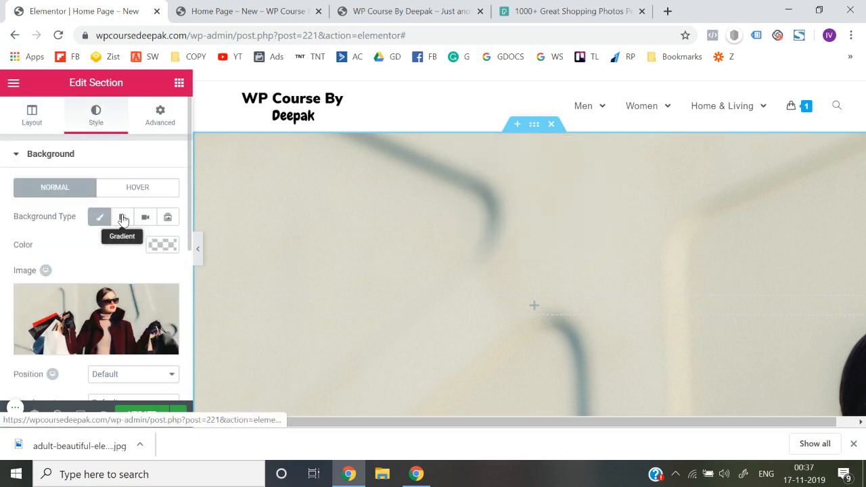
{"action": "scroll", "coordinate": [131, 309], "scroll_direction": "down", "scroll_amount": 3}
{"action": "left_click", "coordinate": [112, 241]}
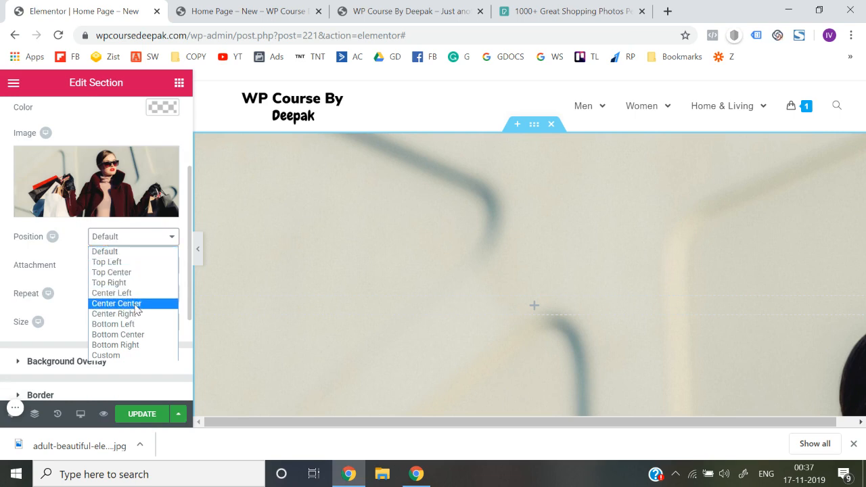
{"action": "left_click", "coordinate": [135, 305]}
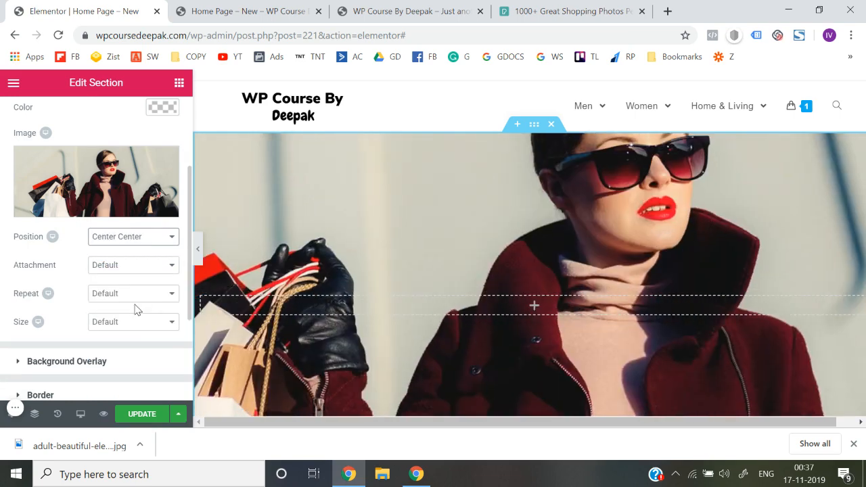
{"action": "left_click", "coordinate": [198, 249]}
{"action": "scroll", "coordinate": [368, 242], "scroll_direction": "down", "scroll_amount": 2}
{"action": "scroll", "coordinate": [367, 241], "scroll_direction": "up", "scroll_amount": 2}
{"action": "left_click", "coordinate": [4, 249]}
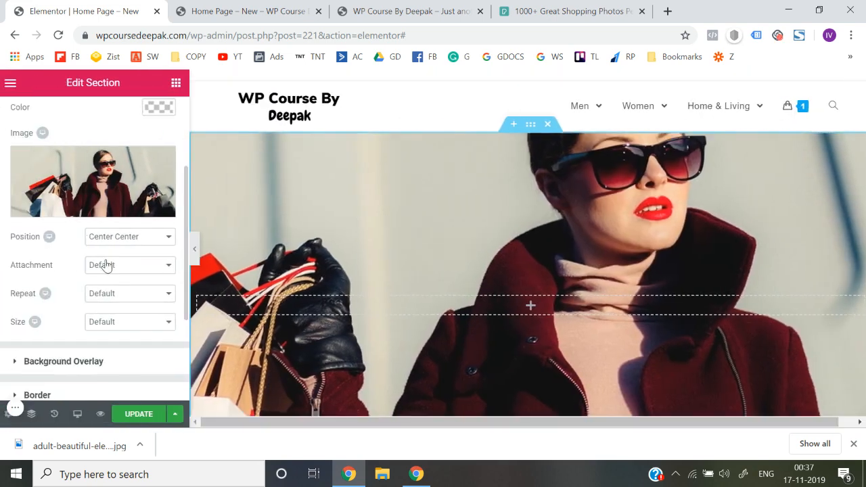
Try the Top Left, Top Center, Top Right and Center Left background positions, and return the image to Center Center
{"action": "left_click", "coordinate": [135, 236]}
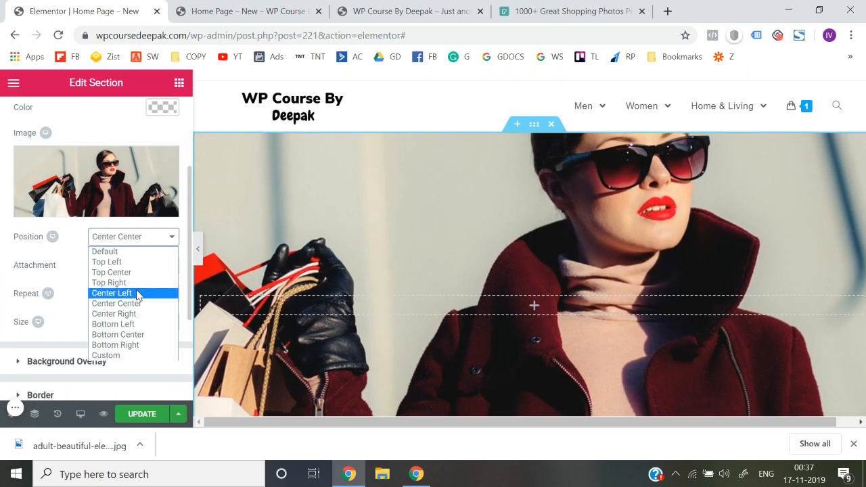
{"action": "left_click", "coordinate": [141, 304]}
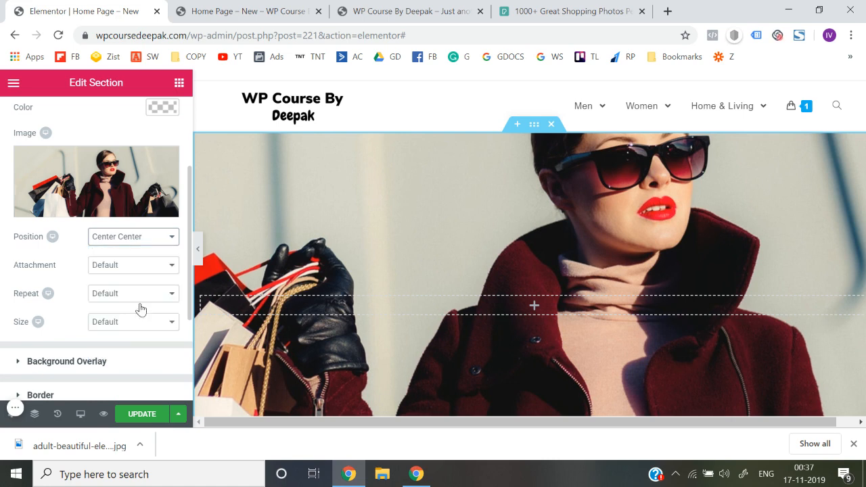
{"action": "left_click", "coordinate": [139, 242]}
{"action": "left_click", "coordinate": [134, 260]}
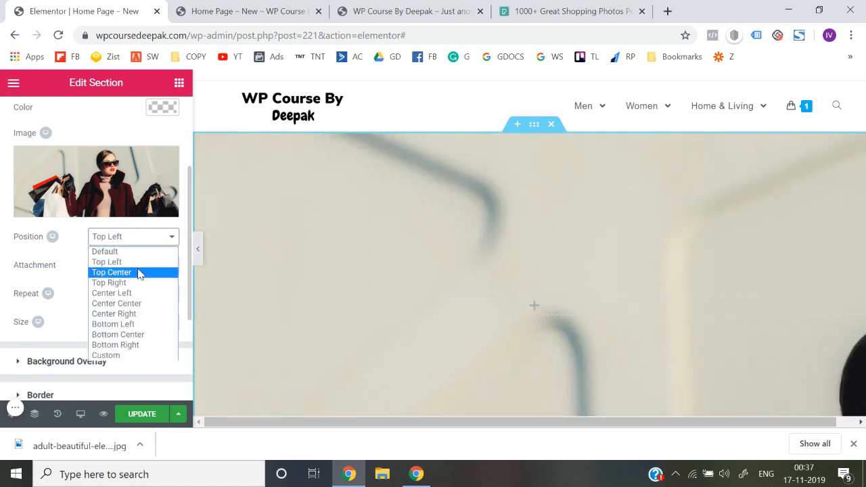
{"action": "left_click", "coordinate": [139, 274]}
{"action": "left_click", "coordinate": [139, 245]}
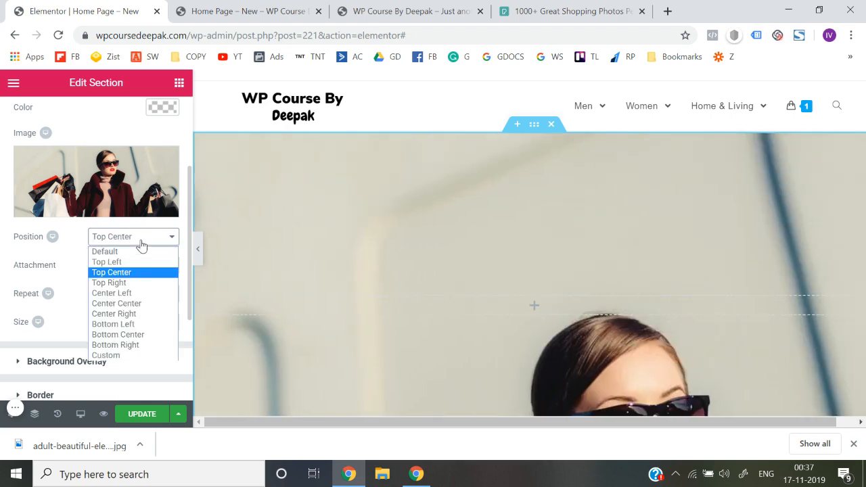
{"action": "left_click", "coordinate": [136, 282]}
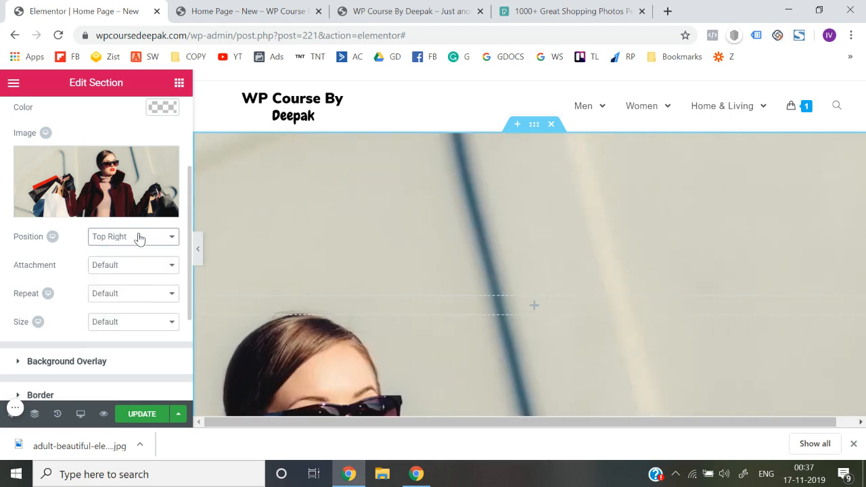
{"action": "left_click", "coordinate": [138, 235]}
{"action": "left_click", "coordinate": [133, 294]}
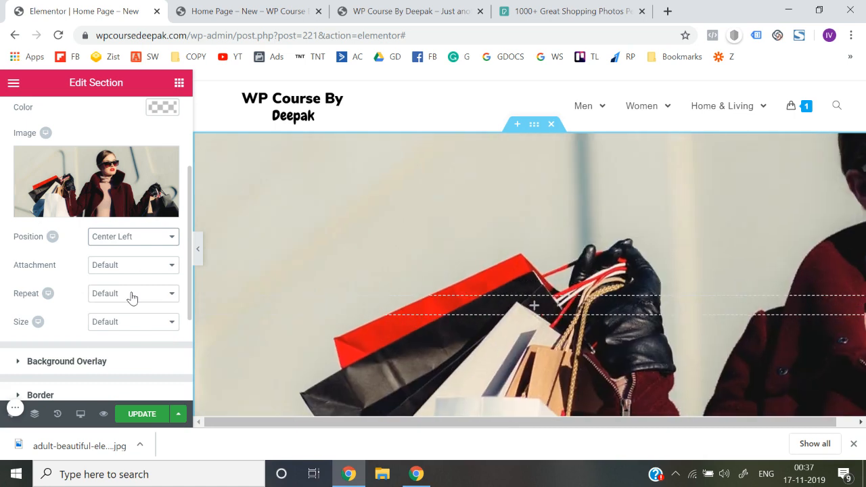
{"action": "left_click", "coordinate": [132, 238]}
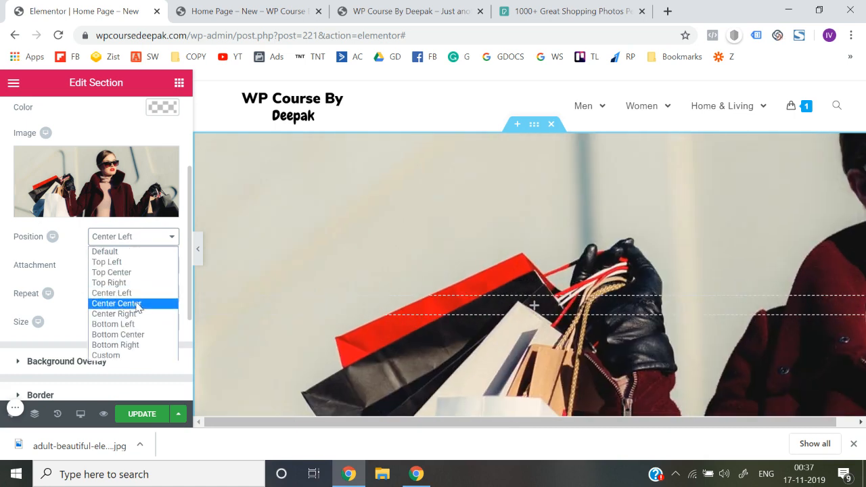
{"action": "left_click", "coordinate": [137, 305]}
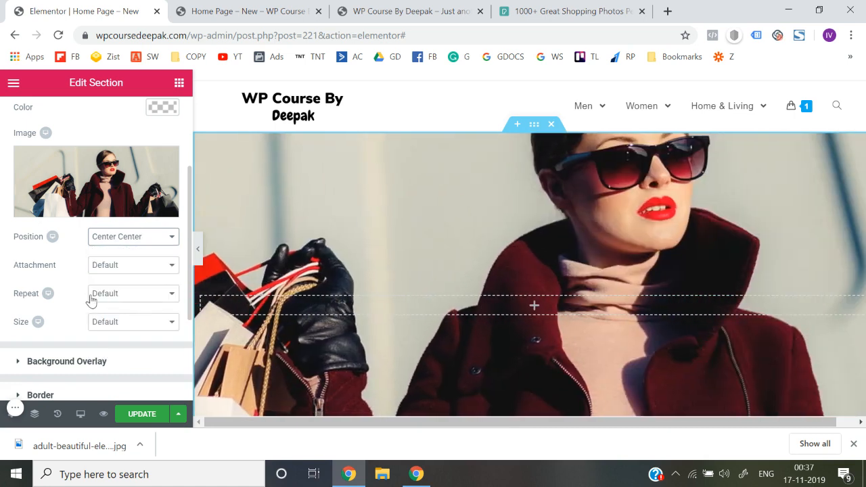
Set the background image's repeat to No-repeat and its size to Cover, and preview the section at full width
{"action": "left_click", "coordinate": [94, 296]}
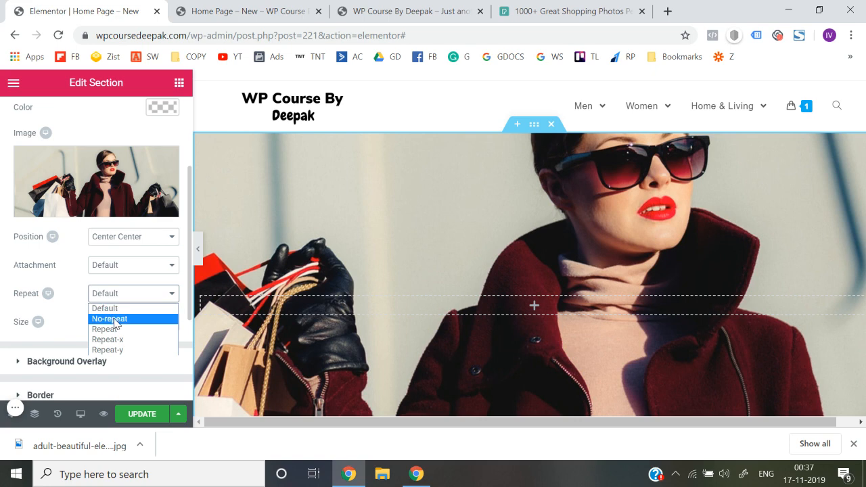
{"action": "left_click", "coordinate": [114, 320]}
{"action": "left_click", "coordinate": [127, 327]}
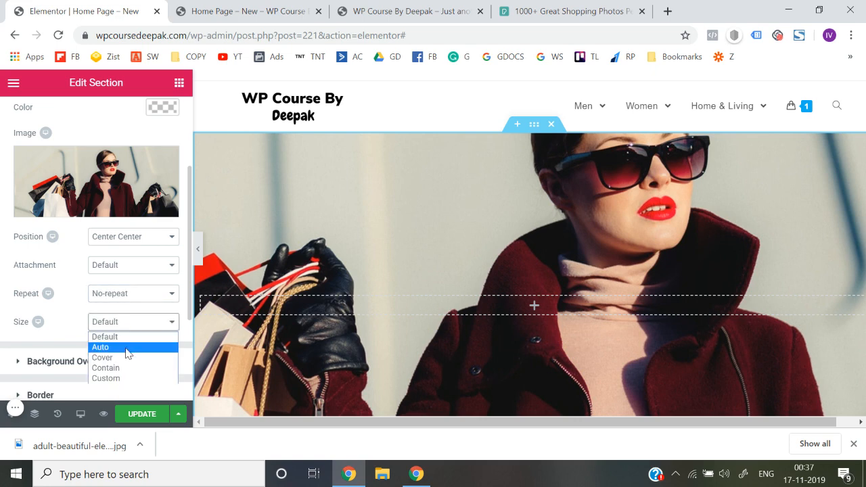
{"action": "left_click", "coordinate": [127, 357]}
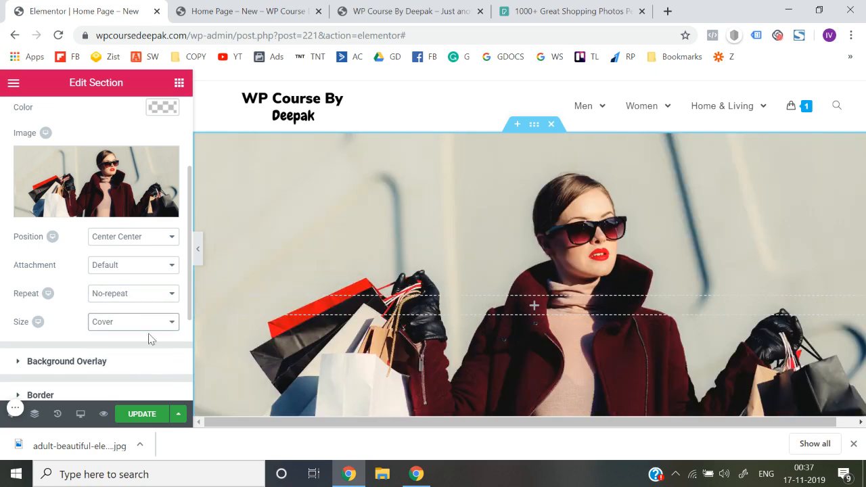
{"action": "left_click", "coordinate": [196, 250]}
{"action": "scroll", "coordinate": [355, 270], "scroll_direction": "down", "scroll_amount": 2}
{"action": "scroll", "coordinate": [356, 269], "scroll_direction": "up", "scroll_amount": 2}
{"action": "scroll", "coordinate": [356, 269], "scroll_direction": "down", "scroll_amount": 2}
{"action": "scroll", "coordinate": [355, 270], "scroll_direction": "up", "scroll_amount": 1}
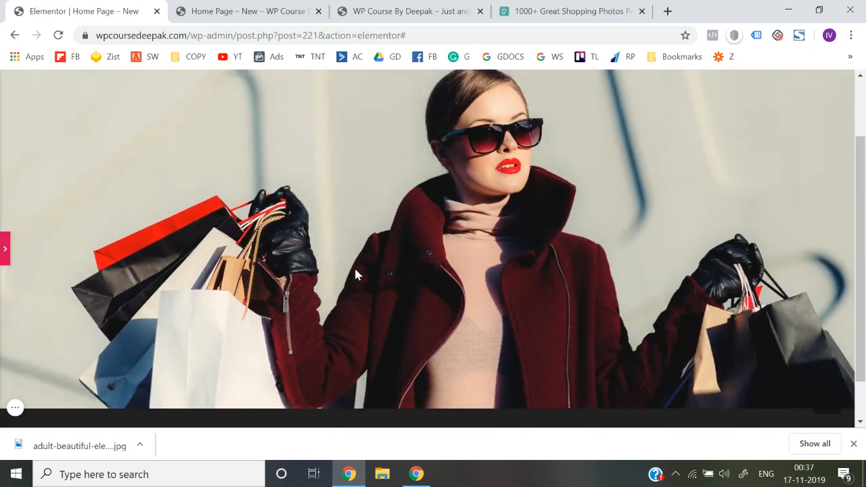
{"action": "left_click", "coordinate": [5, 260]}
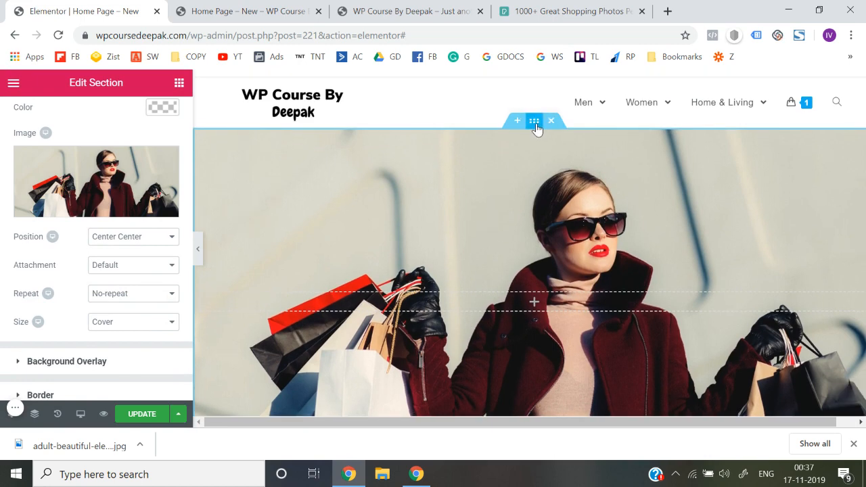
Add a Classic background overlay to the section with the black colour #000000
{"action": "scroll", "coordinate": [146, 269], "scroll_direction": "down", "scroll_amount": 3}
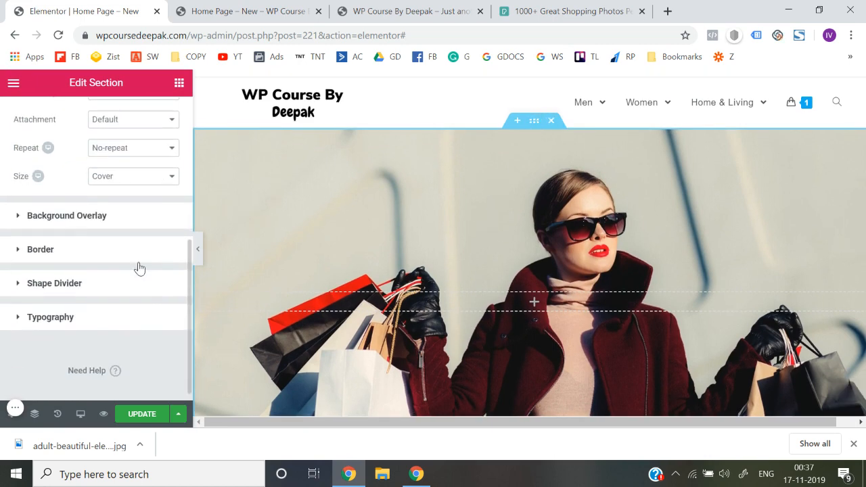
{"action": "left_click", "coordinate": [91, 216]}
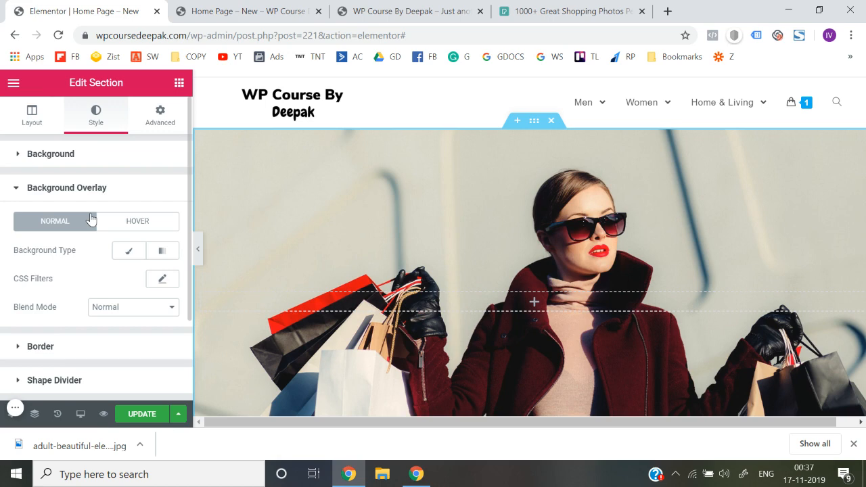
{"action": "left_click", "coordinate": [129, 251]}
{"action": "scroll", "coordinate": [128, 355], "scroll_direction": "down", "scroll_amount": 1}
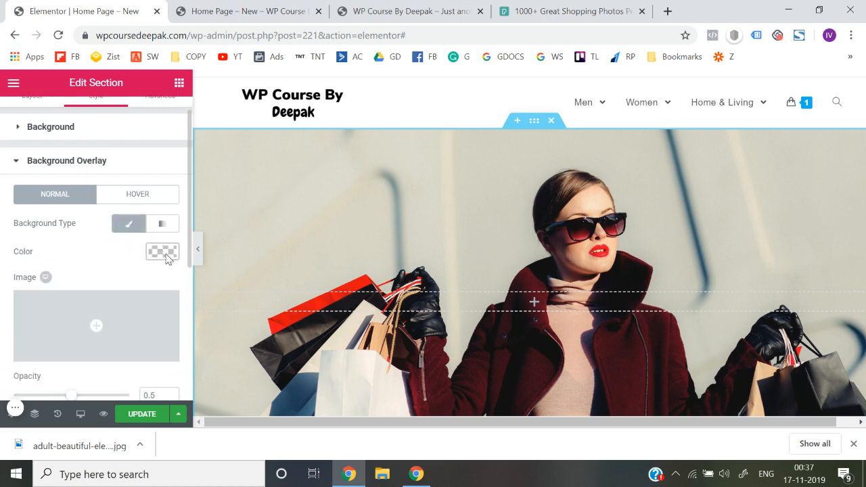
{"action": "left_click", "coordinate": [162, 251]}
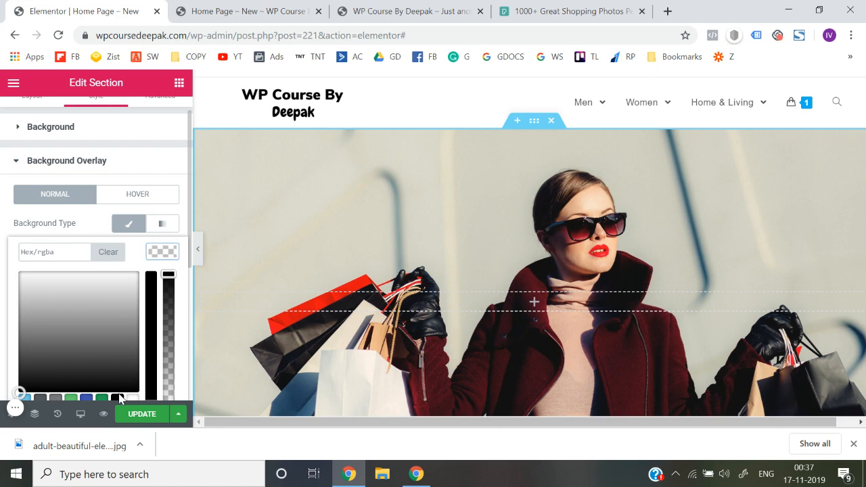
{"action": "scroll", "coordinate": [119, 397], "scroll_direction": "down", "scroll_amount": 2}
{"action": "left_click", "coordinate": [117, 328]}
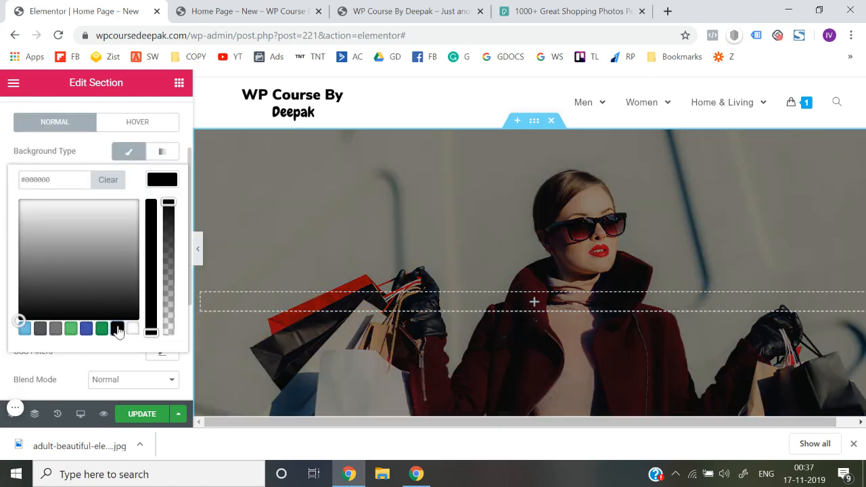
Lower the overlay colour's alpha to 0.56 and preview the darkened section at full width
{"action": "left_click_drag", "start_coordinate": [169, 203], "coordinate": [171, 261]}
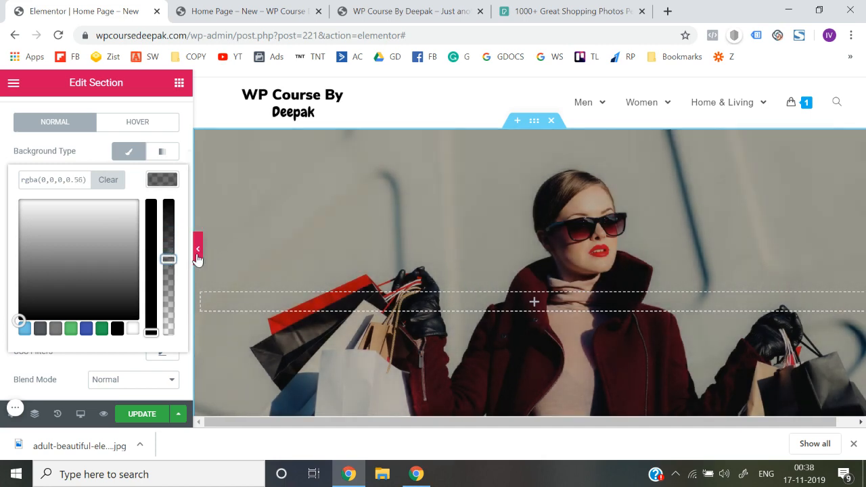
{"action": "left_click", "coordinate": [196, 258]}
{"action": "scroll", "coordinate": [333, 257], "scroll_direction": "down", "scroll_amount": 3}
{"action": "scroll", "coordinate": [332, 257], "scroll_direction": "up", "scroll_amount": 3}
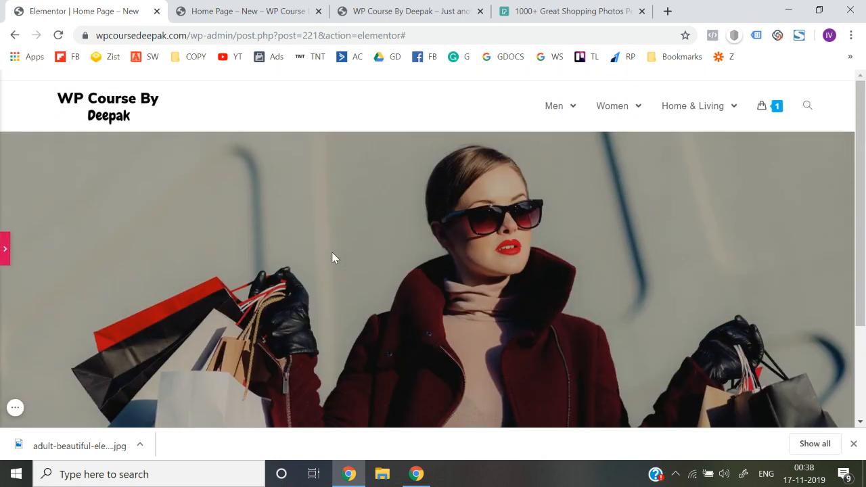
{"action": "left_click", "coordinate": [5, 238]}
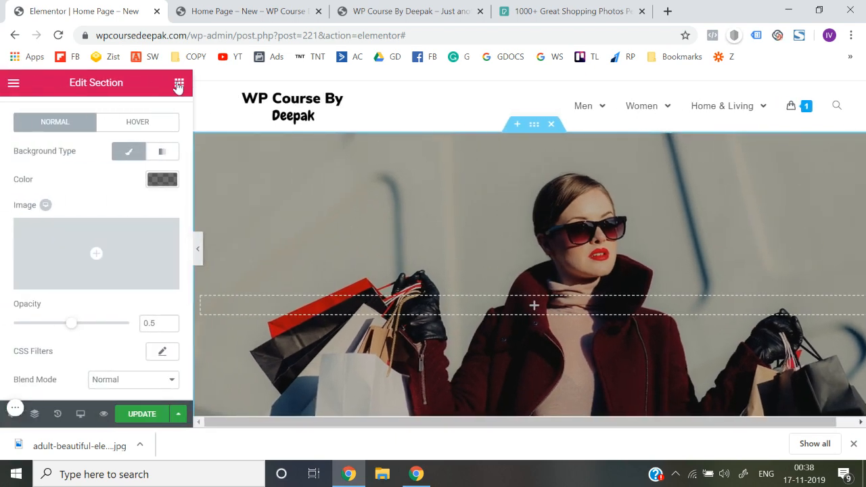
Add a Heading widget to the hero section, try a title beginning "Get the Looks You", and clear the title text
{"action": "left_click", "coordinate": [180, 83]}
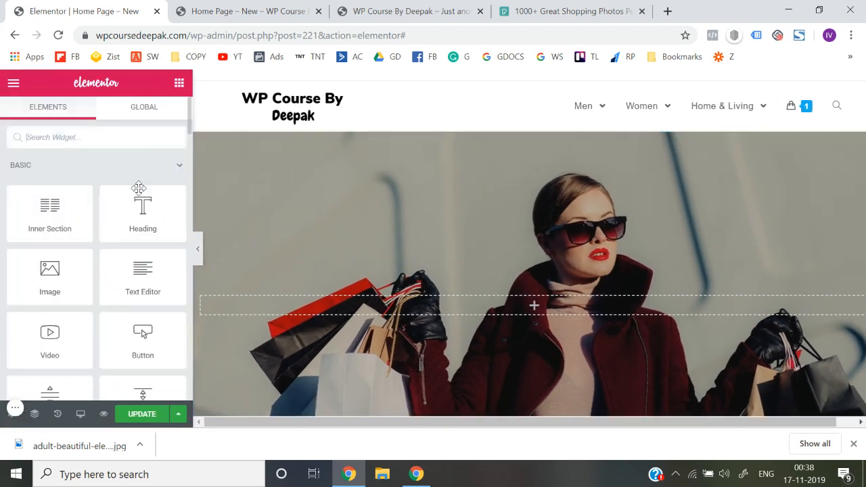
{"action": "left_click_drag", "start_coordinate": [142, 211], "coordinate": [513, 303]}
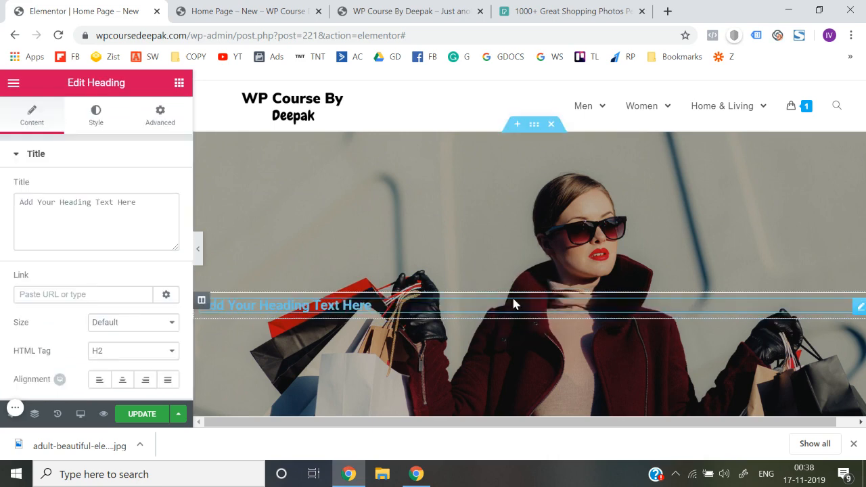
{"action": "triple_click", "coordinate": [124, 201]}
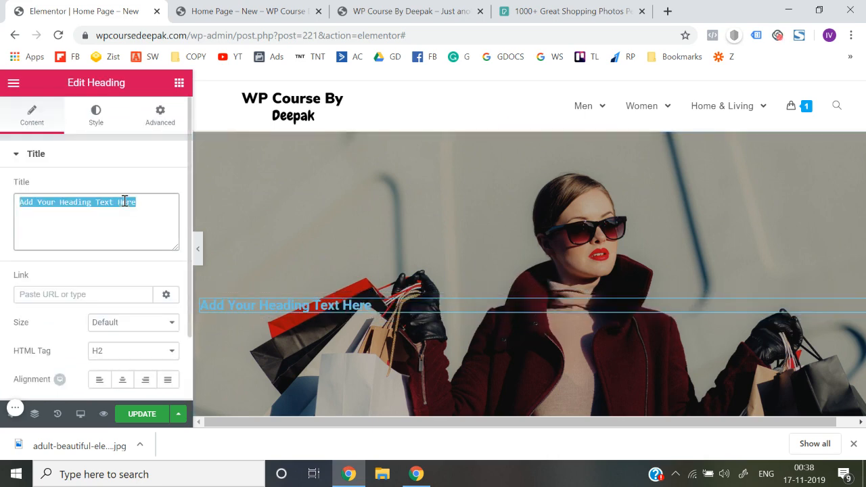
{"action": "type", "text": "Get the Looks You Deser"}
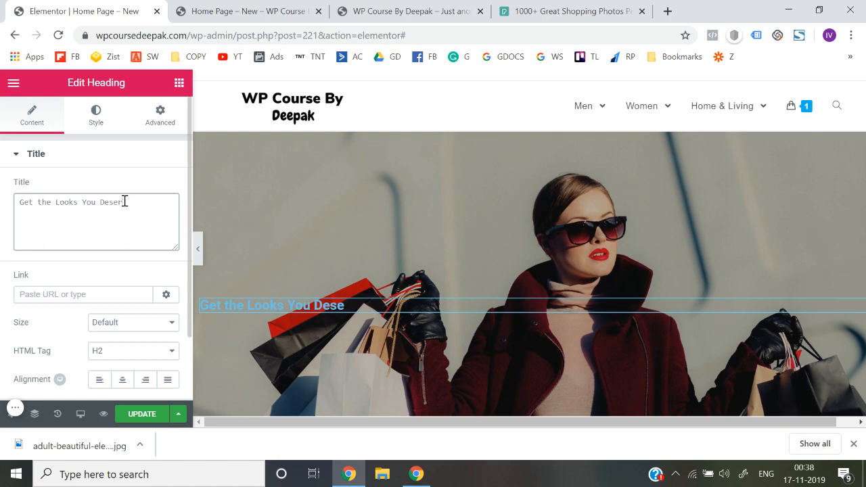
{"action": "key", "text": "ctrl+a"}
{"action": "key", "text": "BackSpace"}
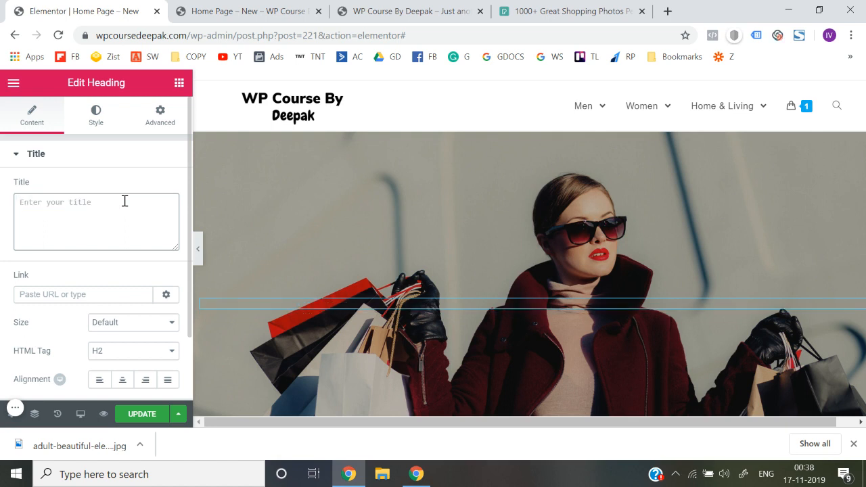
Enter "Best Clothes and Accessories at your finger tips." as the heading's title
{"action": "type", "text": "Best Clothes a"}
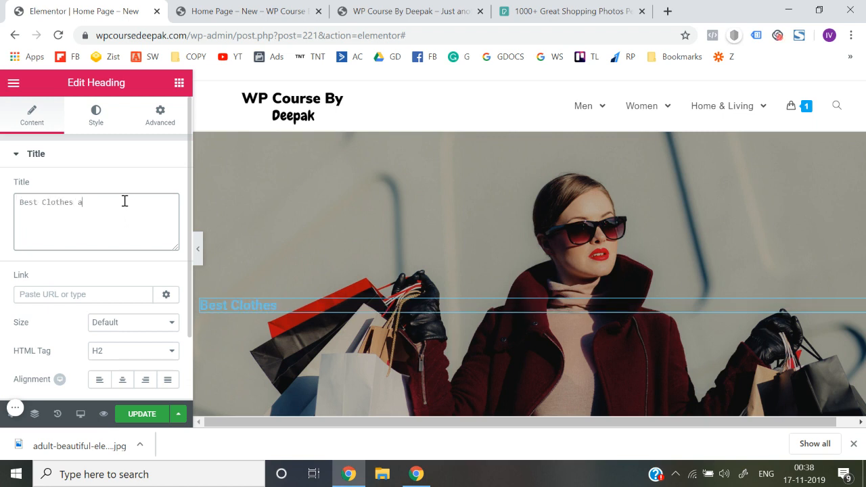
{"action": "type", "text": "nd Accessories at your Finger Pro"}
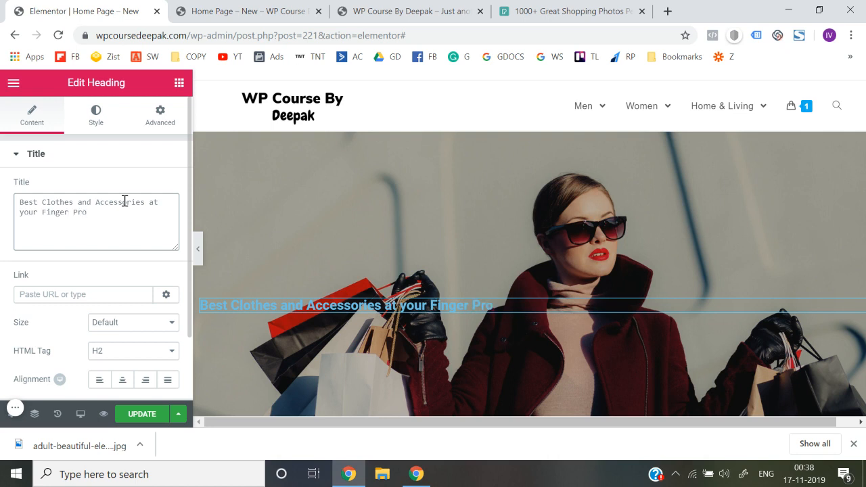
{"action": "key", "text": "BackSpace"}
{"action": "key", "text": "BackSpace"}
{"action": "key", "text": "BackSpace"}
{"action": "key", "text": "BackSpace"}
{"action": "key", "text": "BackSpace"}
{"action": "key", "text": "BackSpace"}
{"action": "key", "text": "BackSpace"}
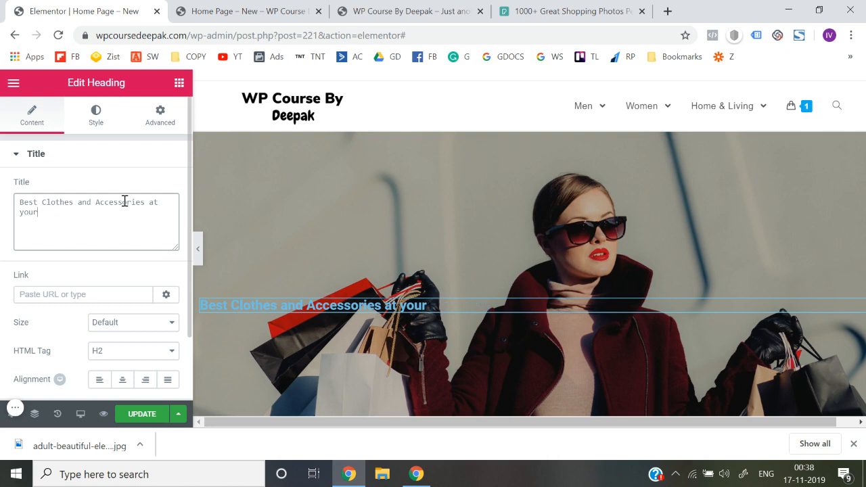
{"action": "type", "text": "finger"}
{"action": "type", "text": " tiup"}
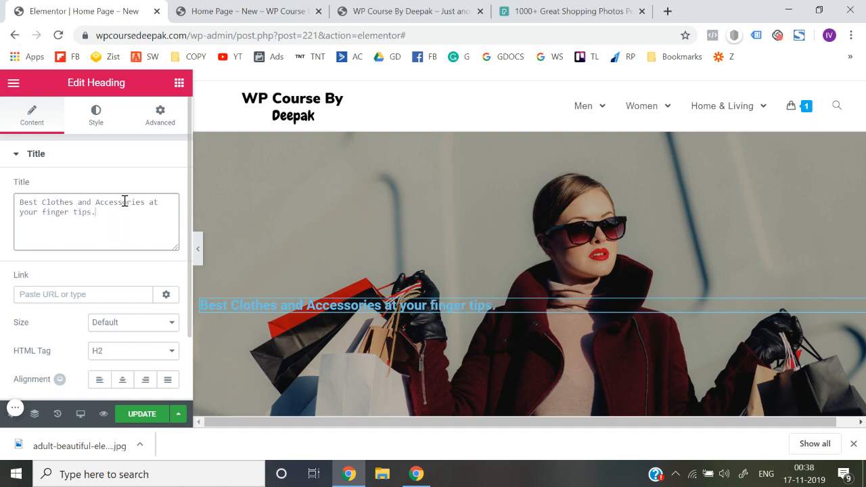
Center-align the hero heading
{"action": "scroll", "coordinate": [140, 266], "scroll_direction": "down", "scroll_amount": 1}
{"action": "left_click", "coordinate": [122, 310]}
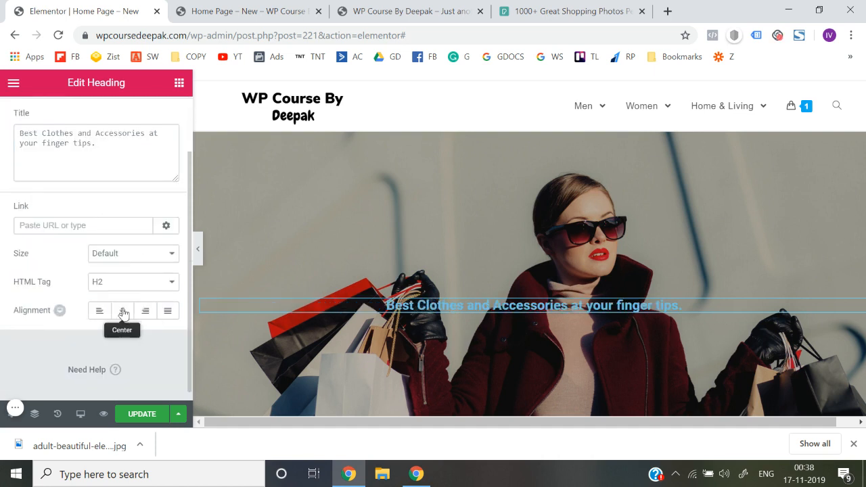
{"action": "scroll", "coordinate": [105, 253], "scroll_direction": "up", "scroll_amount": 1}
Set the heading's font family to Nunito and its size to 39 px
{"action": "left_click", "coordinate": [96, 117]}
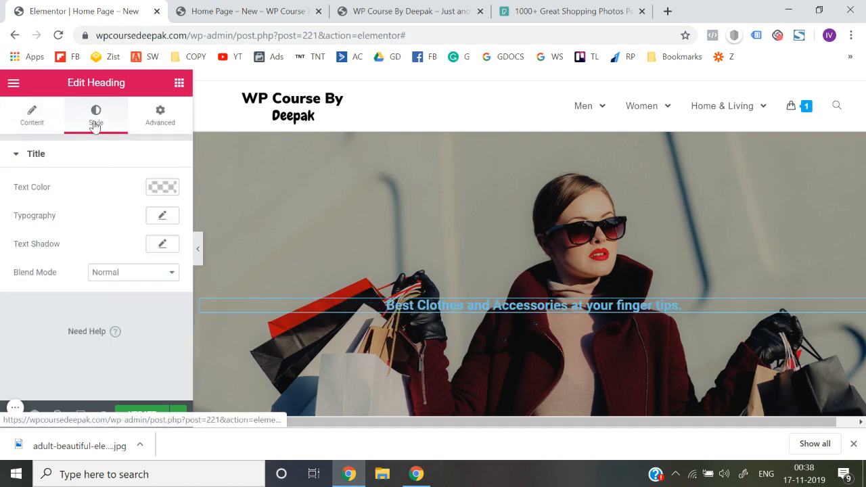
{"action": "left_click", "coordinate": [163, 220]}
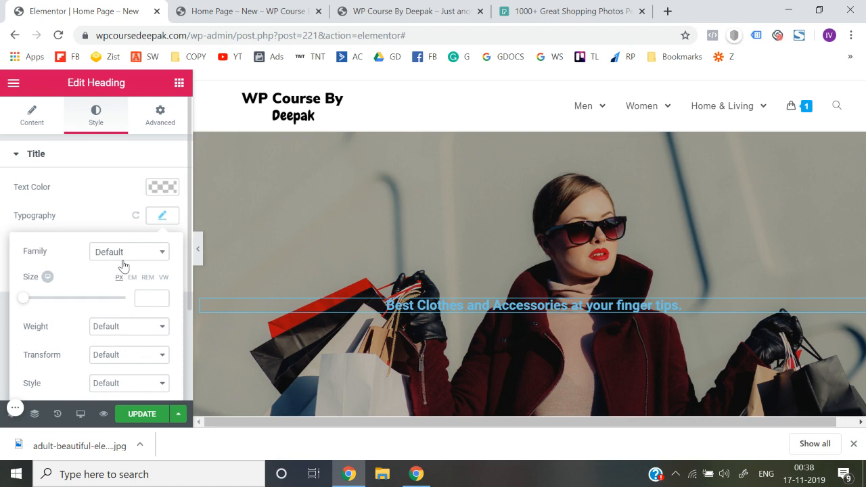
{"action": "left_click", "coordinate": [124, 264]}
{"action": "type", "text": "uni"}
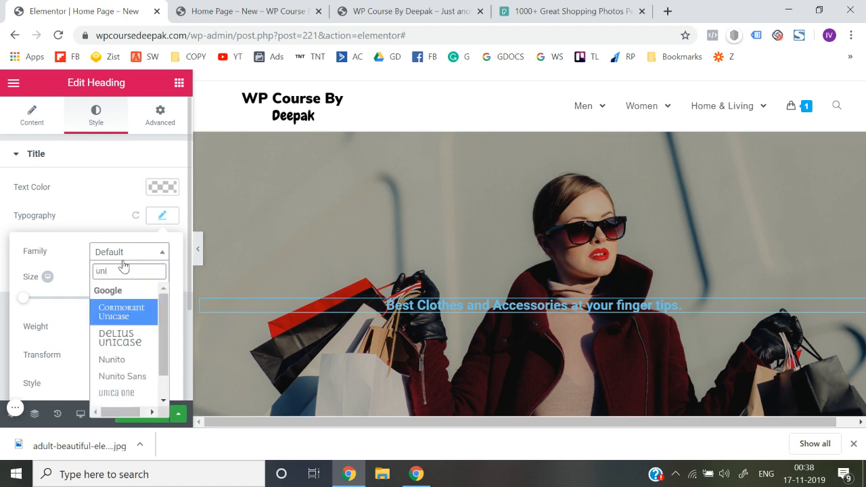
{"action": "type", "text": "nuni"}
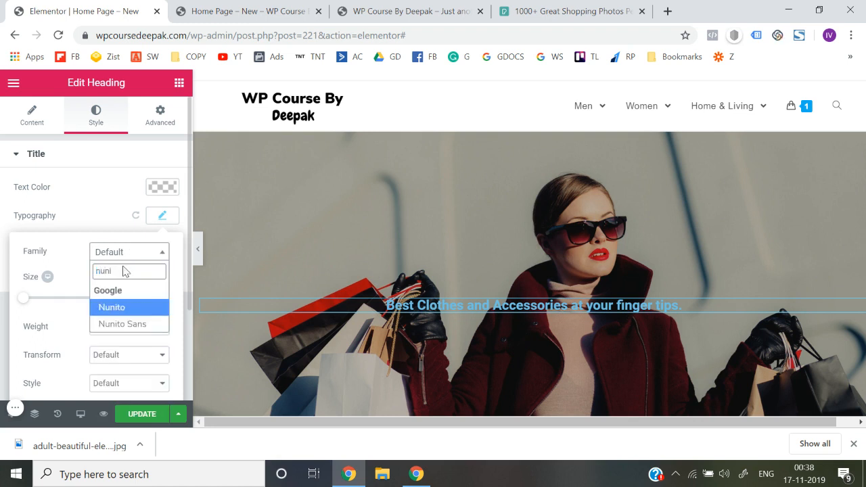
{"action": "left_click", "coordinate": [123, 312]}
{"action": "left_click_drag", "start_coordinate": [18, 295], "coordinate": [44, 307]}
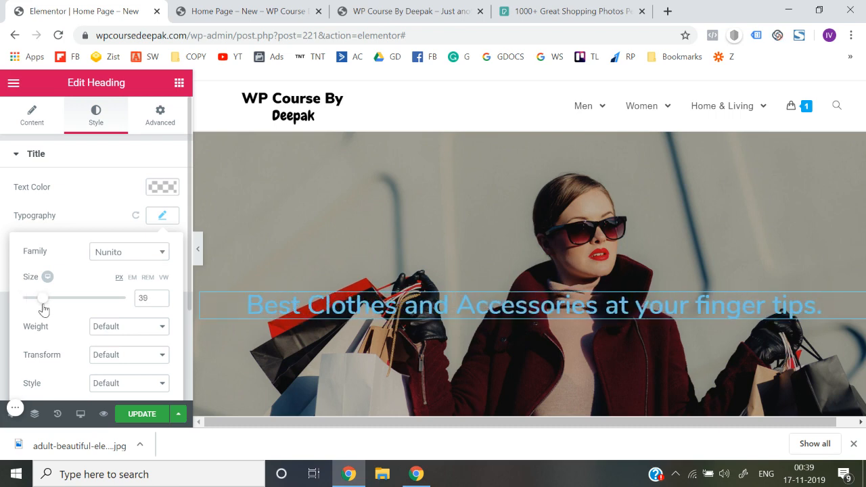
Set the heading's text color to white #ffffff and preview the hero section at full width
{"action": "scroll", "coordinate": [107, 336], "scroll_direction": "down", "scroll_amount": 1}
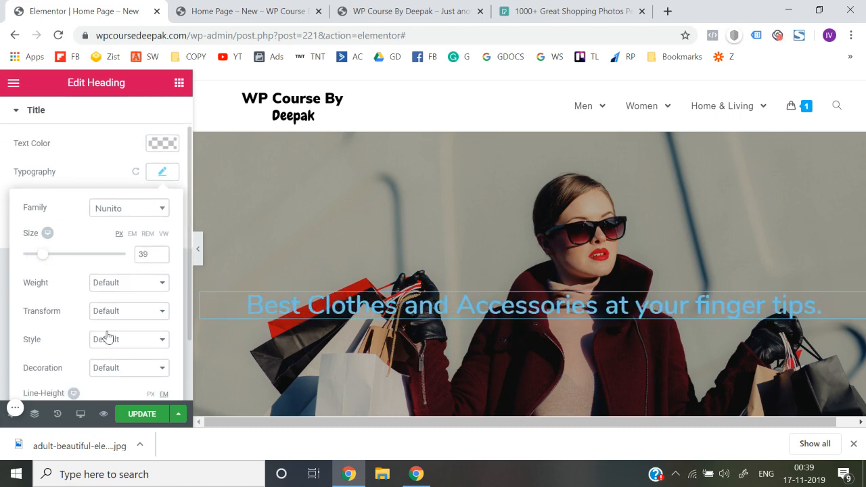
{"action": "left_click", "coordinate": [163, 145]}
{"action": "left_click", "coordinate": [131, 295]}
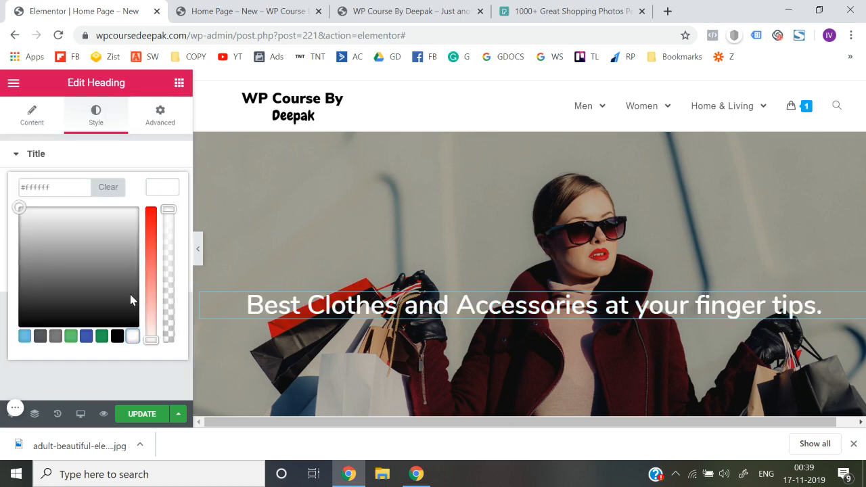
{"action": "left_click", "coordinate": [2, 236]}
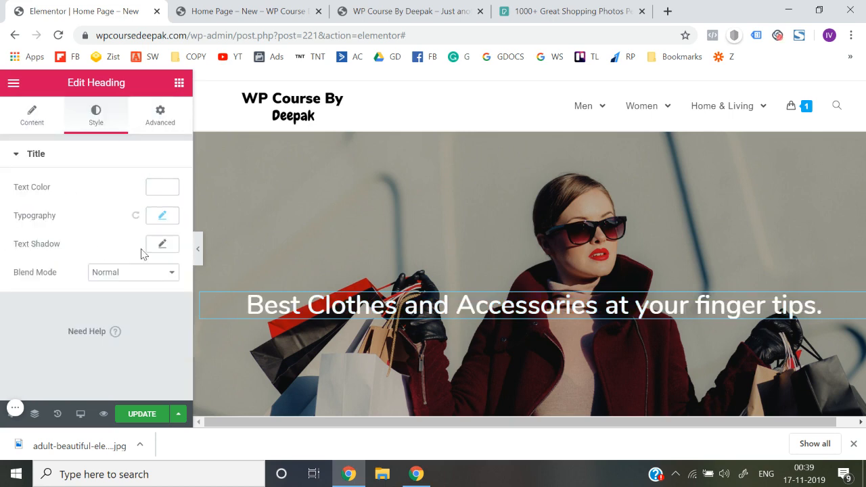
{"action": "left_click", "coordinate": [197, 247]}
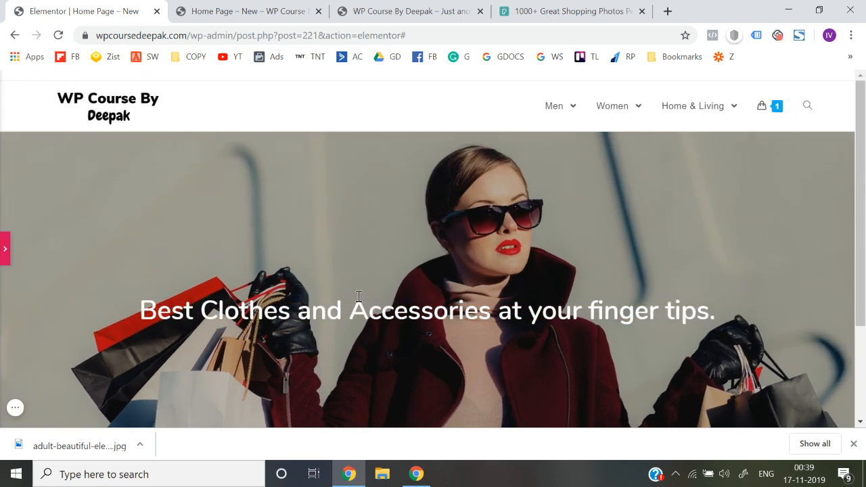
{"action": "scroll", "coordinate": [359, 301], "scroll_direction": "down", "scroll_amount": 1}
{"action": "scroll", "coordinate": [358, 302], "scroll_direction": "down", "scroll_amount": 2}
{"action": "scroll", "coordinate": [358, 301], "scroll_direction": "up", "scroll_amount": 3}
{"action": "scroll", "coordinate": [359, 301], "scroll_direction": "down", "scroll_amount": 1}
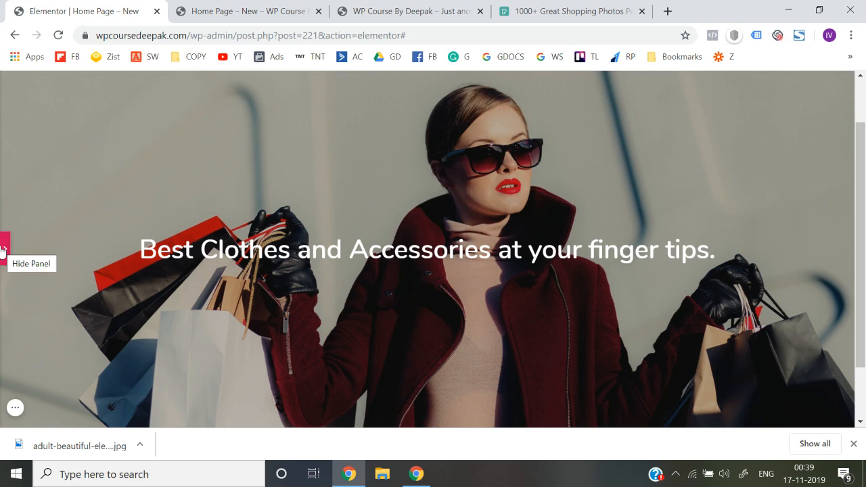
{"action": "left_click", "coordinate": [2, 251]}
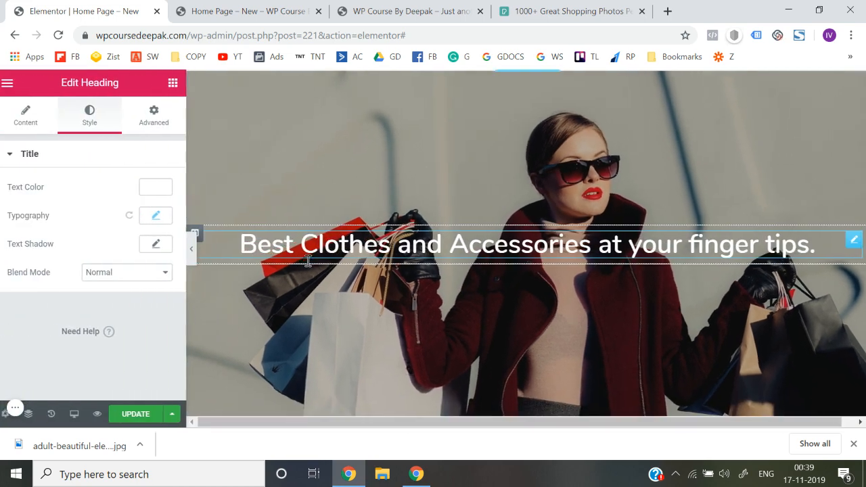
Raise the hero section's black background overlay alpha to 0.75 and preview the section at full width
{"action": "scroll", "coordinate": [335, 228], "scroll_direction": "up", "scroll_amount": 1}
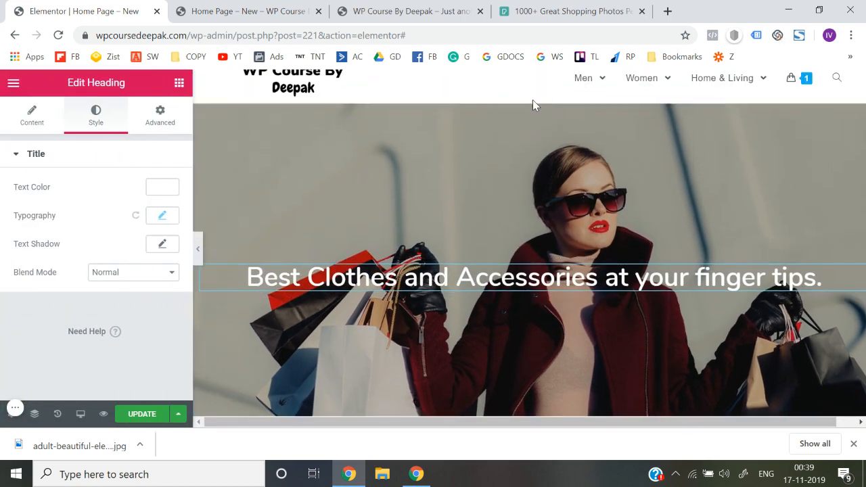
{"action": "left_click", "coordinate": [532, 102]}
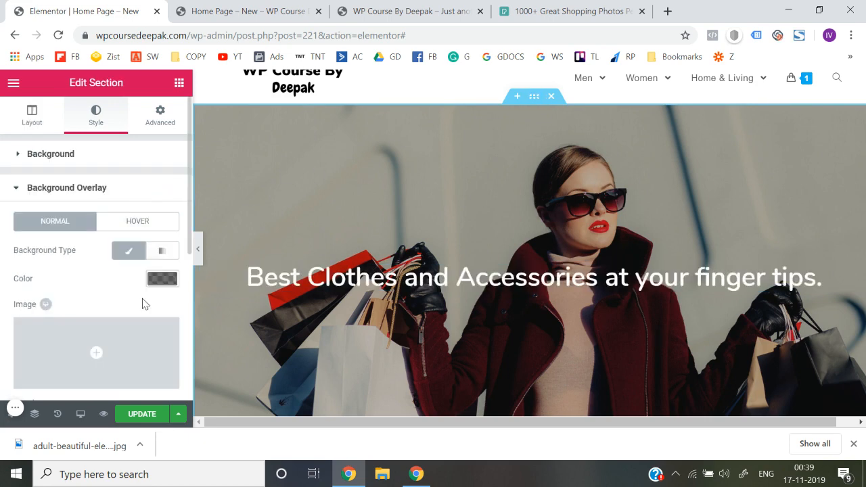
{"action": "scroll", "coordinate": [141, 304], "scroll_direction": "down", "scroll_amount": 1}
{"action": "left_click", "coordinate": [163, 251]}
{"action": "left_click", "coordinate": [167, 324]}
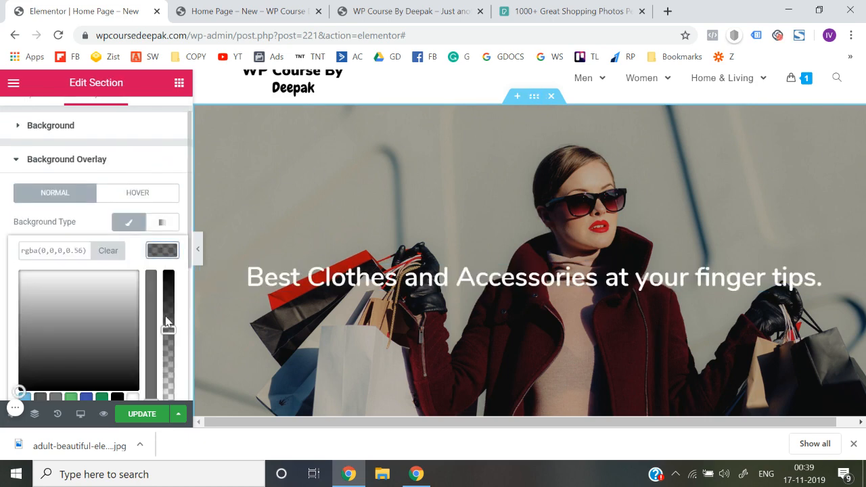
{"action": "left_click_drag", "start_coordinate": [167, 330], "coordinate": [172, 307]}
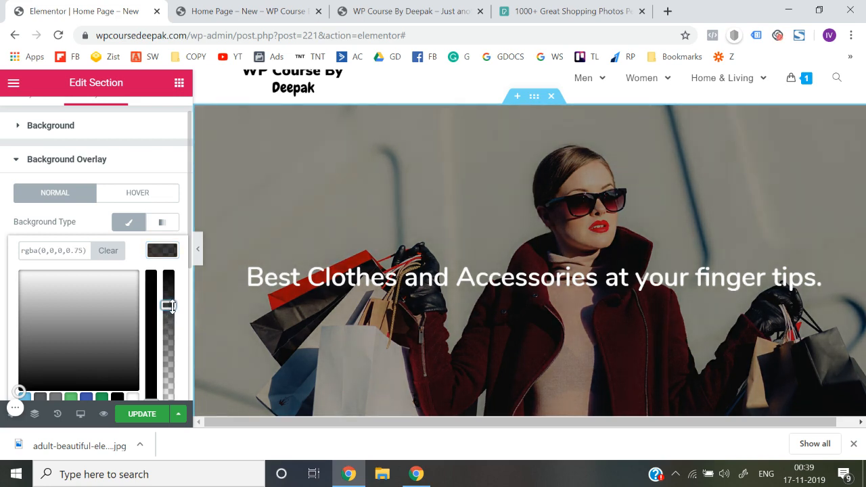
{"action": "left_click", "coordinate": [198, 249]}
{"action": "scroll", "coordinate": [372, 311], "scroll_direction": "down", "scroll_amount": 2}
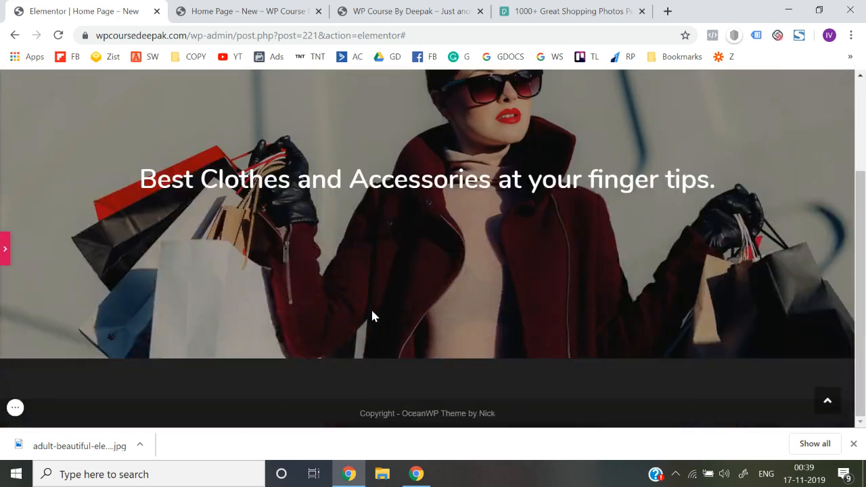
{"action": "scroll", "coordinate": [372, 311], "scroll_direction": "up", "scroll_amount": 1}
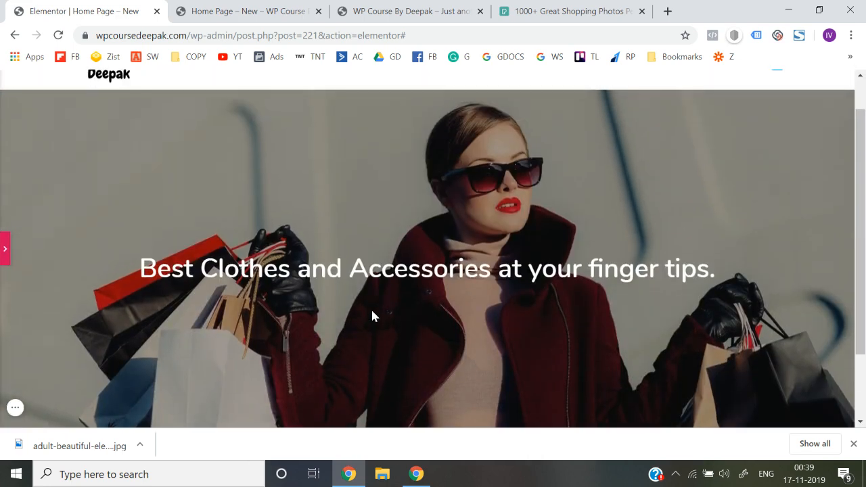
{"action": "scroll", "coordinate": [216, 286], "scroll_direction": "down", "scroll_amount": 2}
{"action": "scroll", "coordinate": [216, 286], "scroll_direction": "up", "scroll_amount": 2}
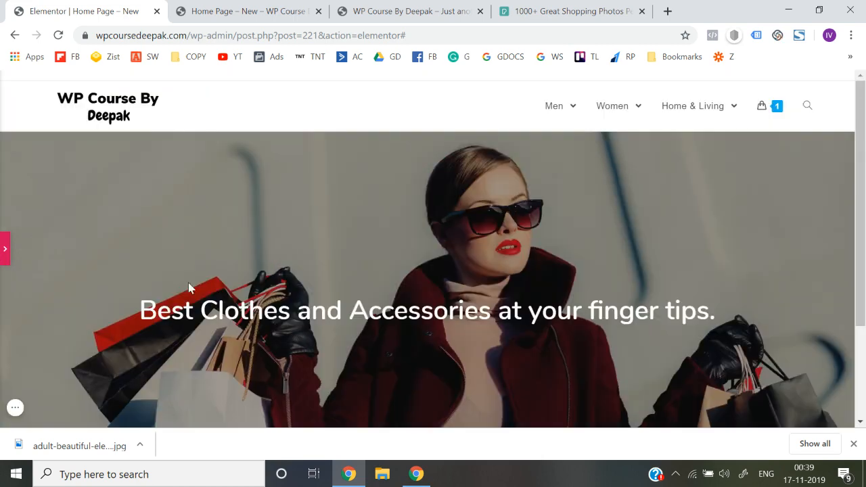
{"action": "left_click", "coordinate": [3, 251]}
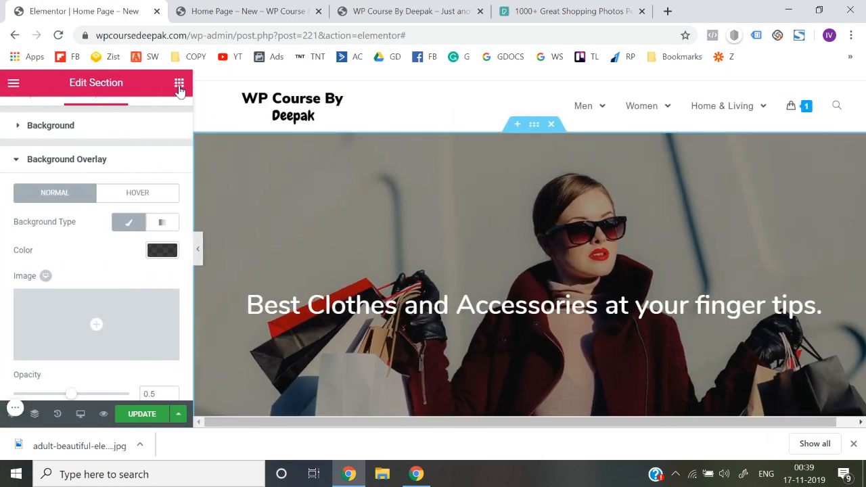
{"action": "left_click", "coordinate": [180, 85]}
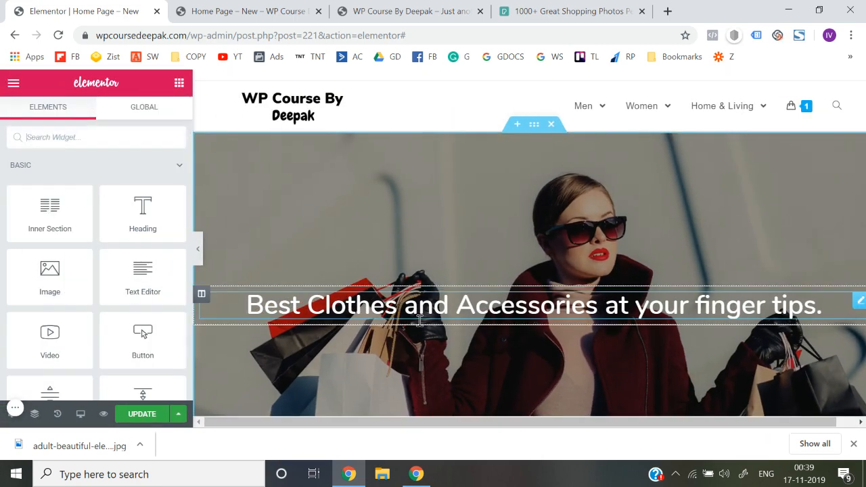
{"action": "scroll", "coordinate": [419, 320], "scroll_direction": "down", "scroll_amount": 1}
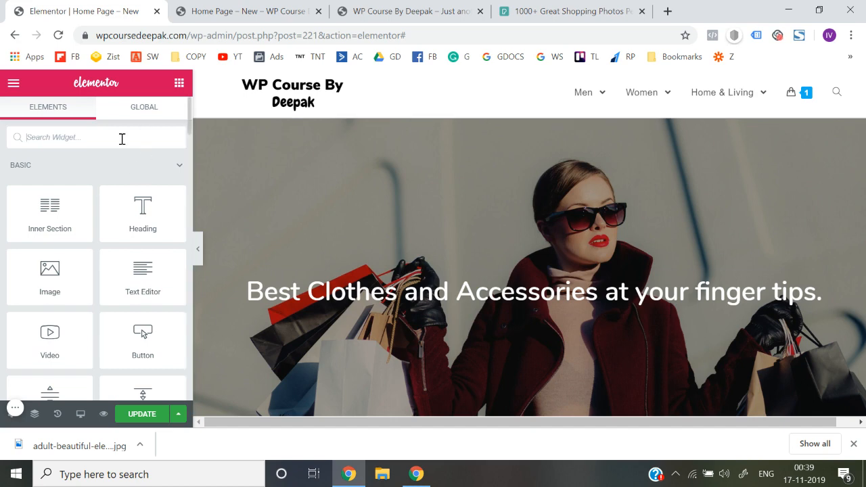
{"action": "type", "text": "but"}
{"action": "left_click_drag", "start_coordinate": [39, 202], "coordinate": [449, 306]}
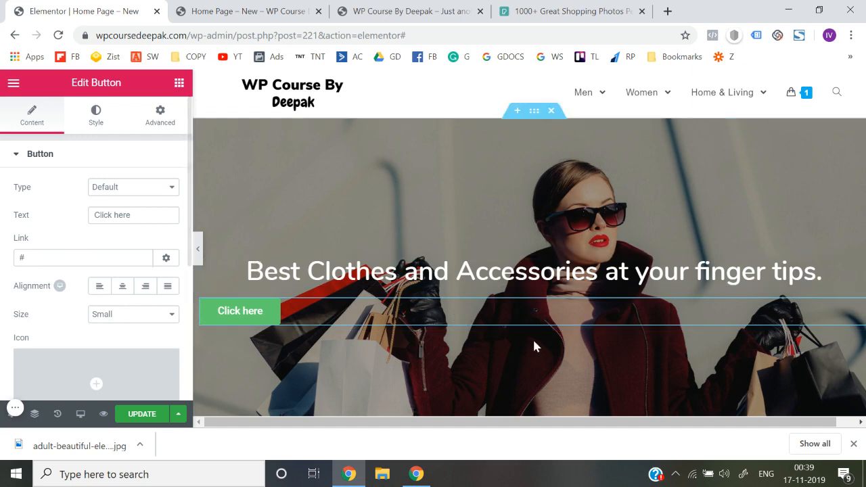
{"action": "right_click", "coordinate": [855, 306]}
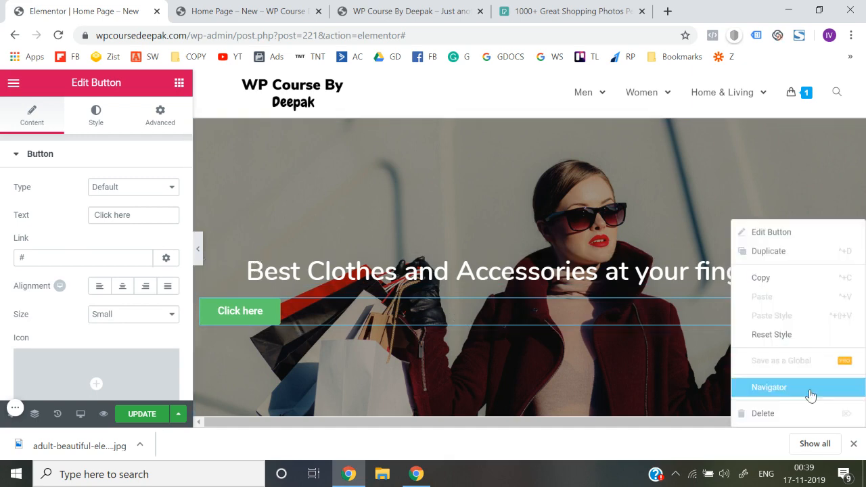
{"action": "left_click", "coordinate": [763, 412]}
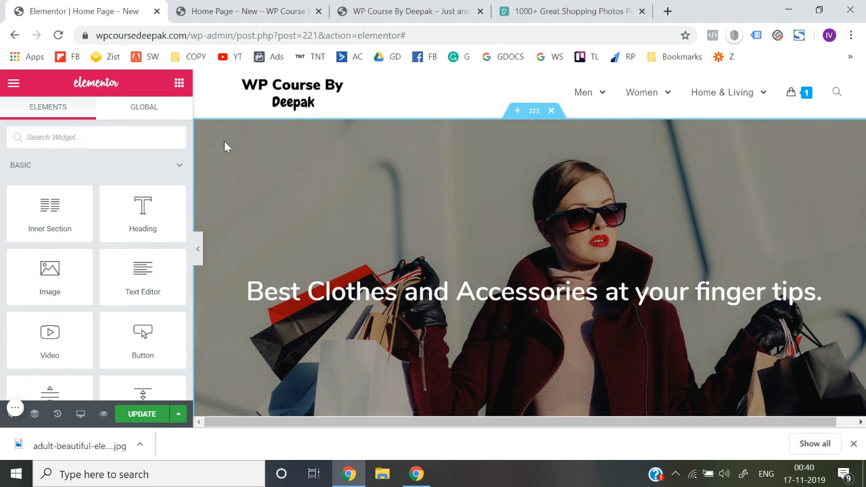
Find the Inner Section widget and place it directly below the hero heading
{"action": "left_click", "coordinate": [154, 135]}
{"action": "type", "text": "inn"}
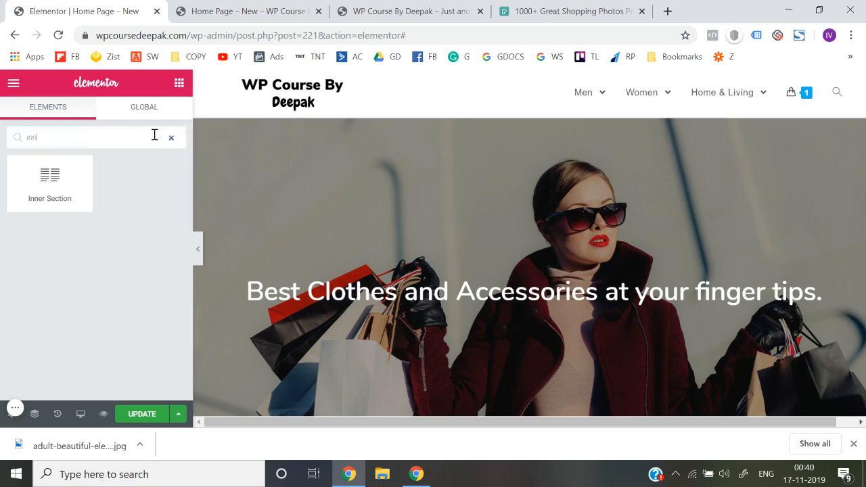
{"action": "left_click_drag", "start_coordinate": [49, 177], "coordinate": [497, 305]}
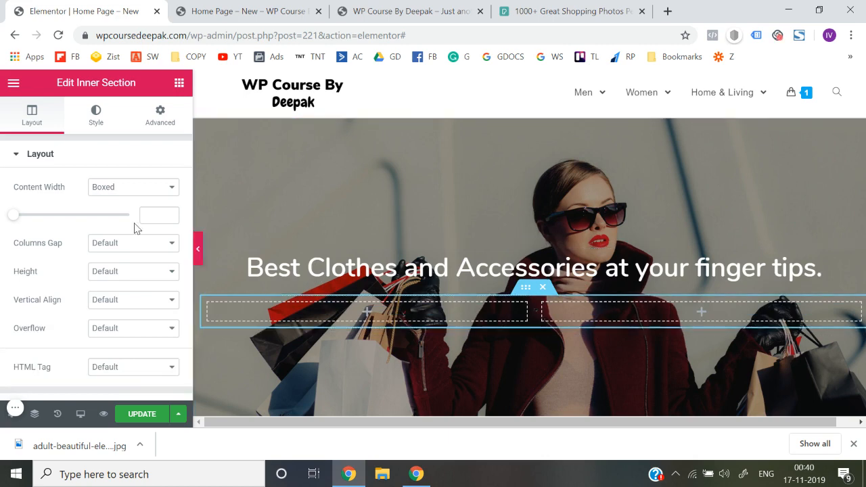
Add a Button widget to the inner section's first column and set its text to SHOP MEN PRODUCTS
{"action": "left_click", "coordinate": [179, 83]}
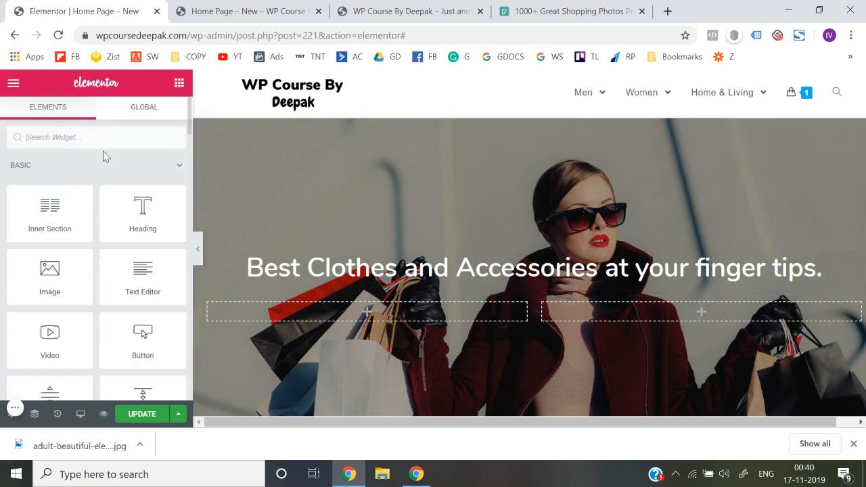
{"action": "type", "text": "bu"}
{"action": "left_click_drag", "start_coordinate": [49, 173], "coordinate": [375, 311]}
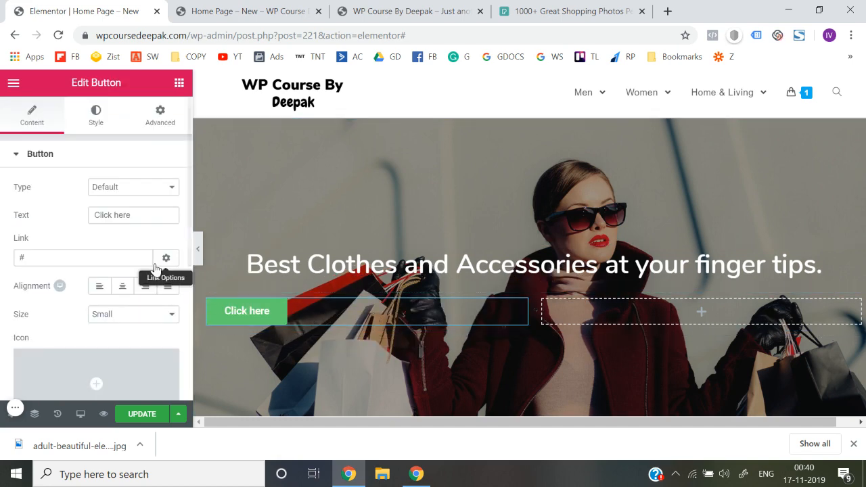
{"action": "triple_click", "coordinate": [140, 214]}
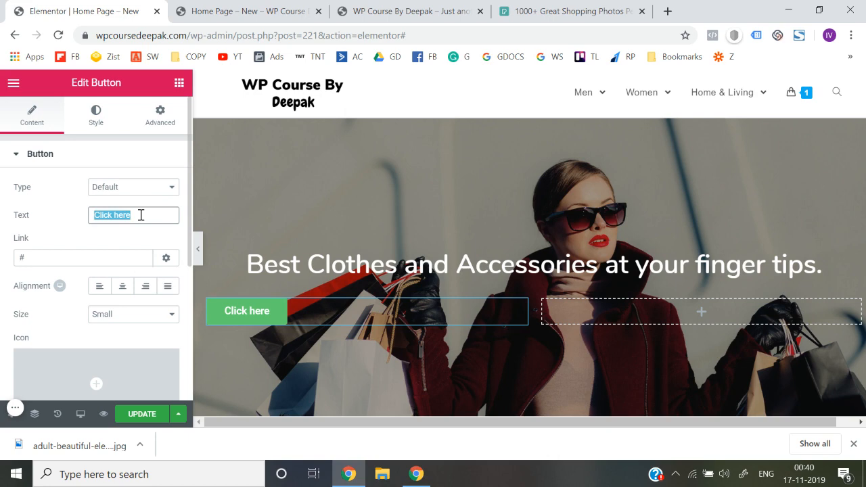
{"action": "type", "text": "SHOP MEN"}
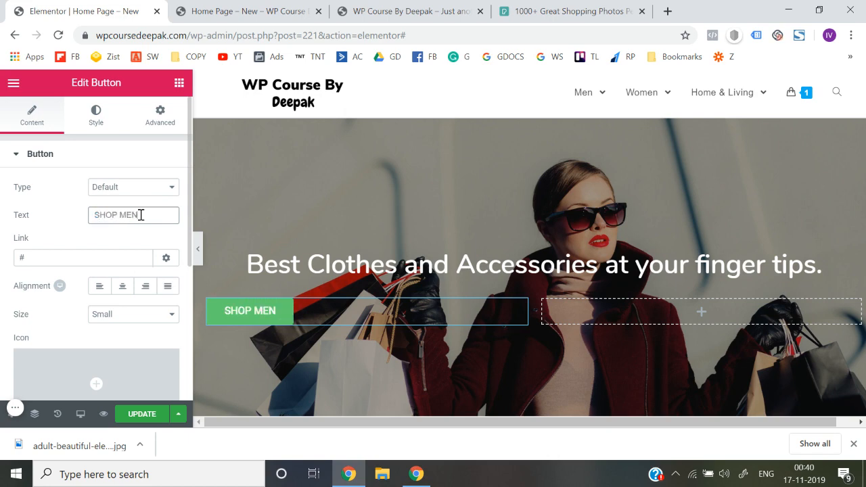
{"action": "type", "text": " PRODUCTS"}
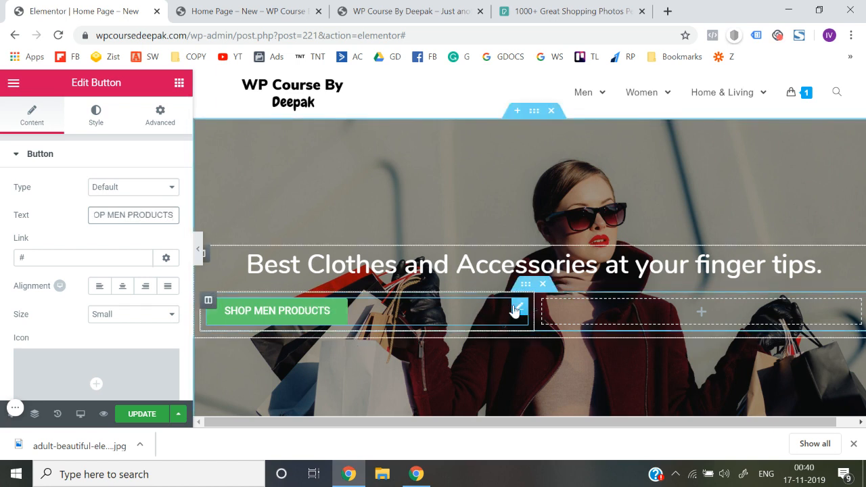
Align the SHOP MEN PRODUCTS button to the right within its column
{"action": "left_click", "coordinate": [145, 286]}
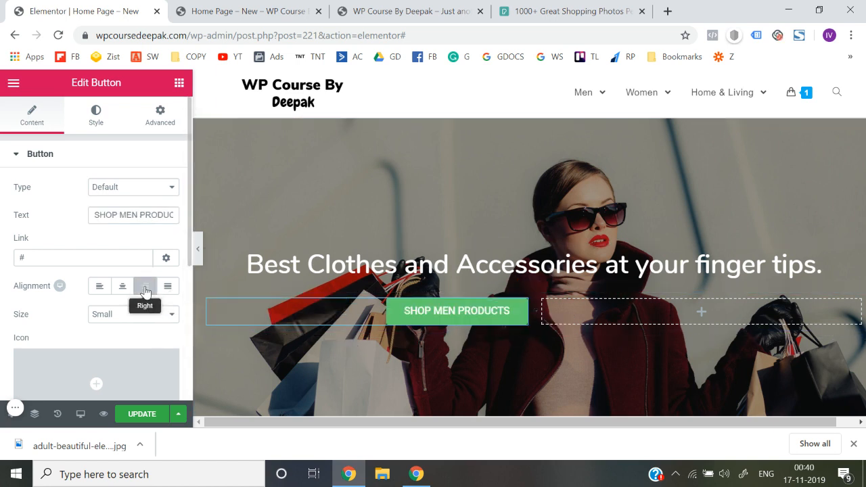
{"action": "right_click", "coordinate": [524, 311]}
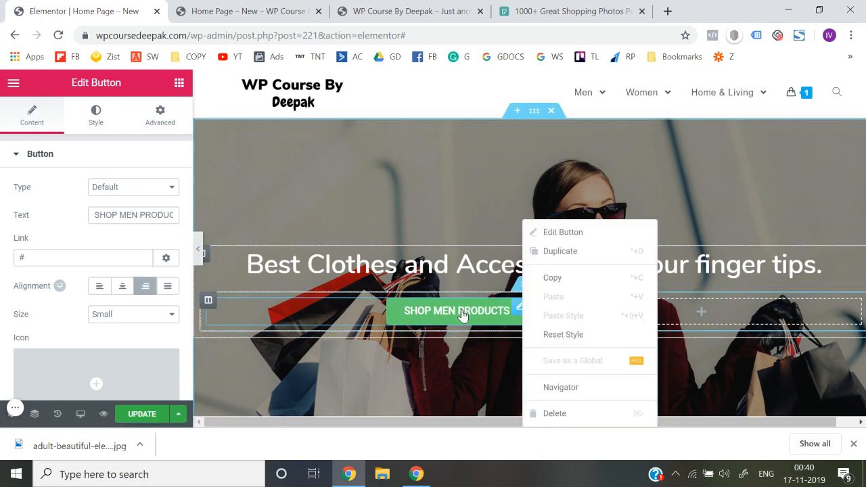
{"action": "left_click", "coordinate": [464, 315]}
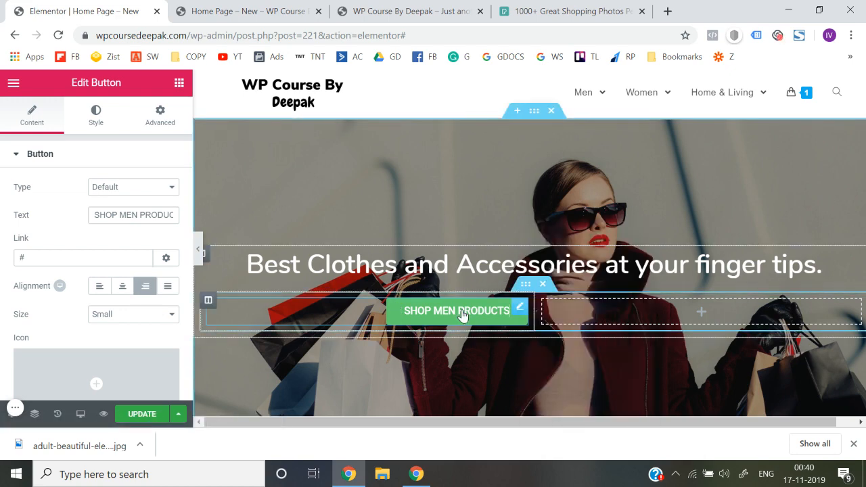
Add a Button widget to the inner section's second column and set its text to SHOP WOMEN PRODUCTS
{"action": "left_click", "coordinate": [179, 84]}
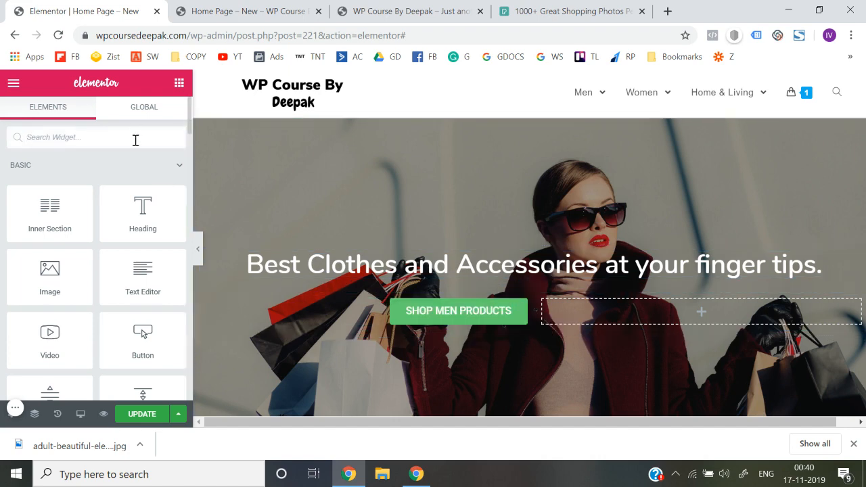
{"action": "type", "text": "but"}
{"action": "left_click_drag", "start_coordinate": [50, 181], "coordinate": [619, 311]}
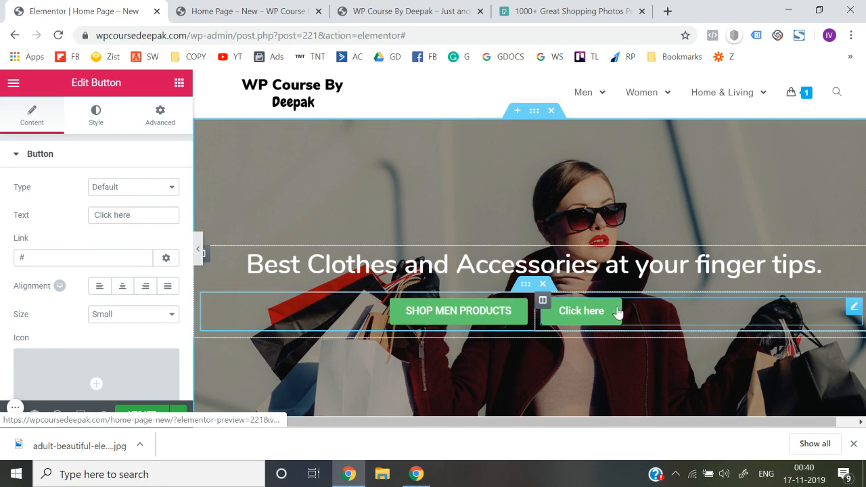
{"action": "triple_click", "coordinate": [142, 220]}
{"action": "type", "text": "SHOI"}
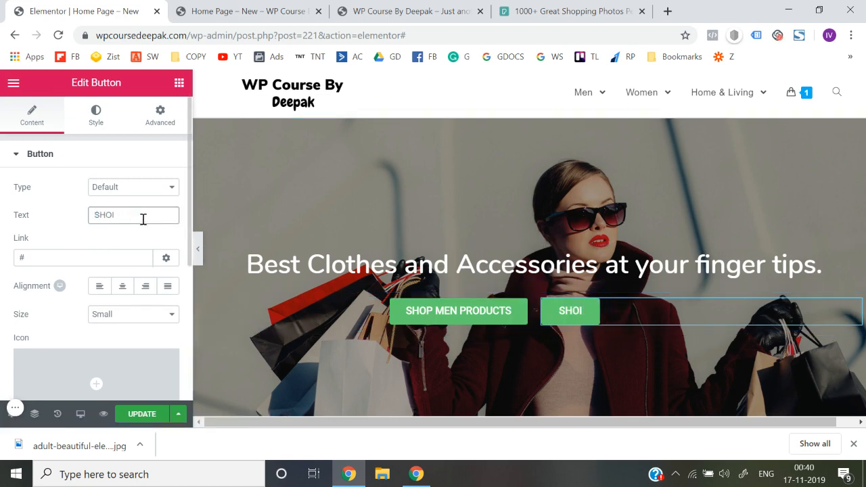
{"action": "key", "text": "BackSpace"}
{"action": "type", "text": "P WO"}
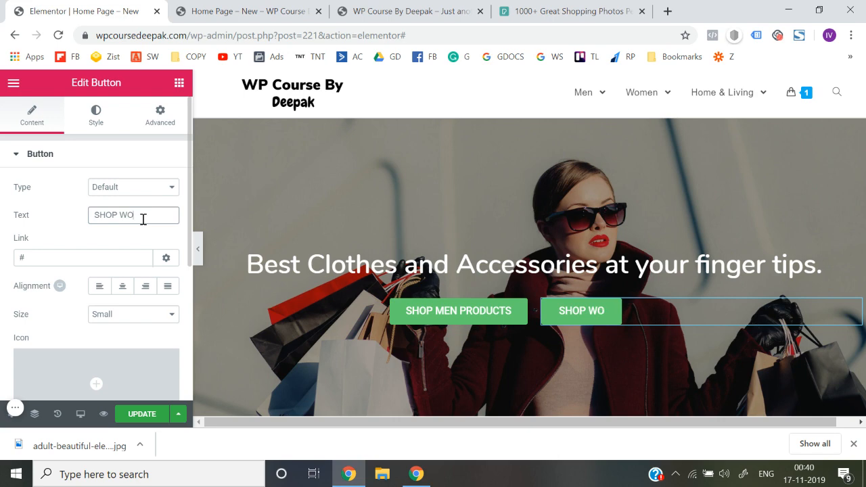
{"action": "type", "text": "MEN PRODUCTS"}
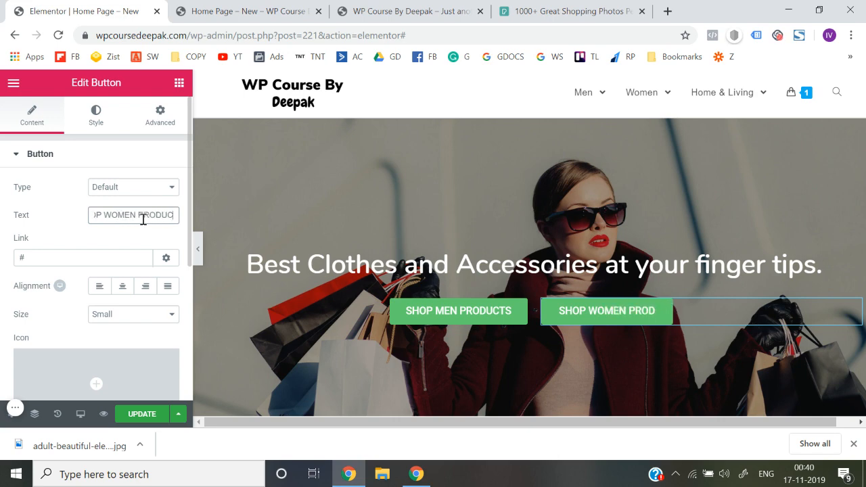
Preview the hero section with both buttons at full width, then restore the editing panel
{"action": "left_click_drag", "start_coordinate": [194, 254], "coordinate": [201, 251]}
{"action": "left_click", "coordinate": [205, 253]}
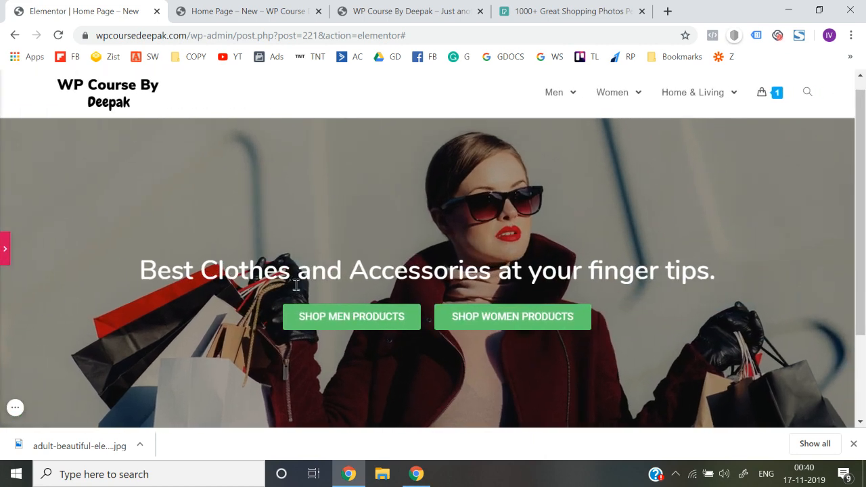
{"action": "scroll", "coordinate": [153, 283], "scroll_direction": "down", "scroll_amount": 1}
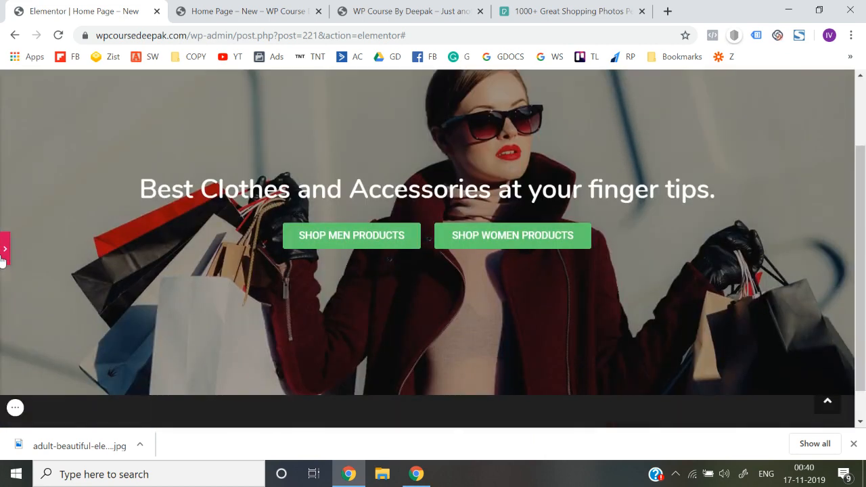
{"action": "left_click", "coordinate": [3, 260]}
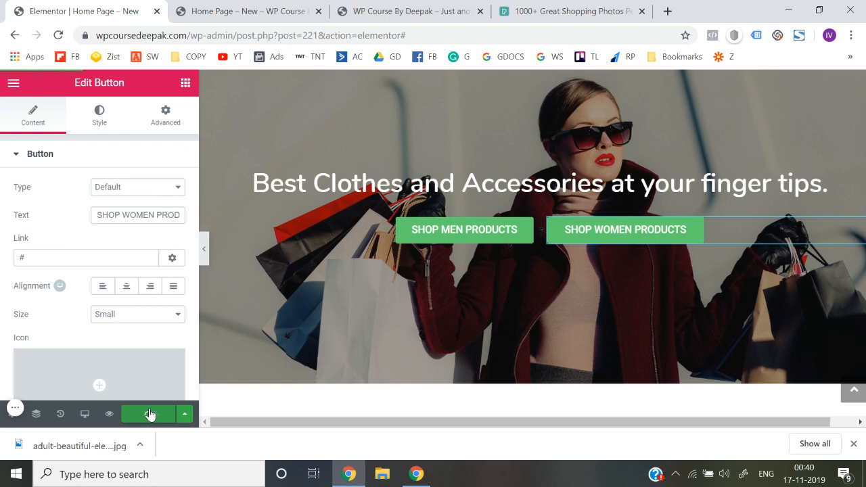
Exit Elementor to the WordPress page editor and update the Home Page - New page
{"action": "left_click", "coordinate": [12, 85]}
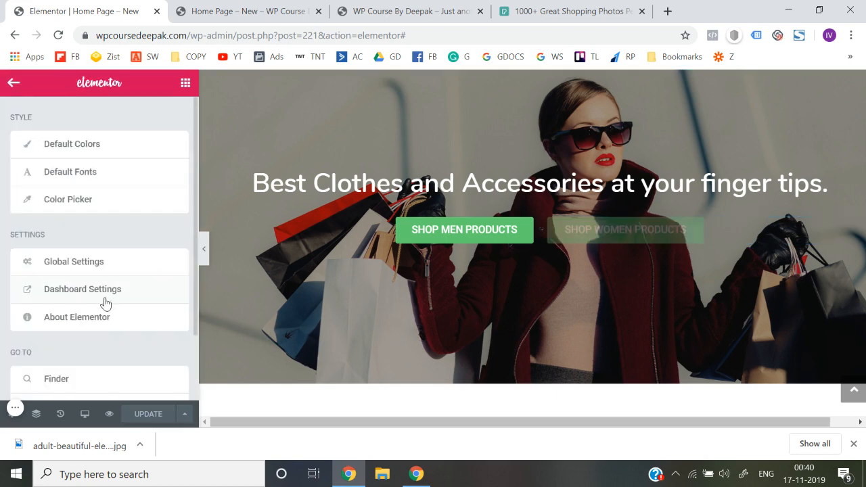
{"action": "scroll", "coordinate": [102, 303], "scroll_direction": "down", "scroll_amount": 1}
{"action": "left_click", "coordinate": [90, 348]}
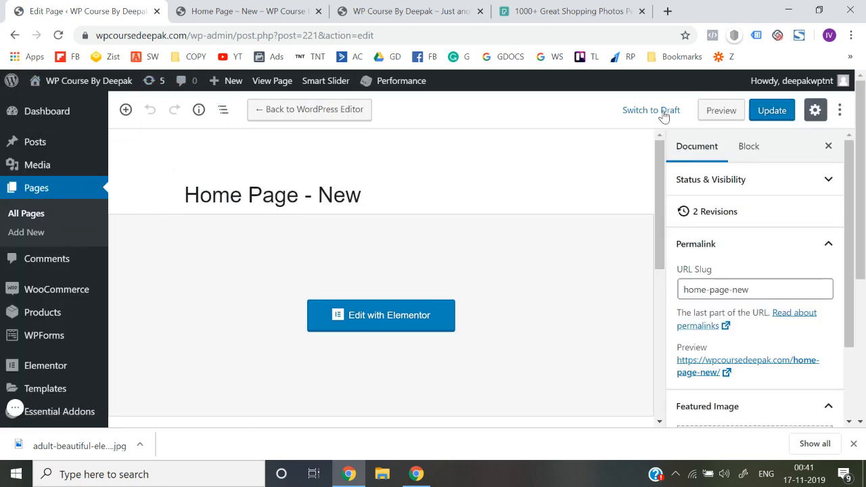
{"action": "left_click", "coordinate": [775, 115]}
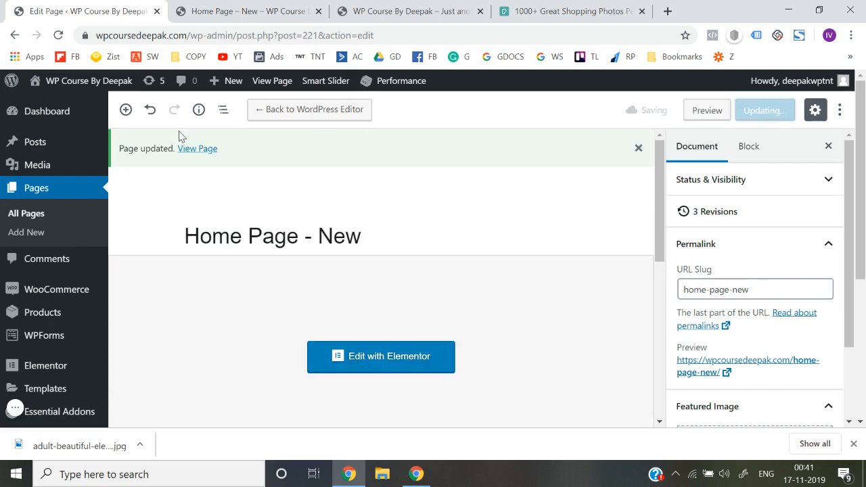
Open the updated home page in a new tab and close the two older site tabs
{"action": "right_click", "coordinate": [204, 149]}
{"action": "left_click", "coordinate": [213, 154]}
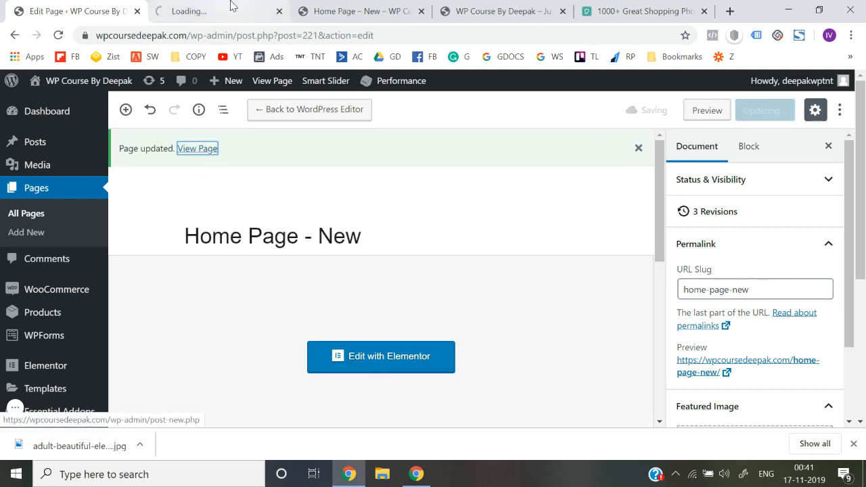
{"action": "left_click", "coordinate": [230, 6]}
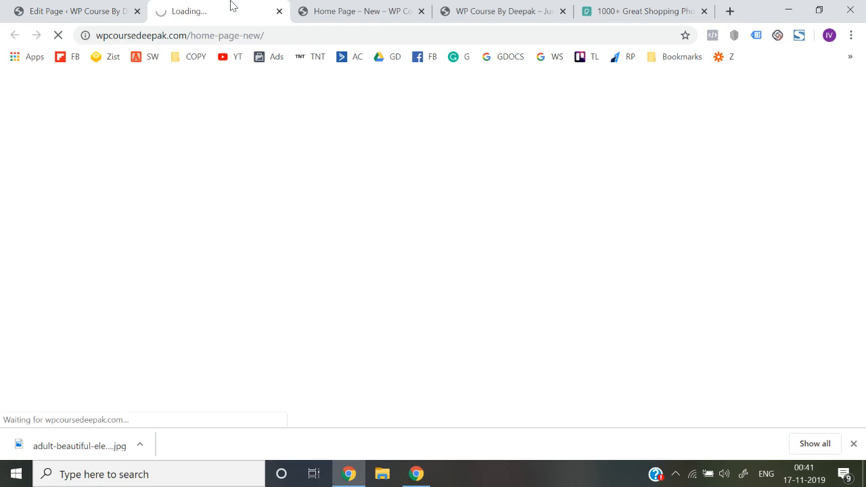
{"action": "left_click", "coordinate": [421, 12]}
{"action": "left_click", "coordinate": [421, 11]}
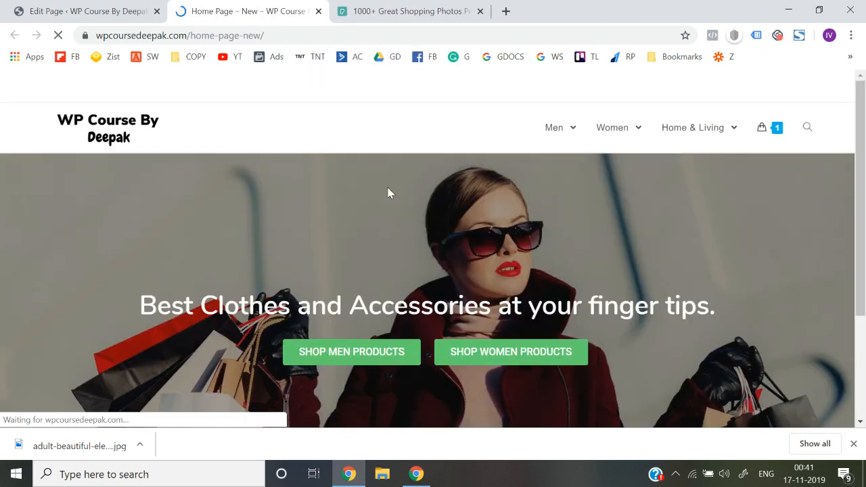
Examine the published home page from header to footer and dismiss the downloads bar
{"action": "scroll", "coordinate": [371, 265], "scroll_direction": "down", "scroll_amount": 3}
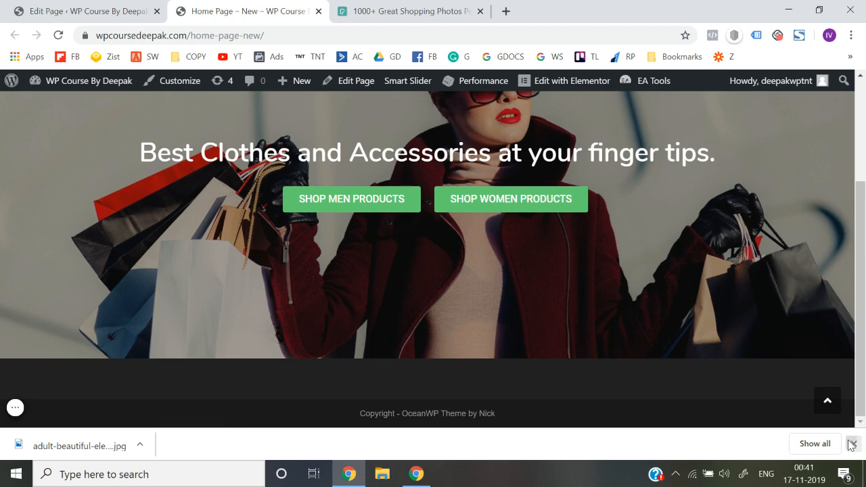
{"action": "left_click", "coordinate": [852, 443]}
{"action": "scroll", "coordinate": [429, 250], "scroll_direction": "up", "scroll_amount": 3}
{"action": "scroll", "coordinate": [369, 359], "scroll_direction": "down", "scroll_amount": 3}
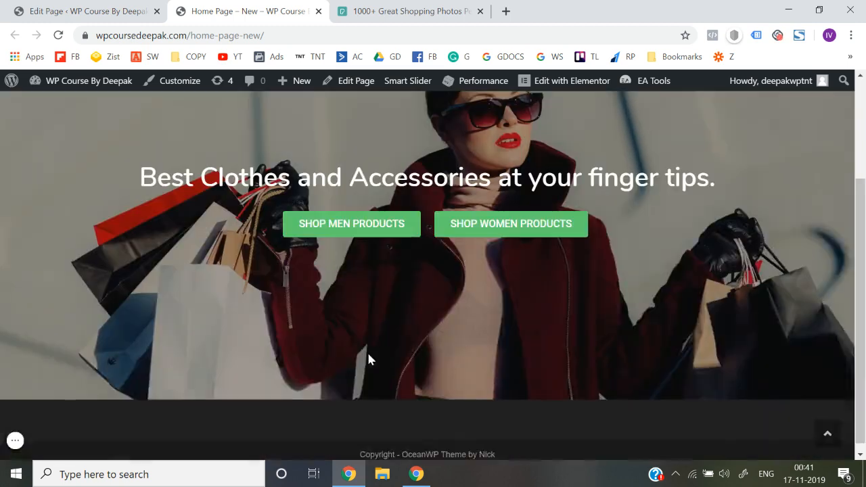
{"action": "scroll", "coordinate": [368, 358], "scroll_direction": "up", "scroll_amount": 1}
{"action": "scroll", "coordinate": [359, 317], "scroll_direction": "up", "scroll_amount": 1}
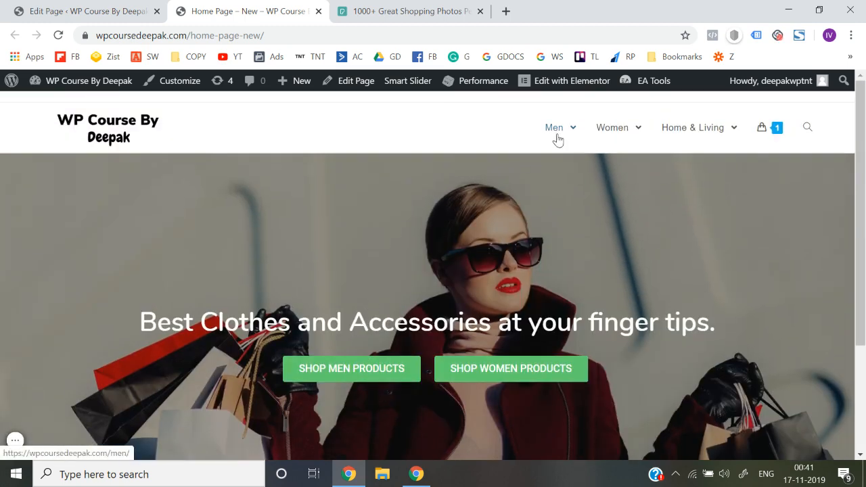
Open the Men page from the site navigation in a new tab, select its URL, and return to the home page
{"action": "scroll", "coordinate": [473, 305], "scroll_direction": "down", "scroll_amount": 1}
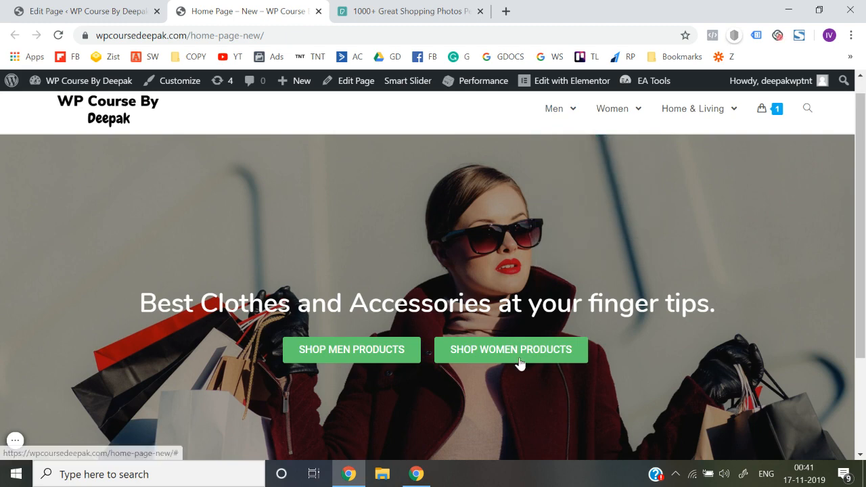
{"action": "right_click", "coordinate": [553, 115]}
{"action": "left_click", "coordinate": [569, 120]}
{"action": "left_click", "coordinate": [362, 8]}
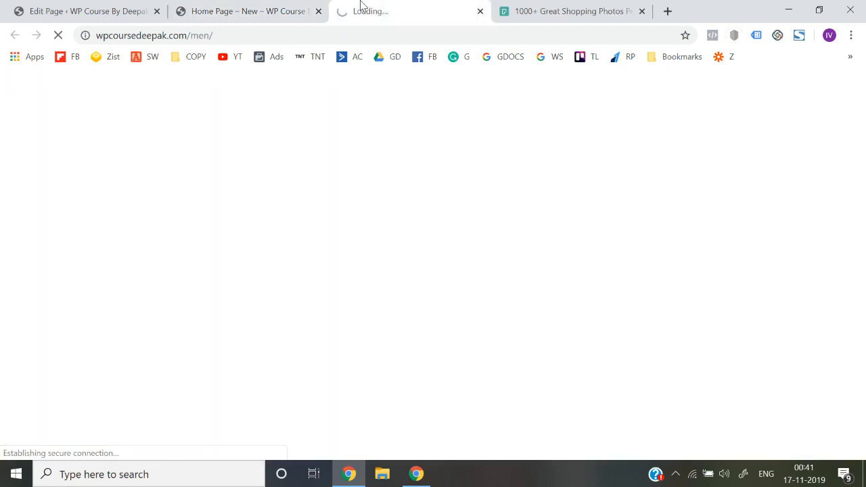
{"action": "left_click", "coordinate": [345, 29]}
{"action": "left_click", "coordinate": [269, 7]}
{"action": "key", "text": "ctrl+c"}
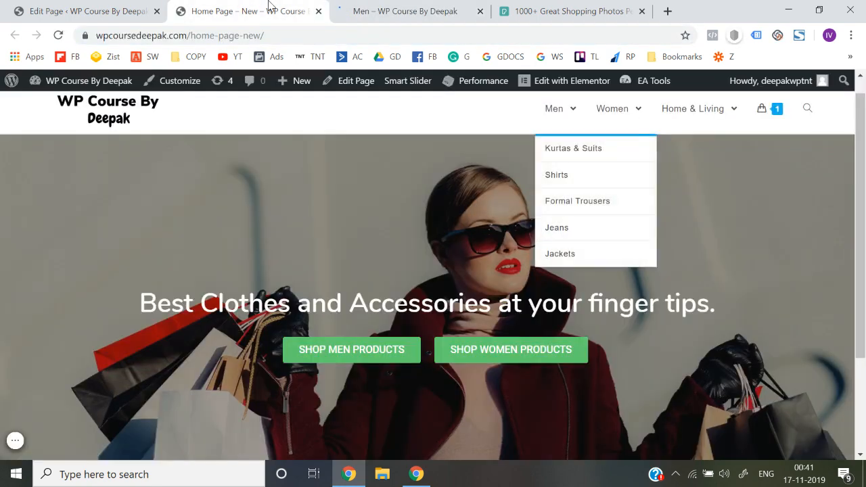
Open the Women page from the site navigation in a new tab and return to the home page
{"action": "right_click", "coordinate": [615, 114]}
{"action": "left_click", "coordinate": [621, 120]}
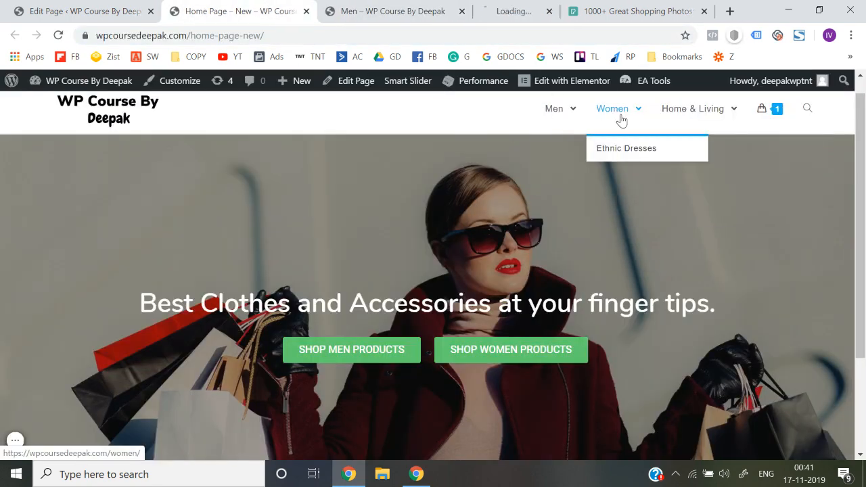
{"action": "left_click", "coordinate": [493, 9]}
{"action": "left_click", "coordinate": [179, 7]}
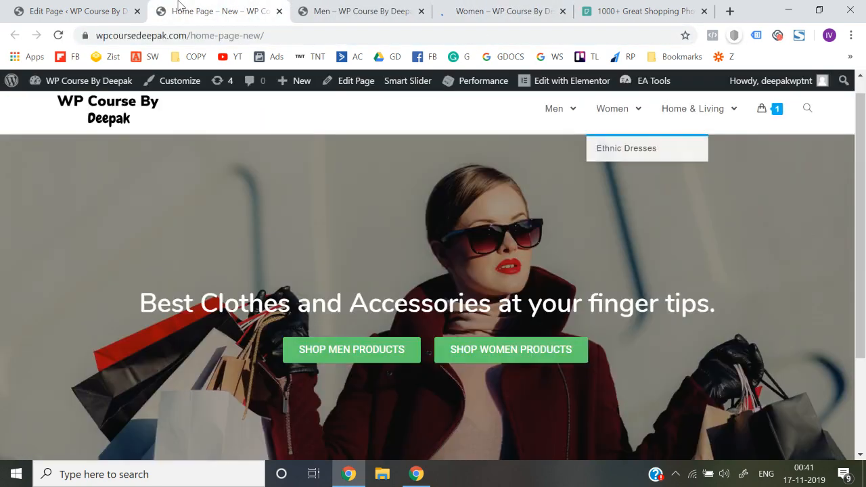
{"action": "left_click", "coordinate": [563, 86]}
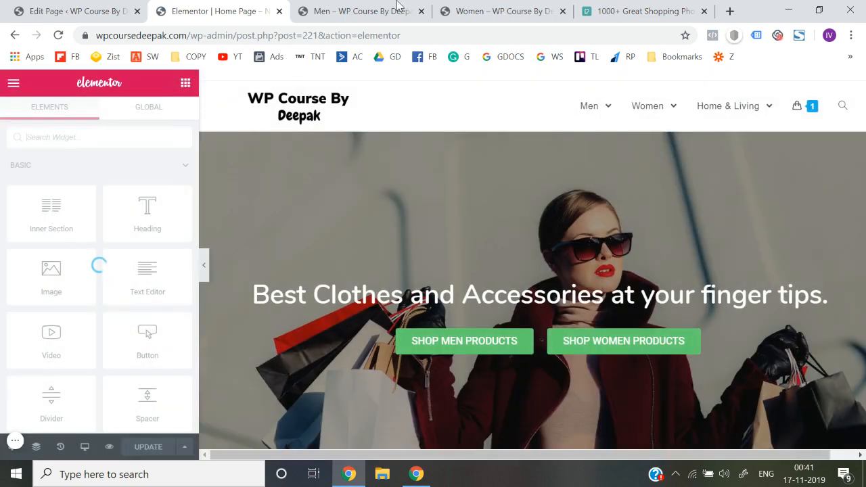
{"action": "left_click", "coordinate": [359, 11]}
{"action": "left_click", "coordinate": [217, 9]}
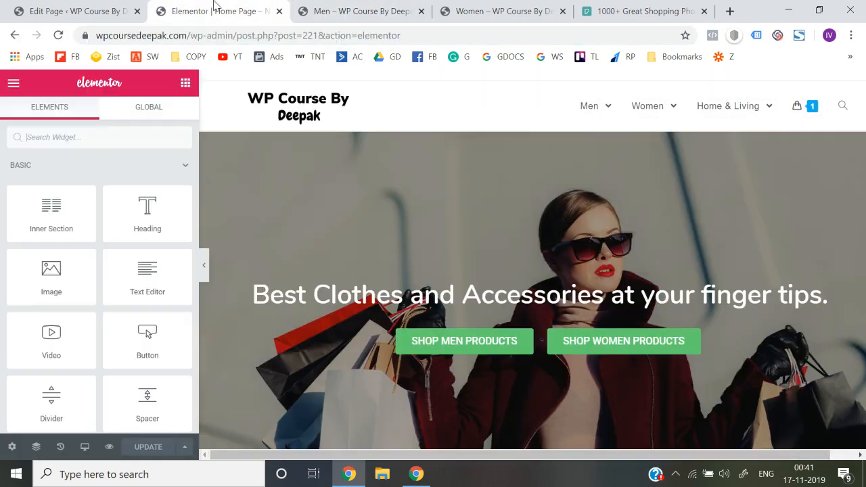
{"action": "left_click", "coordinate": [439, 341]}
{"action": "left_click", "coordinate": [108, 261]}
{"action": "key", "text": "ctrl+v"}
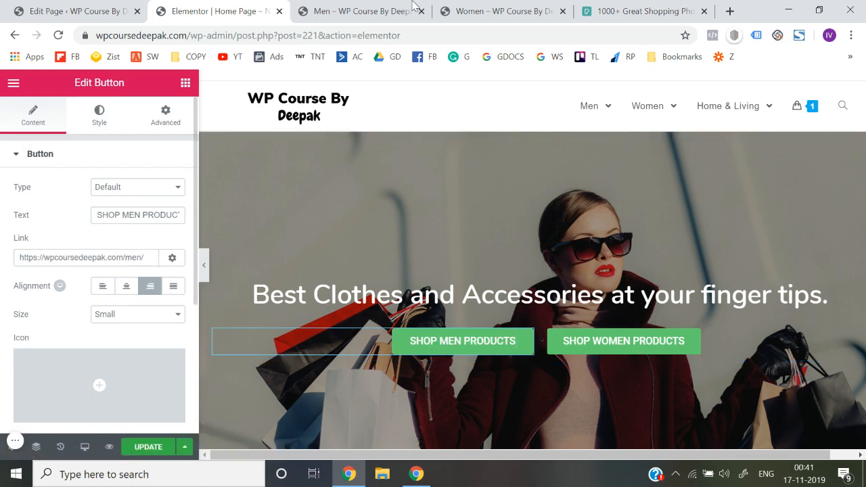
{"action": "left_click", "coordinate": [448, 9]}
{"action": "left_click", "coordinate": [406, 41]}
{"action": "key", "text": "ctrl+c"}
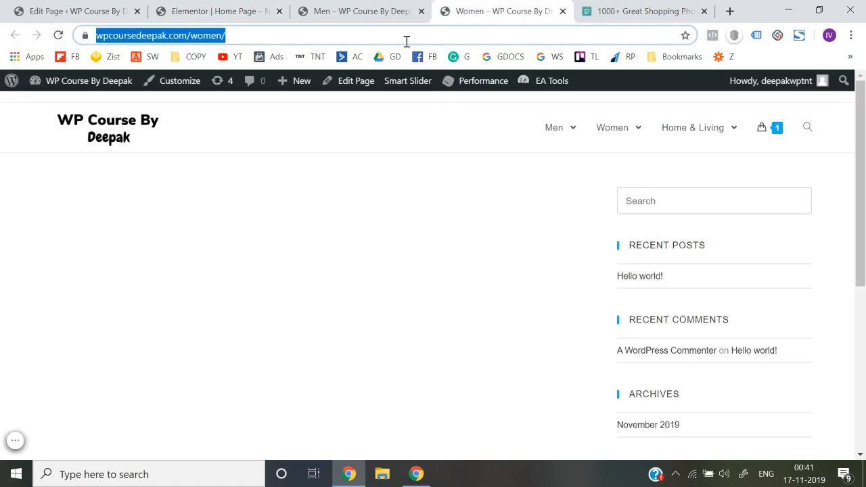
{"action": "left_click", "coordinate": [217, 10]}
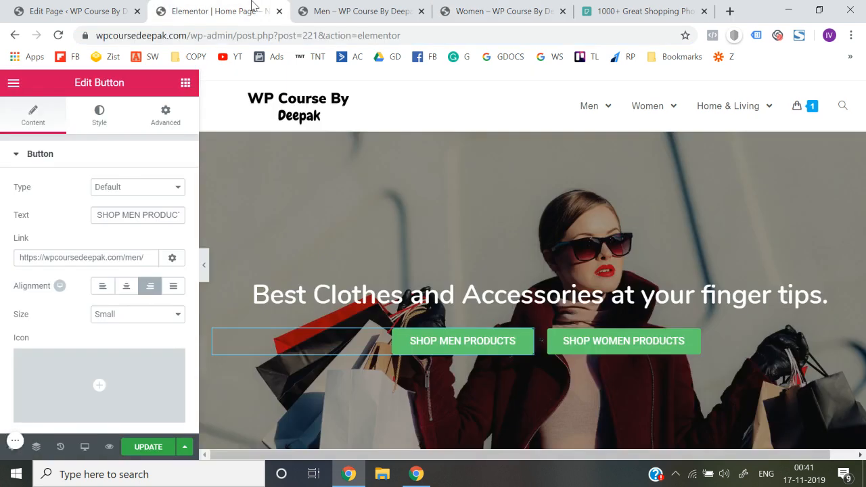
{"action": "left_click", "coordinate": [608, 347]}
{"action": "double_click", "coordinate": [128, 254]}
{"action": "key", "text": "ctrl+v"}
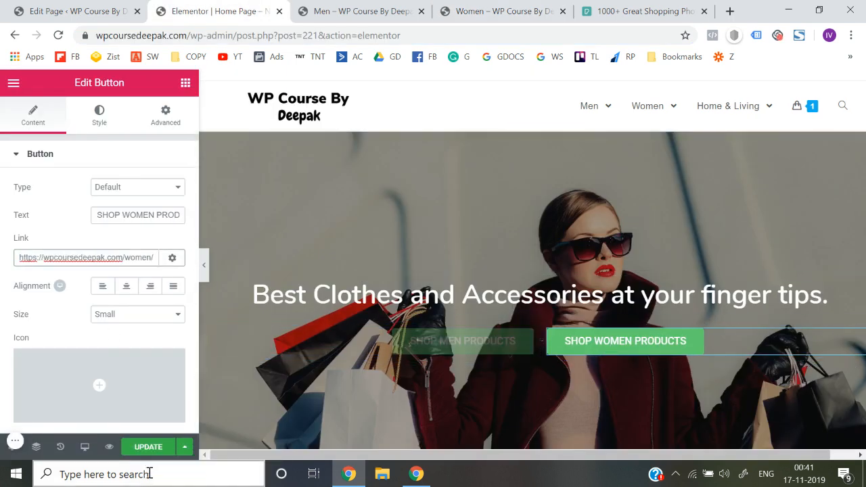
{"action": "left_click", "coordinate": [148, 447]}
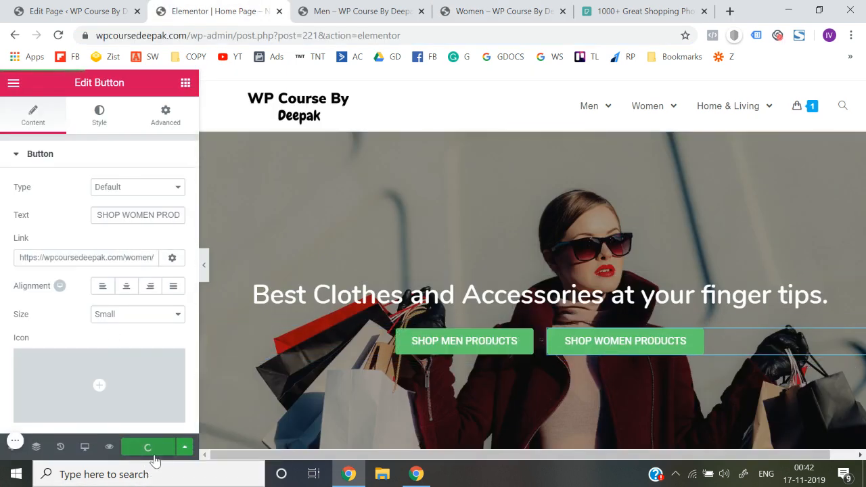
Preview the home page, close the Men and Women page tabs, and test the links of both shop buttons
{"action": "left_click", "coordinate": [109, 447]}
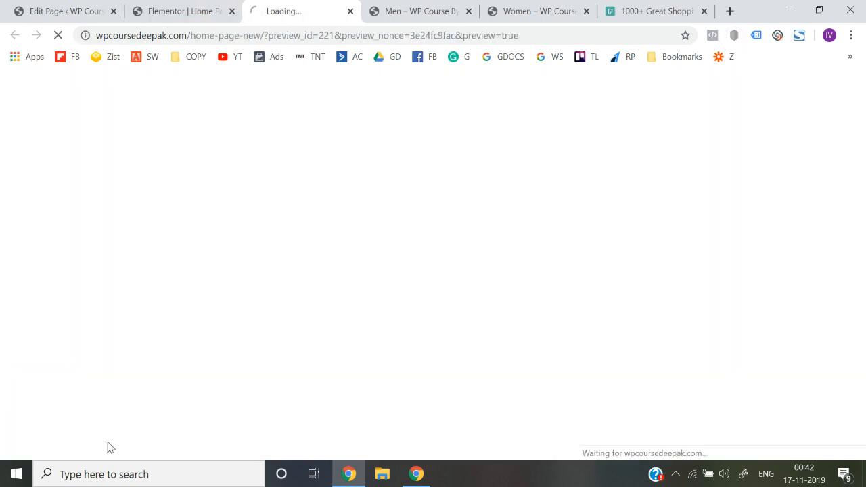
{"action": "left_click", "coordinate": [470, 11]}
{"action": "left_click", "coordinate": [470, 11]}
{"action": "scroll", "coordinate": [336, 328], "scroll_direction": "down", "scroll_amount": 3}
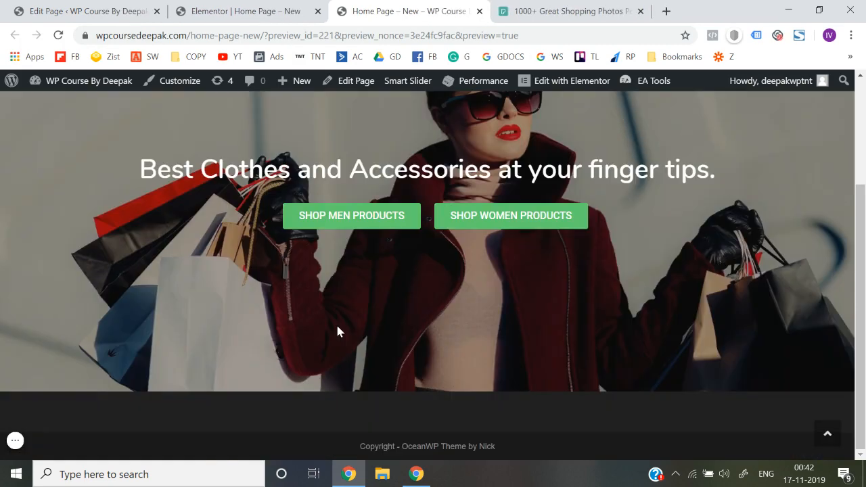
{"action": "left_click", "coordinate": [356, 225]}
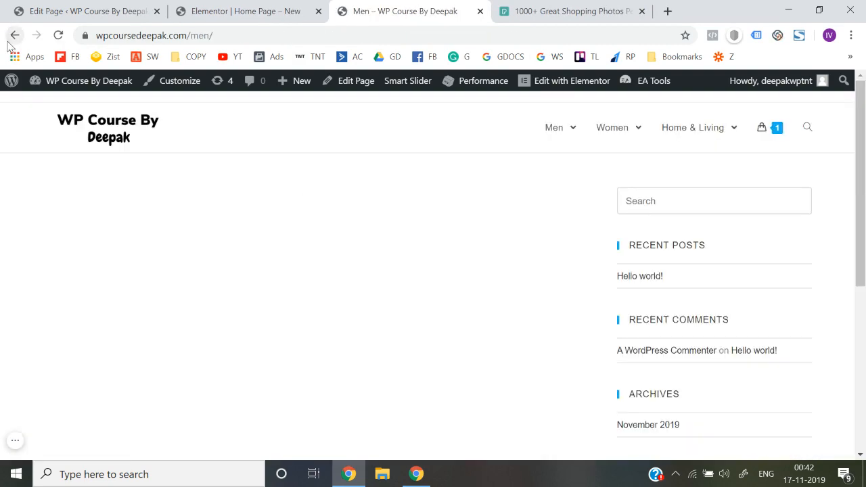
{"action": "left_click", "coordinate": [14, 37]}
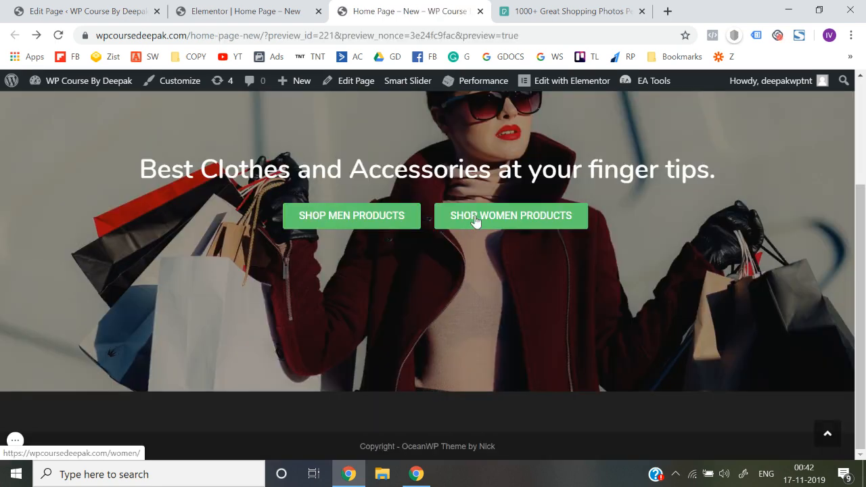
{"action": "left_click", "coordinate": [476, 217]}
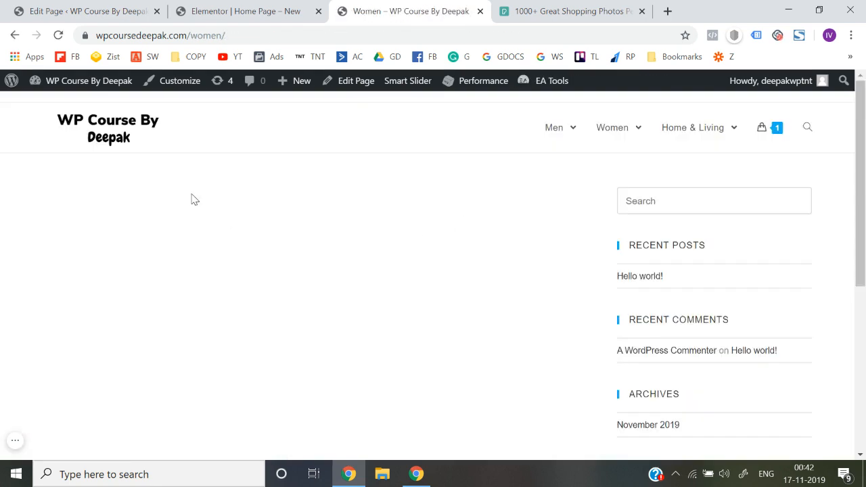
Return to the Elementor editor and switch the home page preview to Mobile
{"action": "left_click", "coordinate": [276, 10]}
{"action": "scroll", "coordinate": [359, 363], "scroll_direction": "down", "scroll_amount": 2}
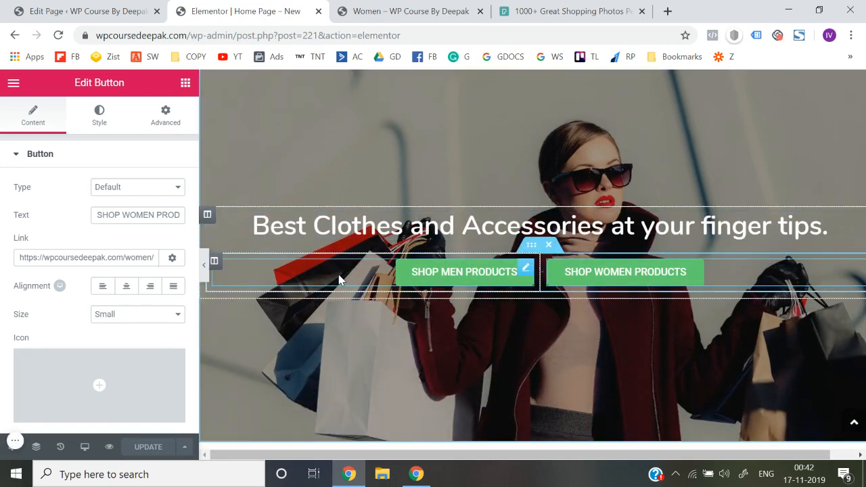
{"action": "scroll", "coordinate": [340, 279], "scroll_direction": "up", "scroll_amount": 2}
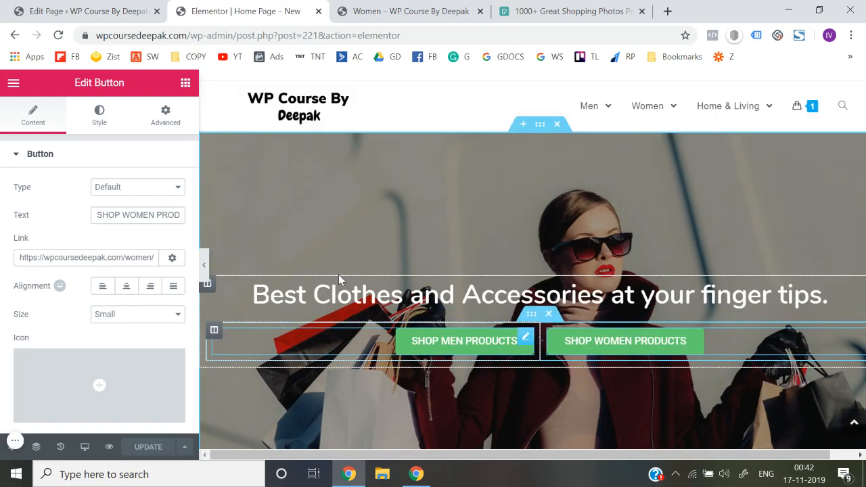
{"action": "left_click", "coordinate": [86, 448]}
{"action": "left_click", "coordinate": [83, 414]}
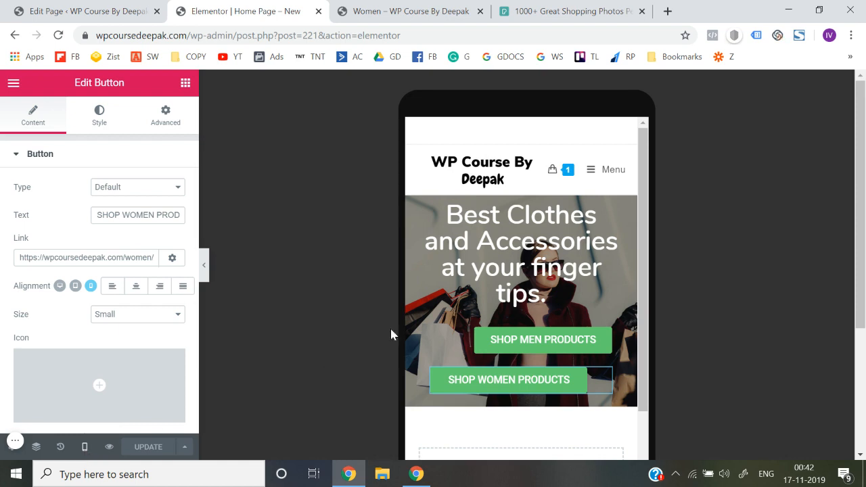
Set the mobile font size of the hero heading to 21 px
{"action": "left_click", "coordinate": [554, 271]}
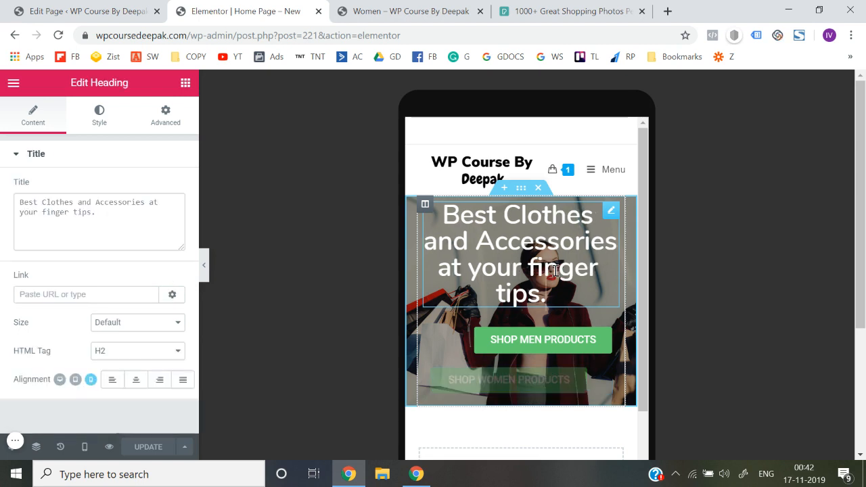
{"action": "left_click", "coordinate": [99, 113]}
{"action": "left_click", "coordinate": [170, 216]}
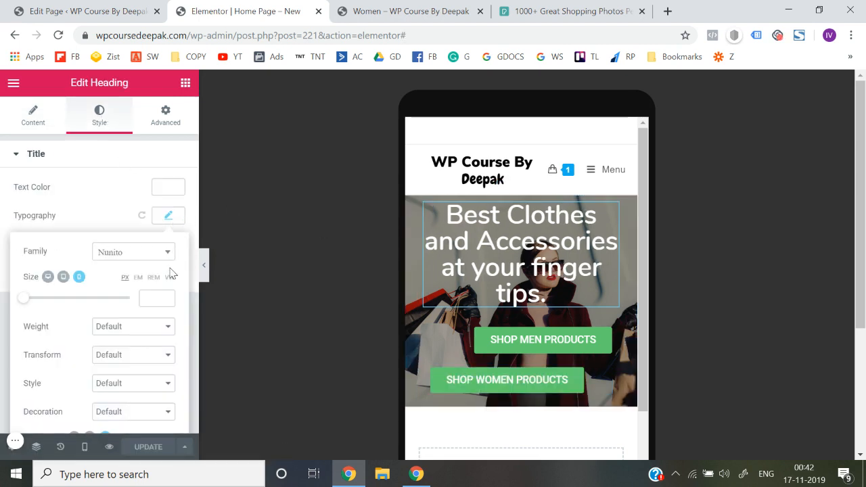
{"action": "left_click", "coordinate": [168, 297]}
{"action": "left_click_drag", "start_coordinate": [167, 300], "coordinate": [168, 304]}
{"action": "left_click", "coordinate": [168, 304]}
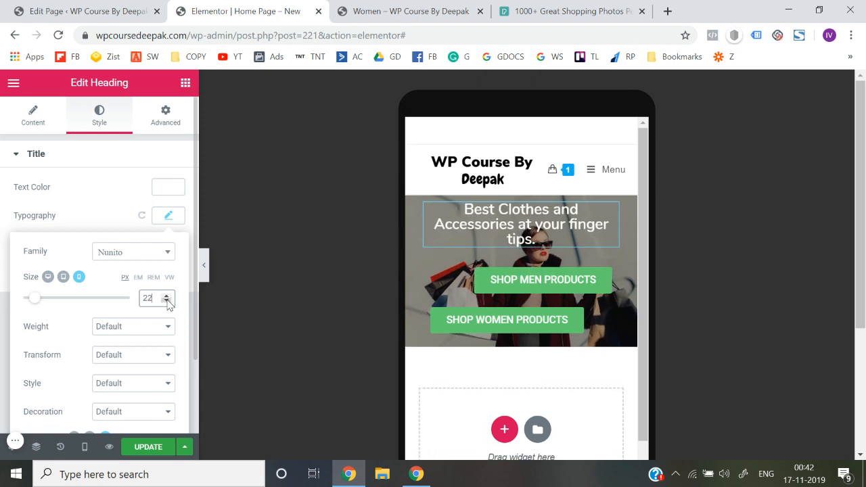
{"action": "left_click", "coordinate": [168, 304]}
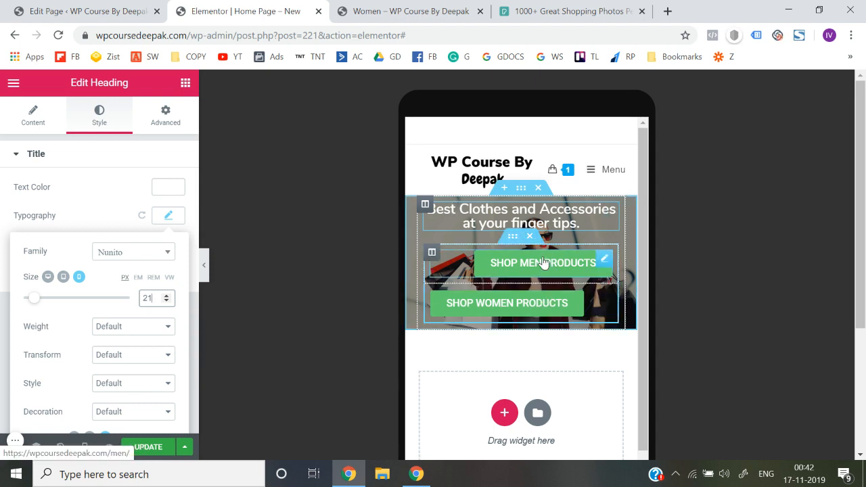
Center the SHOP MEN PRODUCTS and SHOP WOMEN PRODUCTS buttons in the mobile layout
{"action": "left_click", "coordinate": [604, 261]}
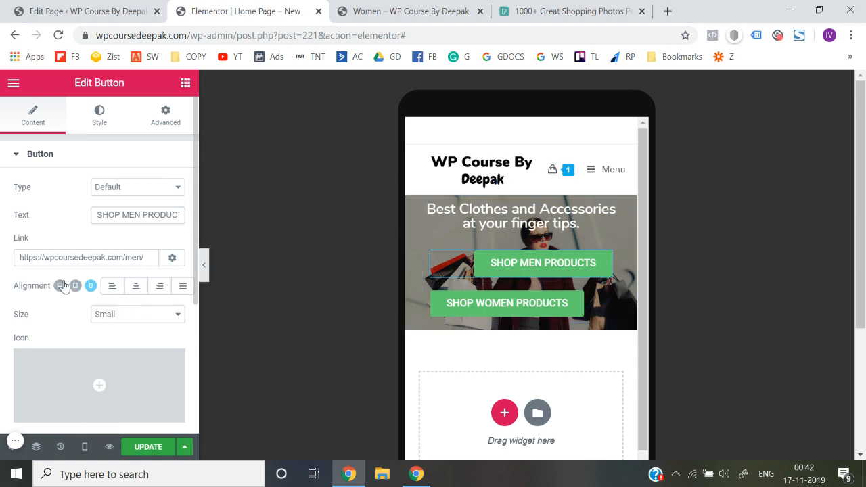
{"action": "left_click", "coordinate": [137, 288]}
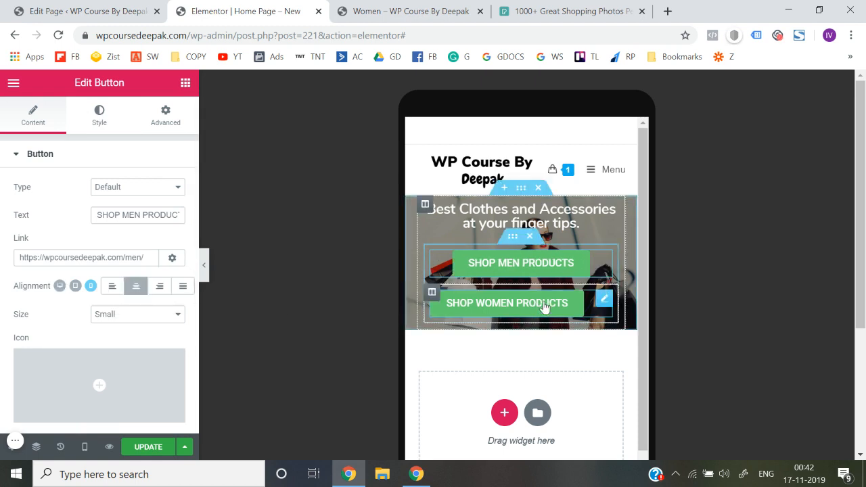
{"action": "left_click", "coordinate": [602, 298]}
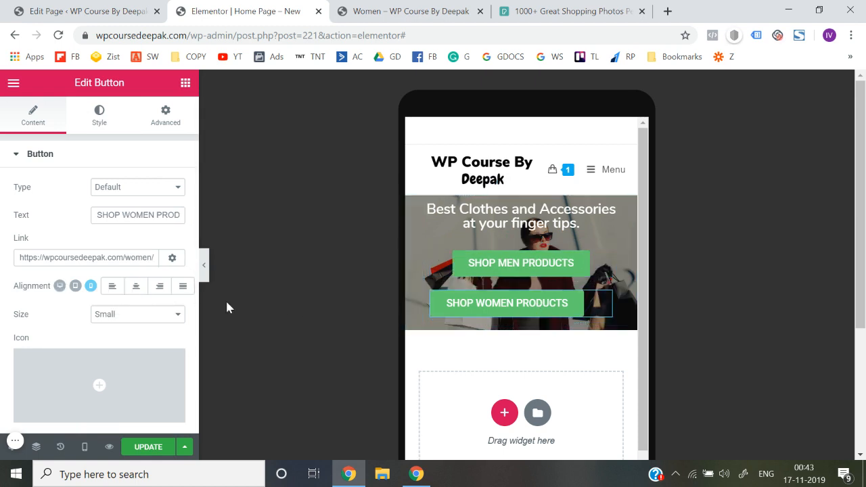
{"action": "left_click", "coordinate": [138, 285]}
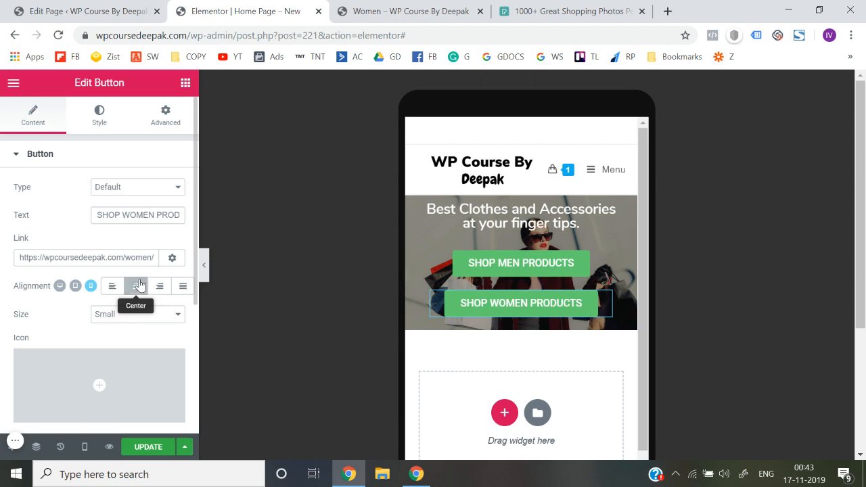
Check the mobile layout with the editing controls hidden, restore them, and update the page
{"action": "left_click", "coordinate": [205, 267]}
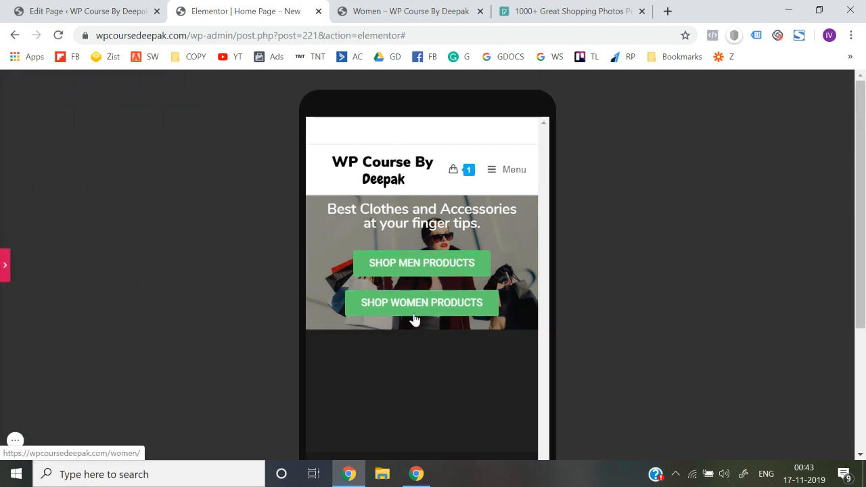
{"action": "left_click", "coordinate": [4, 269]}
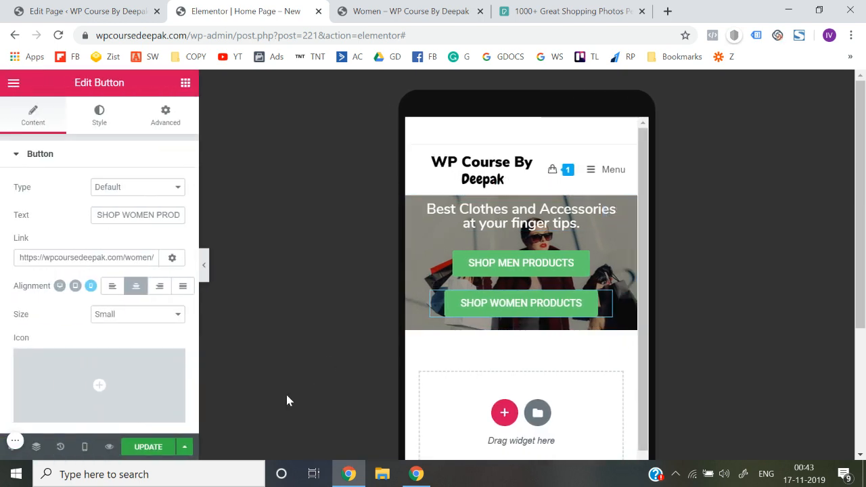
{"action": "left_click", "coordinate": [144, 449]}
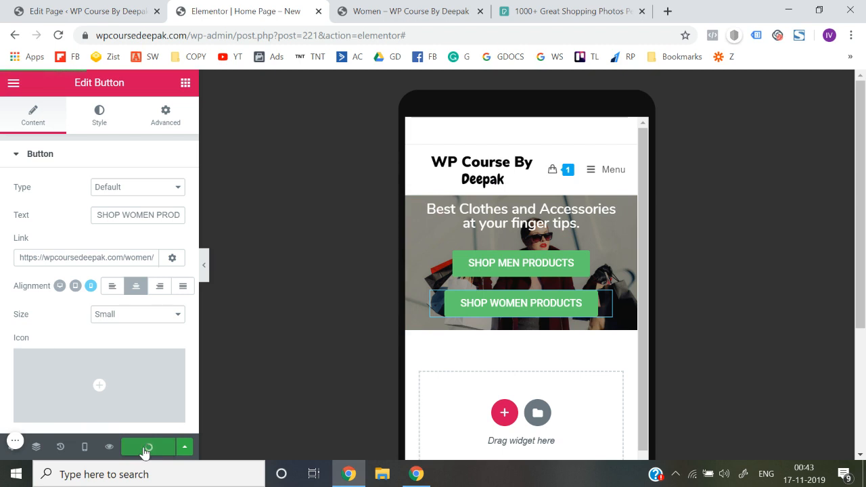
Switch the preview to Desktop and check the hero at full width with the editing controls hidden, then restore them
{"action": "left_click", "coordinate": [83, 451]}
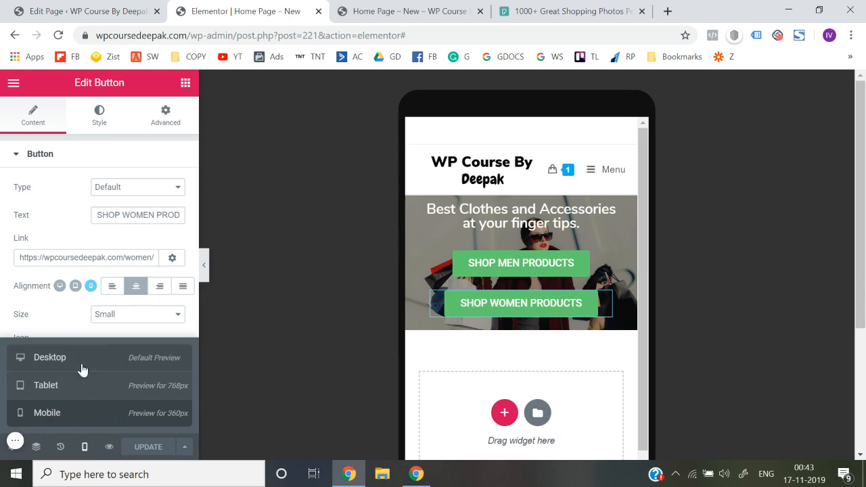
{"action": "left_click", "coordinate": [82, 369]}
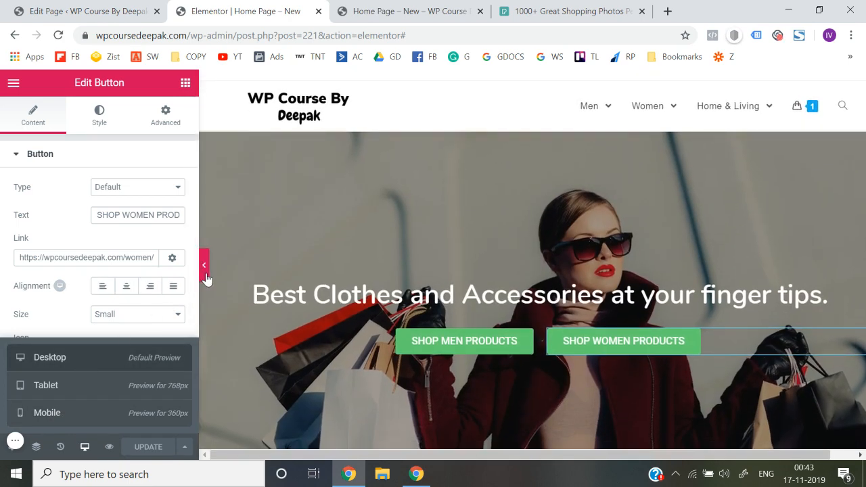
{"action": "left_click", "coordinate": [205, 270]}
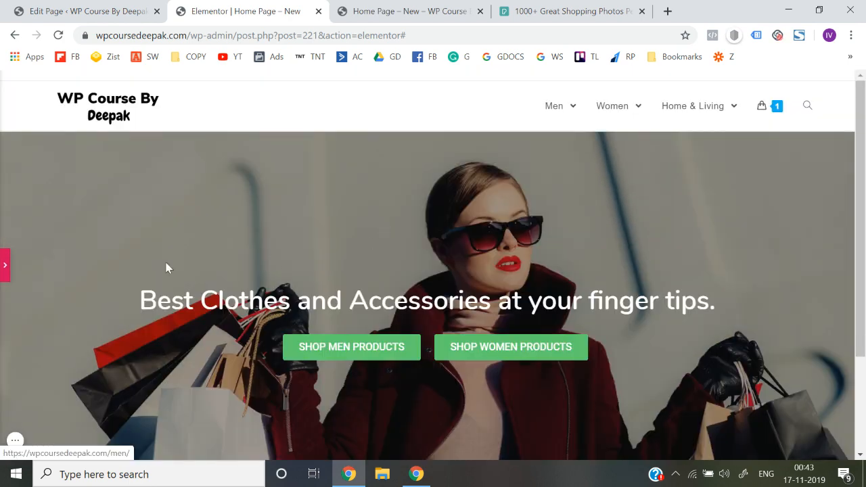
{"action": "left_click", "coordinate": [5, 264]}
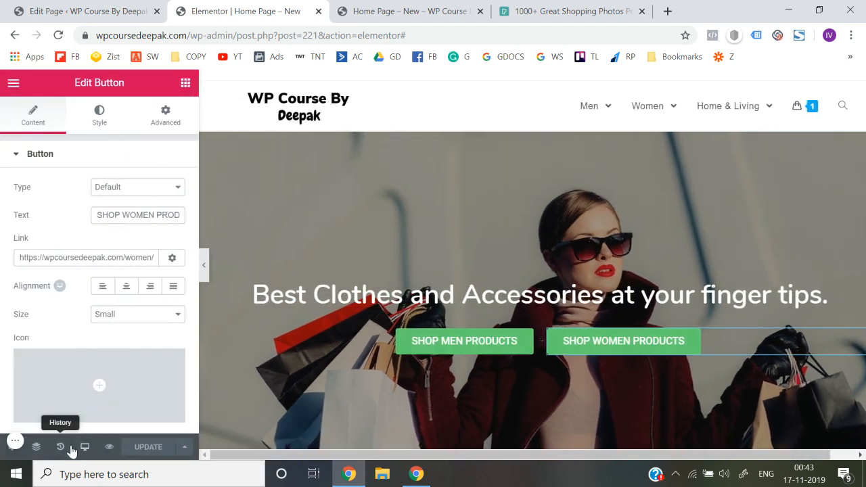
Switch back to the Mobile preview and view the hero section's background style settings
{"action": "left_click", "coordinate": [85, 447]}
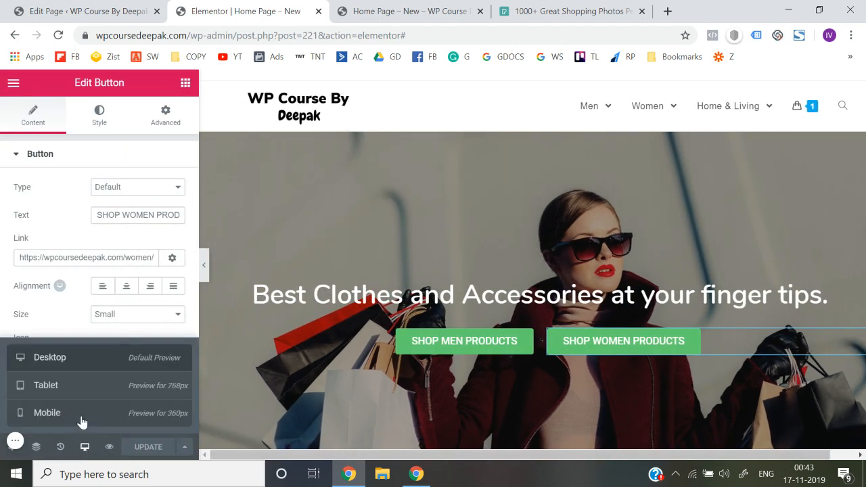
{"action": "left_click", "coordinate": [81, 420]}
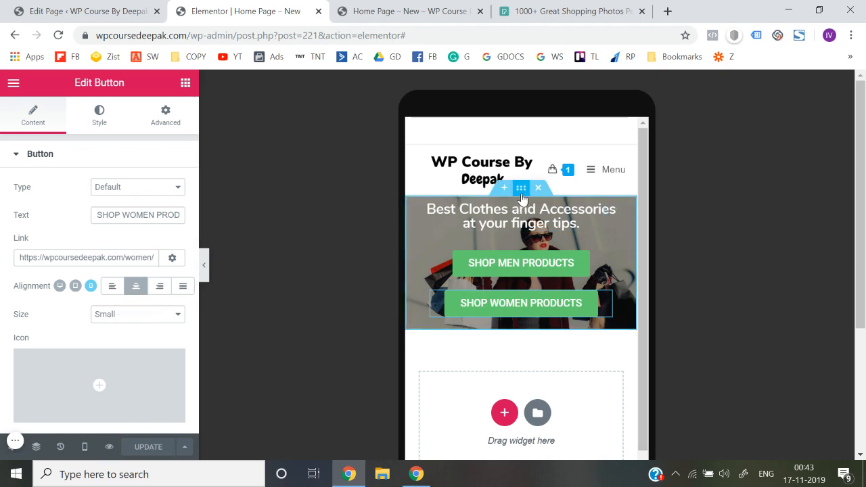
{"action": "left_click", "coordinate": [521, 191]}
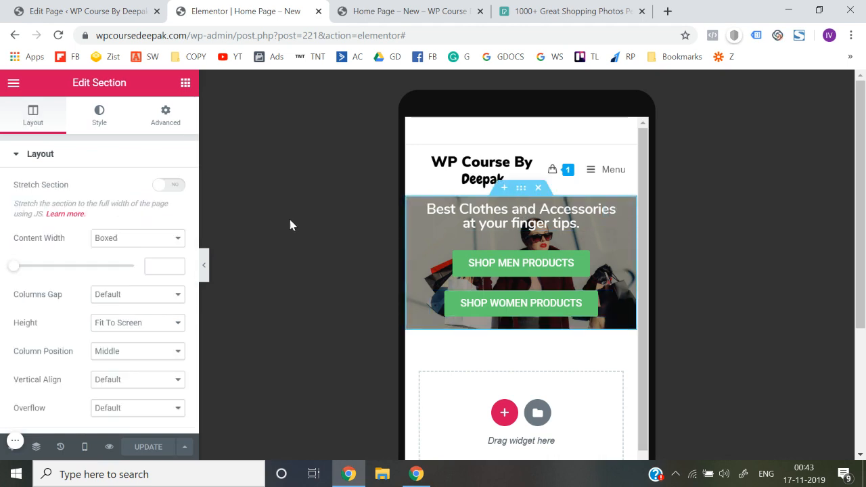
{"action": "left_click", "coordinate": [101, 129]}
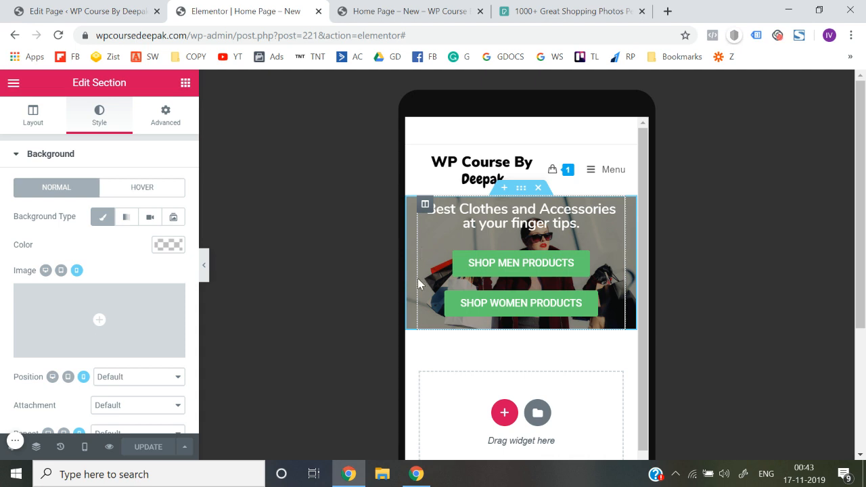
Return to the Desktop preview and look over the full-width hero with the editing controls hidden, restoring them when finished
{"action": "left_click", "coordinate": [83, 448]}
{"action": "left_click", "coordinate": [70, 357]}
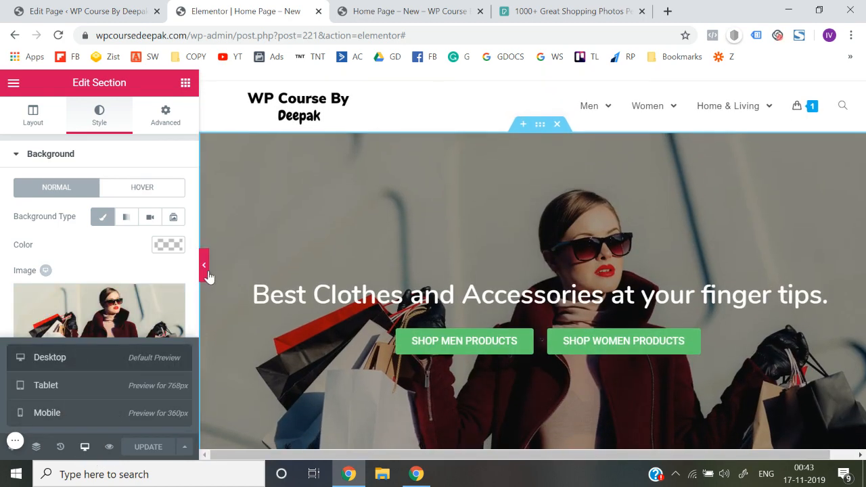
{"action": "left_click", "coordinate": [204, 269]}
{"action": "scroll", "coordinate": [249, 272], "scroll_direction": "down", "scroll_amount": 1}
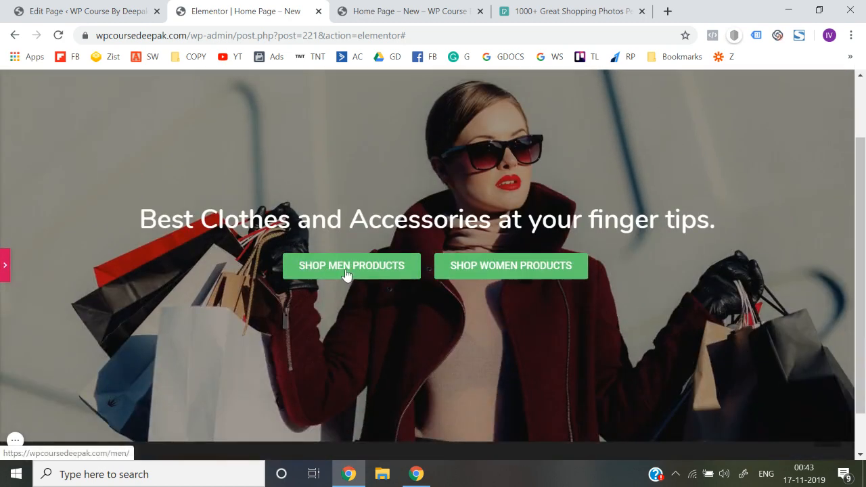
{"action": "scroll", "coordinate": [485, 276], "scroll_direction": "up", "scroll_amount": 1}
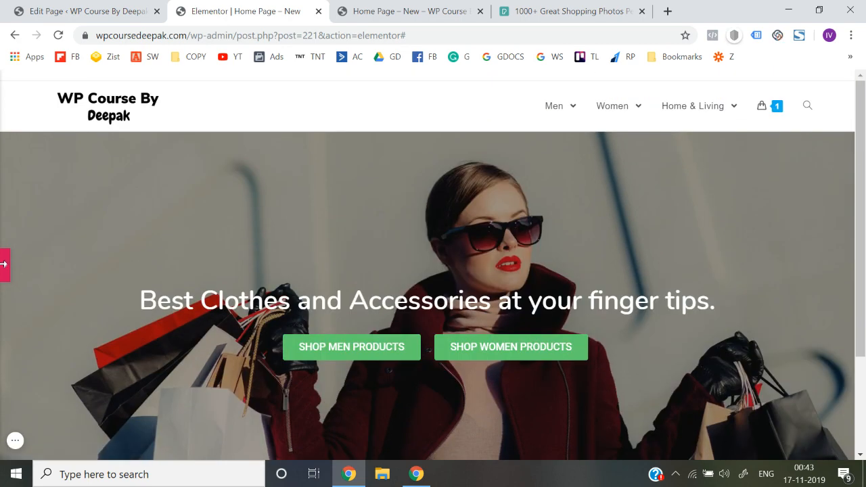
{"action": "left_click", "coordinate": [4, 264]}
Check the hero heading and its two stacked buttons in the Mobile preview
{"action": "left_click", "coordinate": [86, 450]}
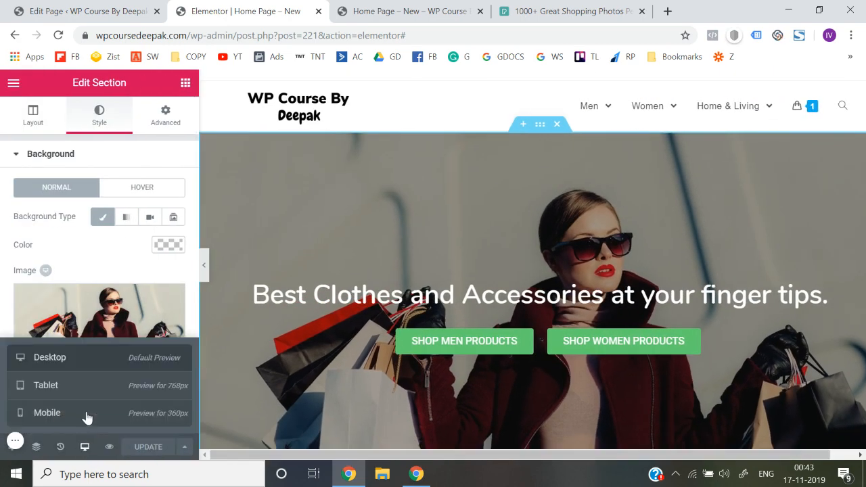
{"action": "left_click", "coordinate": [86, 414]}
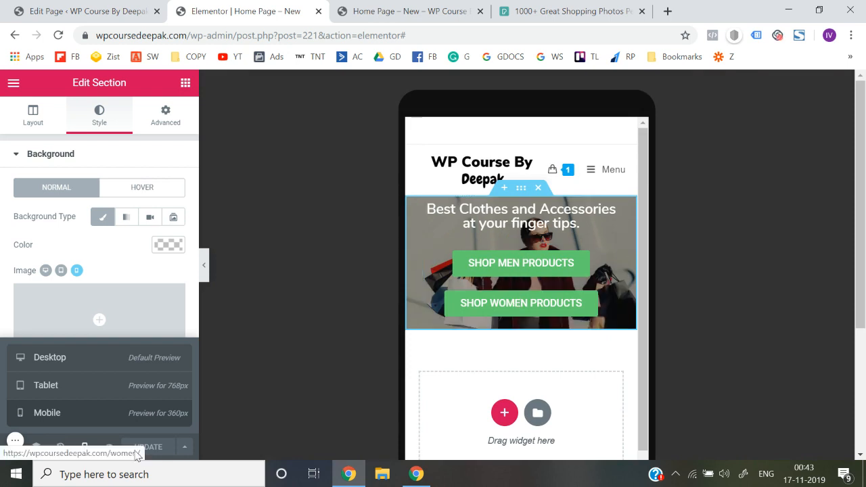
{"action": "left_click", "coordinate": [82, 447]}
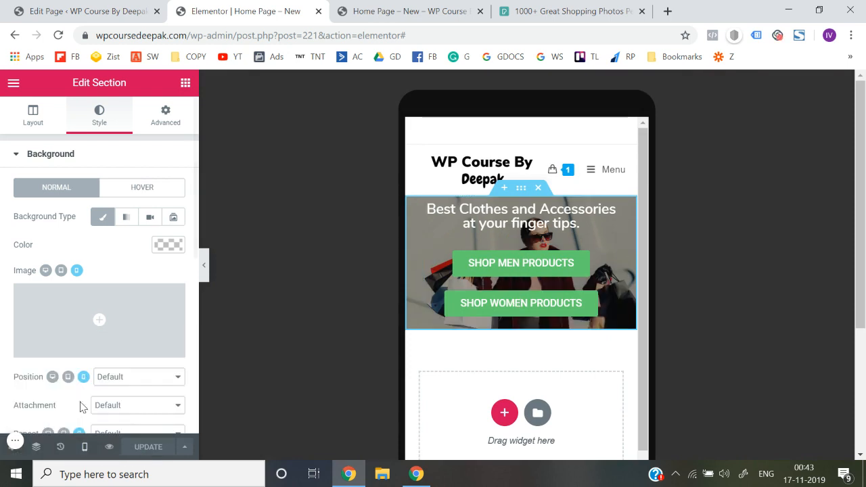
Switch to the Desktop preview and add a single-column section below the hero
{"action": "left_click", "coordinate": [84, 445]}
{"action": "left_click", "coordinate": [60, 359]}
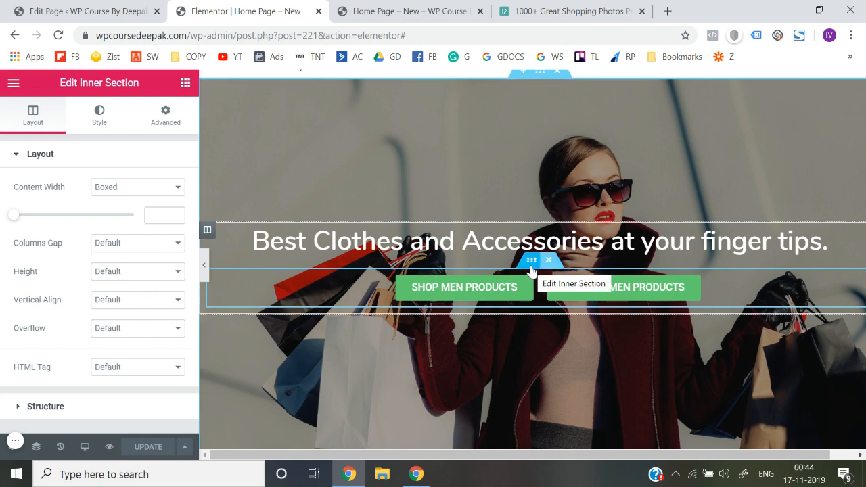
{"action": "scroll", "coordinate": [532, 271], "scroll_direction": "down", "scroll_amount": 1}
{"action": "right_click", "coordinate": [532, 186]}
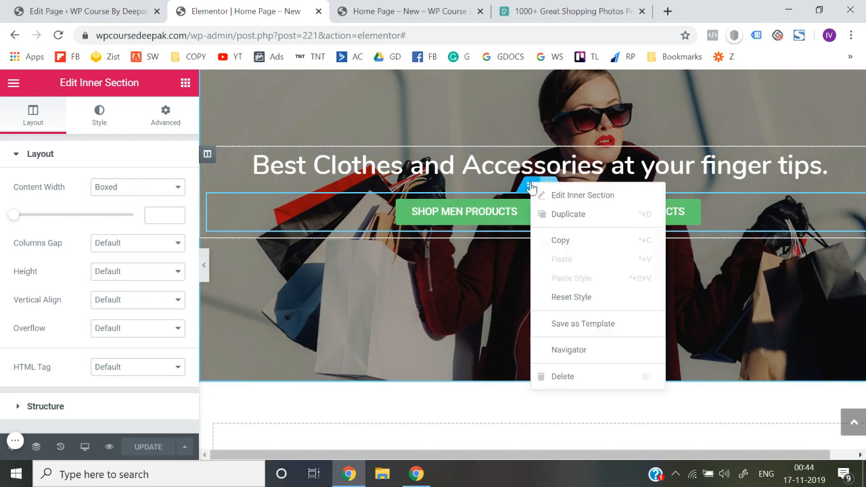
{"action": "left_click", "coordinate": [433, 401]}
{"action": "scroll", "coordinate": [466, 395], "scroll_direction": "down", "scroll_amount": 1}
{"action": "left_click", "coordinate": [523, 395]}
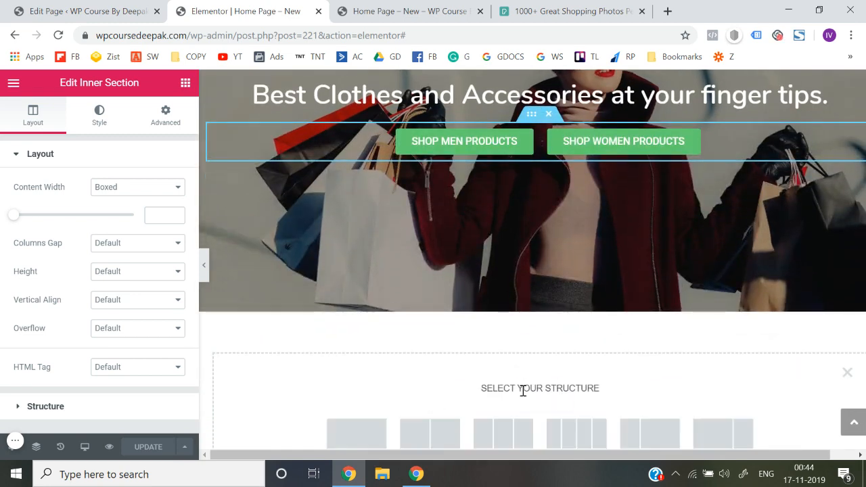
{"action": "left_click", "coordinate": [385, 435]}
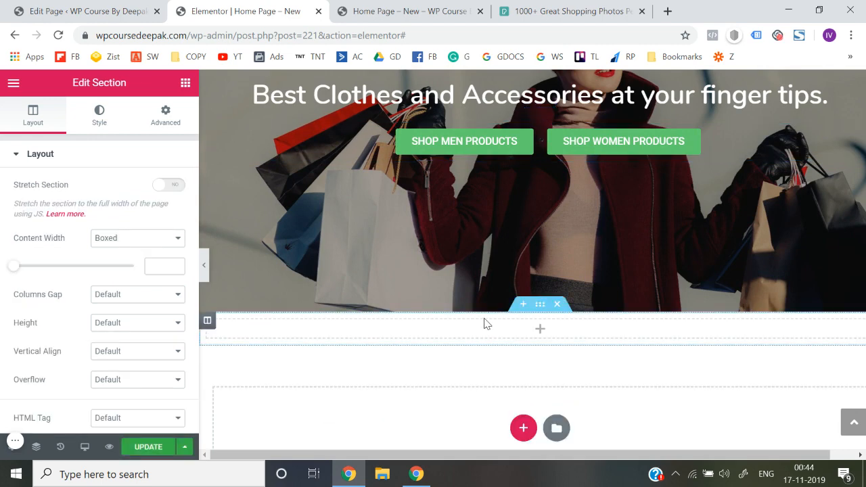
Duplicate the hero's inner section holding the two shop buttons and move the copy into the empty section below
{"action": "scroll", "coordinate": [483, 323], "scroll_direction": "up", "scroll_amount": 1}
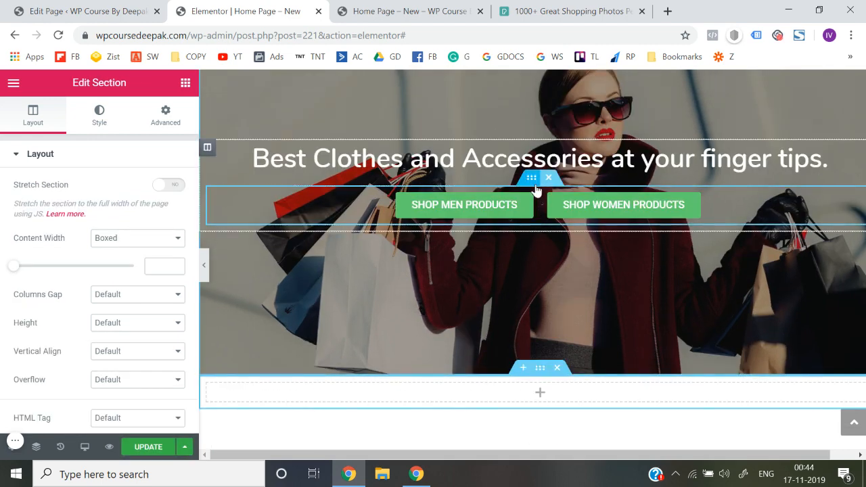
{"action": "right_click", "coordinate": [535, 188]}
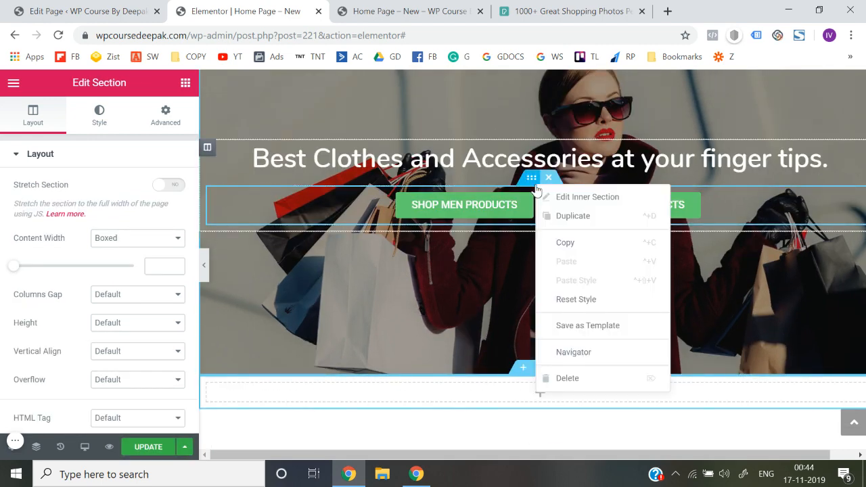
{"action": "left_click", "coordinate": [567, 217]}
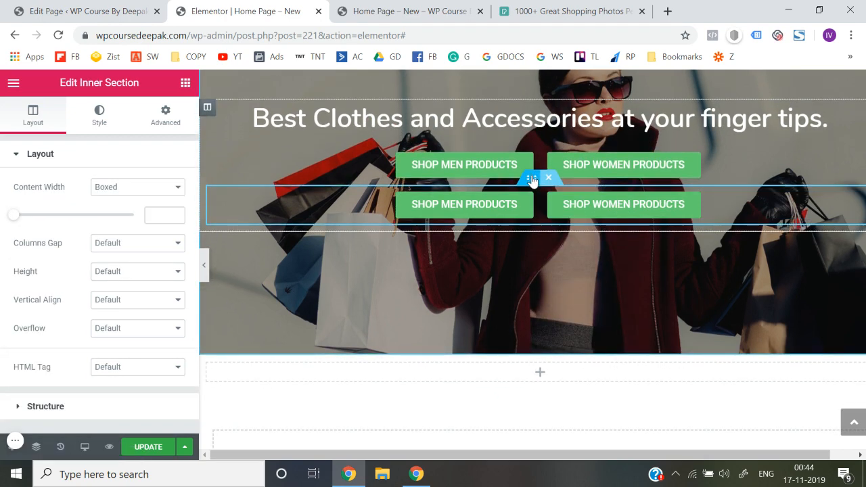
{"action": "left_click_drag", "start_coordinate": [532, 180], "coordinate": [497, 379]}
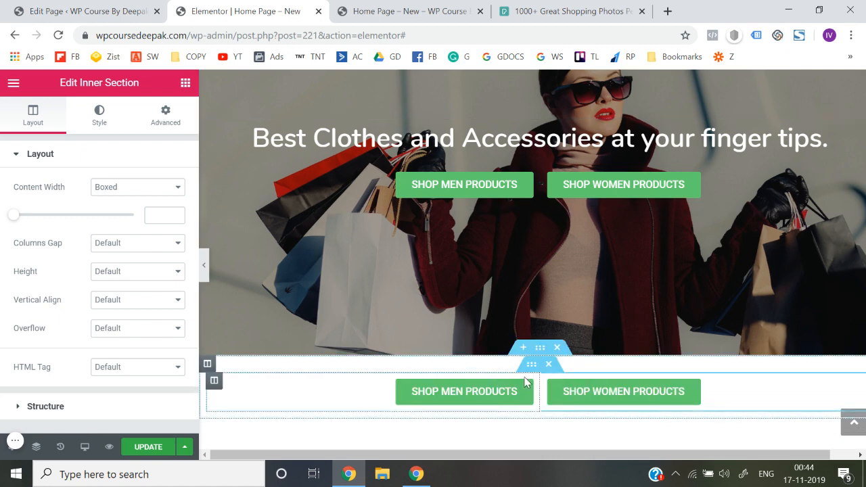
Hide the hero's button inner section on mobile and update the page
{"action": "scroll", "coordinate": [534, 202], "scroll_direction": "up", "scroll_amount": 1}
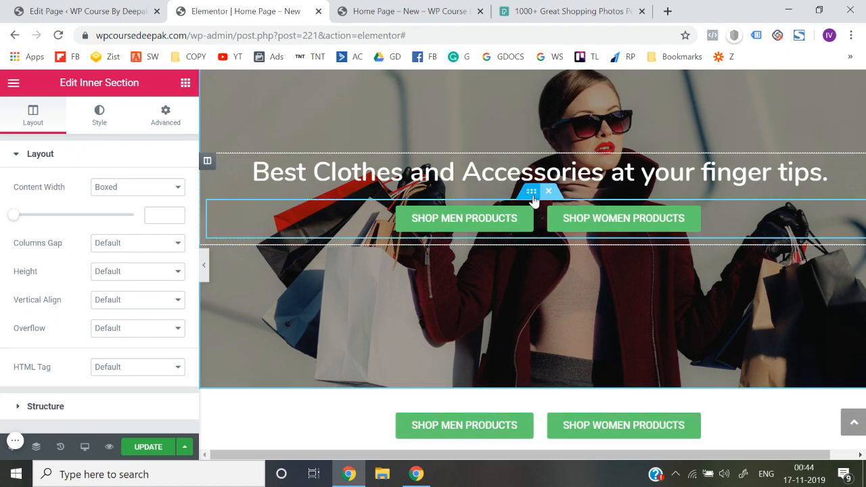
{"action": "left_click", "coordinate": [169, 119]}
{"action": "scroll", "coordinate": [123, 293], "scroll_direction": "down", "scroll_amount": 2}
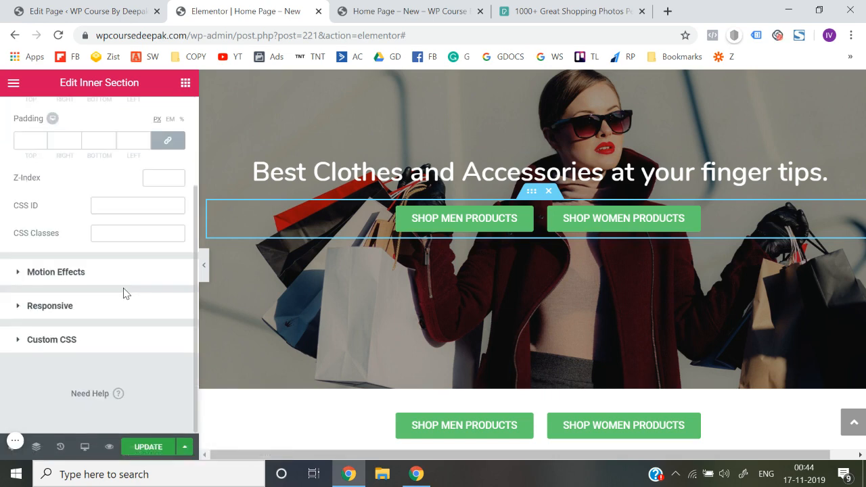
{"action": "left_click", "coordinate": [98, 307]}
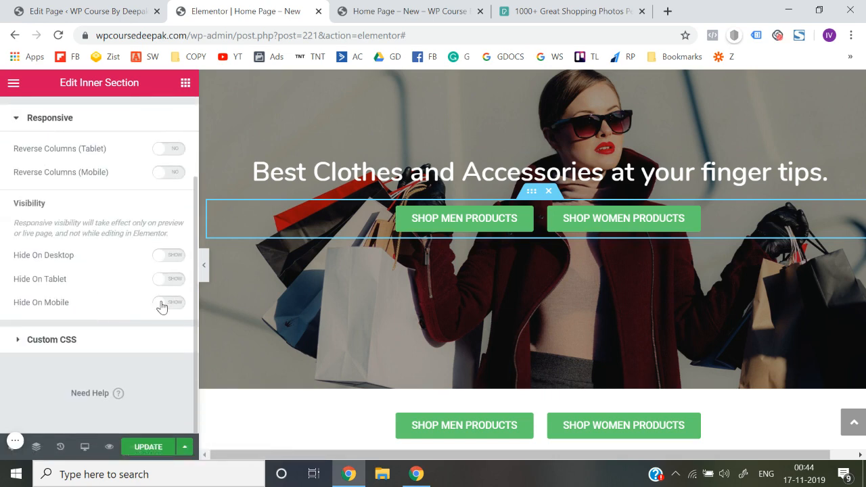
{"action": "left_click", "coordinate": [175, 306]}
{"action": "left_click", "coordinate": [143, 450]}
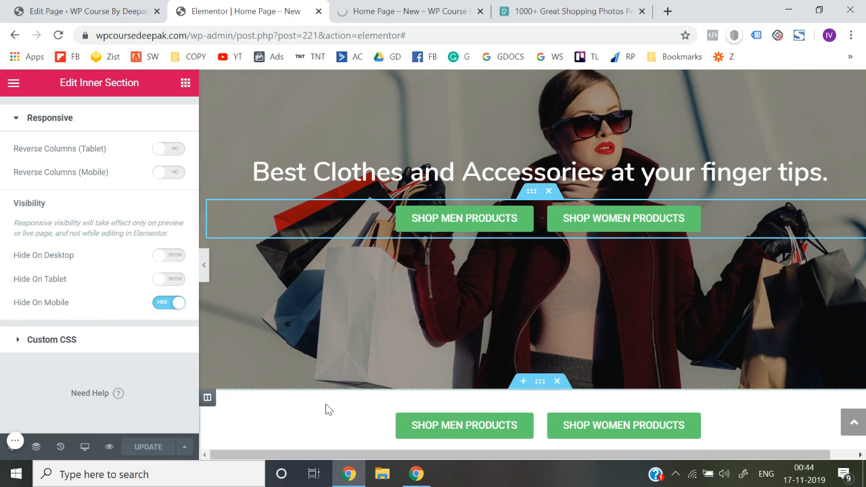
Hide the section with the duplicated buttons below the hero on desktop and tablet, and update the page
{"action": "scroll", "coordinate": [509, 372], "scroll_direction": "down", "scroll_amount": 1}
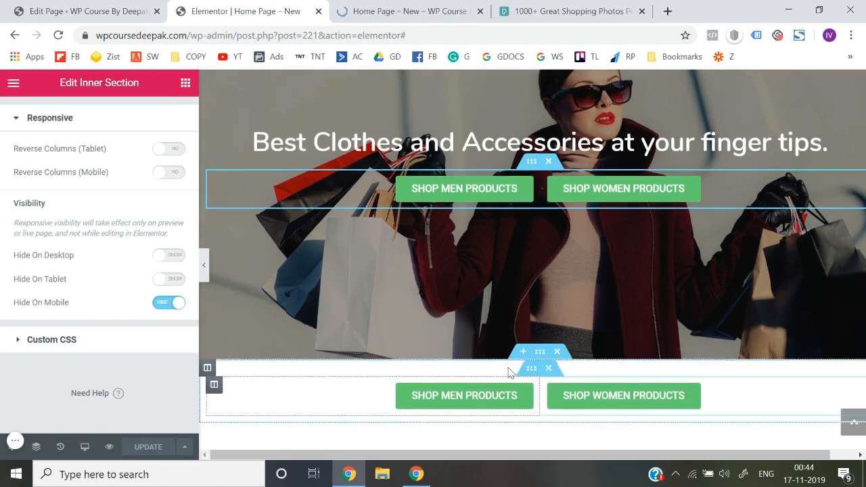
{"action": "left_click", "coordinate": [542, 360]}
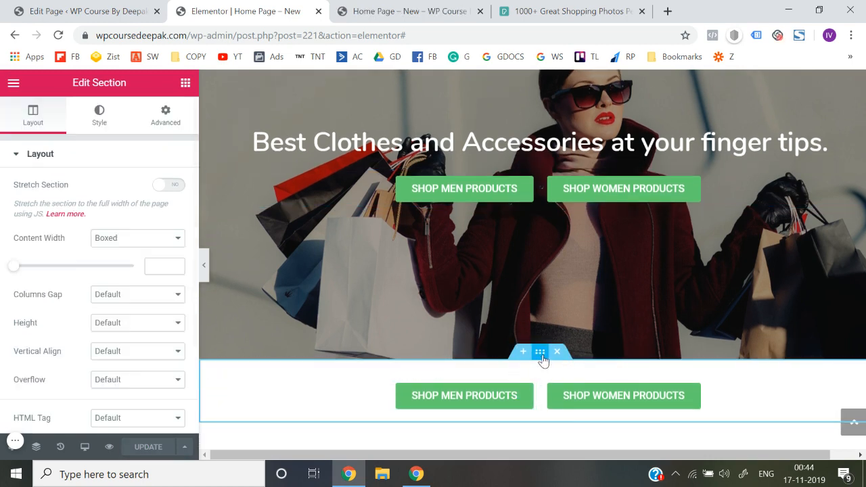
{"action": "left_click", "coordinate": [165, 115]}
{"action": "scroll", "coordinate": [90, 324], "scroll_direction": "down", "scroll_amount": 3}
{"action": "left_click", "coordinate": [94, 312]}
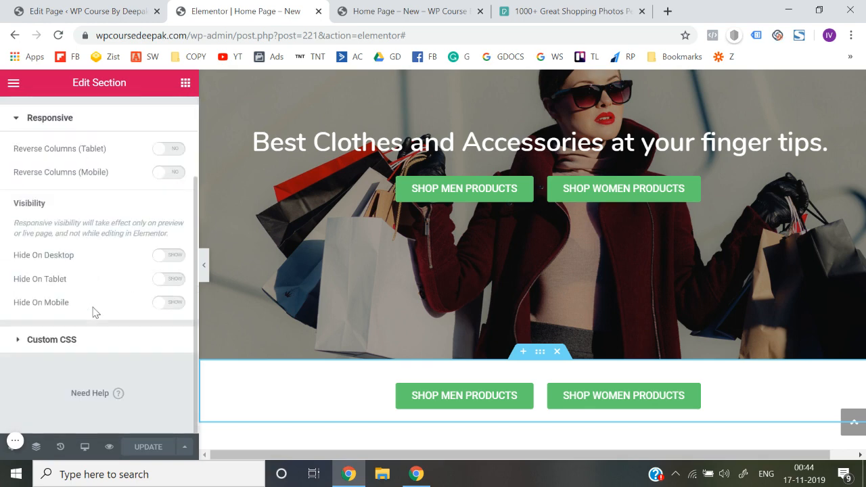
{"action": "left_click", "coordinate": [175, 263]}
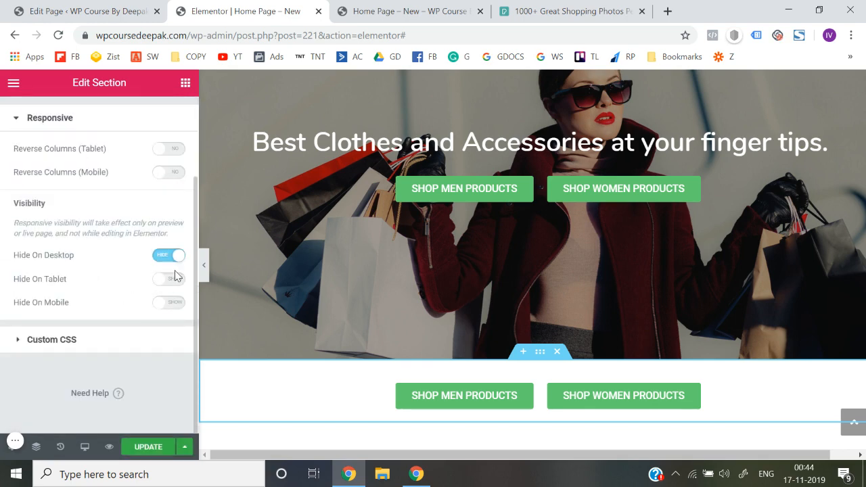
{"action": "left_click", "coordinate": [174, 284]}
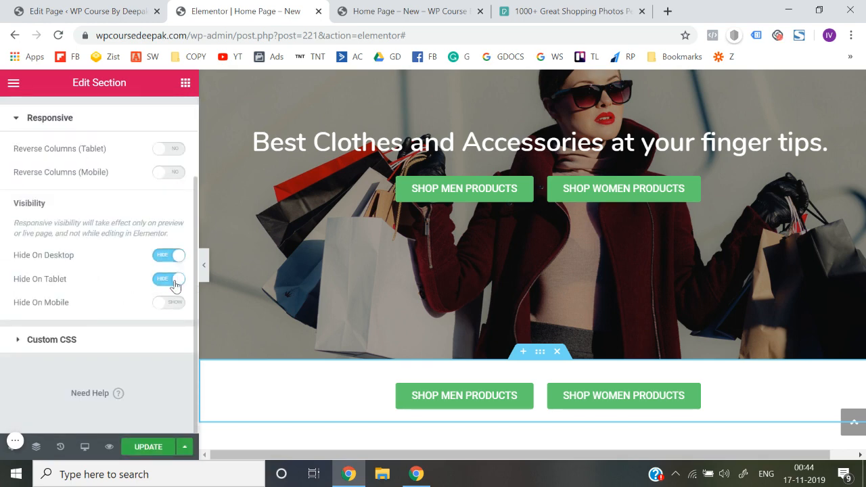
{"action": "left_click", "coordinate": [145, 448]}
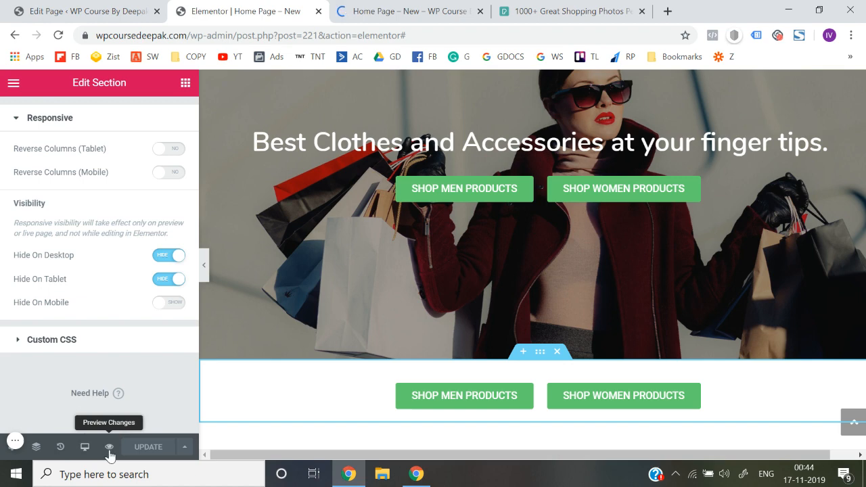
Preview the page at desktop width, and return to the editor to view the layout in the Mobile preview
{"action": "left_click", "coordinate": [109, 447]}
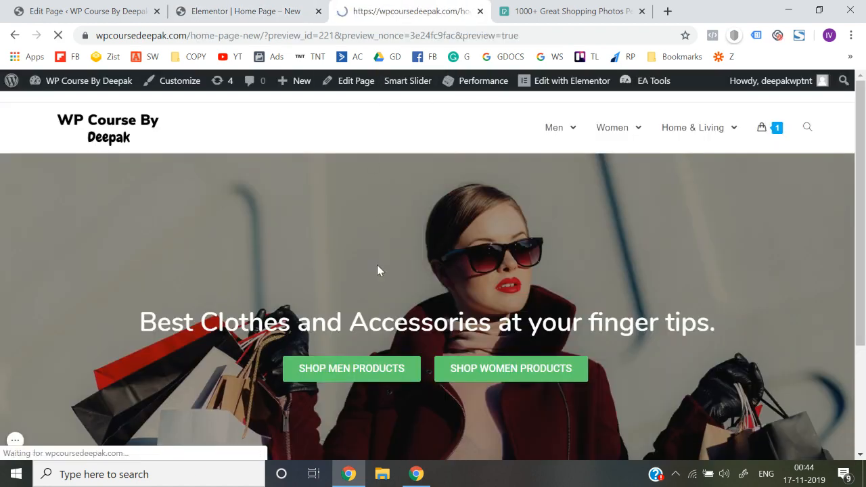
{"action": "scroll", "coordinate": [377, 270], "scroll_direction": "down", "scroll_amount": 5}
{"action": "scroll", "coordinate": [377, 270], "scroll_direction": "up", "scroll_amount": 5}
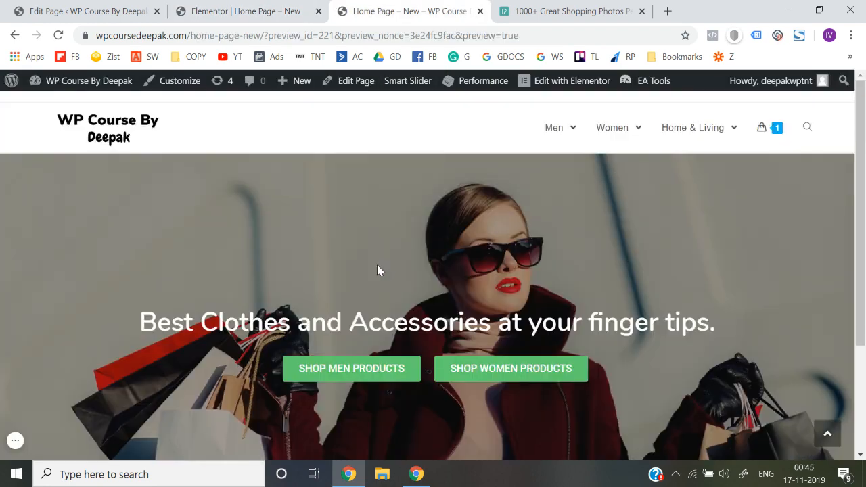
{"action": "left_click", "coordinate": [280, 6]}
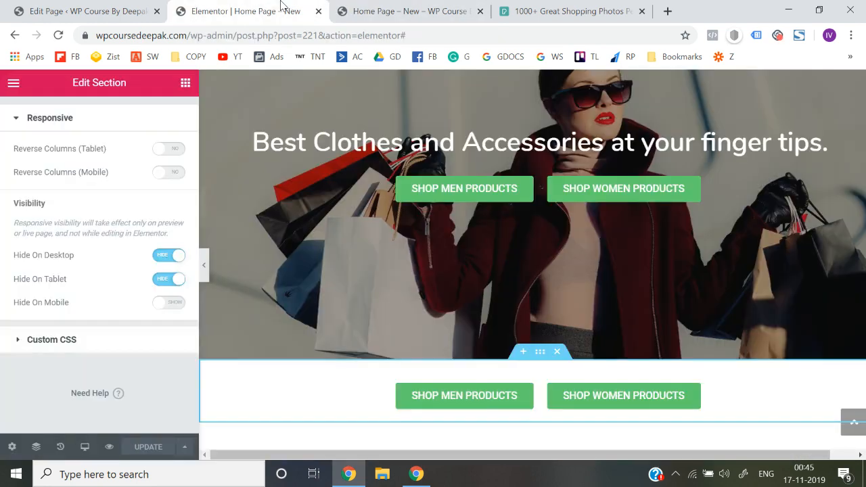
{"action": "left_click", "coordinate": [85, 448]}
{"action": "left_click", "coordinate": [79, 423]}
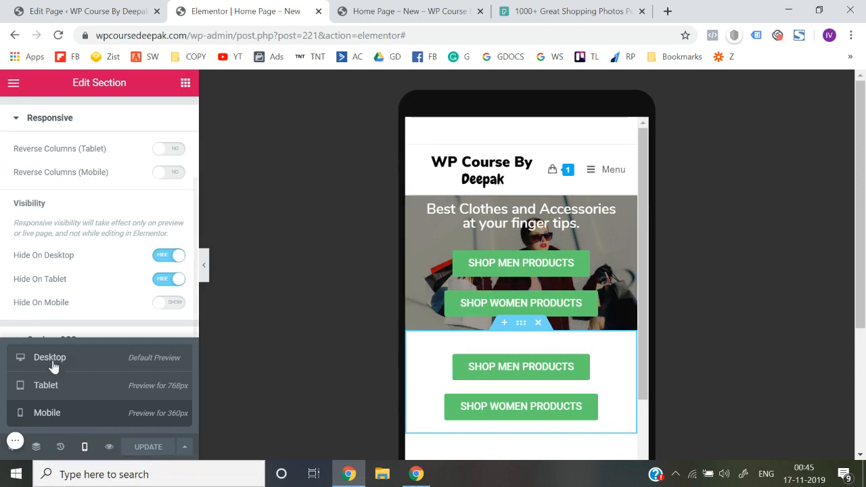
Preview the page and inspect it in the browser's Galaxy S5 emulation, reload it, close the inspector and return to the editor
{"action": "left_click", "coordinate": [108, 450]}
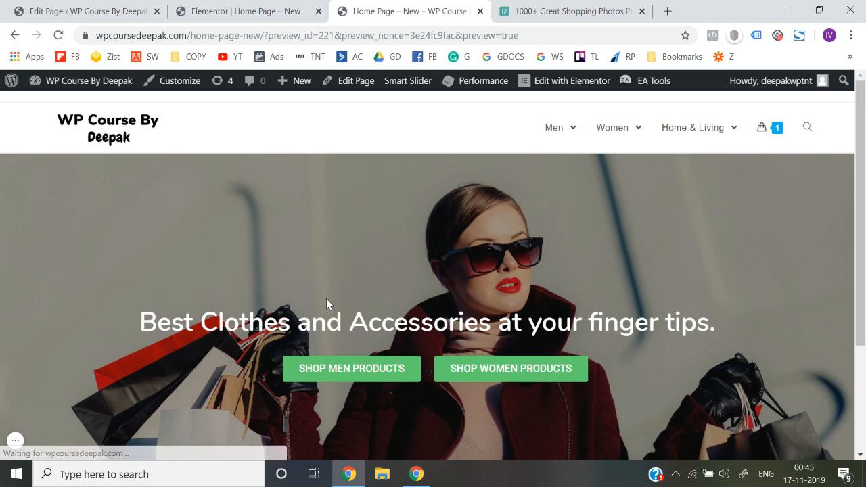
{"action": "scroll", "coordinate": [326, 299], "scroll_direction": "down", "scroll_amount": 2}
{"action": "right_click", "coordinate": [173, 172]}
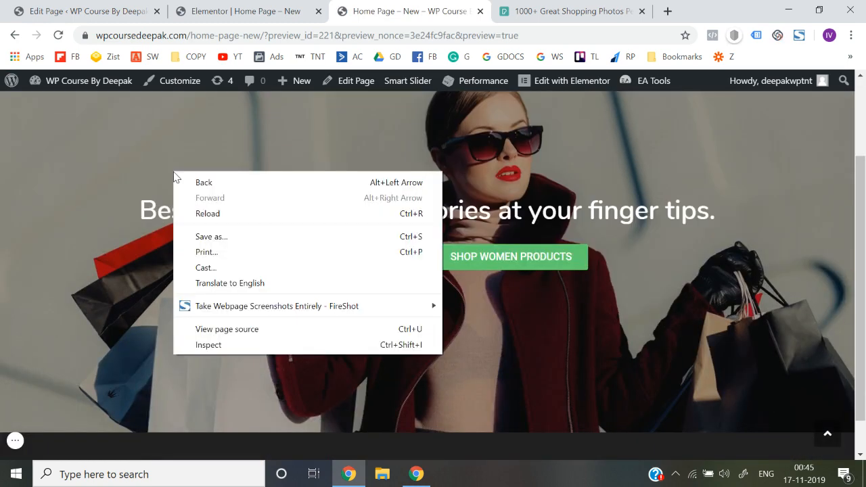
{"action": "left_click", "coordinate": [218, 346]}
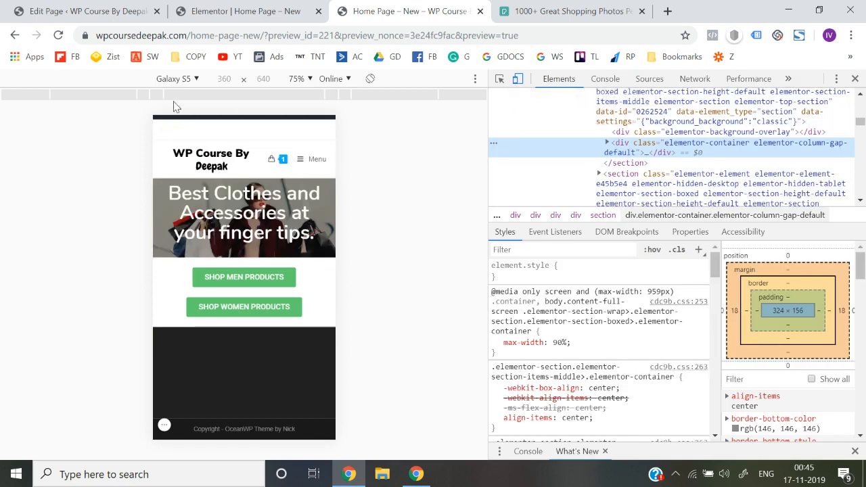
{"action": "left_click", "coordinate": [59, 37]}
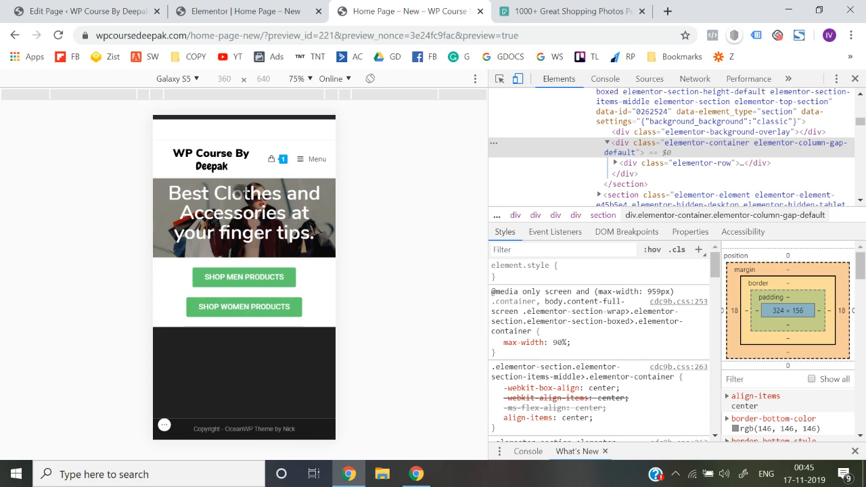
{"action": "left_click", "coordinate": [855, 79]}
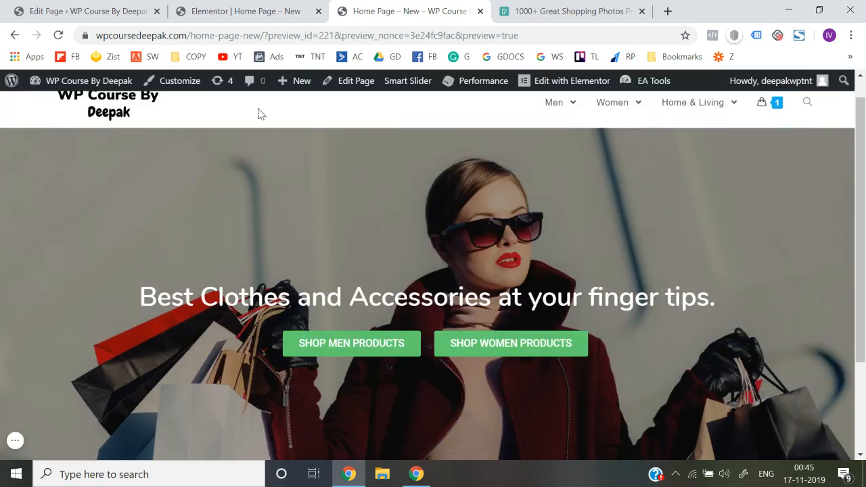
{"action": "left_click", "coordinate": [280, 10]}
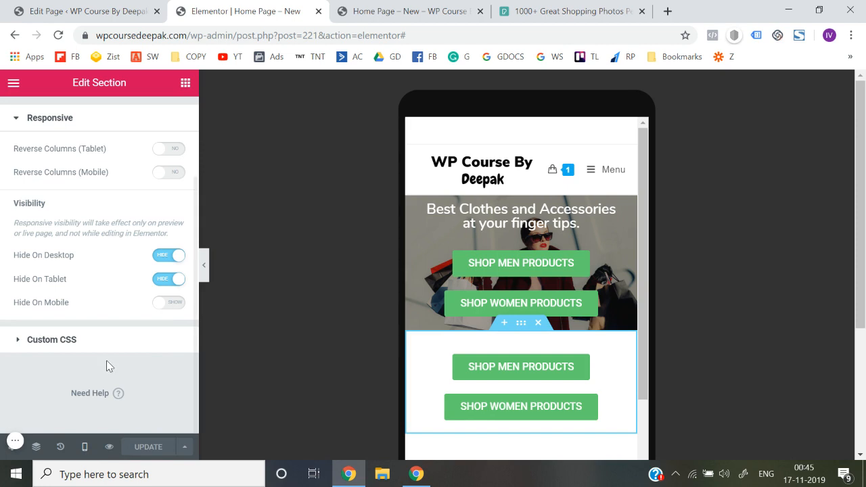
Set the hero heading's font size for mobile to 13 px and update the page
{"action": "scroll", "coordinate": [71, 222], "scroll_direction": "up", "scroll_amount": 2}
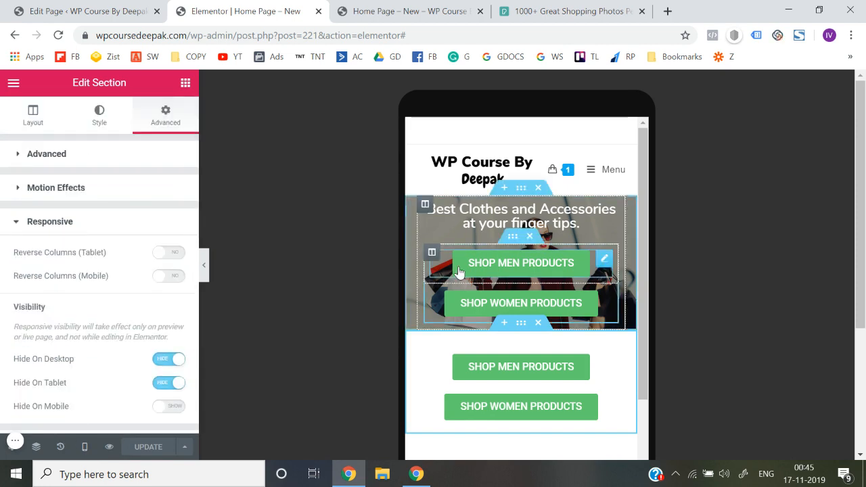
{"action": "left_click", "coordinate": [84, 448]}
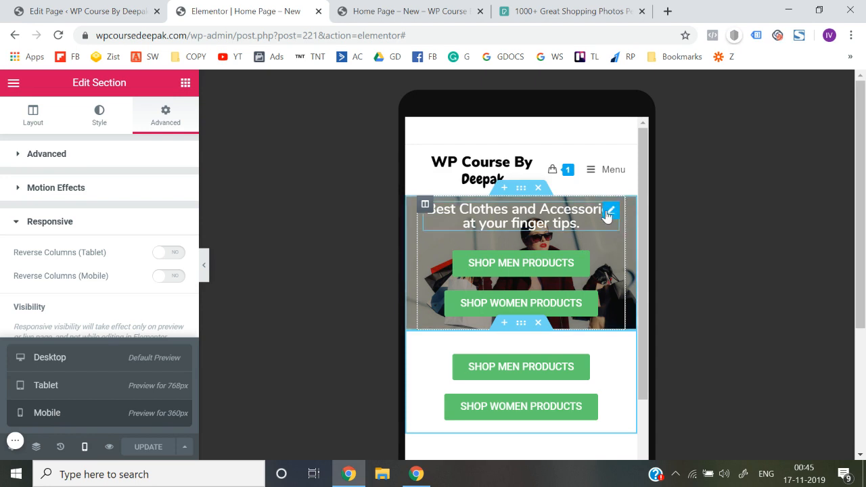
{"action": "left_click", "coordinate": [612, 214]}
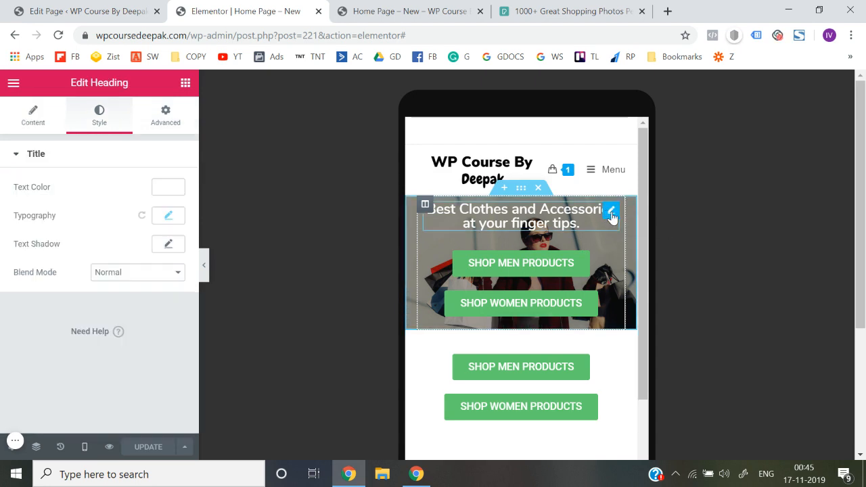
{"action": "left_click", "coordinate": [168, 215]}
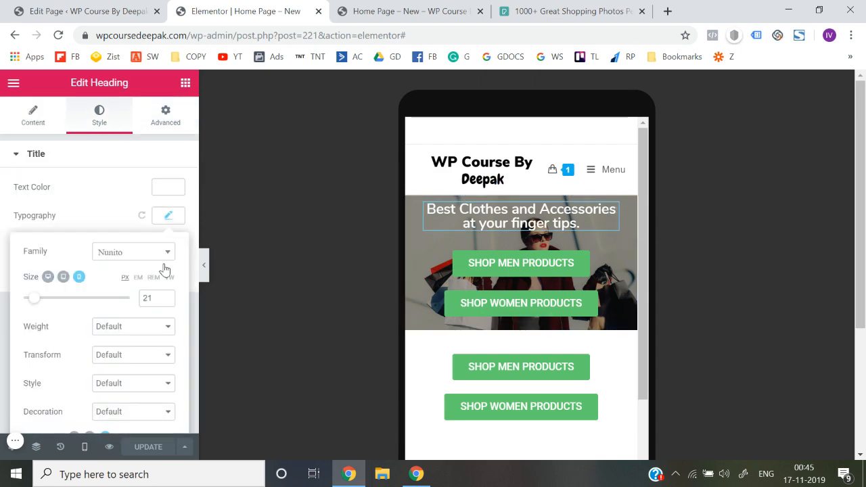
{"action": "left_click", "coordinate": [166, 301]}
{"action": "left_click", "coordinate": [167, 302]}
{"action": "left_click", "coordinate": [166, 301]}
{"action": "left_click", "coordinate": [166, 302]}
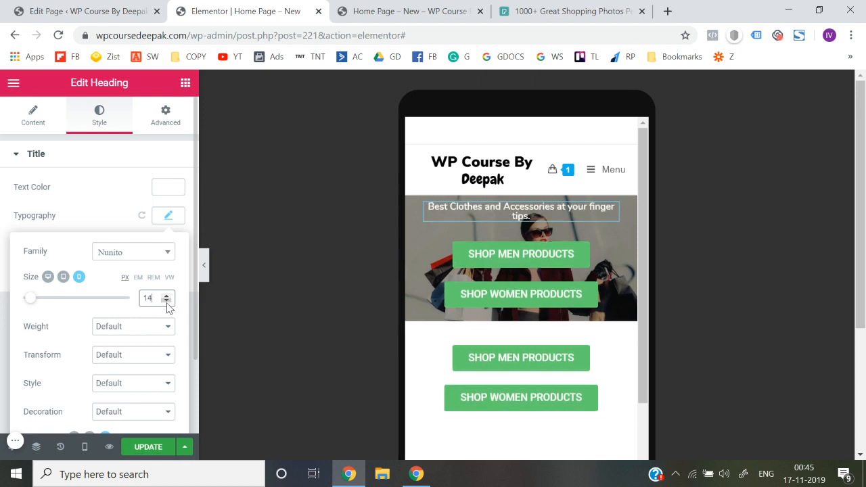
{"action": "left_click", "coordinate": [166, 302]}
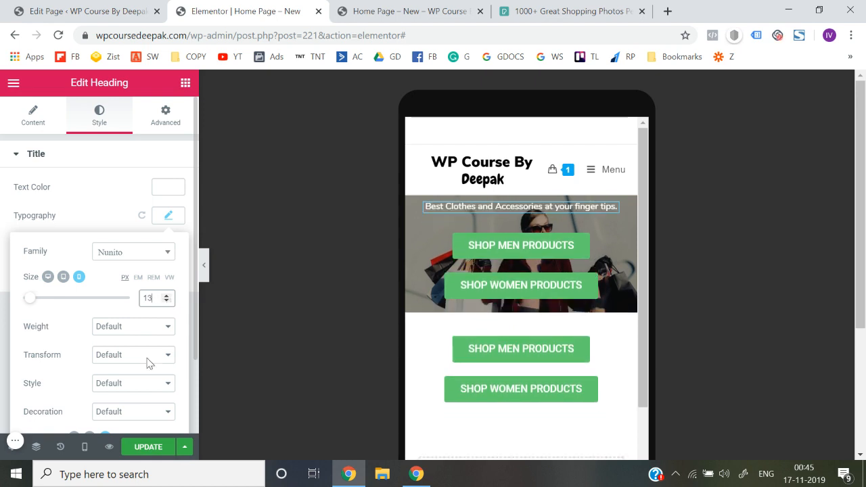
{"action": "left_click", "coordinate": [147, 448]}
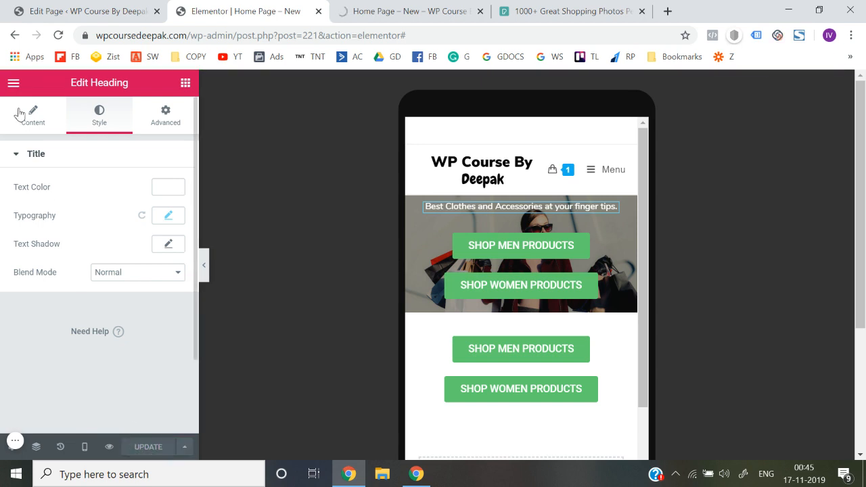
Exit the Elementor editor to the WordPress edit screen of the home page
{"action": "left_click", "coordinate": [13, 82]}
{"action": "scroll", "coordinate": [102, 379], "scroll_direction": "down", "scroll_amount": 2}
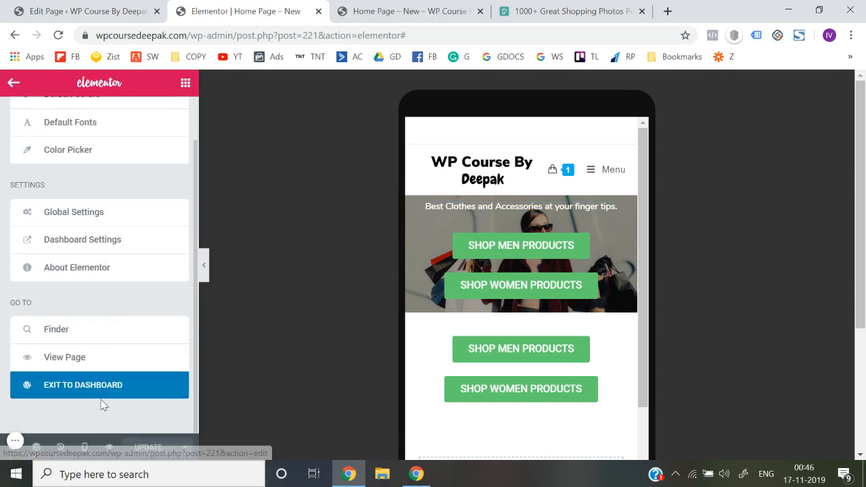
{"action": "left_click", "coordinate": [102, 396]}
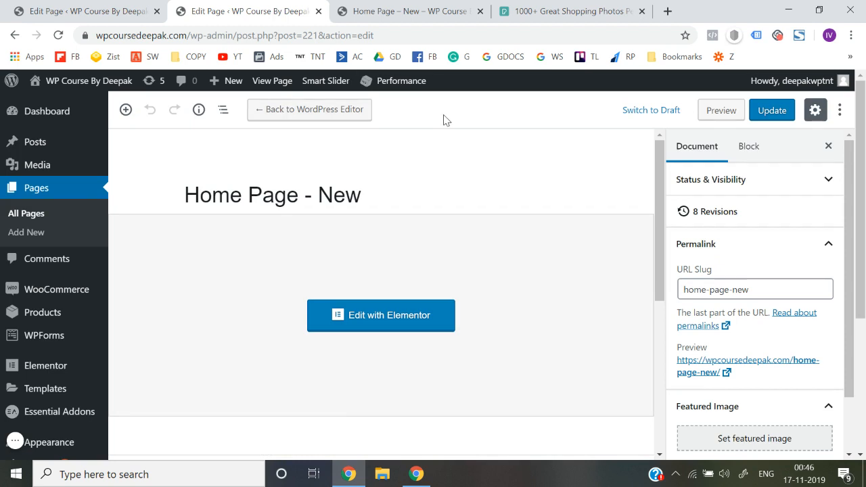
Preview the page at desktop width, inspect it in the browser's Galaxy S5 emulation and reload it
{"action": "left_click", "coordinate": [719, 110]}
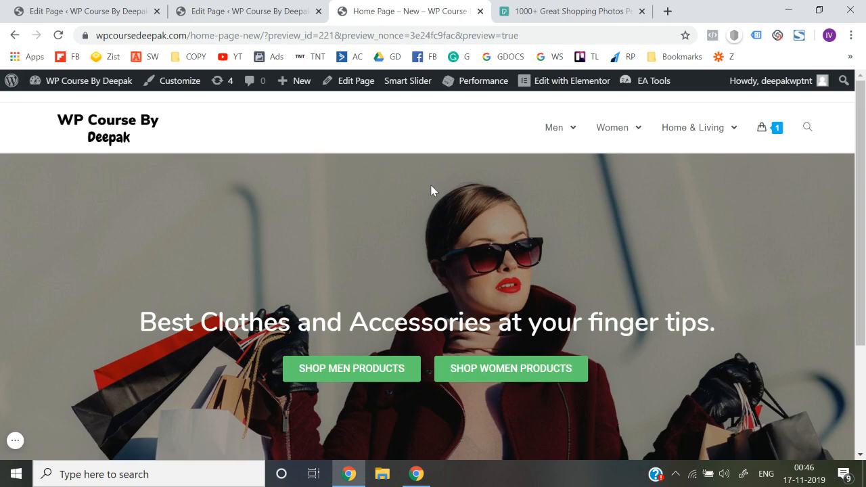
{"action": "scroll", "coordinate": [433, 190], "scroll_direction": "down", "scroll_amount": 3}
{"action": "scroll", "coordinate": [284, 154], "scroll_direction": "up", "scroll_amount": 3}
{"action": "scroll", "coordinate": [261, 309], "scroll_direction": "down", "scroll_amount": 3}
{"action": "scroll", "coordinate": [261, 309], "scroll_direction": "up", "scroll_amount": 3}
{"action": "right_click", "coordinate": [164, 227]}
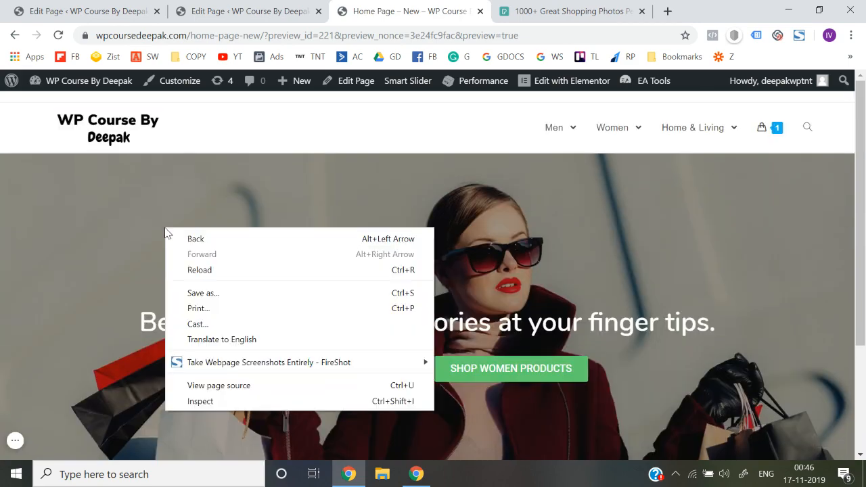
{"action": "left_click", "coordinate": [205, 401]}
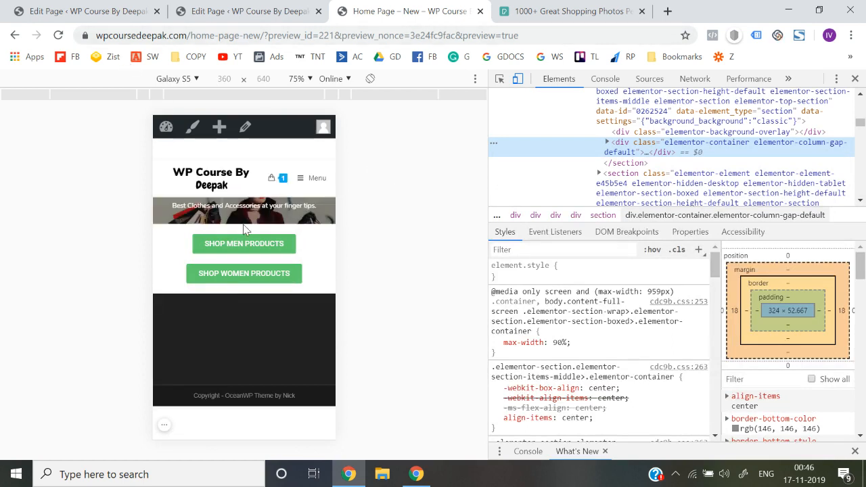
{"action": "left_click", "coordinate": [58, 36]}
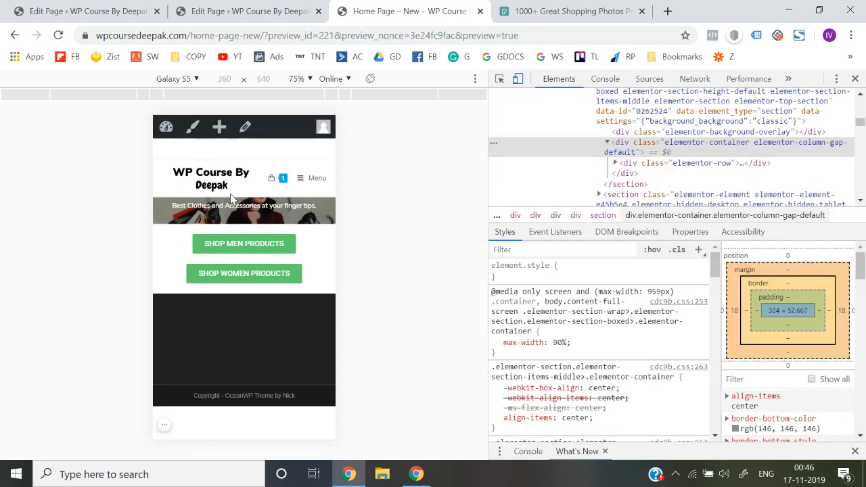
Close the page preview and reopen the home page in the Elementor editor
{"action": "left_click", "coordinate": [479, 11]}
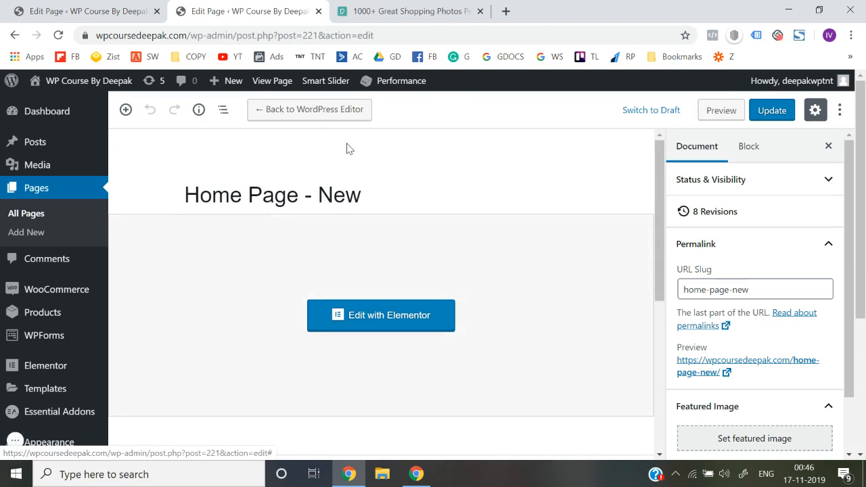
{"action": "left_click", "coordinate": [370, 330]}
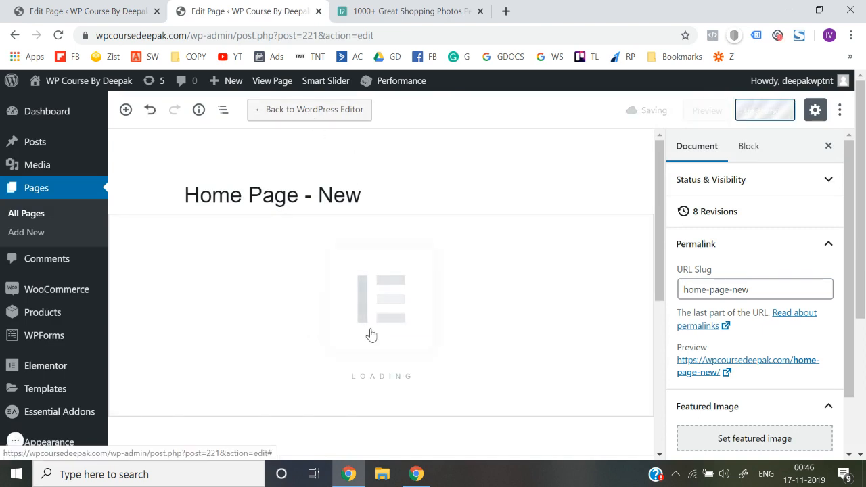
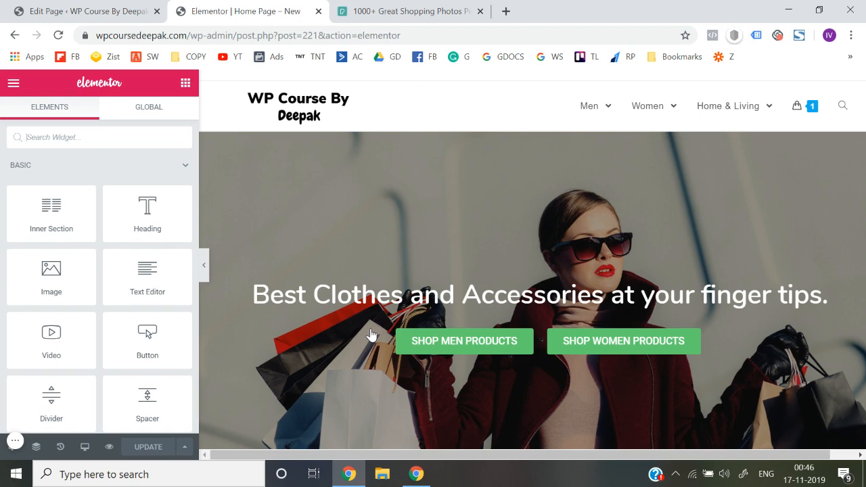
Compare the hero section's layout and background settings between the mobile and desktop previews
{"action": "left_click", "coordinate": [85, 449]}
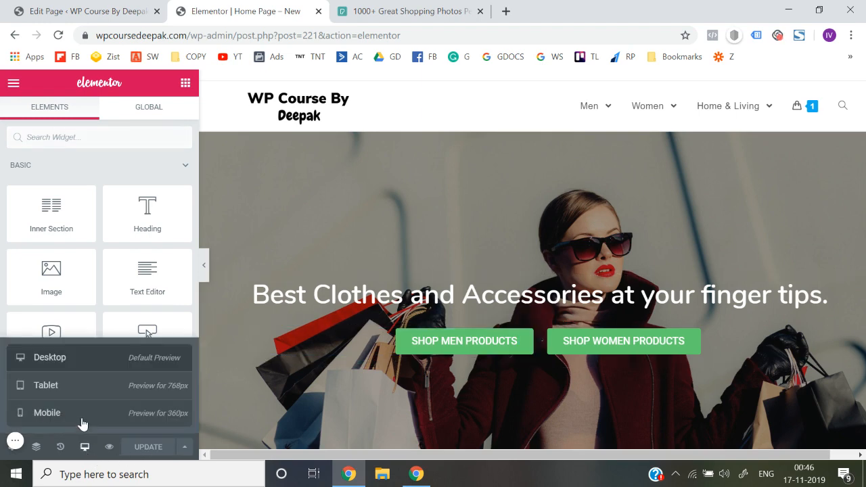
{"action": "left_click", "coordinate": [80, 414]}
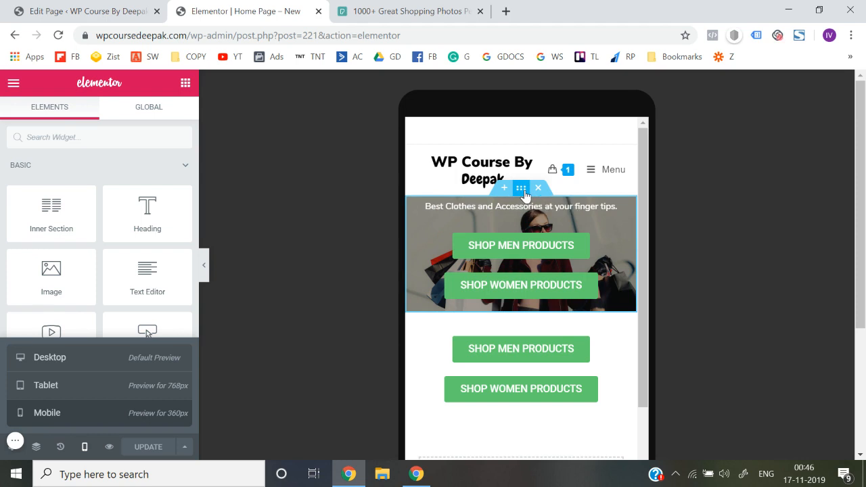
{"action": "left_click", "coordinate": [525, 194]}
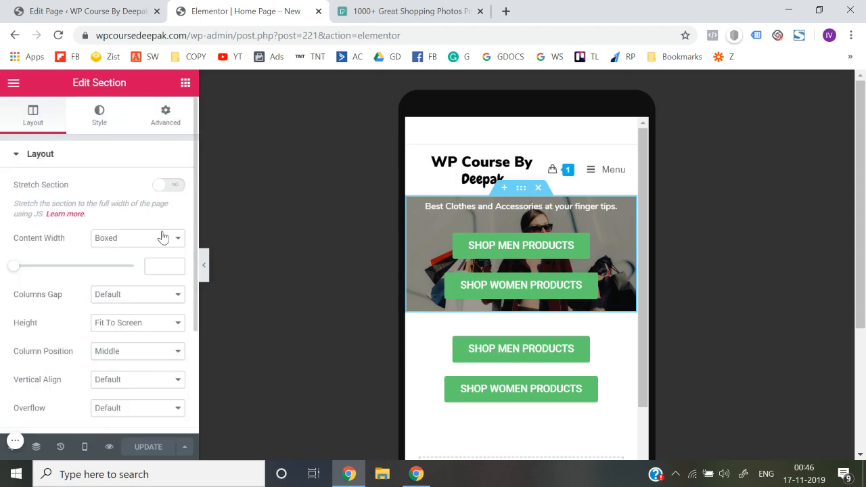
{"action": "left_click", "coordinate": [100, 119]}
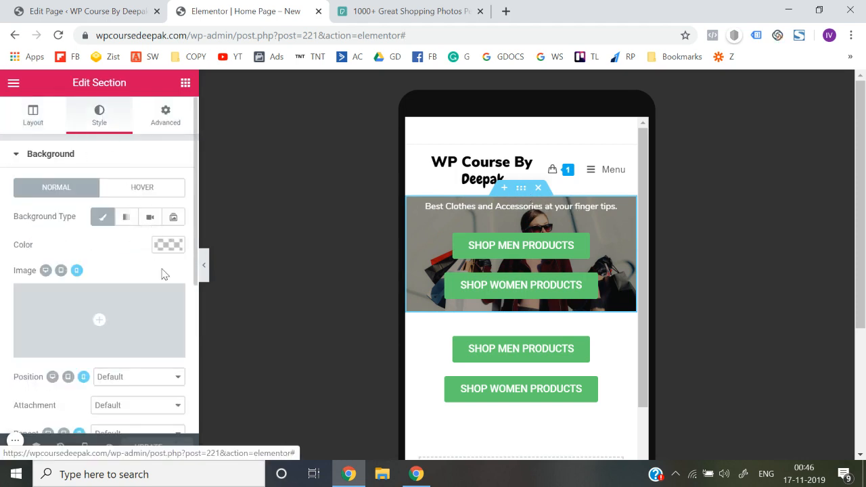
{"action": "right_click", "coordinate": [521, 193]}
{"action": "left_click", "coordinate": [540, 201]}
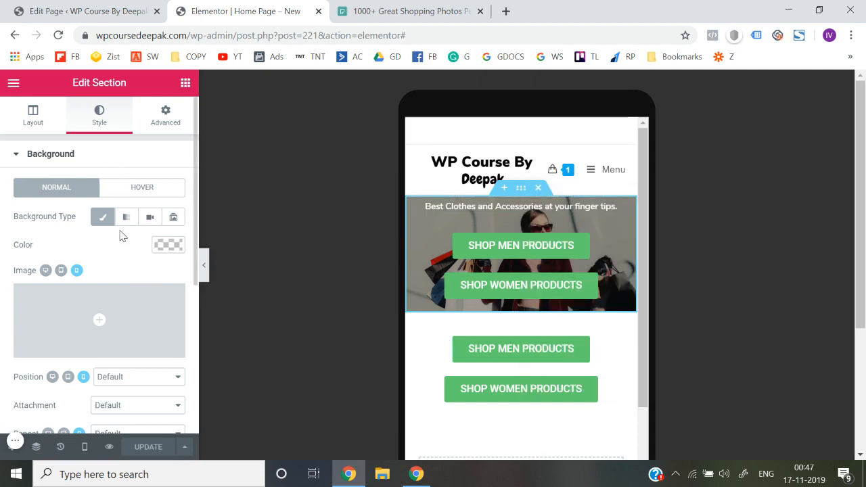
{"action": "scroll", "coordinate": [103, 323], "scroll_direction": "down", "scroll_amount": 1}
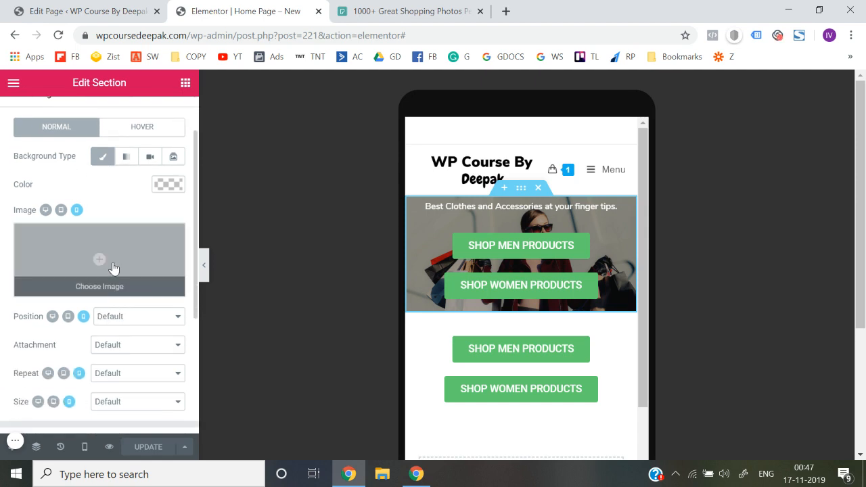
{"action": "scroll", "coordinate": [113, 269], "scroll_direction": "up", "scroll_amount": 1}
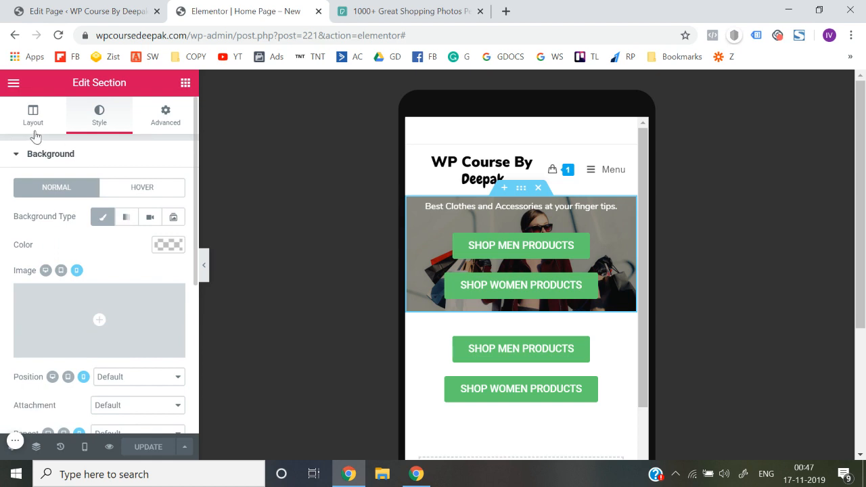
{"action": "left_click", "coordinate": [84, 449]}
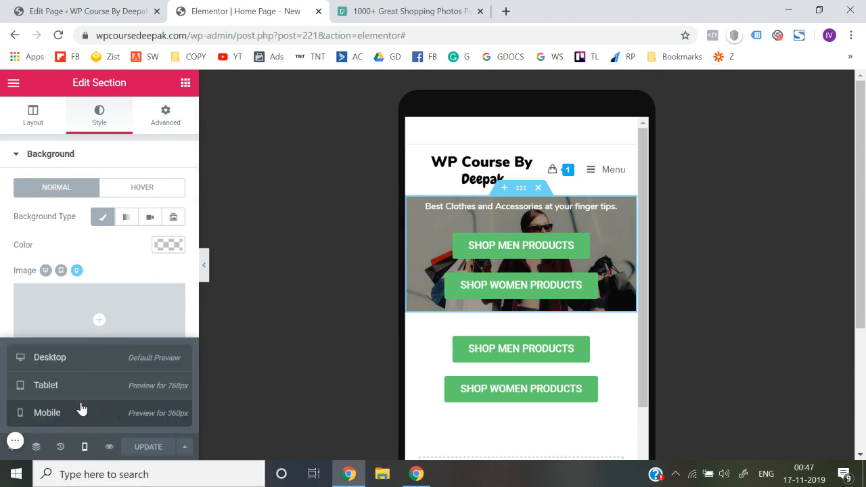
{"action": "left_click", "coordinate": [80, 358]}
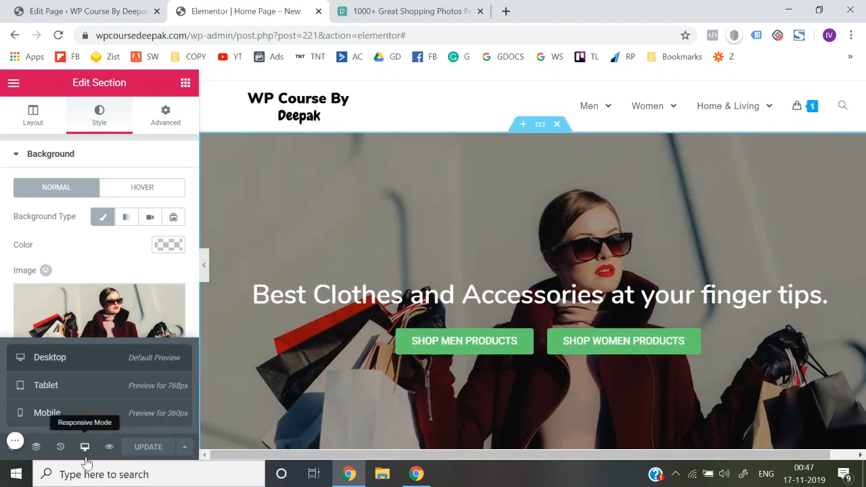
{"action": "left_click", "coordinate": [86, 458]}
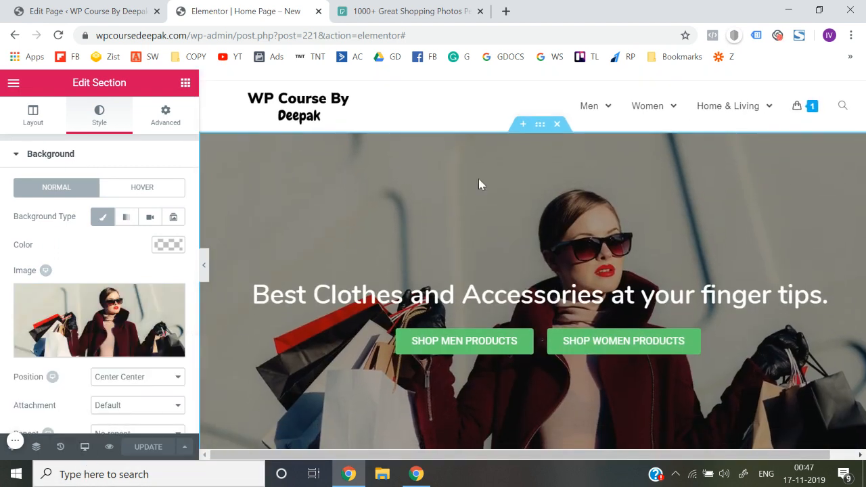
Set the photo of the woman with shopping bags as the hero section's background image for mobile
{"action": "right_click", "coordinate": [545, 130]}
{"action": "left_click", "coordinate": [561, 139]}
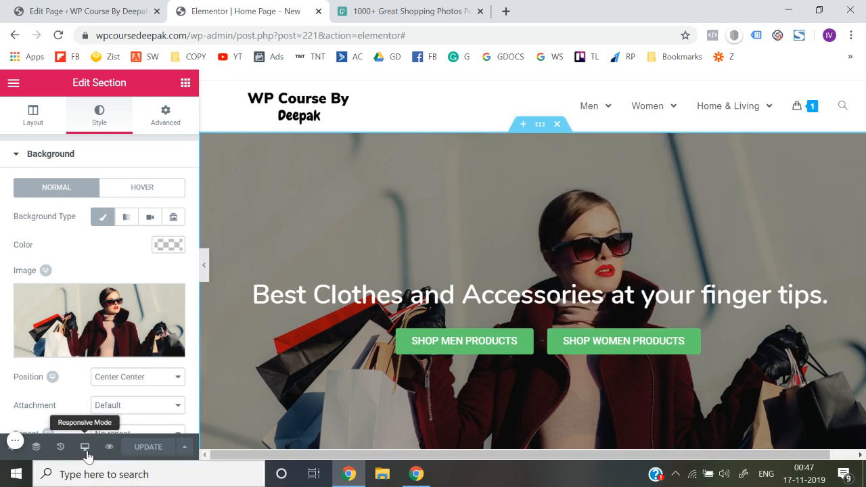
{"action": "left_click", "coordinate": [85, 447]}
{"action": "left_click", "coordinate": [76, 421]}
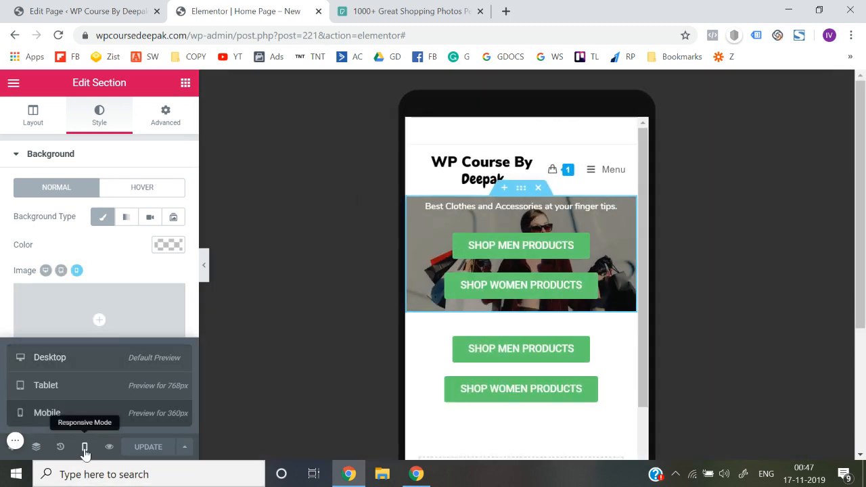
{"action": "scroll", "coordinate": [47, 322], "scroll_direction": "down", "scroll_amount": 1}
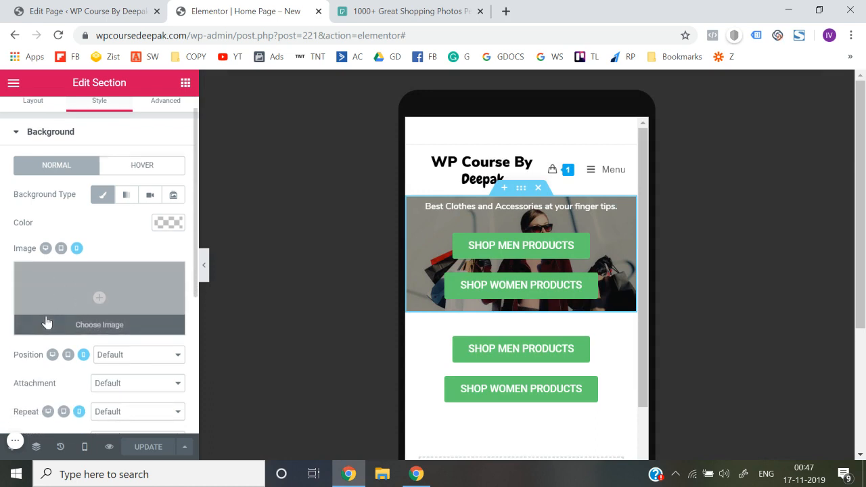
{"action": "left_click", "coordinate": [99, 293]}
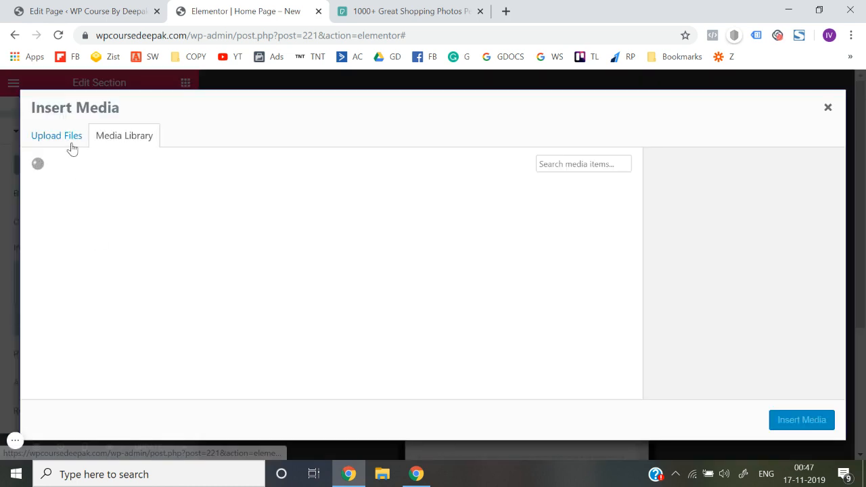
{"action": "left_click", "coordinate": [86, 254]}
{"action": "left_click", "coordinate": [802, 419]}
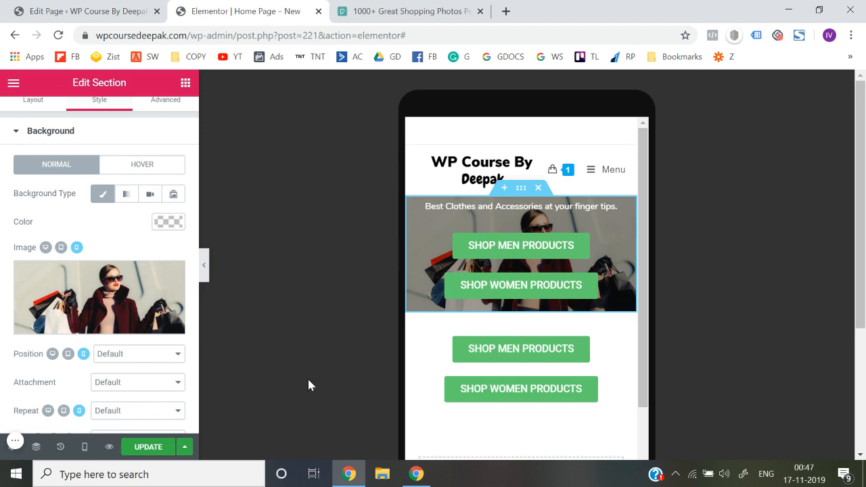
Set the hero section's mobile background image position to Center Center
{"action": "scroll", "coordinate": [180, 325], "scroll_direction": "down", "scroll_amount": 1}
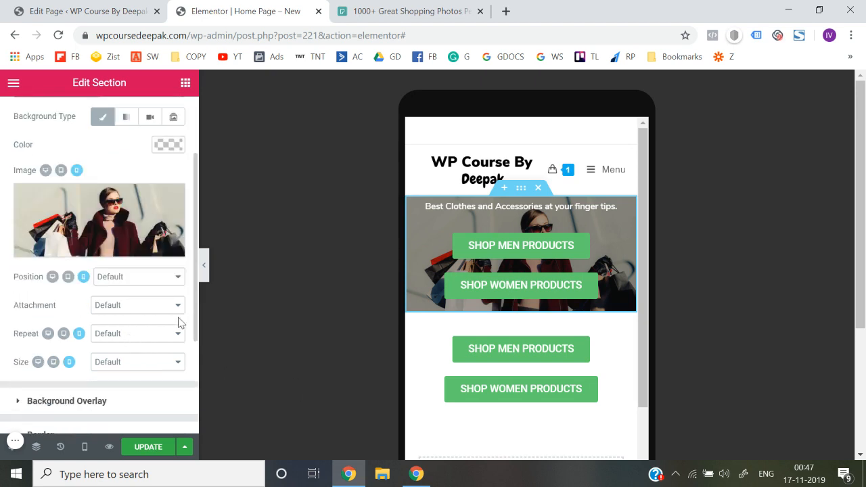
{"action": "scroll", "coordinate": [180, 328], "scroll_direction": "up", "scroll_amount": 1}
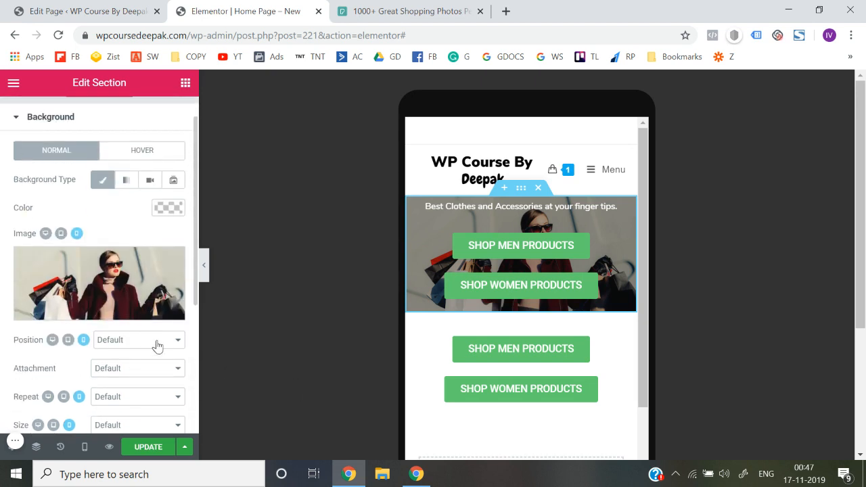
{"action": "left_click", "coordinate": [151, 347]}
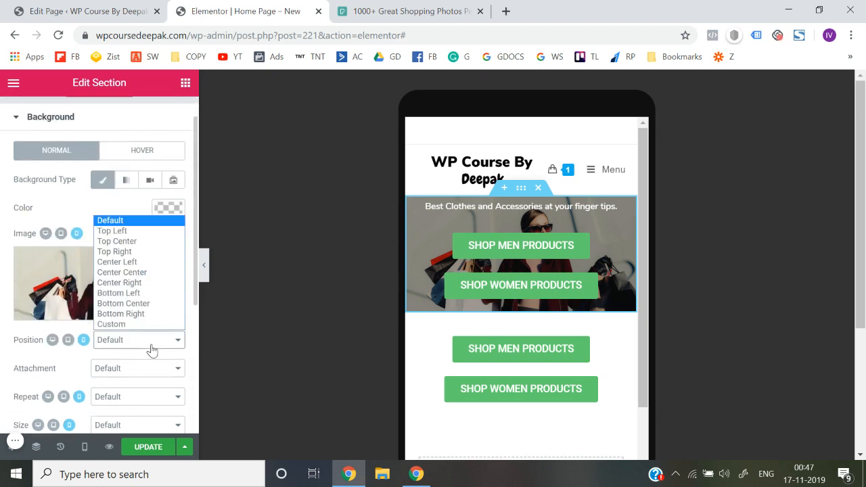
{"action": "left_click", "coordinate": [135, 273]}
{"action": "scroll", "coordinate": [140, 348], "scroll_direction": "down", "scroll_amount": 2}
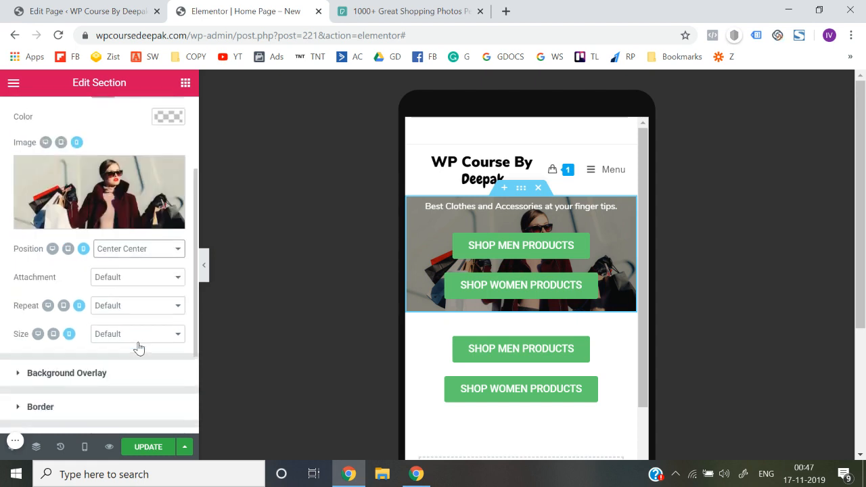
Change the hero section's height to Min Height with a mobile minimum of 373 px and update the page
{"action": "scroll", "coordinate": [140, 341], "scroll_direction": "up", "scroll_amount": 3}
{"action": "left_click", "coordinate": [32, 119]}
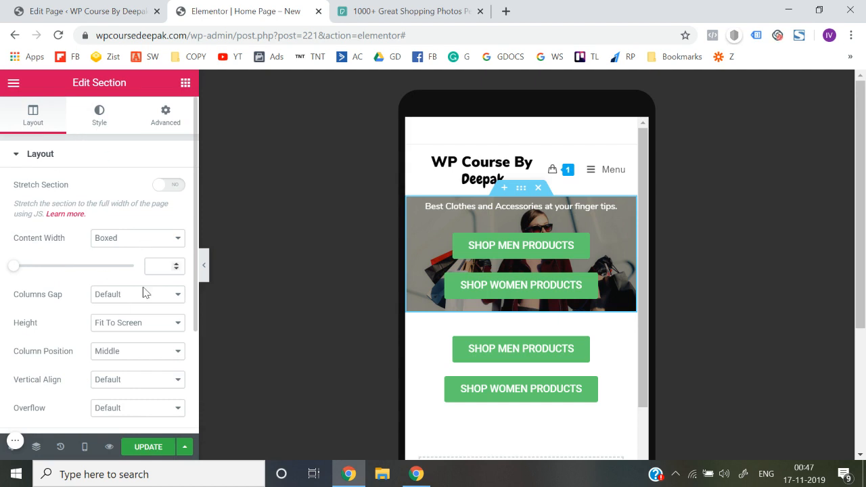
{"action": "scroll", "coordinate": [145, 316], "scroll_direction": "down", "scroll_amount": 1}
{"action": "scroll", "coordinate": [145, 316], "scroll_direction": "down", "scroll_amount": 1}
{"action": "left_click", "coordinate": [142, 308]}
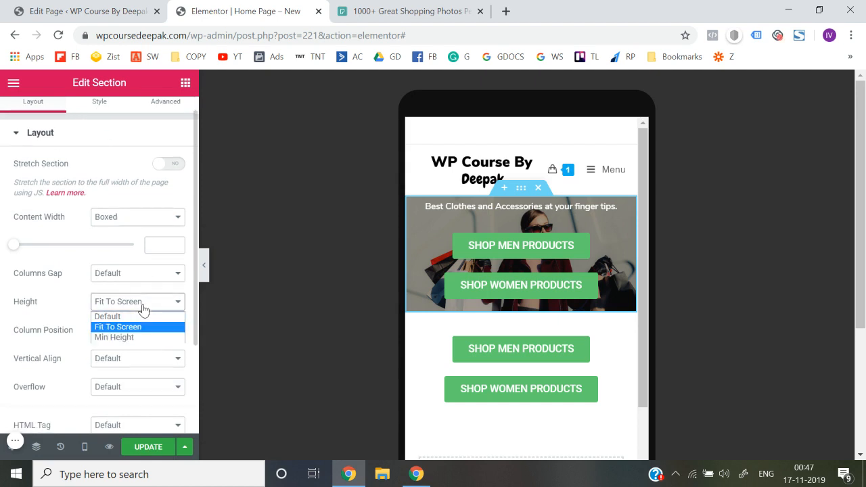
{"action": "left_click", "coordinate": [138, 337]}
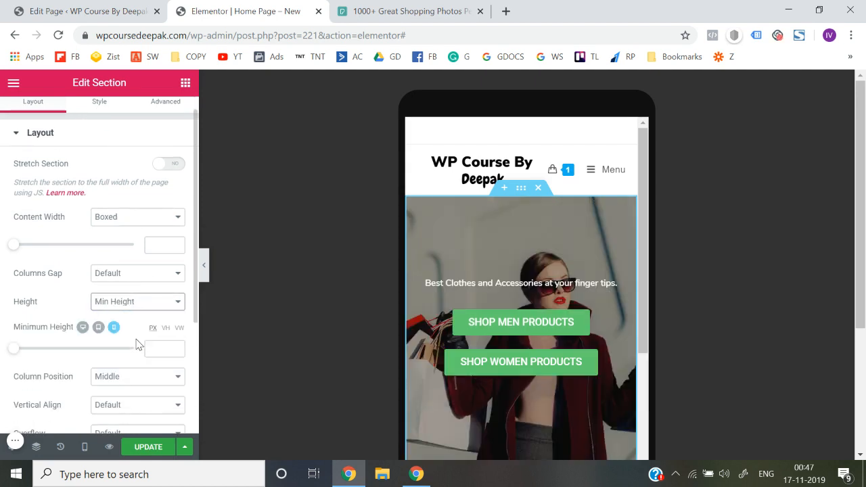
{"action": "scroll", "coordinate": [435, 384], "scroll_direction": "down", "scroll_amount": 2}
{"action": "scroll", "coordinate": [435, 385], "scroll_direction": "up", "scroll_amount": 1}
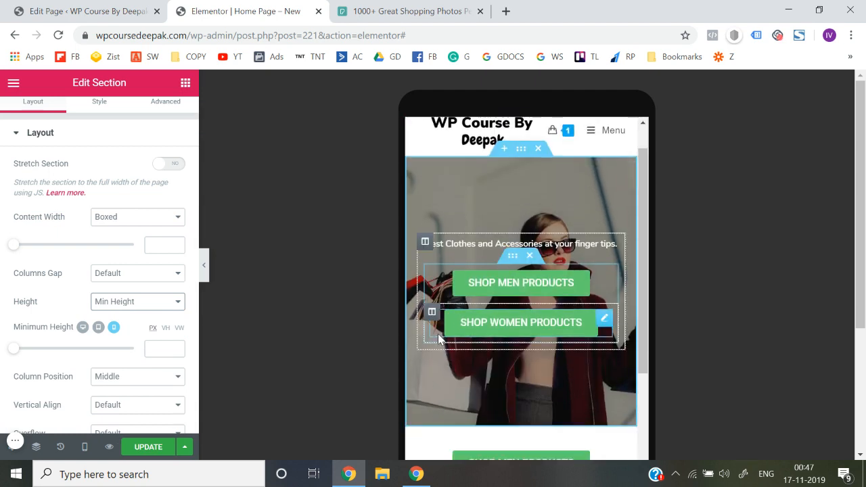
{"action": "left_click_drag", "start_coordinate": [15, 349], "coordinate": [47, 359]}
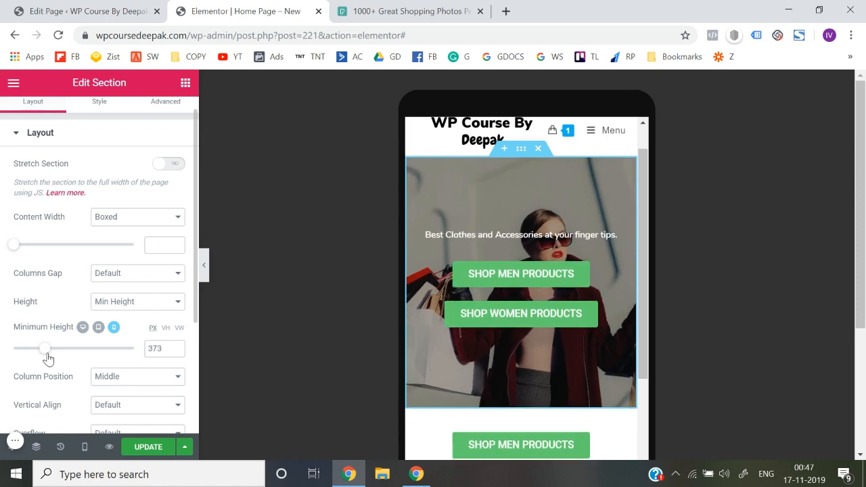
{"action": "left_click", "coordinate": [150, 450]}
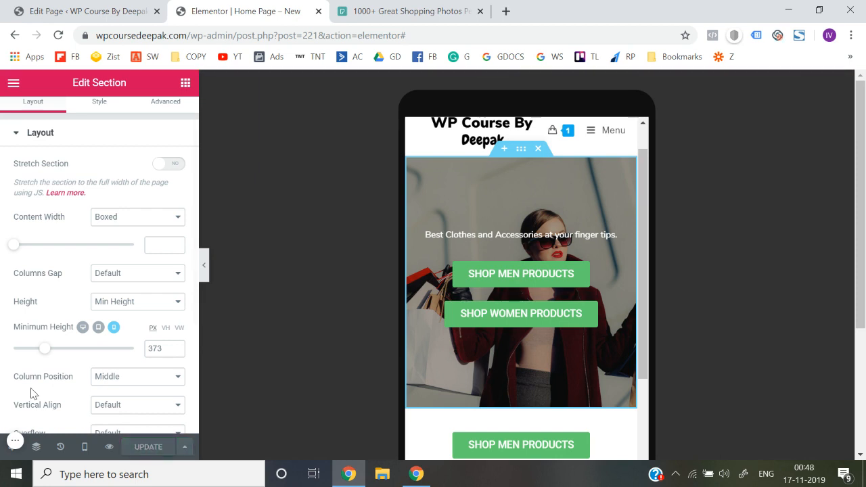
Switch back to desktop preview and check the hero at full width with the editing panel hidden
{"action": "left_click", "coordinate": [13, 83]}
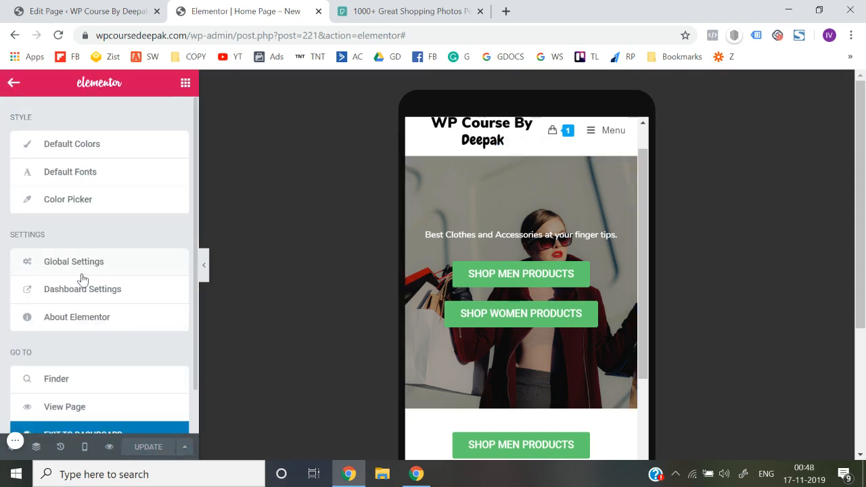
{"action": "left_click", "coordinate": [84, 446]}
{"action": "left_click", "coordinate": [80, 359]}
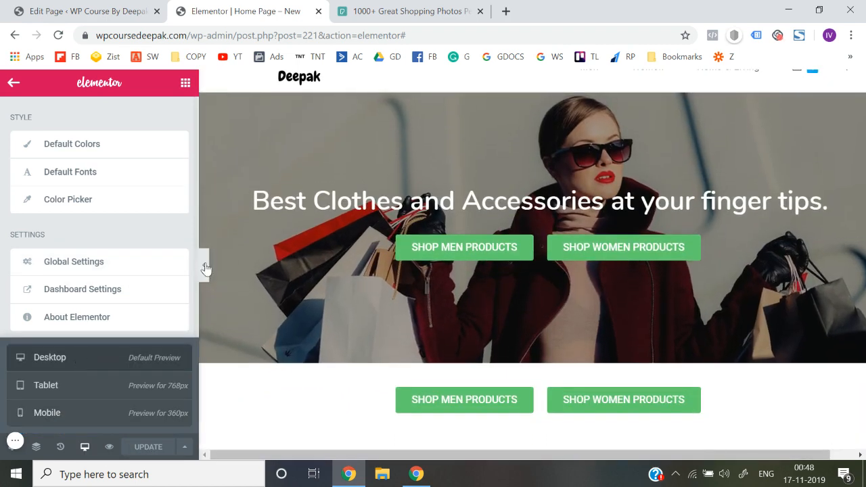
{"action": "left_click", "coordinate": [204, 267]}
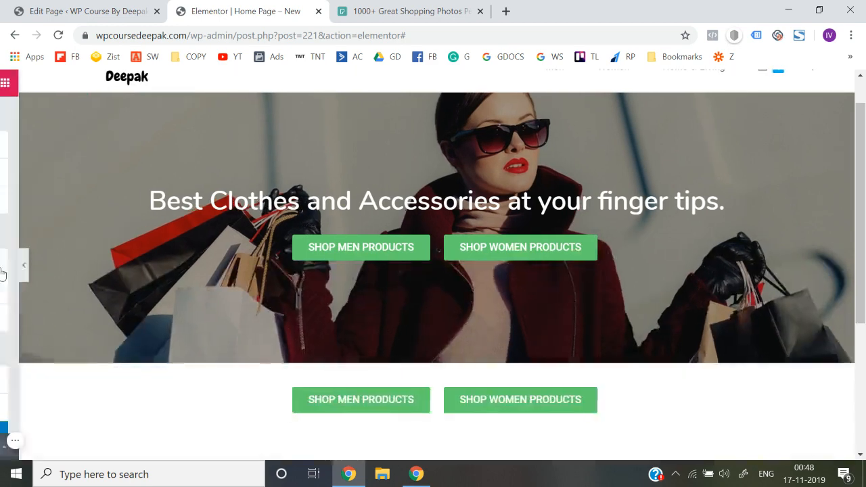
{"action": "left_click", "coordinate": [4, 268]}
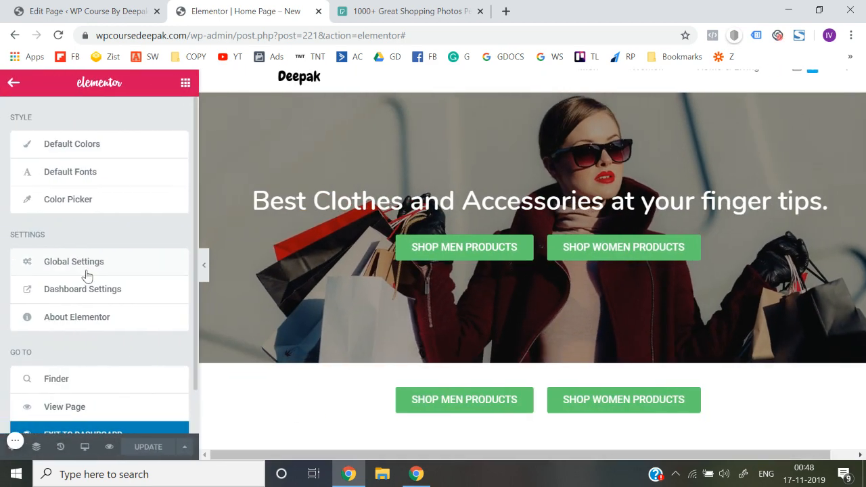
Restore the page revision from Nov 16 @ 19:15 and update the page
{"action": "left_click", "coordinate": [60, 448]}
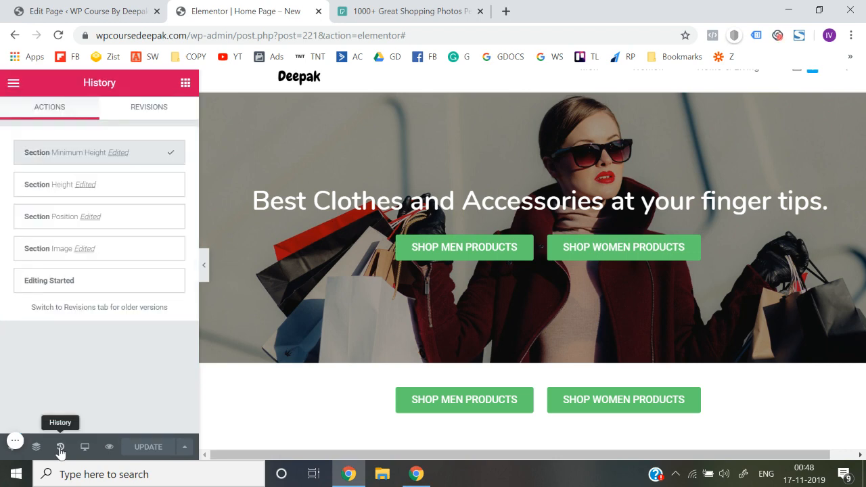
{"action": "left_click", "coordinate": [159, 108]}
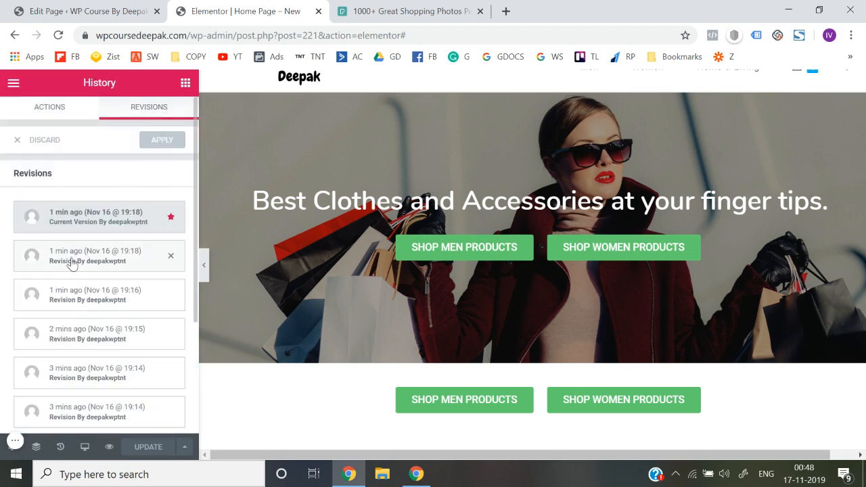
{"action": "left_click", "coordinate": [106, 337]}
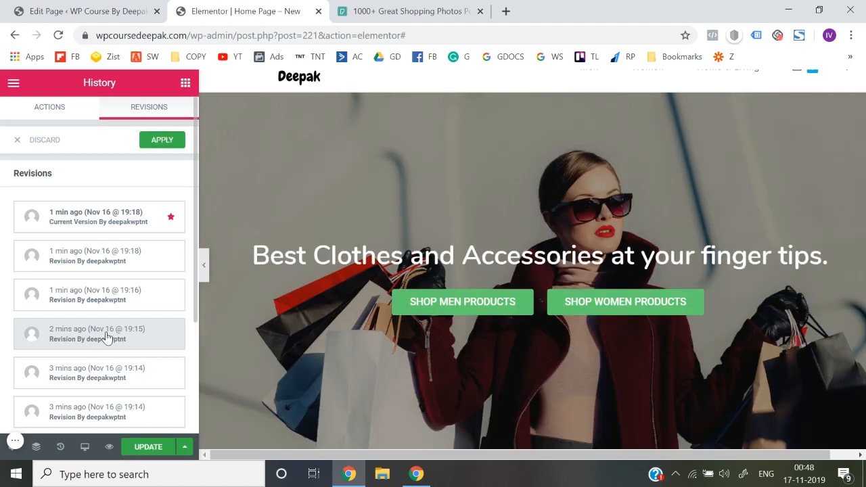
{"action": "scroll", "coordinate": [396, 365], "scroll_direction": "down", "scroll_amount": 2}
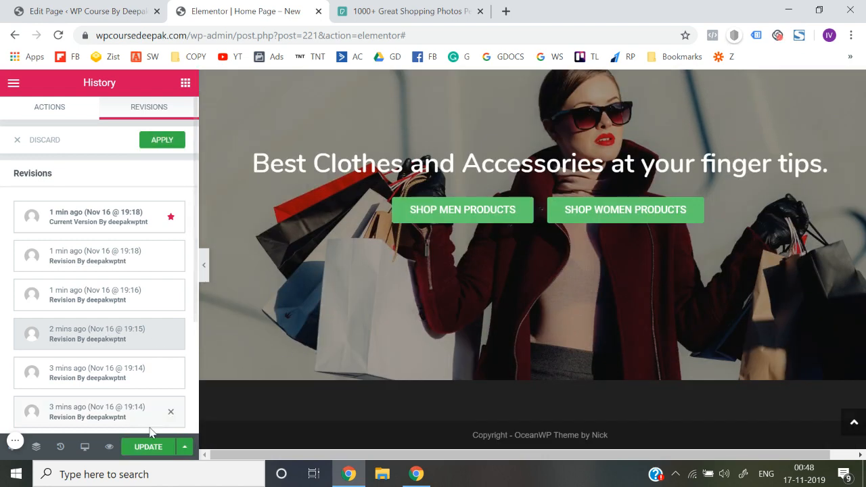
{"action": "left_click", "coordinate": [145, 448]}
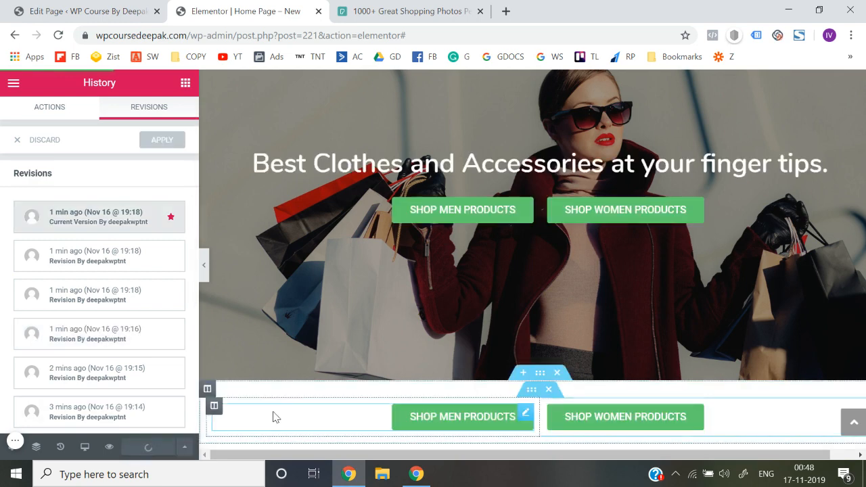
{"action": "scroll", "coordinate": [275, 417], "scroll_direction": "down", "scroll_amount": 1}
{"action": "left_click", "coordinate": [559, 310]}
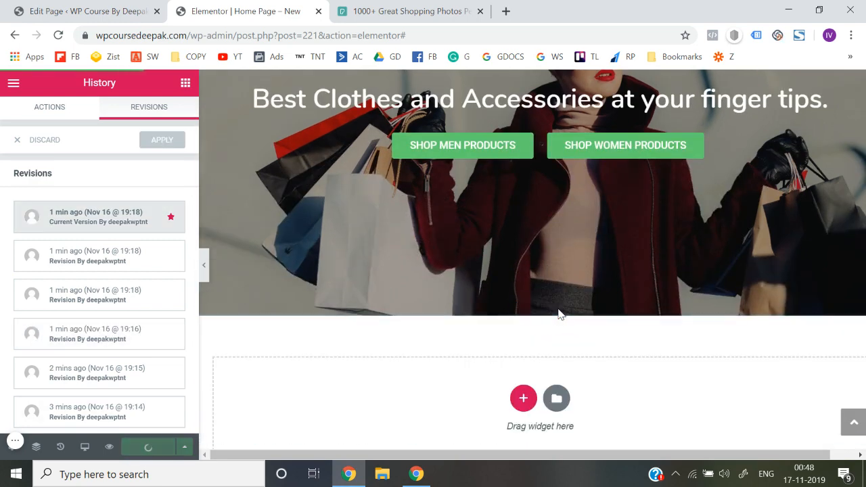
Turn off Hide On Mobile for the hero's inner section holding the Shop Men and Shop Women buttons
{"action": "scroll", "coordinate": [342, 240], "scroll_direction": "up", "scroll_amount": 2}
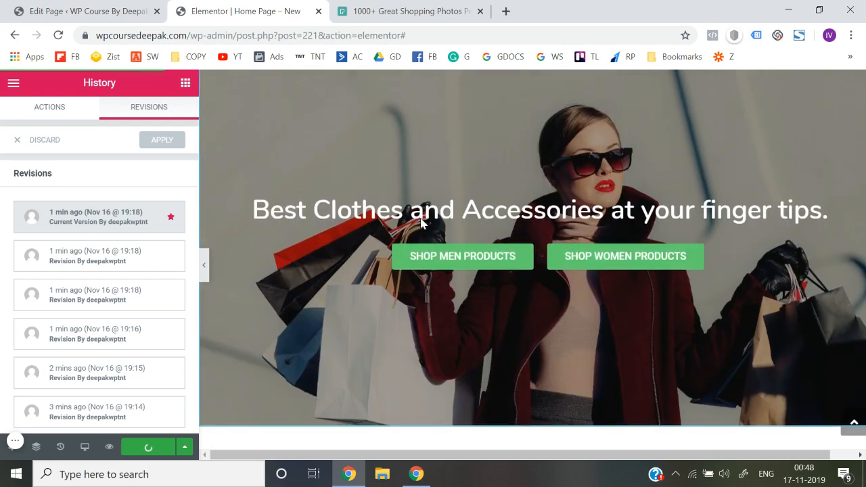
{"action": "left_click", "coordinate": [532, 260]}
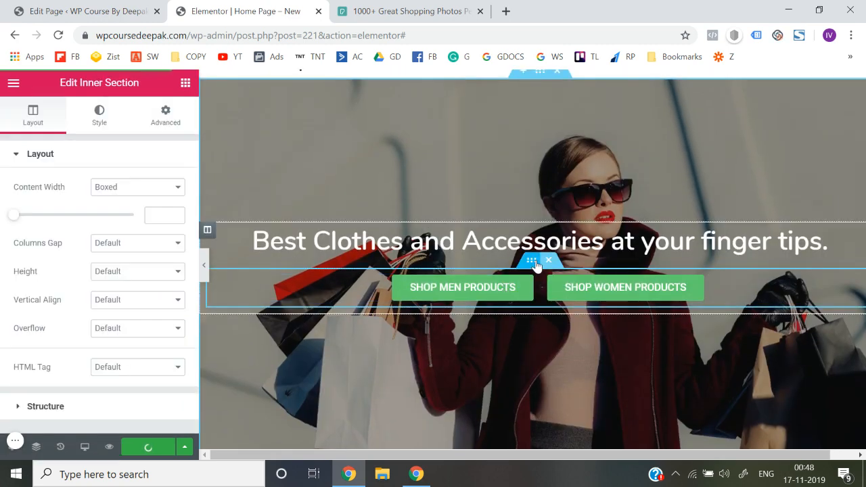
{"action": "left_click", "coordinate": [156, 117]}
{"action": "scroll", "coordinate": [121, 315], "scroll_direction": "down", "scroll_amount": 2}
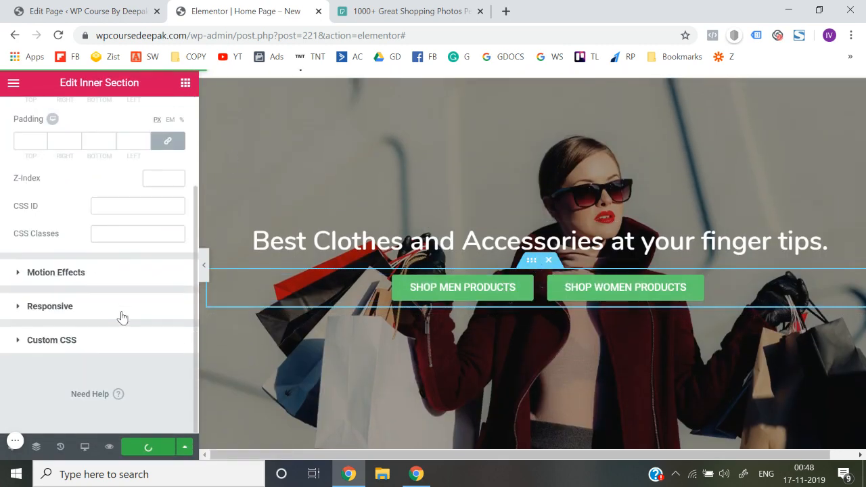
{"action": "left_click", "coordinate": [49, 306]}
{"action": "scroll", "coordinate": [81, 305], "scroll_direction": "down", "scroll_amount": 2}
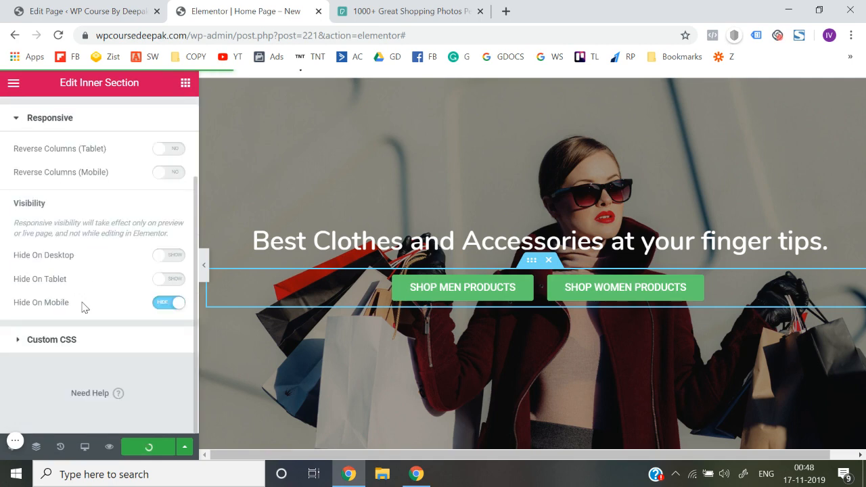
{"action": "left_click", "coordinate": [162, 307]}
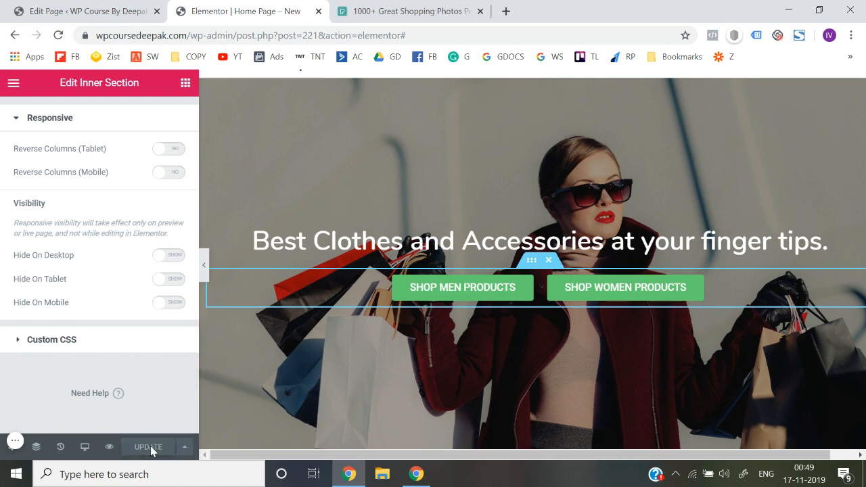
Check the hero section at full width with the editing panel hidden, and restore the panel
{"action": "scroll", "coordinate": [299, 327], "scroll_direction": "up", "scroll_amount": 1}
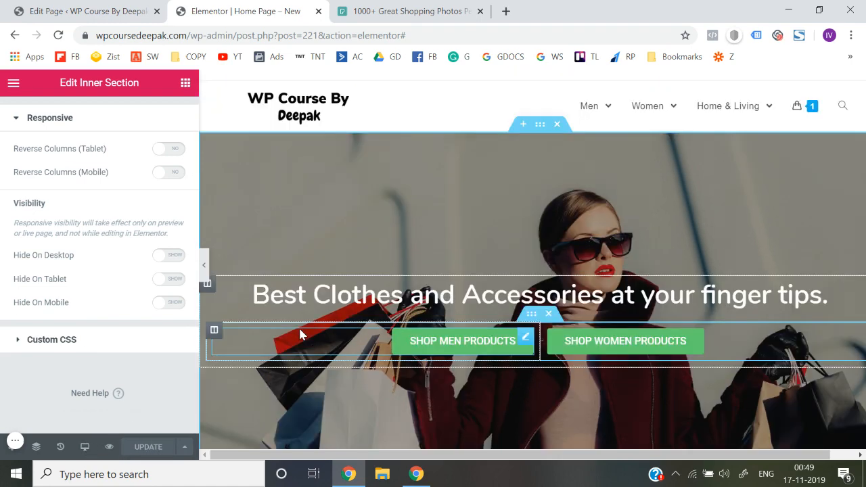
{"action": "scroll", "coordinate": [425, 247], "scroll_direction": "down", "scroll_amount": 2}
{"action": "scroll", "coordinate": [424, 245], "scroll_direction": "up", "scroll_amount": 2}
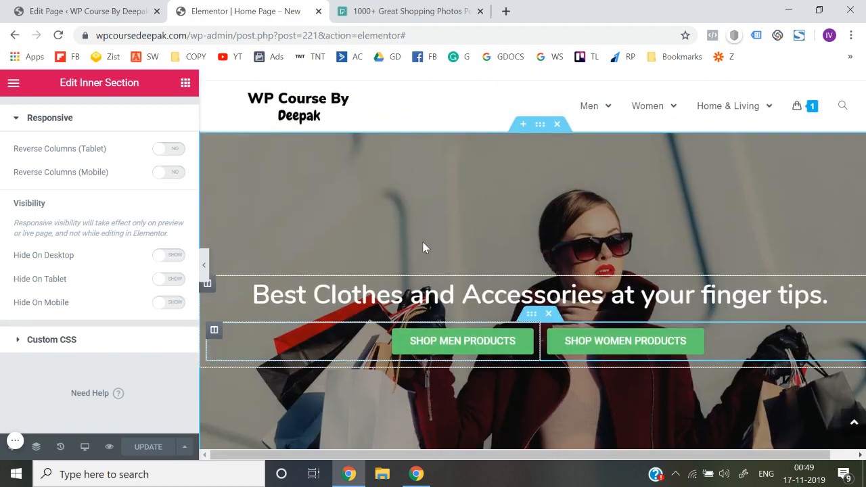
{"action": "left_click", "coordinate": [204, 264]}
{"action": "scroll", "coordinate": [205, 267], "scroll_direction": "down", "scroll_amount": 2}
{"action": "scroll", "coordinate": [204, 270], "scroll_direction": "up", "scroll_amount": 2}
{"action": "left_click", "coordinate": [3, 264]}
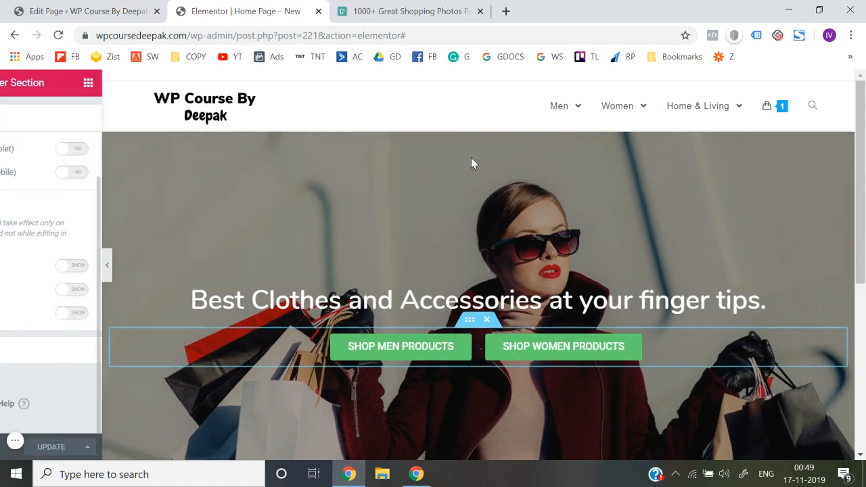
Hide the whole hero section on mobile through its responsive visibility settings and update the page
{"action": "left_click", "coordinate": [541, 125]}
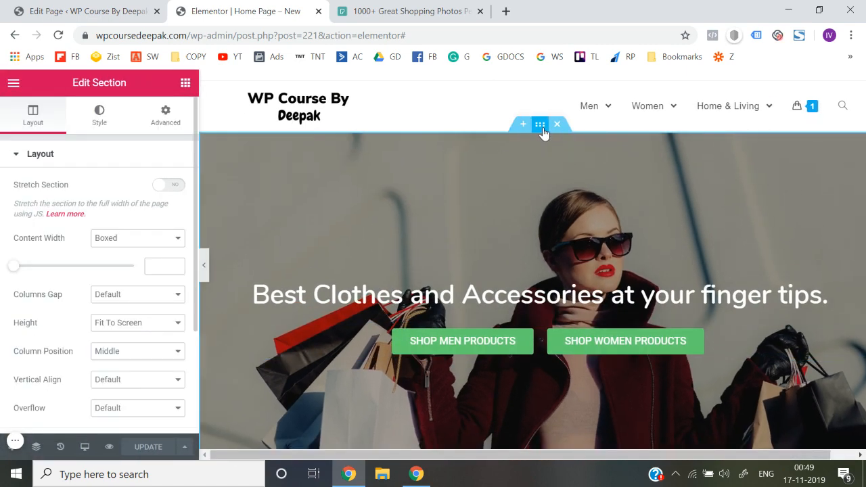
{"action": "left_click", "coordinate": [165, 119]}
{"action": "scroll", "coordinate": [116, 336], "scroll_direction": "down", "scroll_amount": 2}
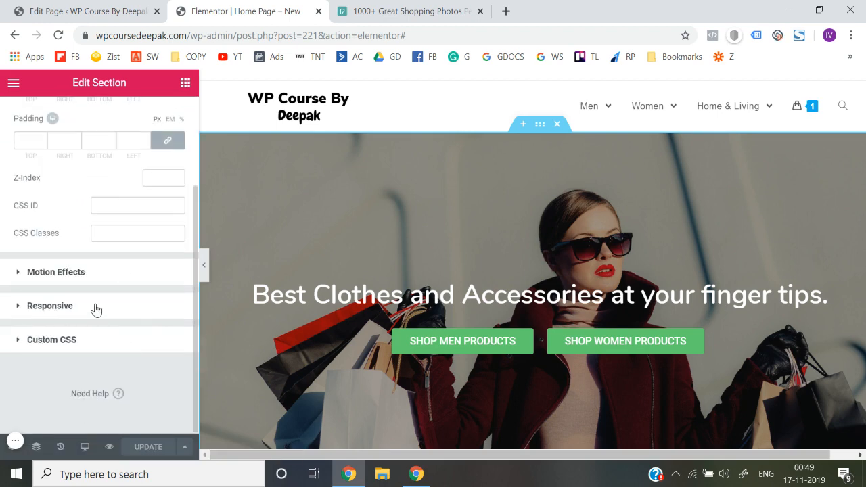
{"action": "left_click", "coordinate": [96, 308]}
{"action": "left_click", "coordinate": [175, 309]}
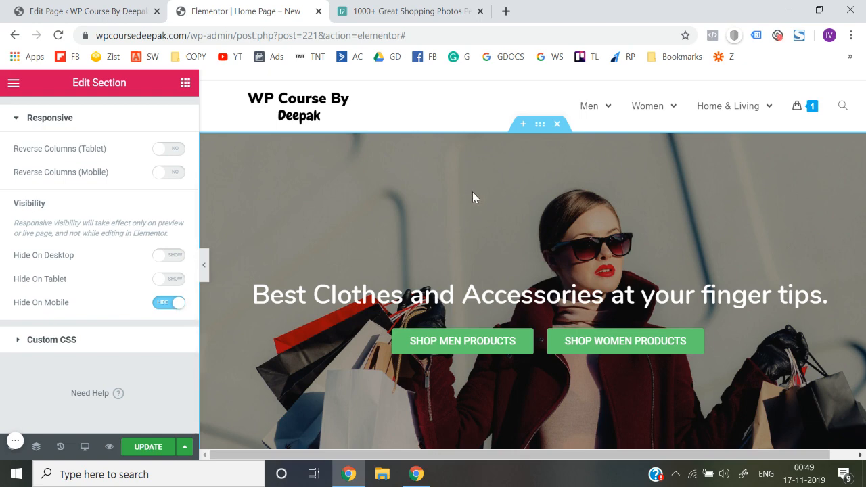
{"action": "scroll", "coordinate": [473, 192], "scroll_direction": "down", "scroll_amount": 2}
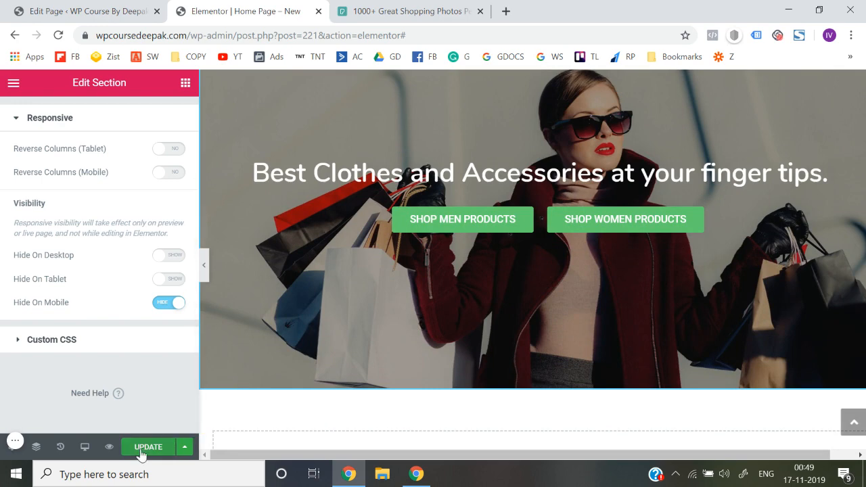
{"action": "left_click", "coordinate": [143, 448]}
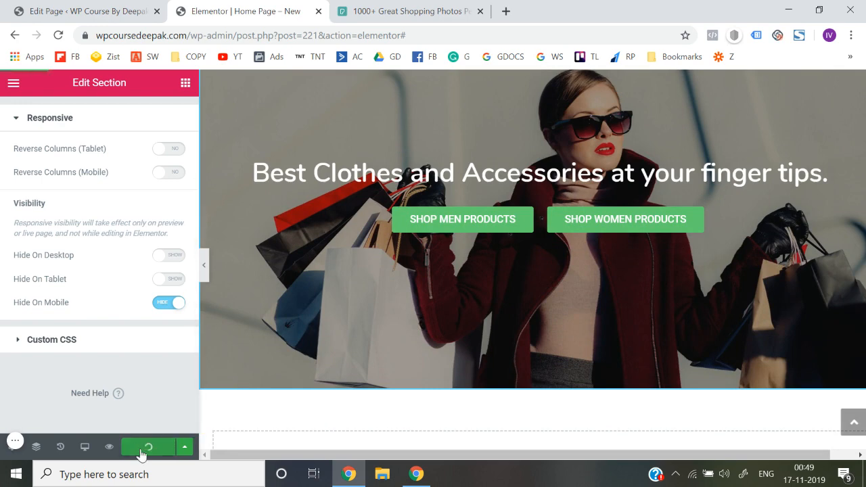
Preview the live page and inspect the hero section's visibility at Galaxy S5 size and at full desktop width
{"action": "left_click", "coordinate": [107, 448]}
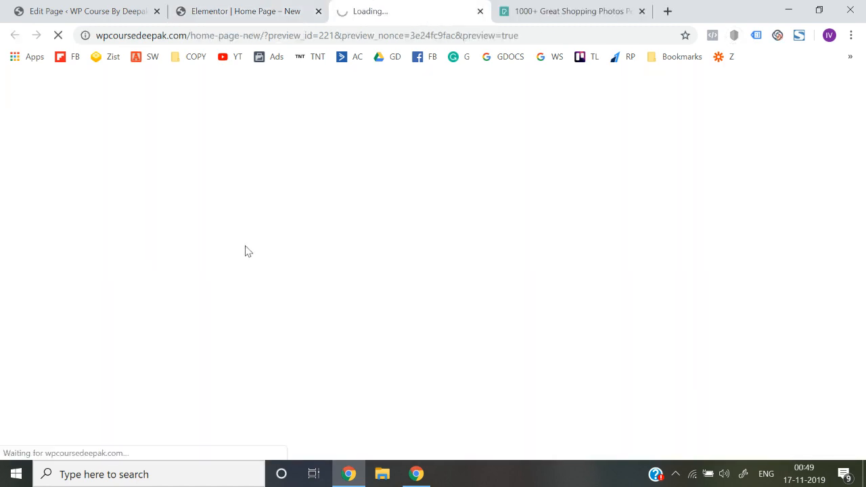
{"action": "scroll", "coordinate": [309, 219], "scroll_direction": "down", "scroll_amount": 2}
{"action": "scroll", "coordinate": [314, 226], "scroll_direction": "up", "scroll_amount": 2}
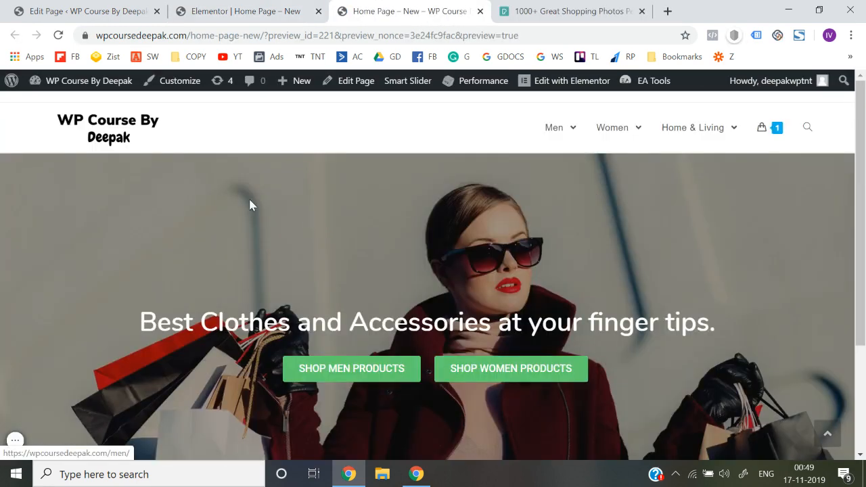
{"action": "right_click", "coordinate": [224, 202]}
{"action": "left_click", "coordinate": [274, 370]}
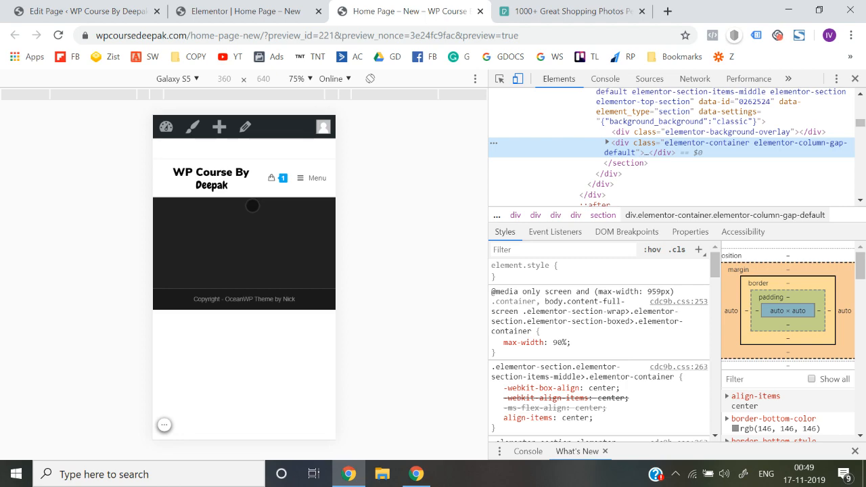
{"action": "left_click", "coordinate": [854, 80]}
{"action": "scroll", "coordinate": [519, 216], "scroll_direction": "down", "scroll_amount": 2}
{"action": "scroll", "coordinate": [519, 217], "scroll_direction": "up", "scroll_amount": 2}
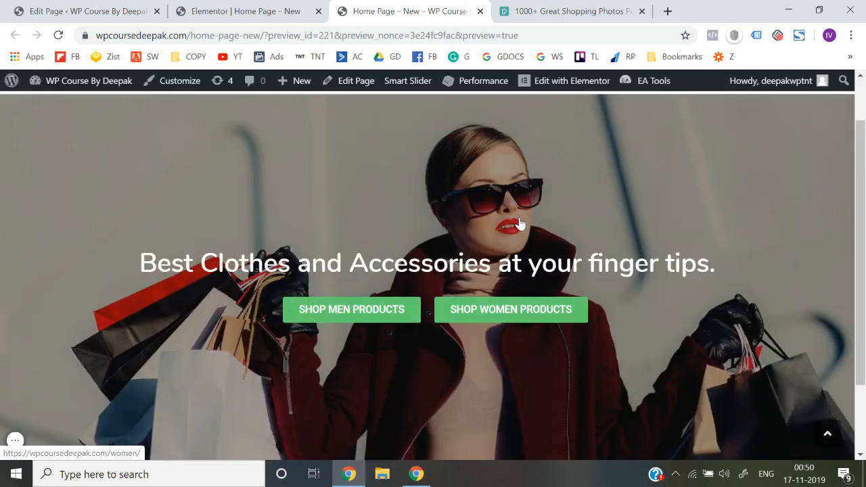
Return to the Elementor editor and duplicate the hero section
{"action": "left_click", "coordinate": [284, 11]}
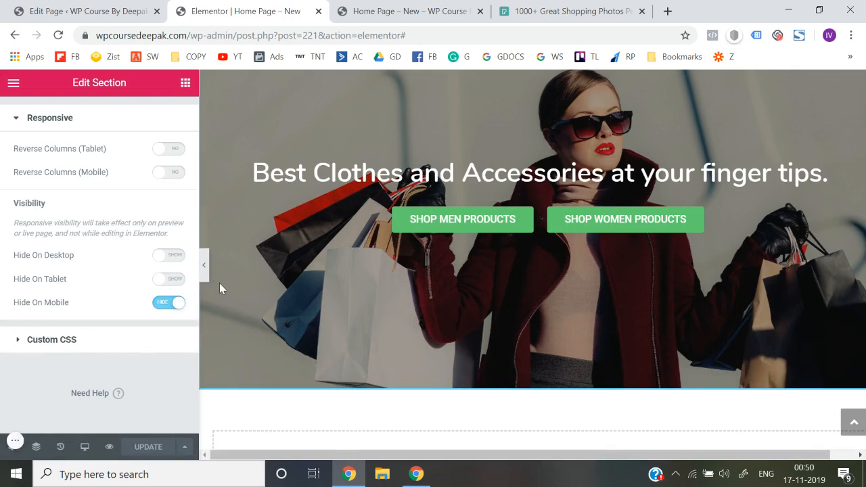
{"action": "scroll", "coordinate": [341, 267], "scroll_direction": "up", "scroll_amount": 2}
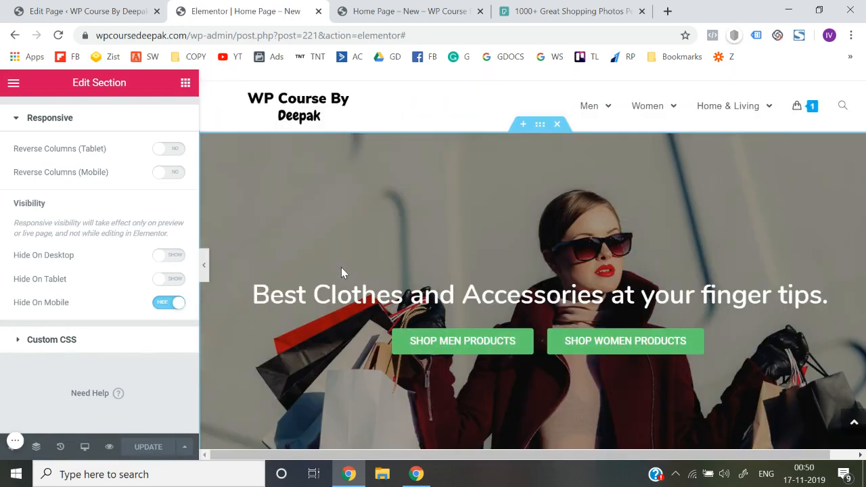
{"action": "right_click", "coordinate": [541, 126]}
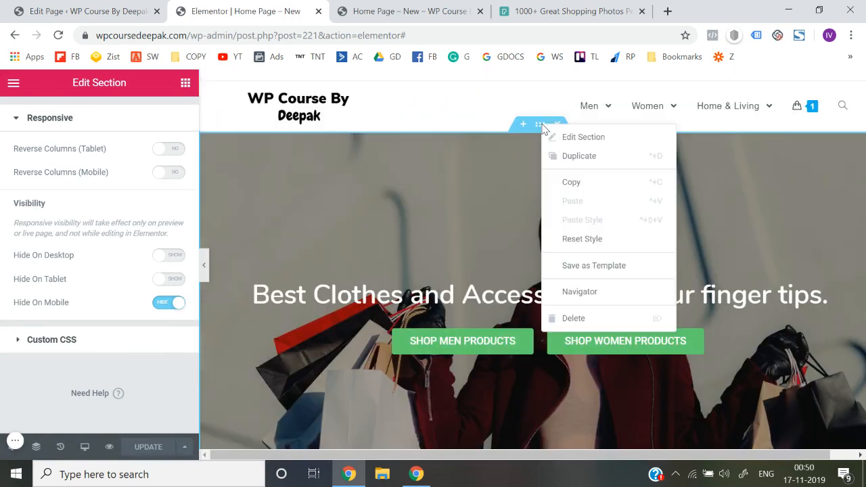
{"action": "left_click", "coordinate": [580, 169]}
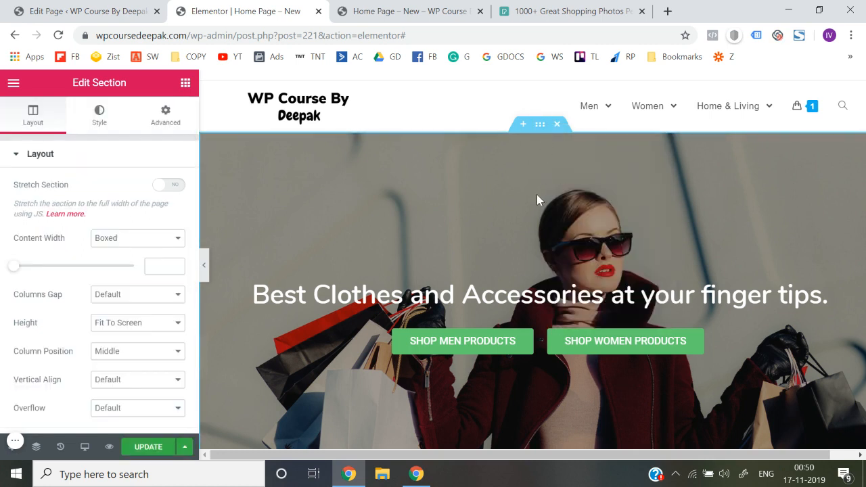
Set the duplicated hero section to hide on desktop and tablet but show on mobile, and update the page
{"action": "scroll", "coordinate": [537, 195], "scroll_direction": "down", "scroll_amount": 5}
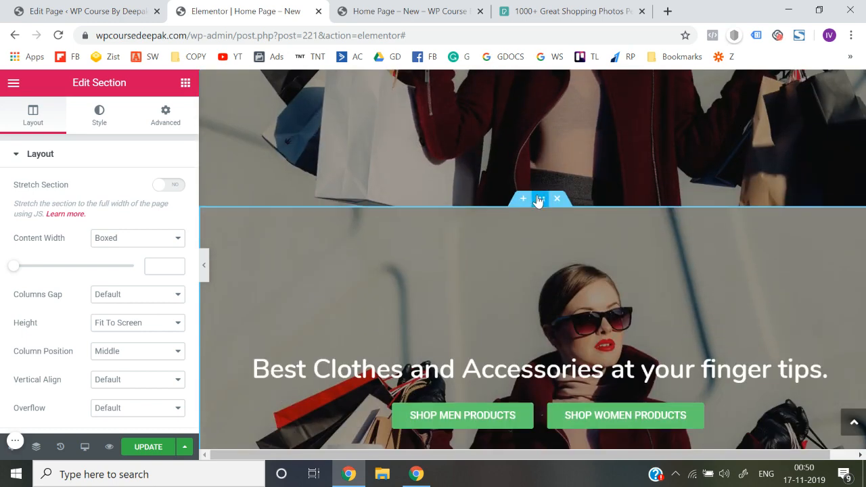
{"action": "right_click", "coordinate": [540, 204]}
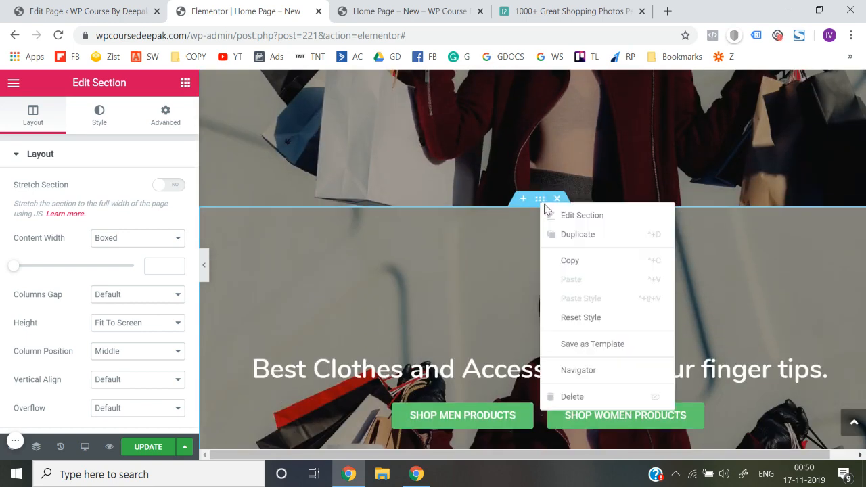
{"action": "left_click", "coordinate": [554, 216]}
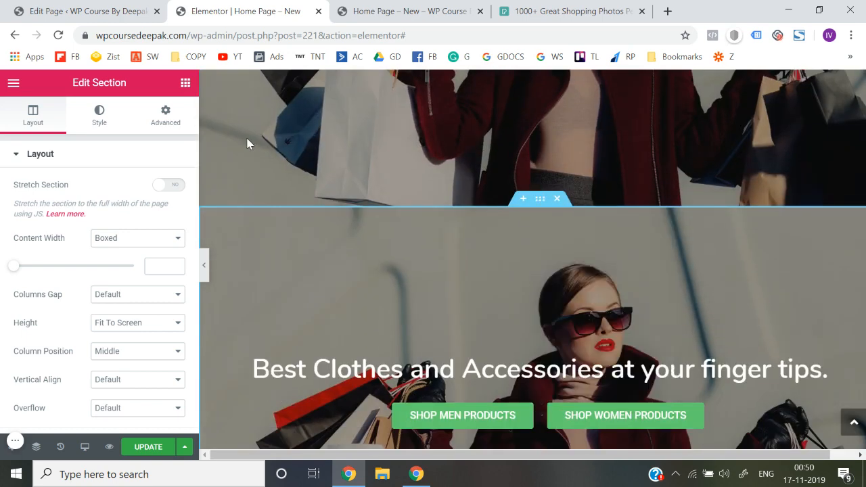
{"action": "left_click", "coordinate": [164, 114]}
{"action": "scroll", "coordinate": [138, 308], "scroll_direction": "down", "scroll_amount": 3}
{"action": "left_click", "coordinate": [102, 309]}
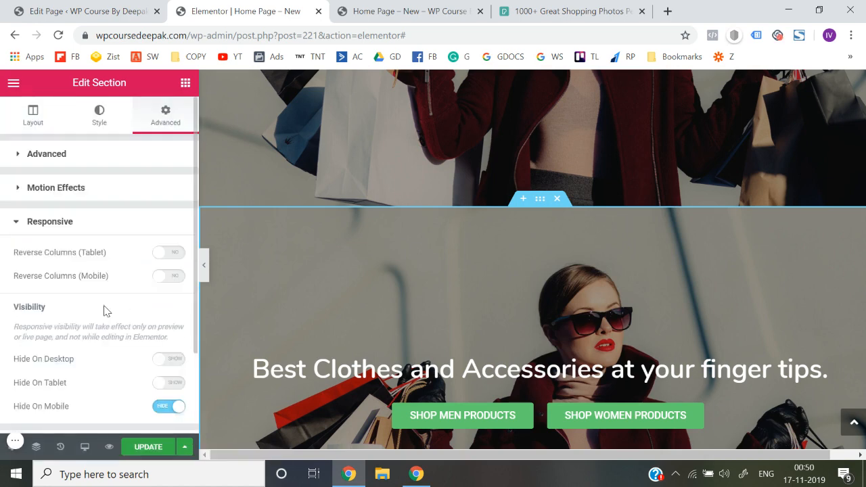
{"action": "scroll", "coordinate": [105, 312], "scroll_direction": "down", "scroll_amount": 2}
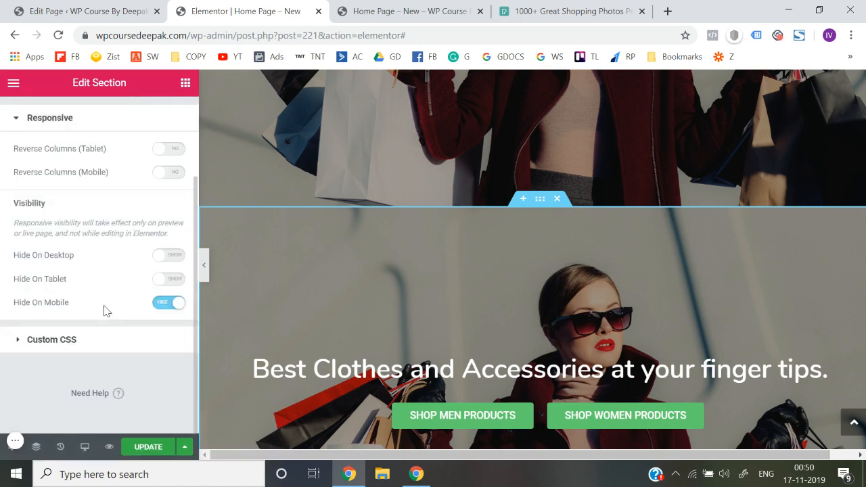
{"action": "left_click", "coordinate": [171, 309]}
{"action": "left_click", "coordinate": [175, 255]}
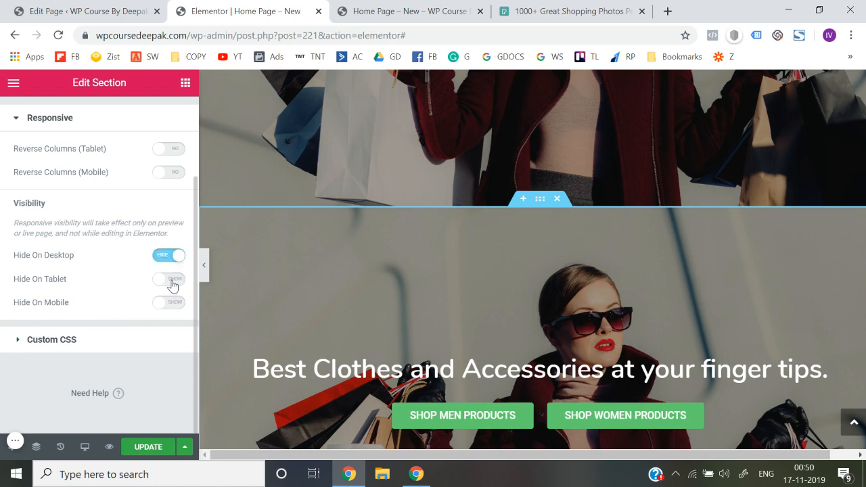
{"action": "left_click", "coordinate": [171, 280]}
{"action": "left_click", "coordinate": [153, 448]}
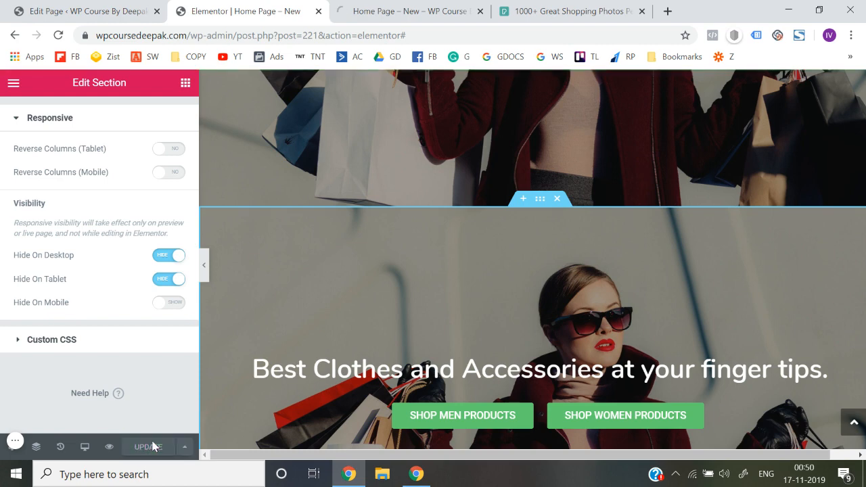
Switch to mobile preview and set the duplicated hero section's mobile background image position to Top Center
{"action": "left_click", "coordinate": [83, 452]}
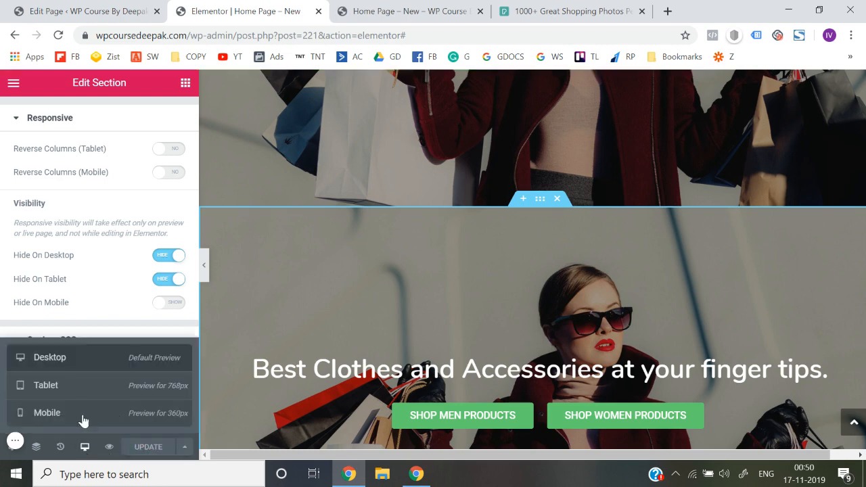
{"action": "left_click", "coordinate": [81, 412]}
{"action": "scroll", "coordinate": [465, 285], "scroll_direction": "up", "scroll_amount": 3}
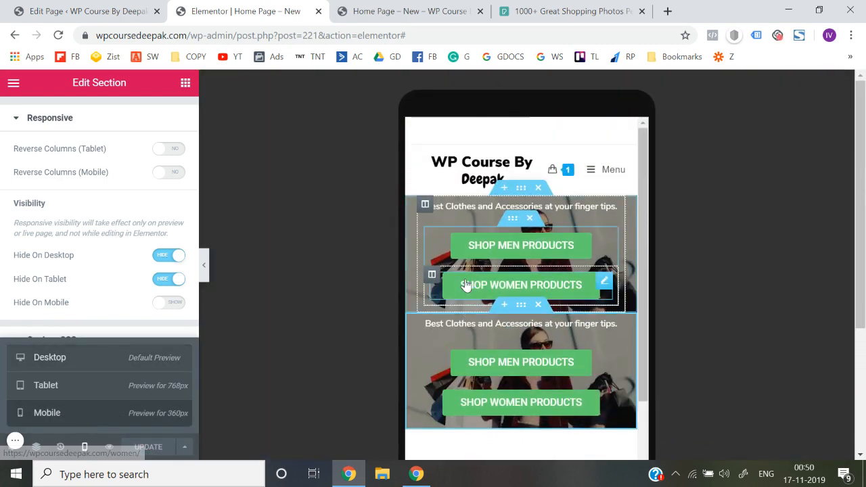
{"action": "scroll", "coordinate": [526, 242], "scroll_direction": "down", "scroll_amount": 1}
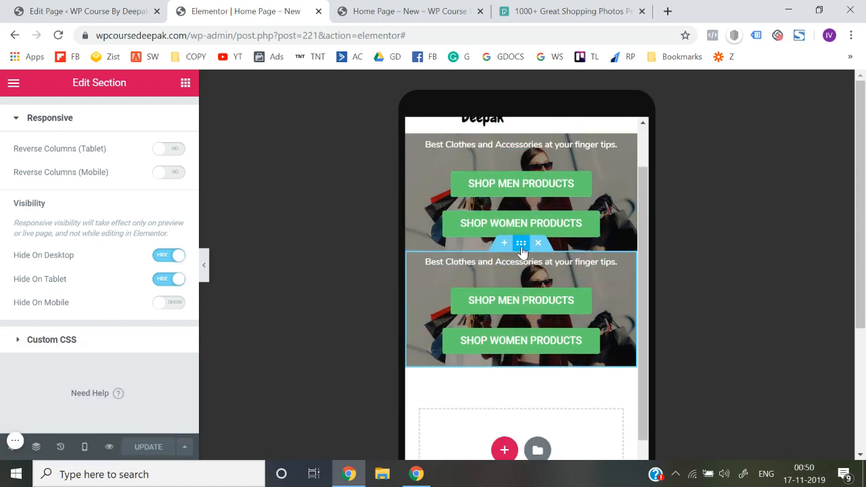
{"action": "right_click", "coordinate": [521, 252]}
{"action": "left_click", "coordinate": [531, 258]}
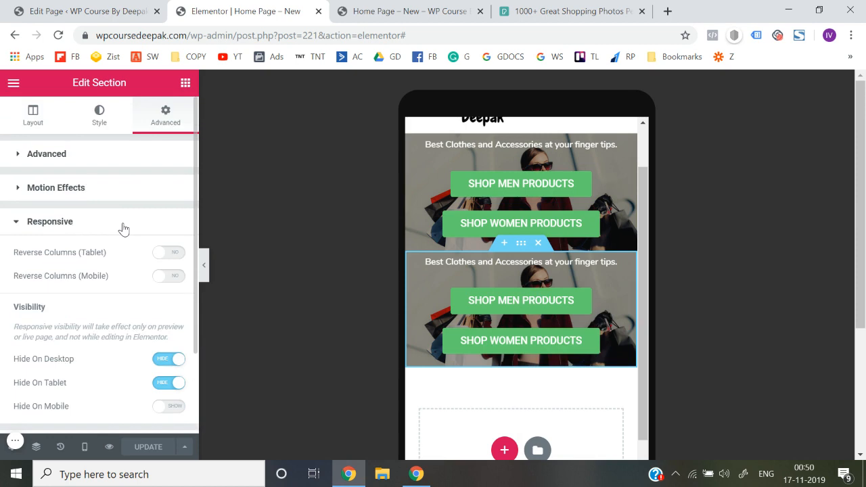
{"action": "left_click", "coordinate": [101, 121]}
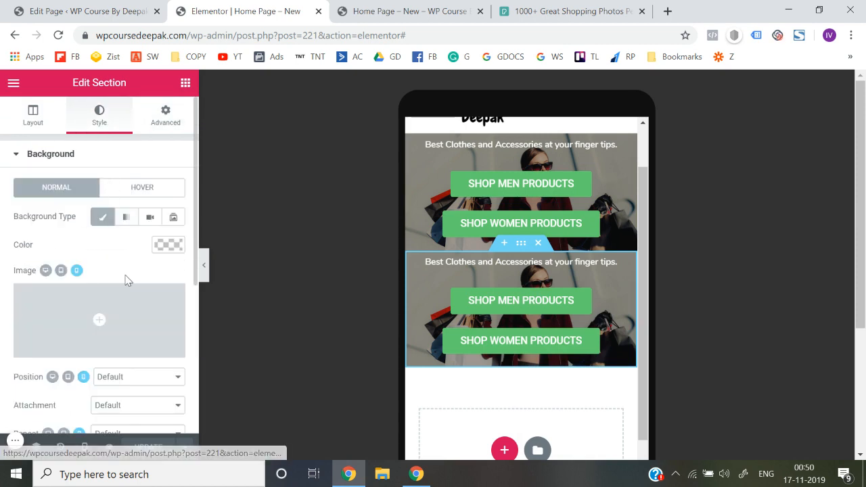
{"action": "scroll", "coordinate": [125, 284], "scroll_direction": "down", "scroll_amount": 2}
{"action": "left_click", "coordinate": [124, 289]}
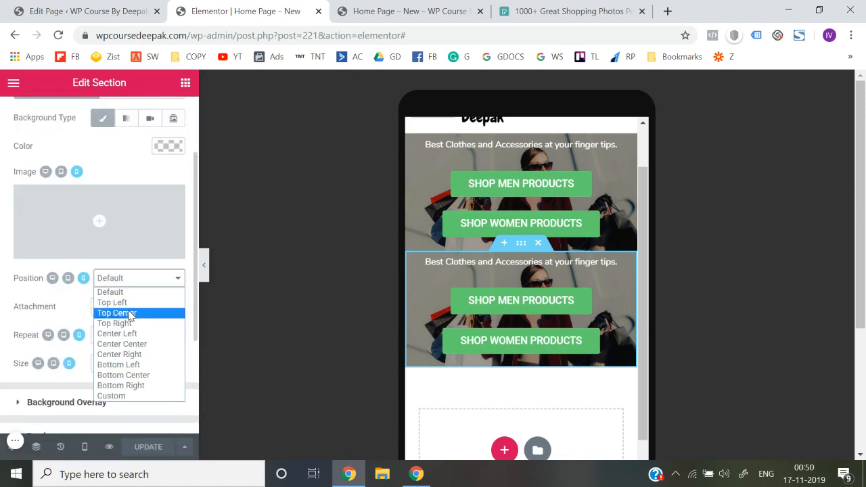
{"action": "left_click", "coordinate": [131, 313]}
{"action": "scroll", "coordinate": [130, 317], "scroll_direction": "up", "scroll_amount": 5}
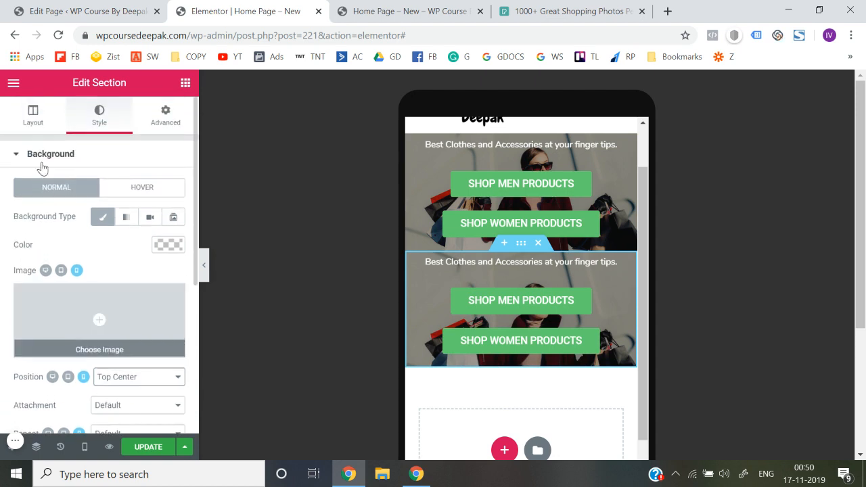
Set the duplicated hero section's height to Min Height in its layout settings
{"action": "left_click", "coordinate": [34, 116]}
{"action": "left_click", "coordinate": [141, 296]}
{"action": "left_click", "coordinate": [141, 296]}
{"action": "scroll", "coordinate": [143, 296], "scroll_direction": "down", "scroll_amount": 1}
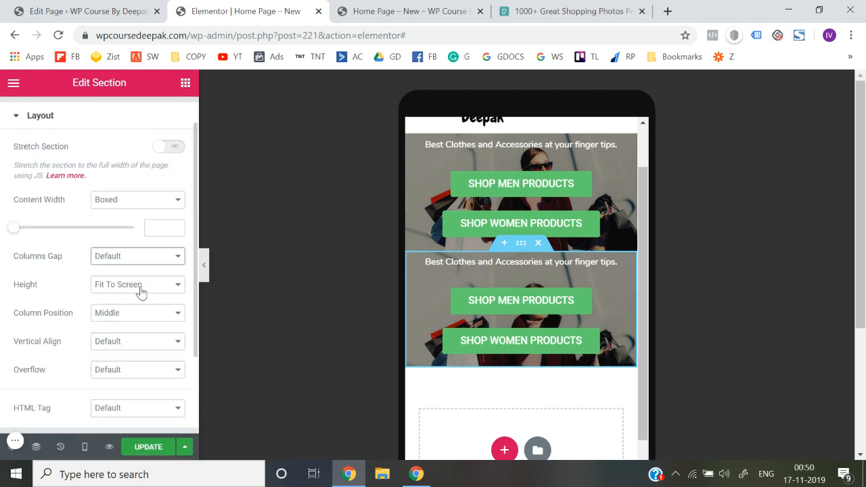
{"action": "left_click", "coordinate": [141, 291]}
{"action": "left_click", "coordinate": [133, 319]}
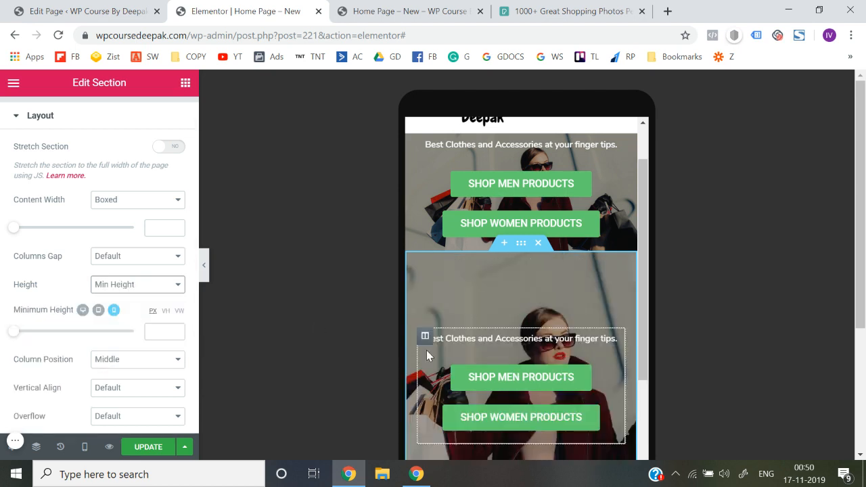
Set the mobile font size of the duplicated section's "Best Clothes and Accessories at your finger tips." heading to 28 px
{"action": "scroll", "coordinate": [426, 350], "scroll_direction": "down", "scroll_amount": 1}
{"action": "left_click", "coordinate": [472, 266]}
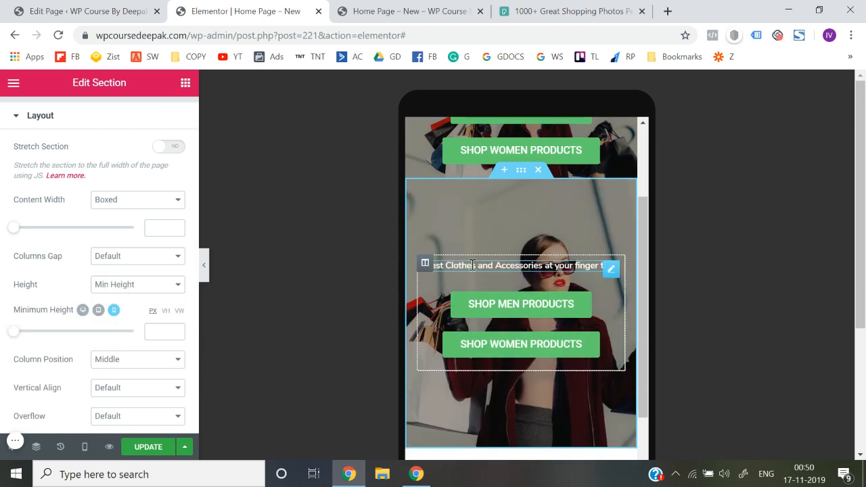
{"action": "left_click", "coordinate": [98, 118]}
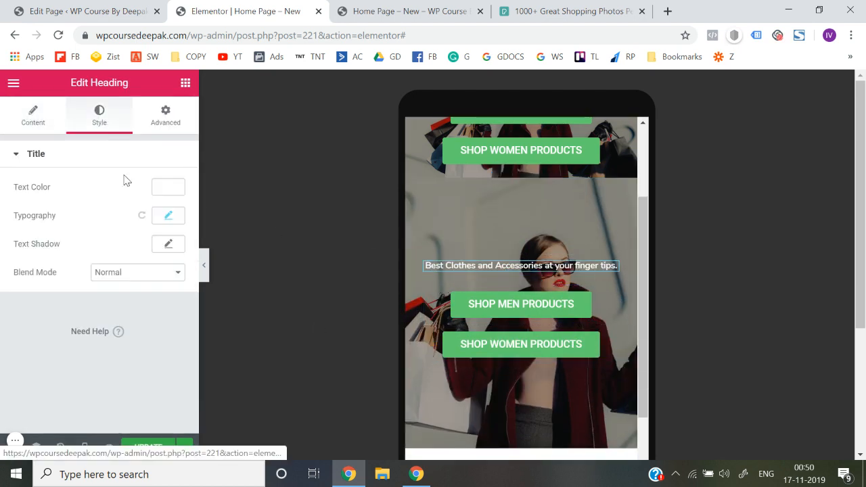
{"action": "left_click", "coordinate": [169, 217]}
{"action": "left_click", "coordinate": [165, 295]}
{"action": "left_click", "coordinate": [166, 296]}
{"action": "left_click", "coordinate": [165, 295]}
{"action": "left_click", "coordinate": [166, 296]}
{"action": "left_click", "coordinate": [166, 296]}
{"action": "left_click", "coordinate": [165, 295]}
{"action": "left_click", "coordinate": [166, 295]}
{"action": "left_click", "coordinate": [166, 296]}
{"action": "left_click", "coordinate": [165, 296]}
{"action": "left_click", "coordinate": [165, 296]}
{"action": "left_click", "coordinate": [165, 297]}
{"action": "left_click", "coordinate": [166, 296]}
{"action": "left_click", "coordinate": [166, 297]}
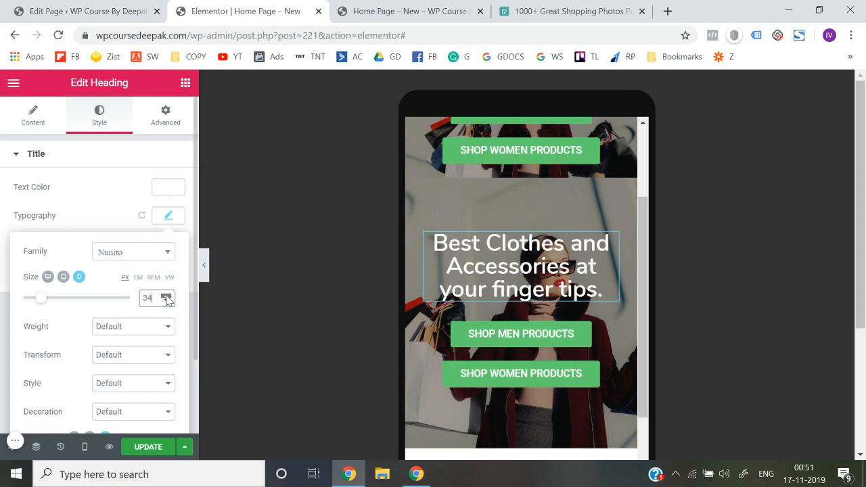
{"action": "left_click", "coordinate": [166, 301]}
{"action": "left_click", "coordinate": [166, 301]}
{"action": "left_click", "coordinate": [165, 301]}
{"action": "left_click", "coordinate": [166, 301]}
{"action": "left_click", "coordinate": [166, 301]}
{"action": "left_click", "coordinate": [166, 301]}
{"action": "left_click", "coordinate": [165, 301]}
{"action": "left_click", "coordinate": [166, 301]}
{"action": "left_click", "coordinate": [166, 301]}
{"action": "left_click", "coordinate": [166, 301]}
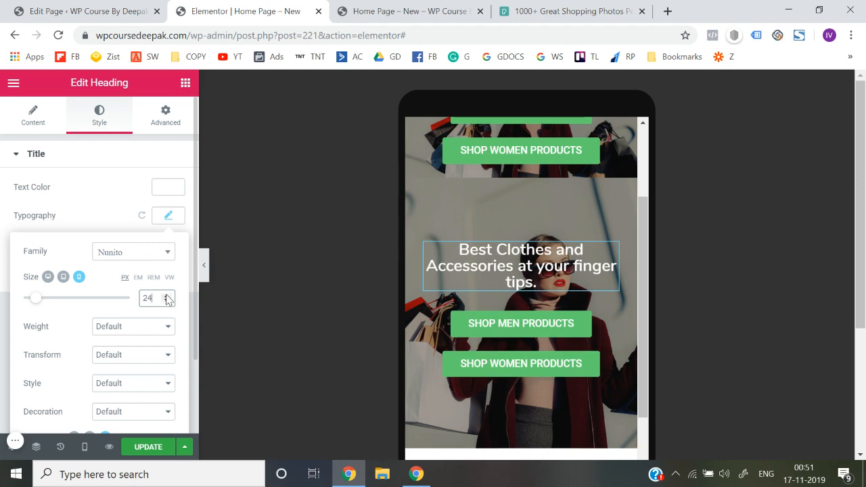
{"action": "left_click", "coordinate": [166, 298]}
{"action": "left_click", "coordinate": [165, 298]}
{"action": "left_click", "coordinate": [166, 297]}
{"action": "left_click", "coordinate": [166, 298]}
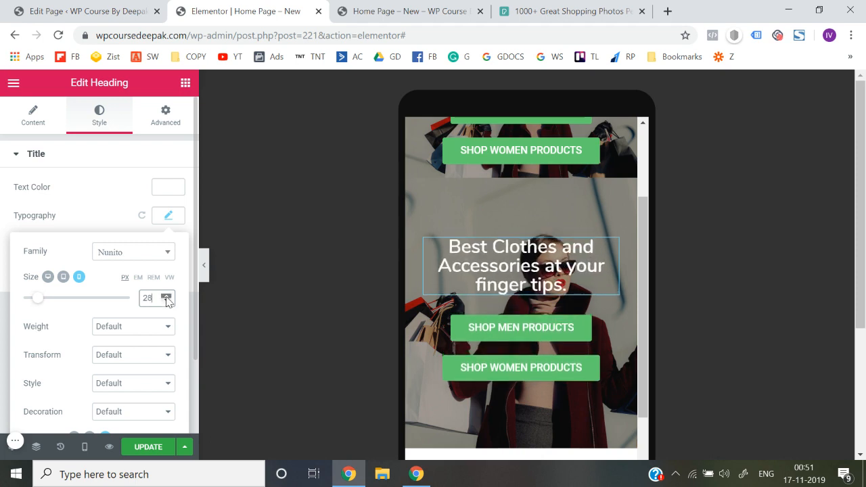
{"action": "left_click", "coordinate": [1, 274]}
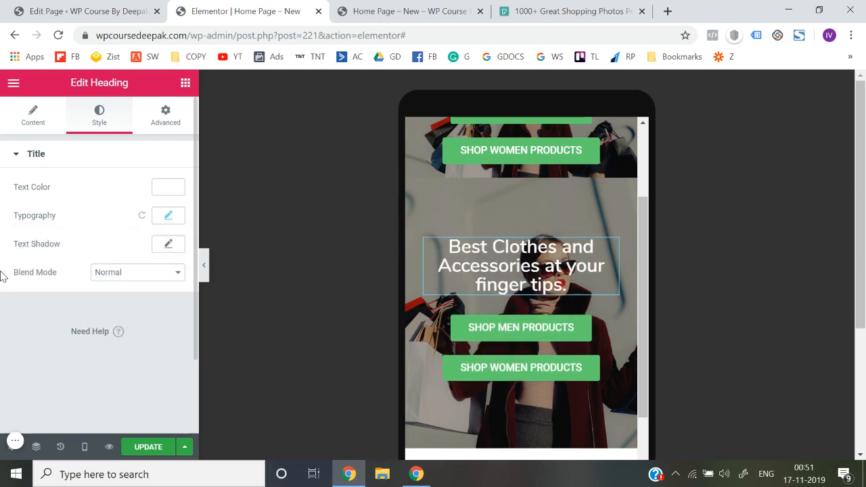
Set the duplicated hero section's column position to Bottom
{"action": "left_click", "coordinate": [521, 170]}
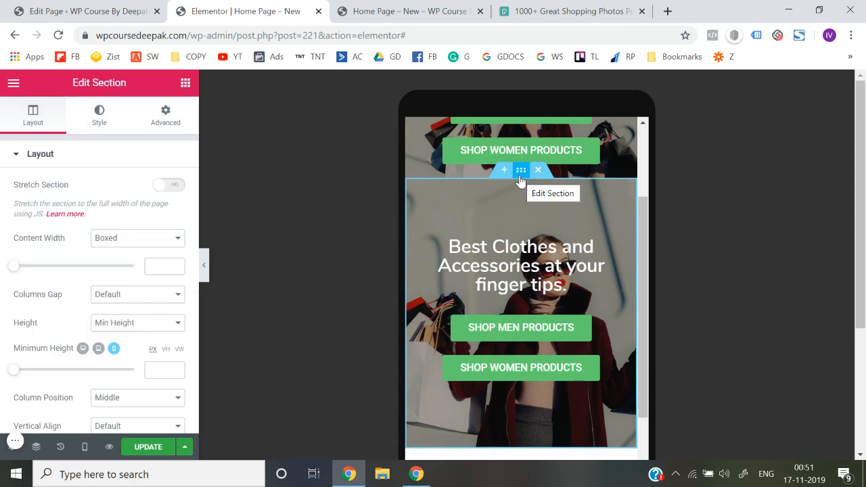
{"action": "left_click", "coordinate": [30, 152]}
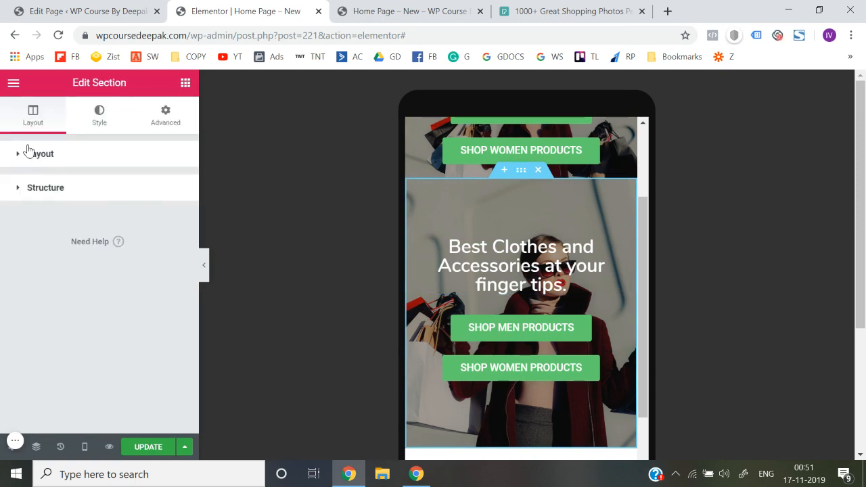
{"action": "left_click", "coordinate": [28, 150]}
{"action": "scroll", "coordinate": [5, 250], "scroll_direction": "down", "scroll_amount": 2}
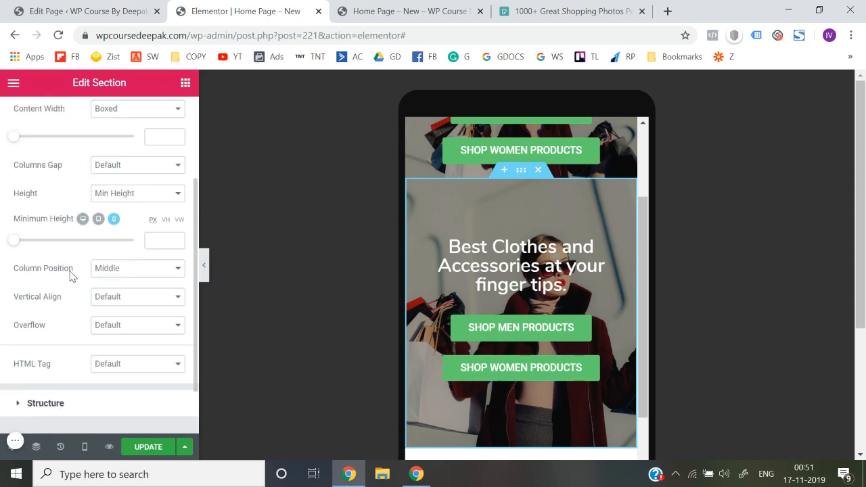
{"action": "left_click", "coordinate": [105, 273]}
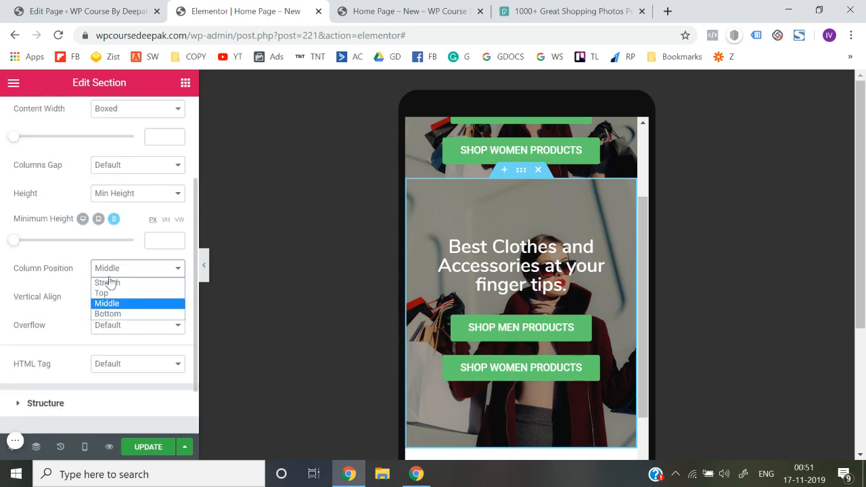
{"action": "left_click", "coordinate": [115, 315]}
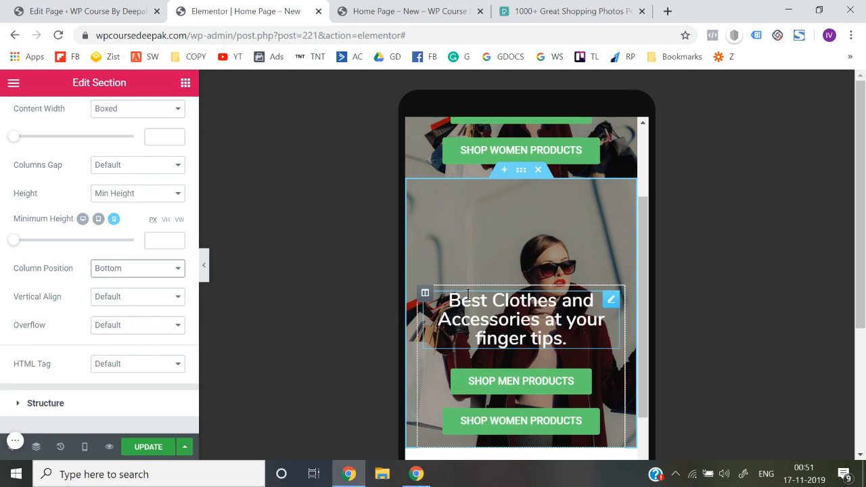
Hide the editing panel to examine the mobile hero's layout in the phone preview, and restore the panel
{"action": "left_click", "coordinate": [207, 272]}
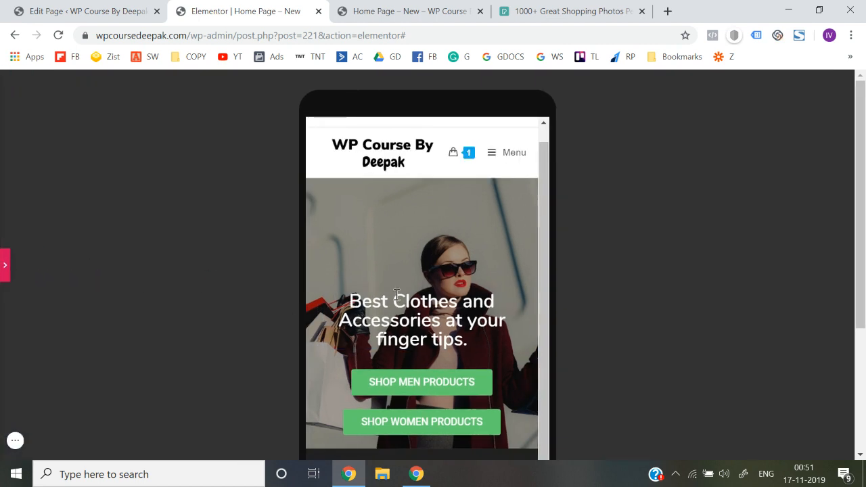
{"action": "scroll", "coordinate": [397, 294], "scroll_direction": "down", "scroll_amount": 1}
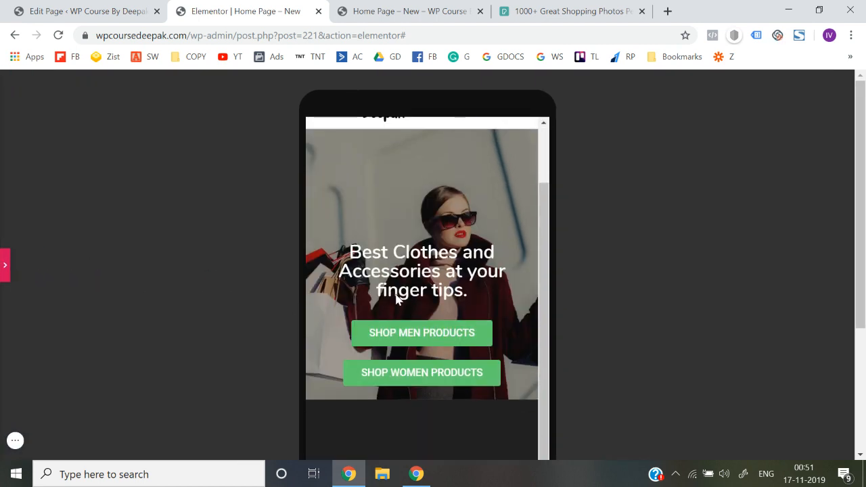
{"action": "scroll", "coordinate": [396, 299], "scroll_direction": "up", "scroll_amount": 1}
{"action": "scroll", "coordinate": [396, 298], "scroll_direction": "down", "scroll_amount": 1}
{"action": "scroll", "coordinate": [397, 295], "scroll_direction": "up", "scroll_amount": 1}
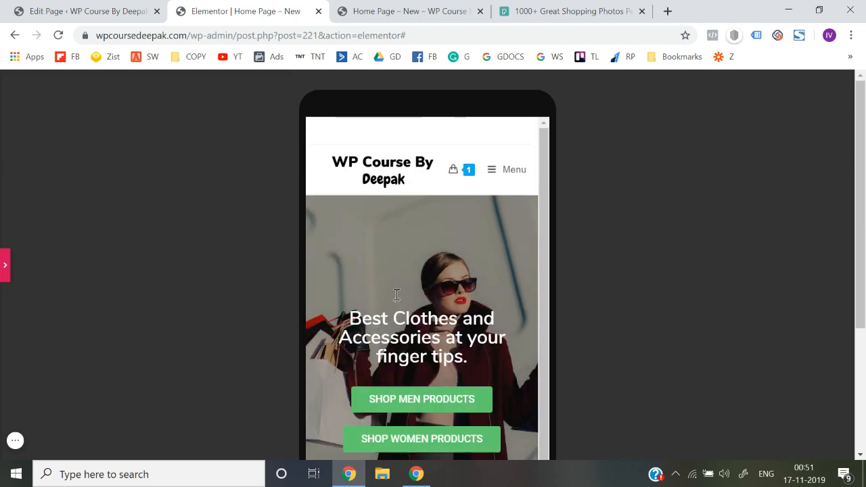
{"action": "scroll", "coordinate": [373, 244], "scroll_direction": "down", "scroll_amount": 2}
{"action": "scroll", "coordinate": [373, 233], "scroll_direction": "up", "scroll_amount": 1}
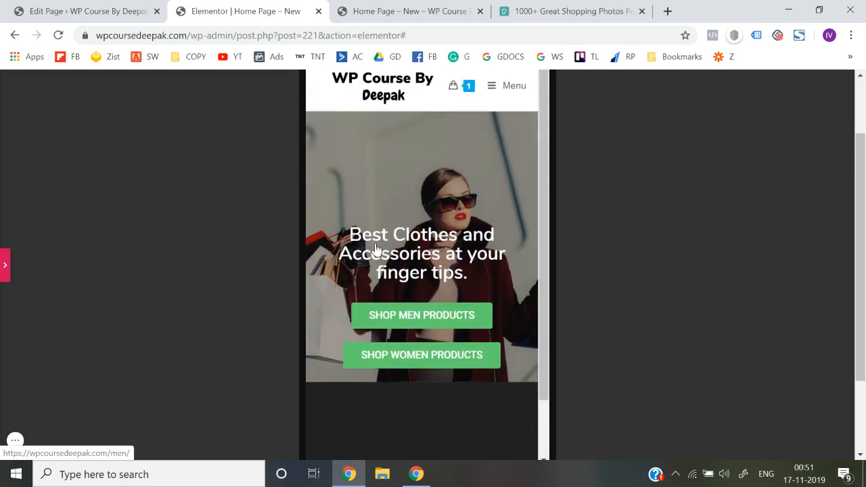
{"action": "scroll", "coordinate": [373, 232], "scroll_direction": "down", "scroll_amount": 1}
{"action": "scroll", "coordinate": [254, 243], "scroll_direction": "up", "scroll_amount": 1}
{"action": "scroll", "coordinate": [254, 243], "scroll_direction": "left", "scroll_amount": 1}
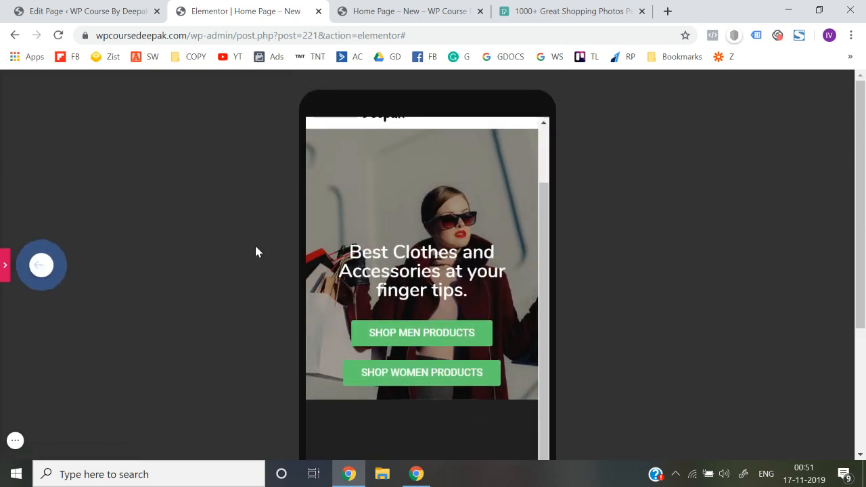
{"action": "scroll", "coordinate": [373, 240], "scroll_direction": "up", "scroll_amount": 1}
{"action": "scroll", "coordinate": [267, 283], "scroll_direction": "down", "scroll_amount": 1}
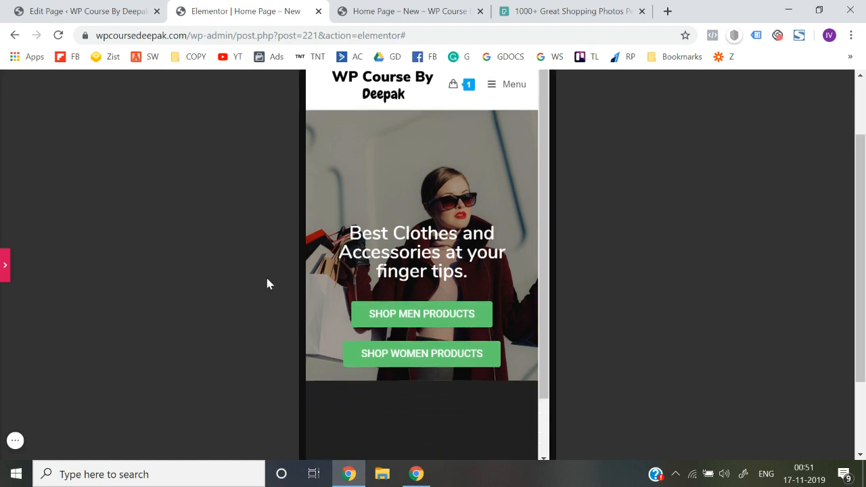
{"action": "scroll", "coordinate": [441, 226], "scroll_direction": "up", "scroll_amount": 1}
{"action": "scroll", "coordinate": [441, 227], "scroll_direction": "down", "scroll_amount": 1}
{"action": "scroll", "coordinate": [441, 227], "scroll_direction": "up", "scroll_amount": 1}
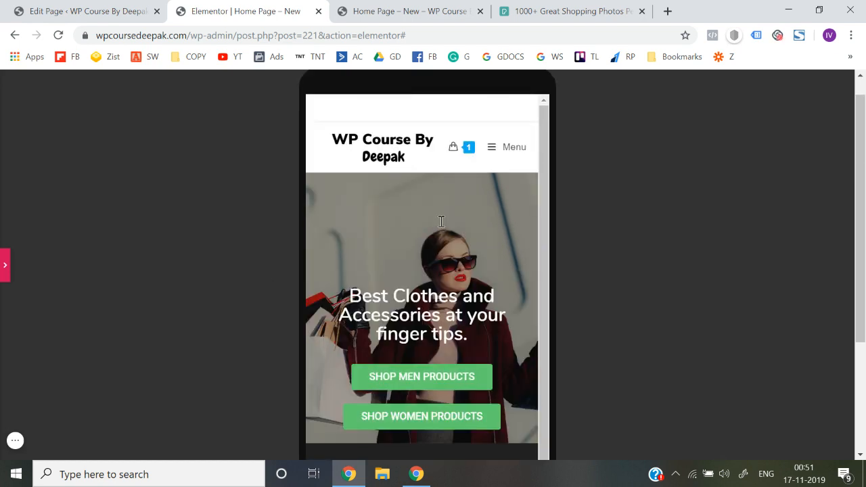
{"action": "left_click", "coordinate": [6, 265]}
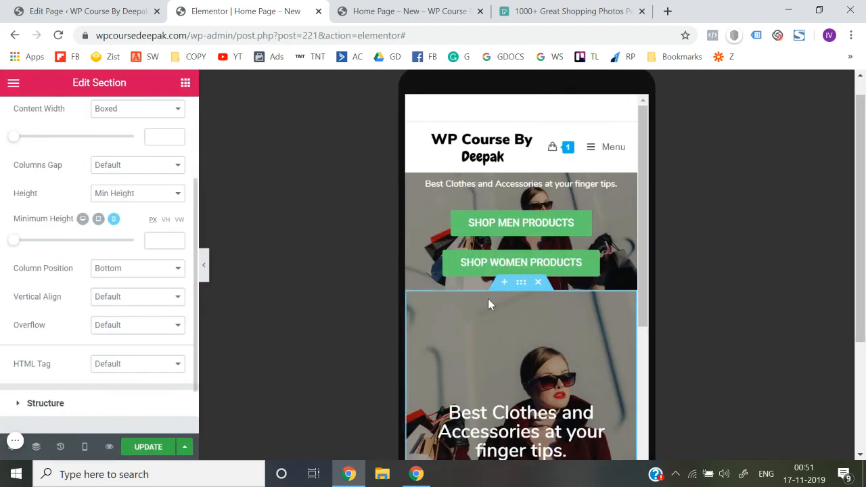
Update the page and preview its hero section live at desktop width
{"action": "left_click", "coordinate": [135, 452]}
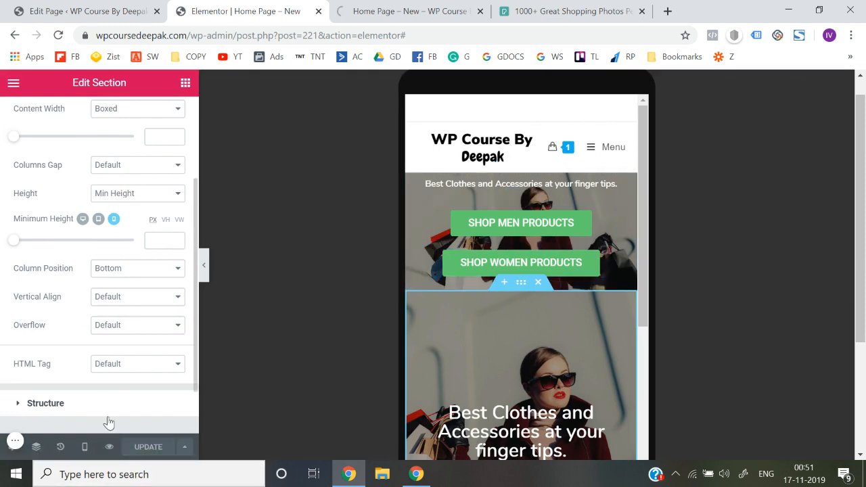
{"action": "left_click", "coordinate": [108, 448]}
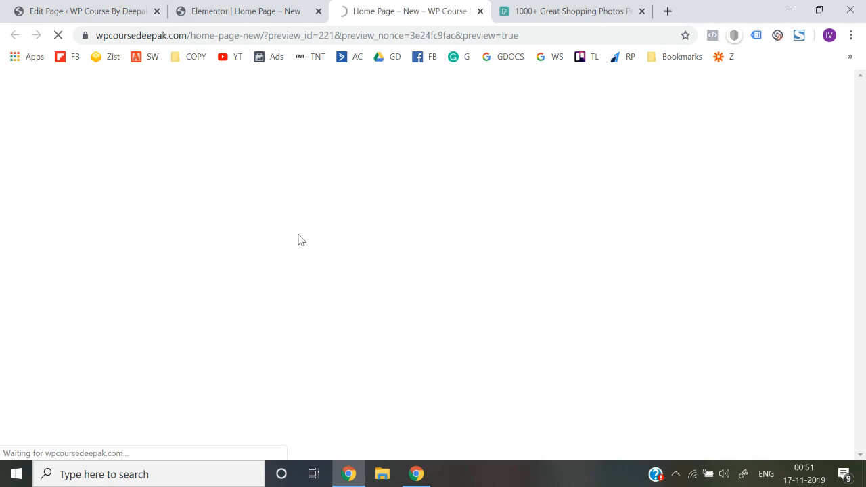
{"action": "scroll", "coordinate": [369, 352], "scroll_direction": "down", "scroll_amount": 3}
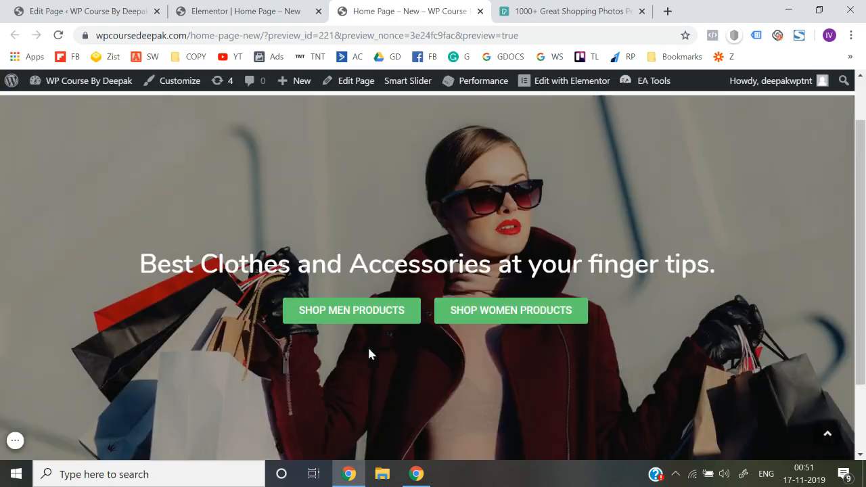
{"action": "scroll", "coordinate": [369, 352], "scroll_direction": "up", "scroll_amount": 3}
{"action": "scroll", "coordinate": [369, 351], "scroll_direction": "down", "scroll_amount": 3}
{"action": "scroll", "coordinate": [368, 352], "scroll_direction": "up", "scroll_amount": 3}
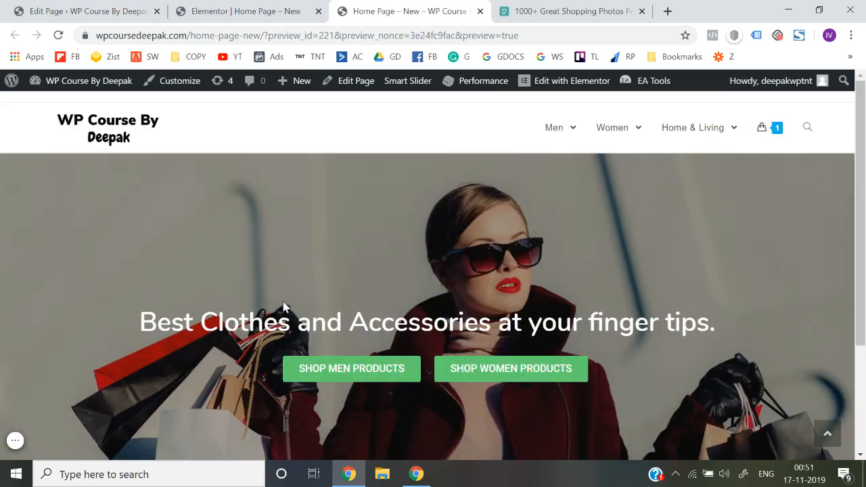
Inspect the live preview at Galaxy S5 size and reload it to check the mobile hero section
{"action": "right_click", "coordinate": [209, 256]}
{"action": "left_click", "coordinate": [272, 437]}
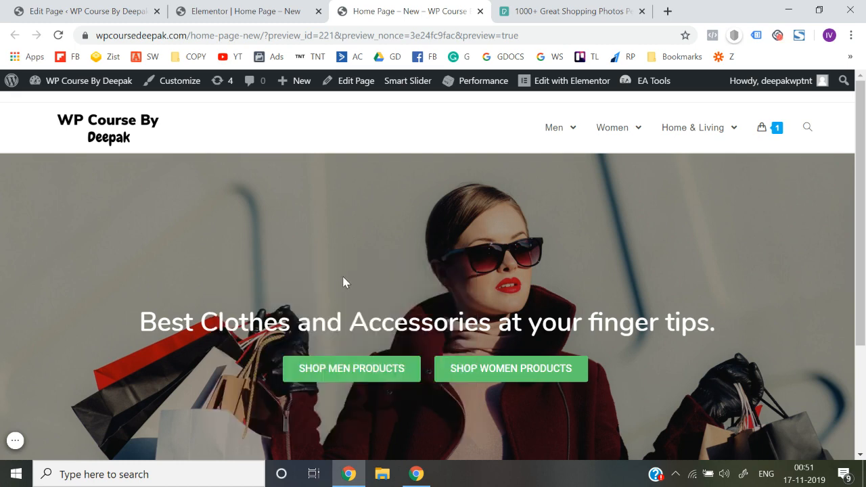
{"action": "left_click", "coordinate": [58, 36]}
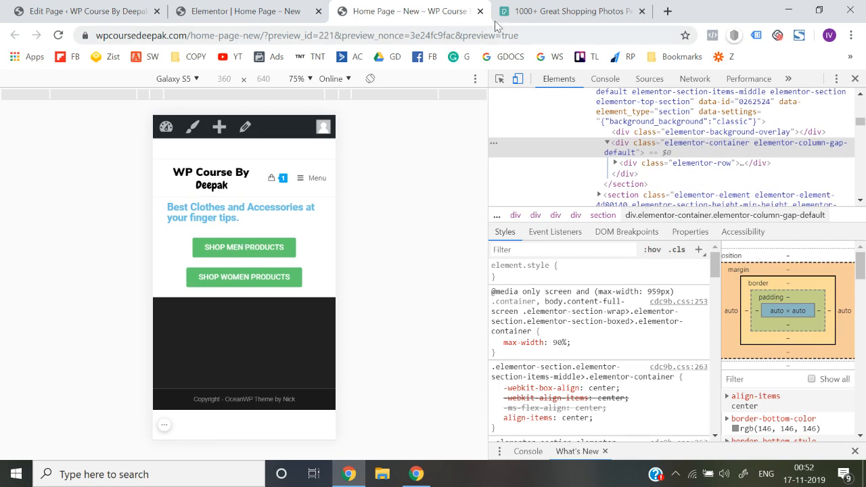
{"action": "left_click", "coordinate": [57, 35]}
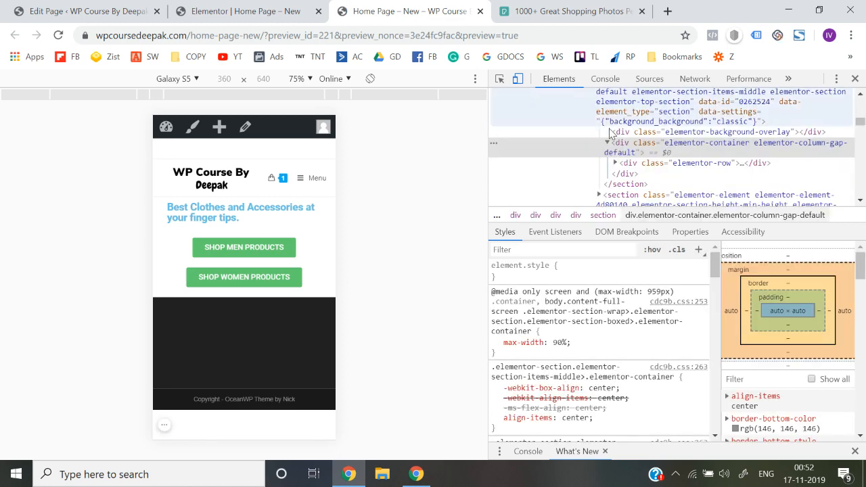
Return to the Elementor editor and compare the mobile hero with the editing panel temporarily hidden
{"action": "left_click", "coordinate": [283, 11]}
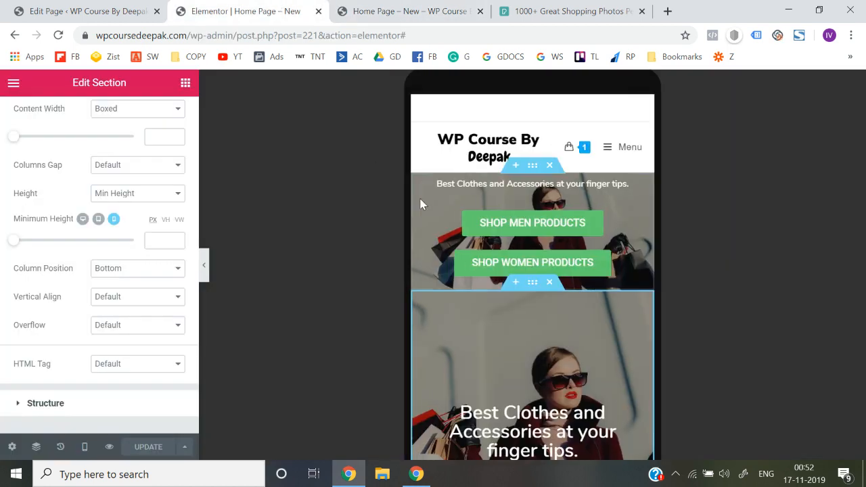
{"action": "left_click", "coordinate": [203, 276]}
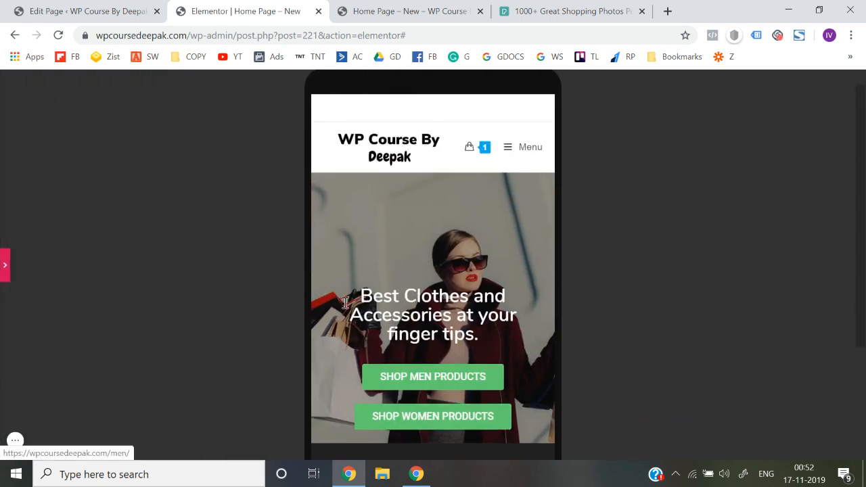
{"action": "left_click", "coordinate": [3, 274]}
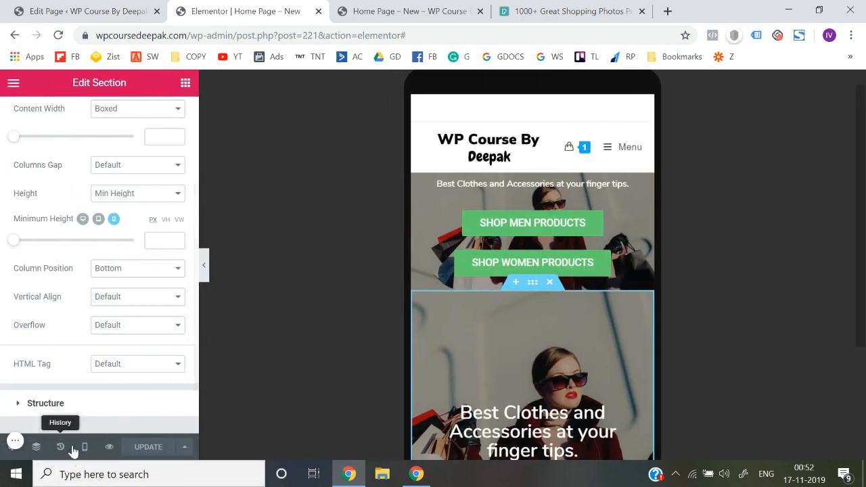
Exit Elementor to the WordPress dashboard and update the Home Page - New page there
{"action": "left_click", "coordinate": [14, 83]}
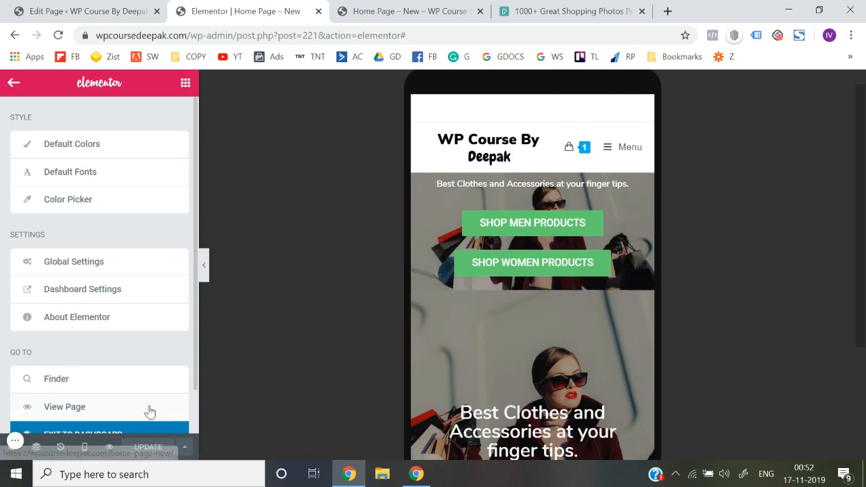
{"action": "scroll", "coordinate": [52, 275], "scroll_direction": "down", "scroll_amount": 2}
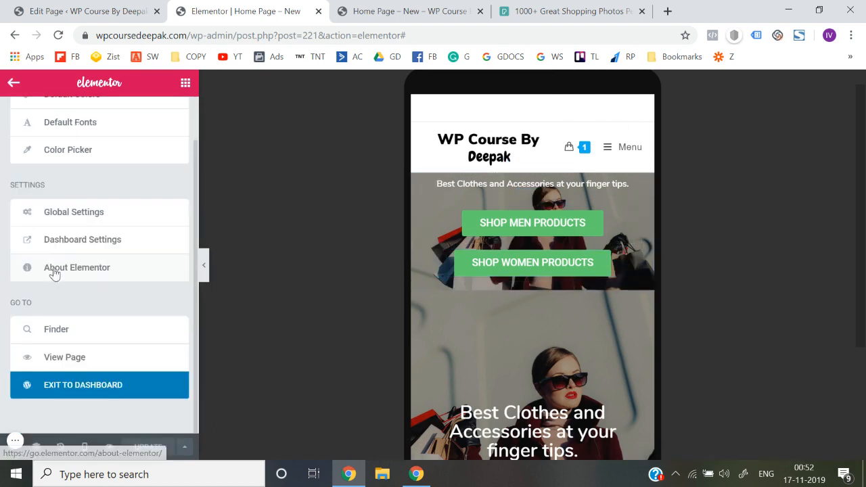
{"action": "left_click", "coordinate": [80, 385]}
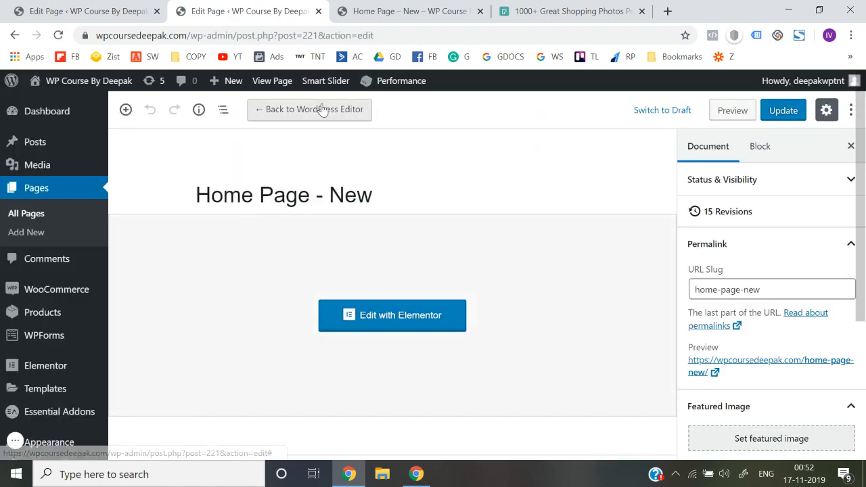
{"action": "left_click", "coordinate": [778, 122]}
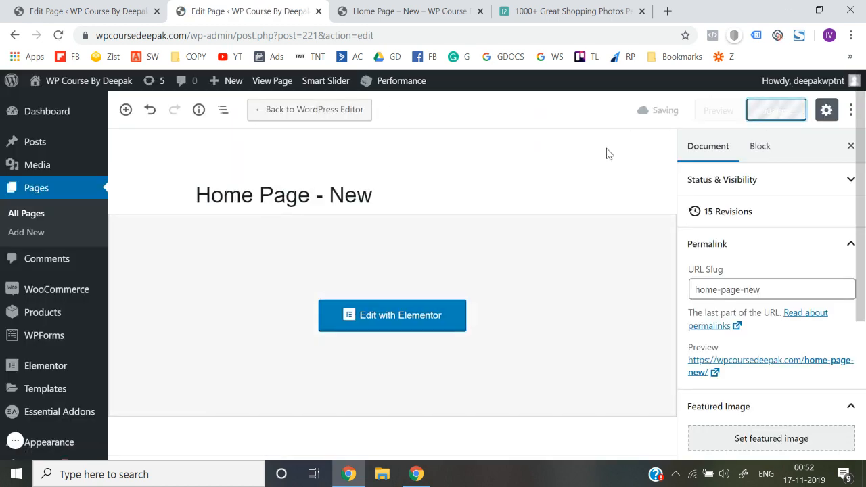
Open the updated page in a new tab, close the old editor and preview tabs, and check the live page down to the footer
{"action": "right_click", "coordinate": [198, 149]}
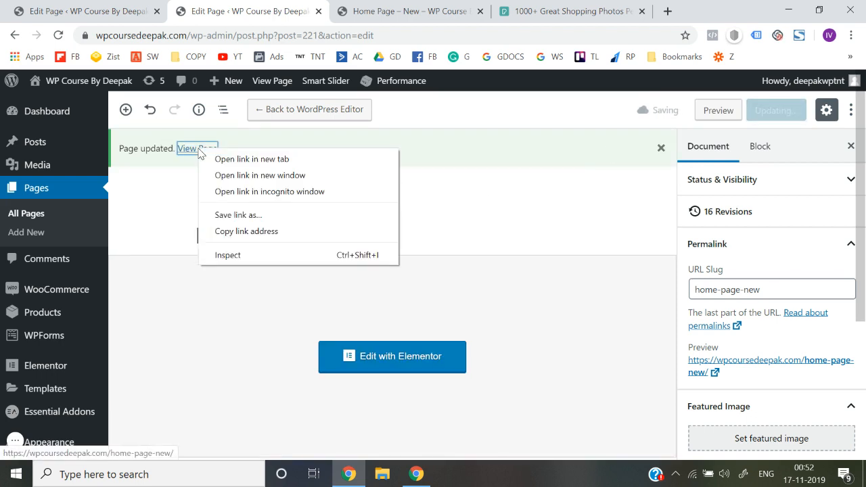
{"action": "left_click", "coordinate": [217, 160]}
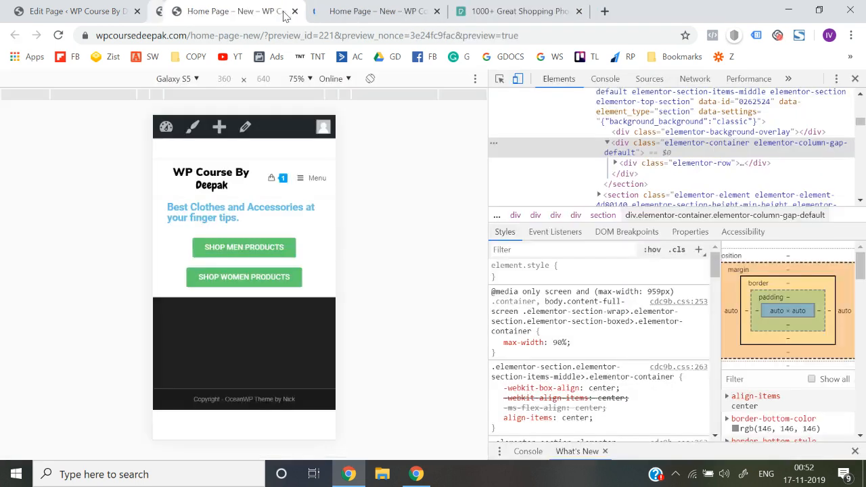
{"action": "left_click", "coordinate": [279, 11]}
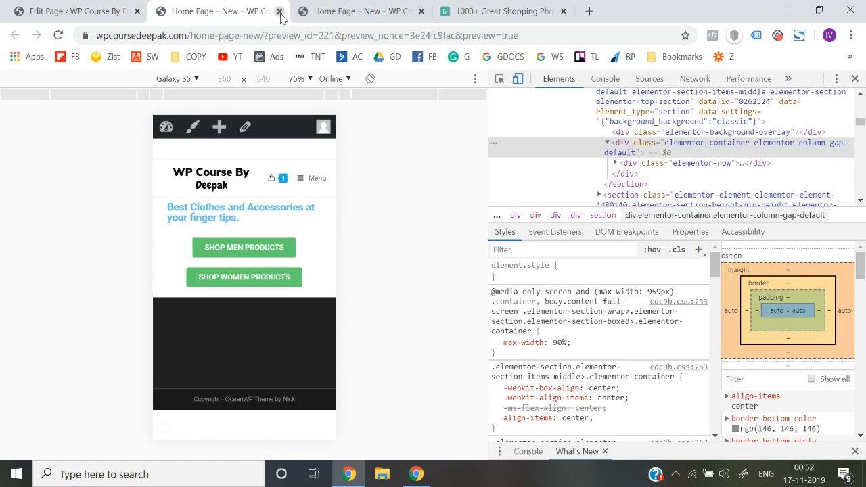
{"action": "left_click", "coordinate": [279, 11]}
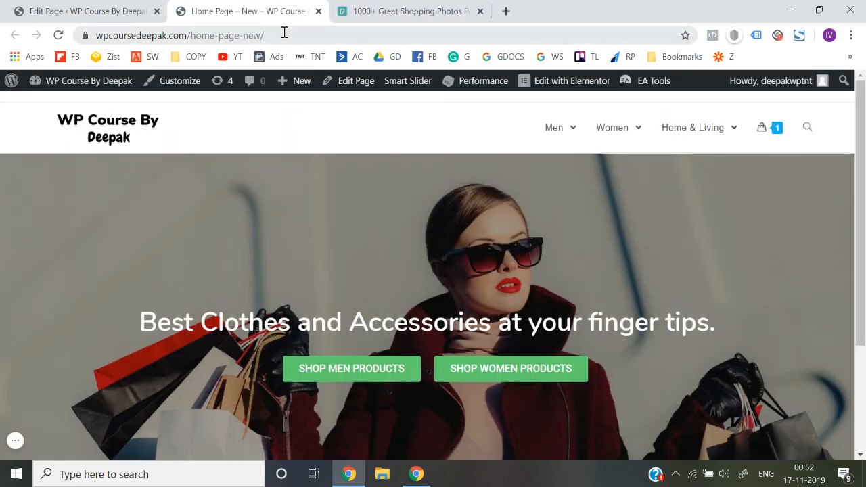
{"action": "scroll", "coordinate": [367, 258], "scroll_direction": "down", "scroll_amount": 3}
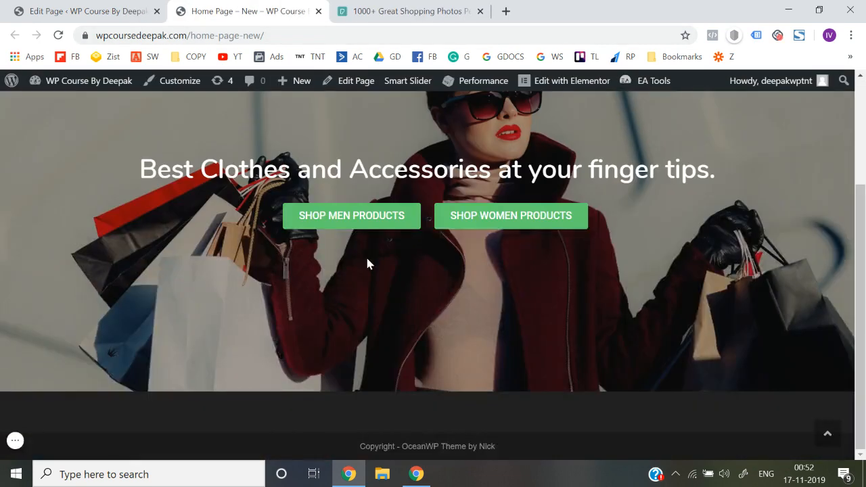
{"action": "scroll", "coordinate": [365, 255], "scroll_direction": "up", "scroll_amount": 3}
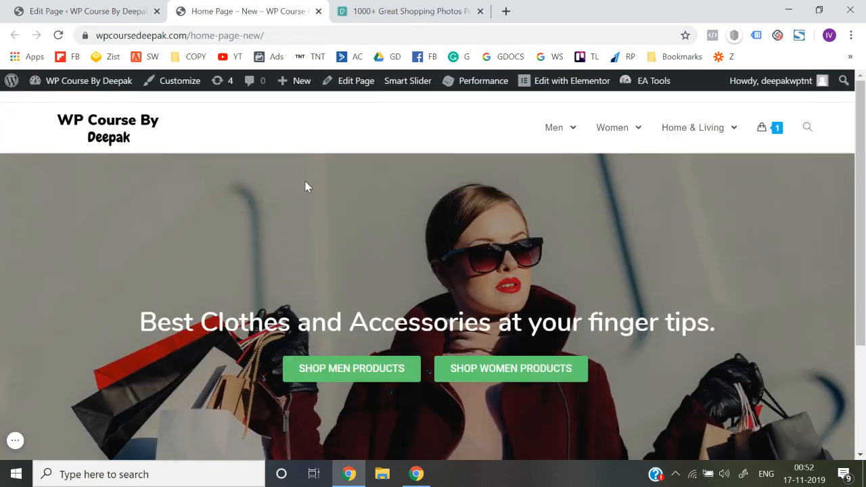
In the theme Customizer, make the homepage a static page using Home Page - New and publish the change
{"action": "left_click", "coordinate": [175, 83]}
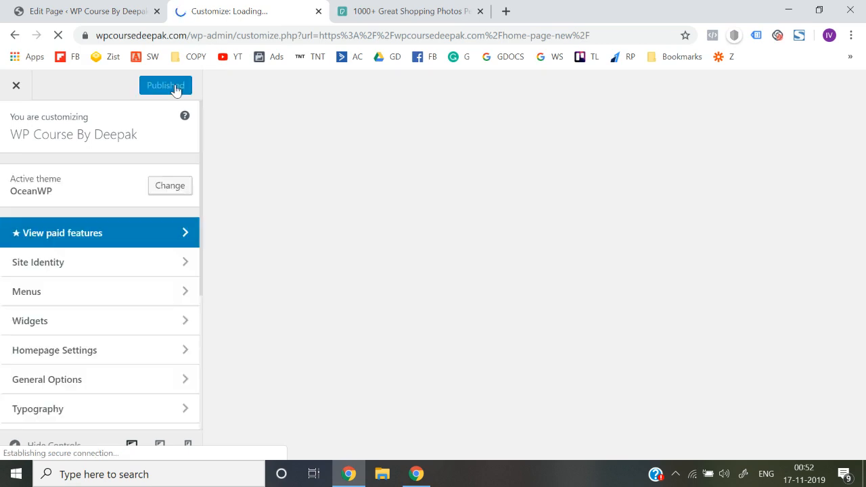
{"action": "scroll", "coordinate": [125, 308], "scroll_direction": "down", "scroll_amount": 1}
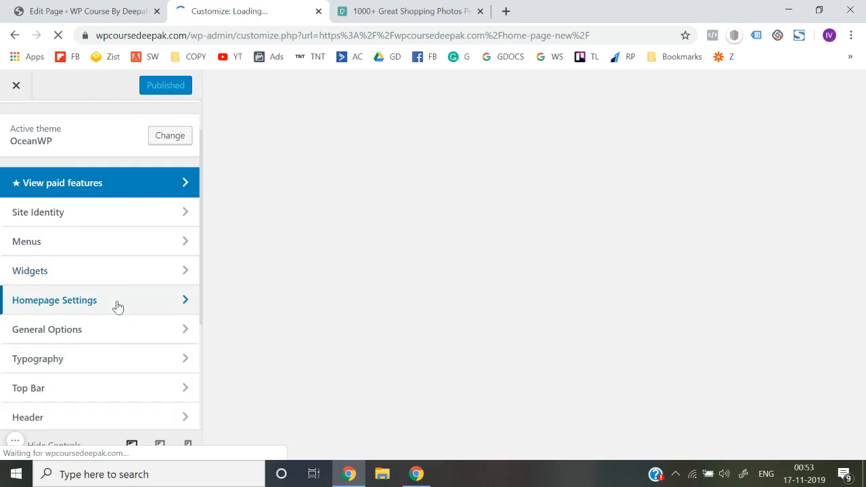
{"action": "left_click", "coordinate": [117, 306]}
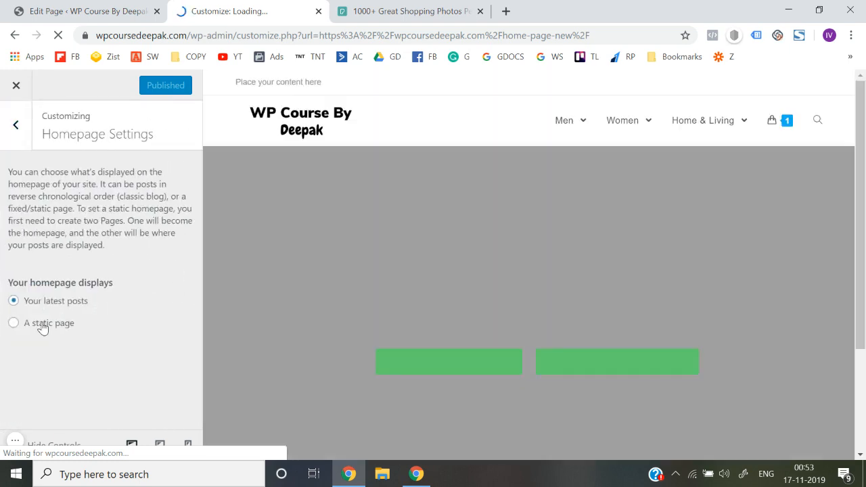
{"action": "left_click", "coordinate": [42, 326]}
{"action": "scroll", "coordinate": [42, 325], "scroll_direction": "down", "scroll_amount": 1}
{"action": "left_click", "coordinate": [61, 322]}
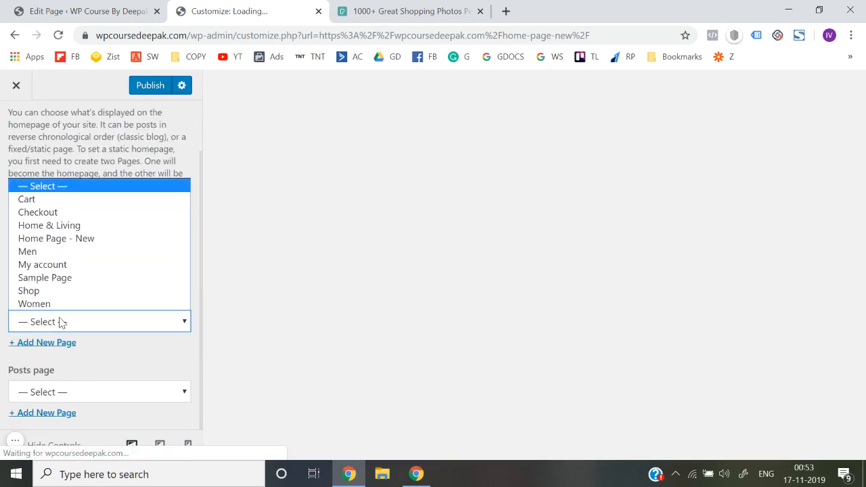
{"action": "left_click", "coordinate": [68, 238]}
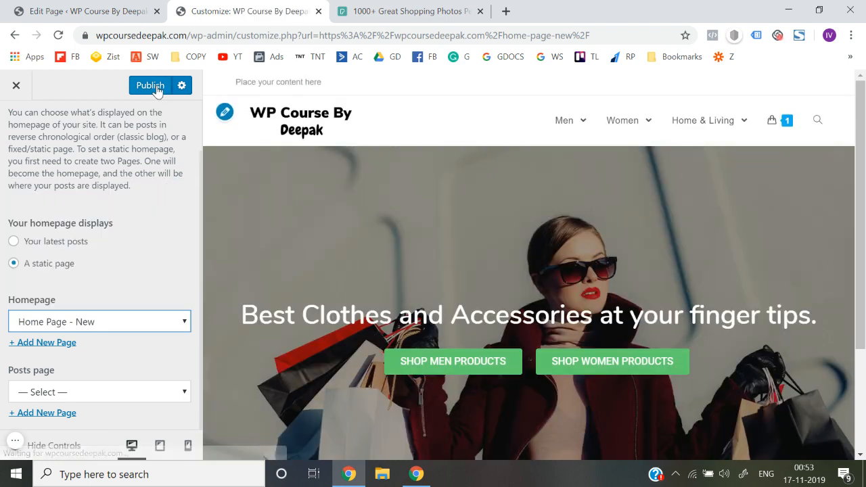
{"action": "left_click", "coordinate": [153, 86]}
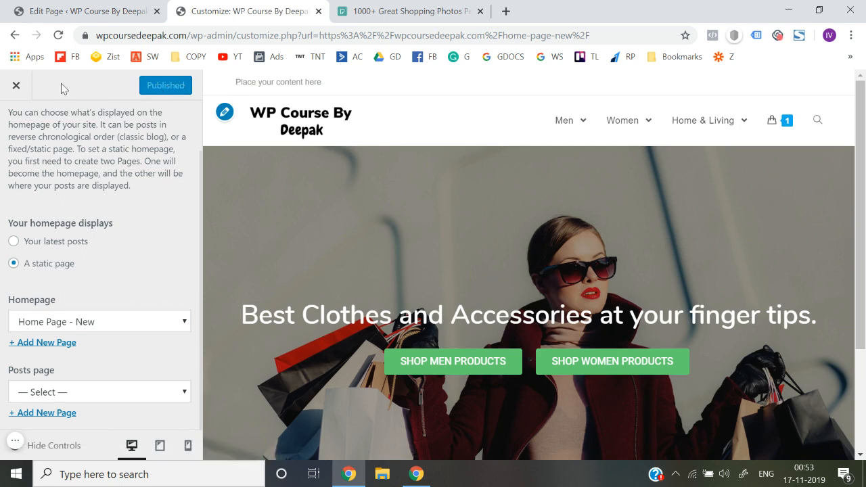
Exit the Customizer and check the site's front page down to the footer
{"action": "left_click", "coordinate": [15, 87]}
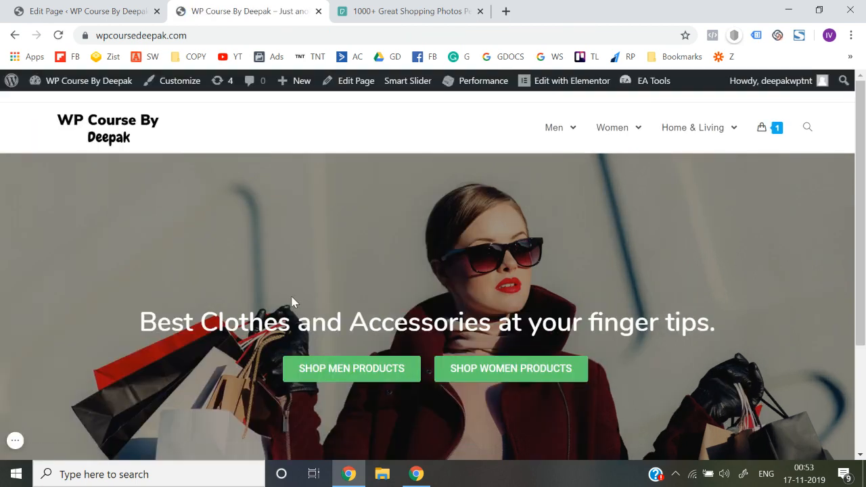
{"action": "scroll", "coordinate": [444, 378], "scroll_direction": "down", "scroll_amount": 3}
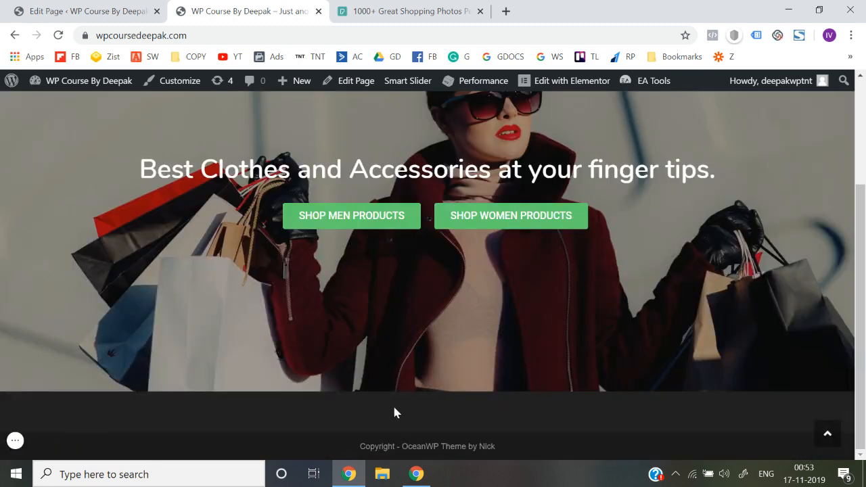
{"action": "scroll", "coordinate": [277, 264], "scroll_direction": "up", "scroll_amount": 3}
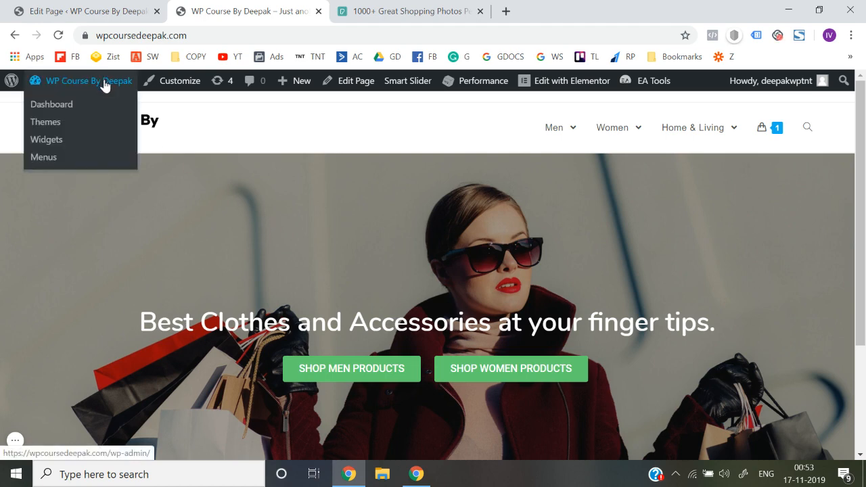
Reopen the Customizer and review the Footer Bottom settings, including copyright text, padding and colors
{"action": "left_click", "coordinate": [163, 91]}
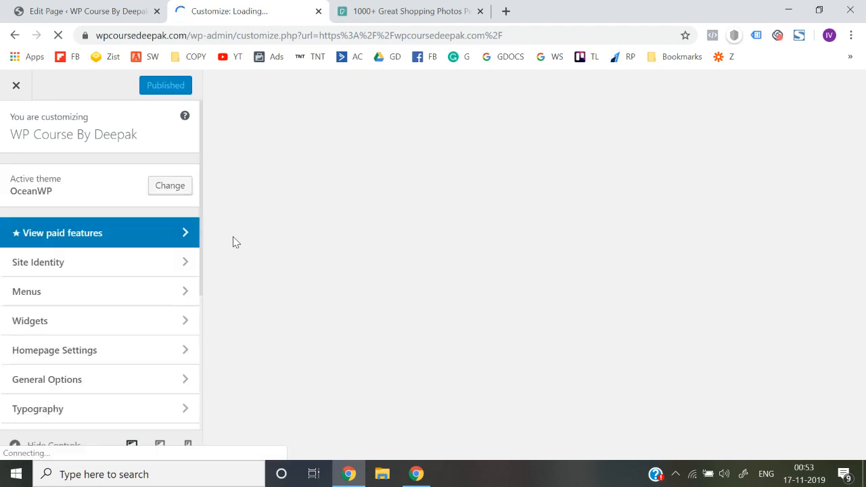
{"action": "scroll", "coordinate": [111, 358], "scroll_direction": "down", "scroll_amount": 5}
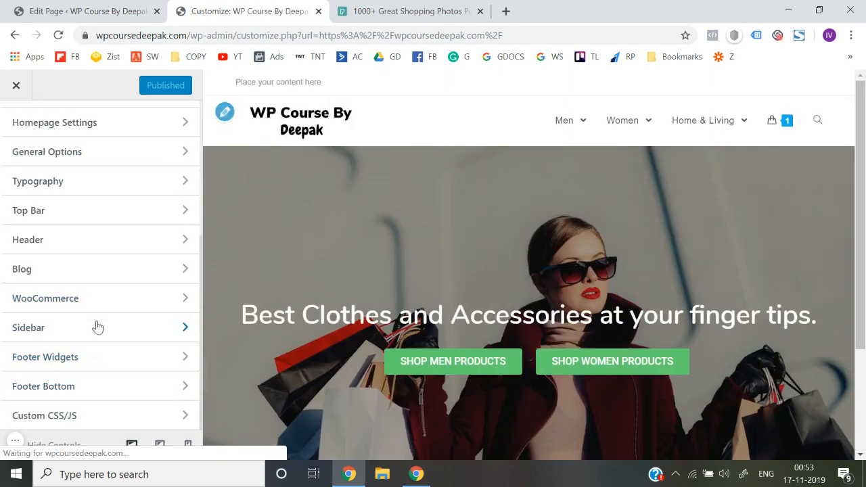
{"action": "left_click", "coordinate": [81, 397]}
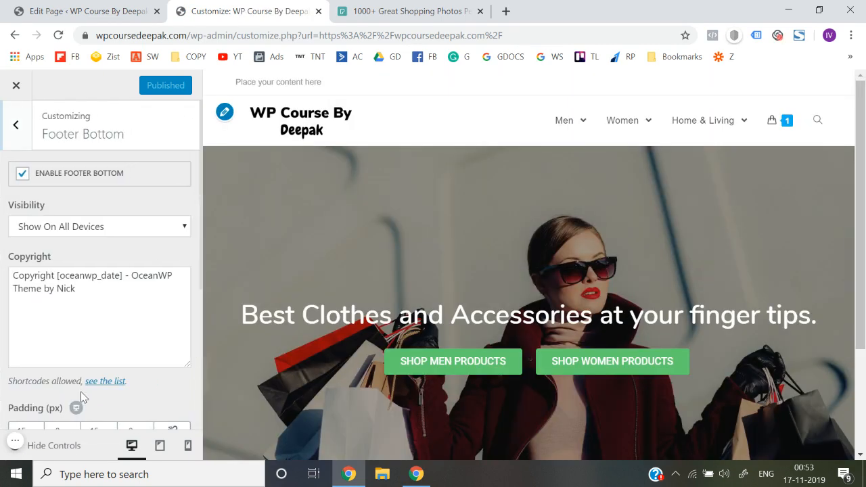
{"action": "scroll", "coordinate": [80, 273], "scroll_direction": "down", "scroll_amount": 4}
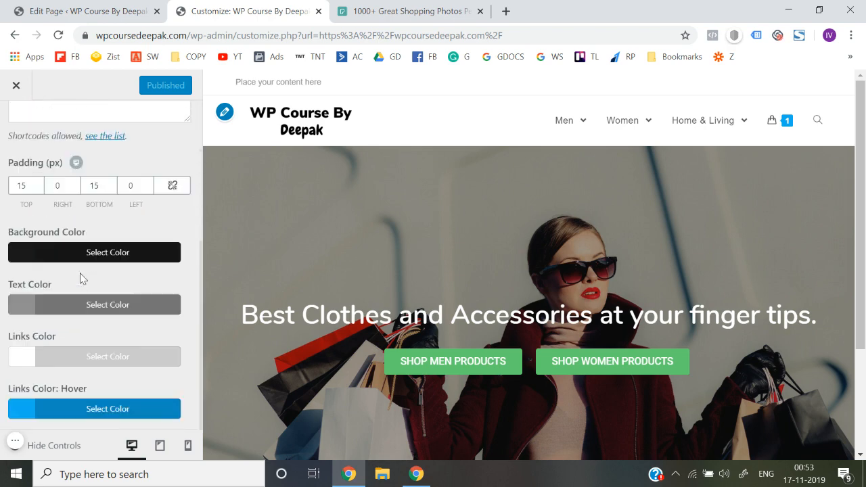
{"action": "scroll", "coordinate": [80, 277], "scroll_direction": "up", "scroll_amount": 5}
{"action": "left_click", "coordinate": [16, 128]}
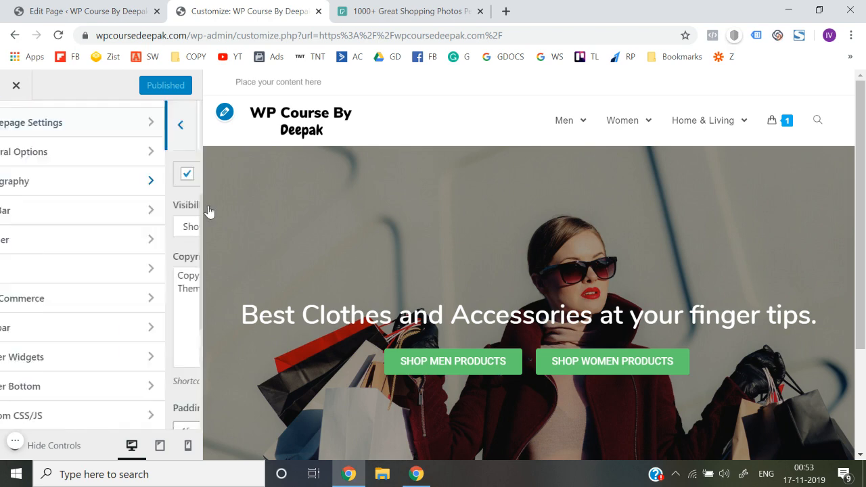
Disable the footer widgets in the Customizer, publish the change and return to the live site
{"action": "scroll", "coordinate": [351, 276], "scroll_direction": "down", "scroll_amount": 2}
{"action": "scroll", "coordinate": [350, 276], "scroll_direction": "down", "scroll_amount": 1}
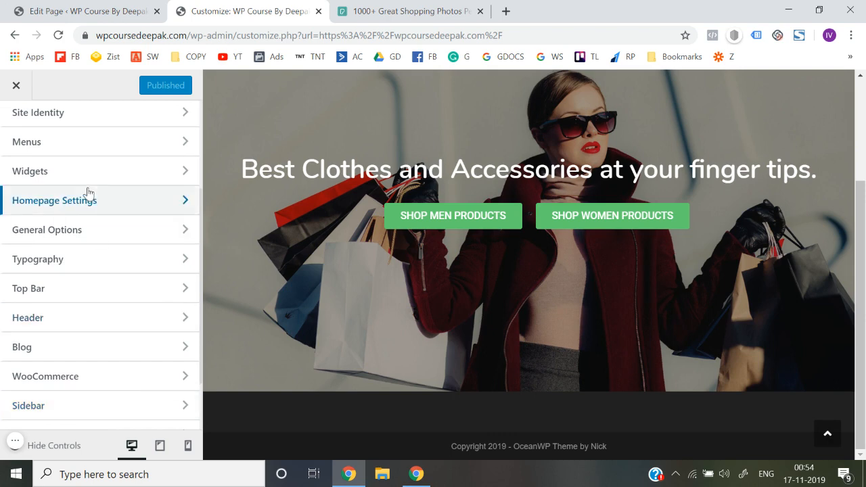
{"action": "scroll", "coordinate": [85, 241], "scroll_direction": "up", "scroll_amount": 1}
{"action": "scroll", "coordinate": [86, 241], "scroll_direction": "down", "scroll_amount": 2}
{"action": "scroll", "coordinate": [85, 242], "scroll_direction": "down", "scroll_amount": 1}
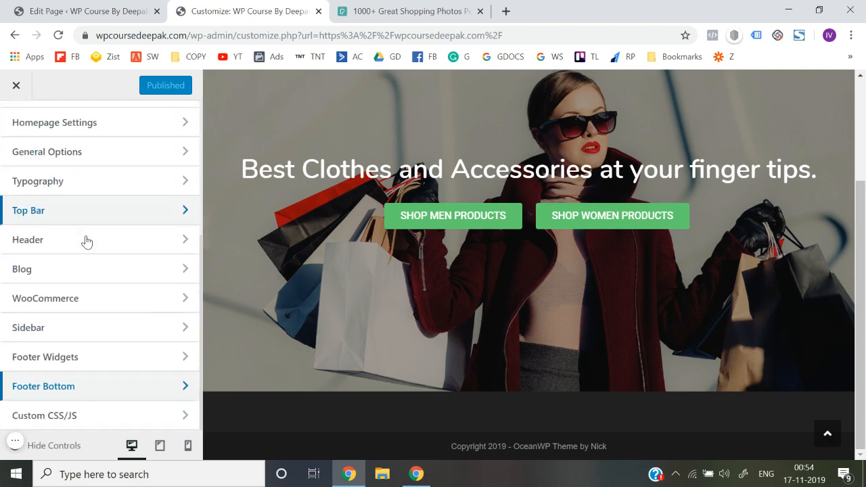
{"action": "left_click", "coordinate": [77, 364]}
{"action": "left_click", "coordinate": [24, 175]}
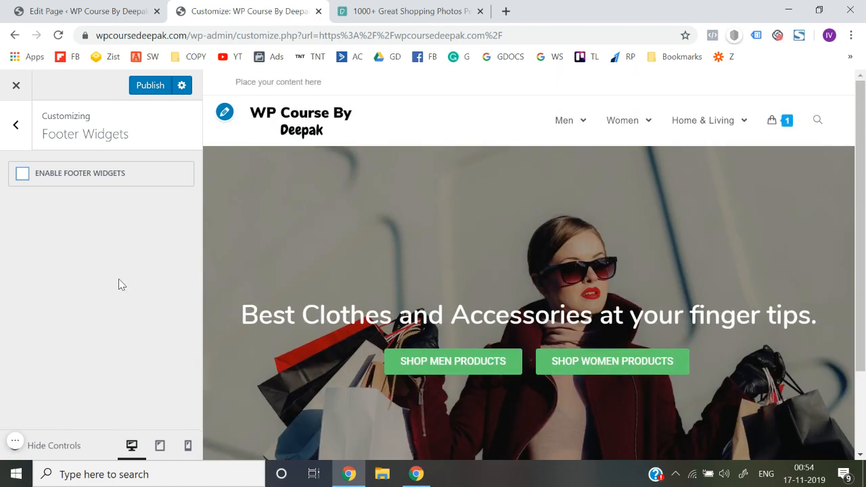
{"action": "scroll", "coordinate": [334, 319], "scroll_direction": "down", "scroll_amount": 2}
{"action": "left_click", "coordinate": [144, 88]}
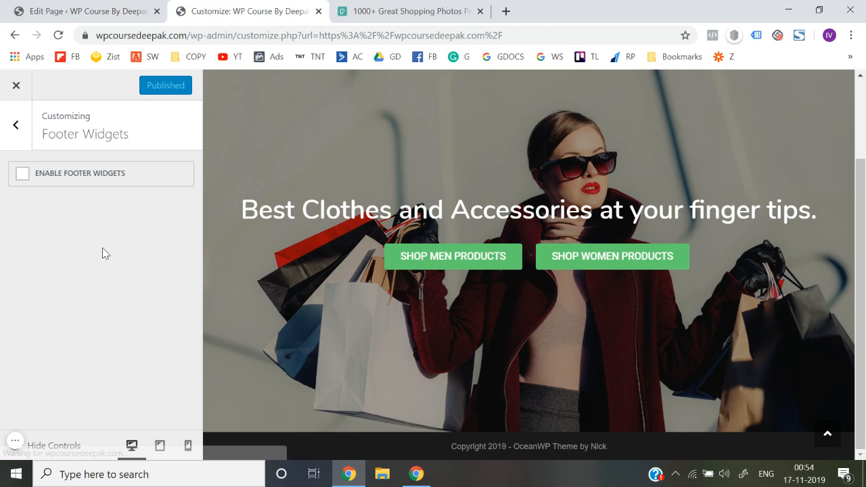
{"action": "left_click", "coordinate": [17, 86]}
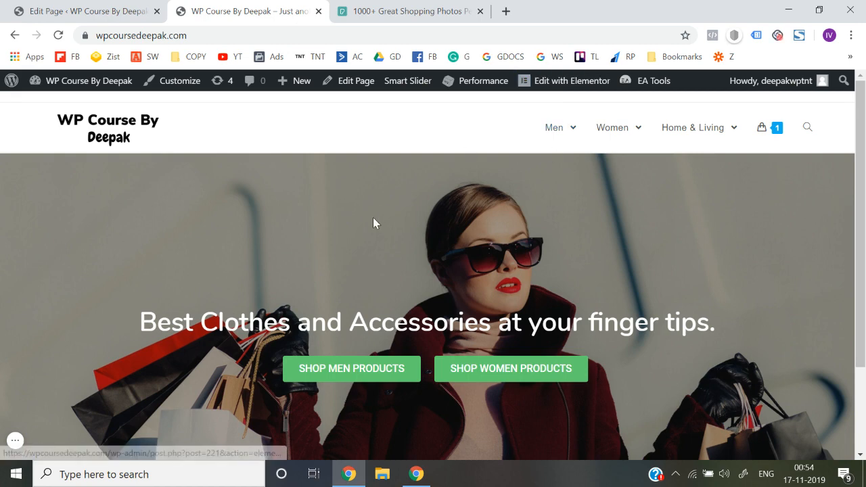
Open the home page in Elementor and add a single-column section below the two hero sections
{"action": "left_click", "coordinate": [567, 83]}
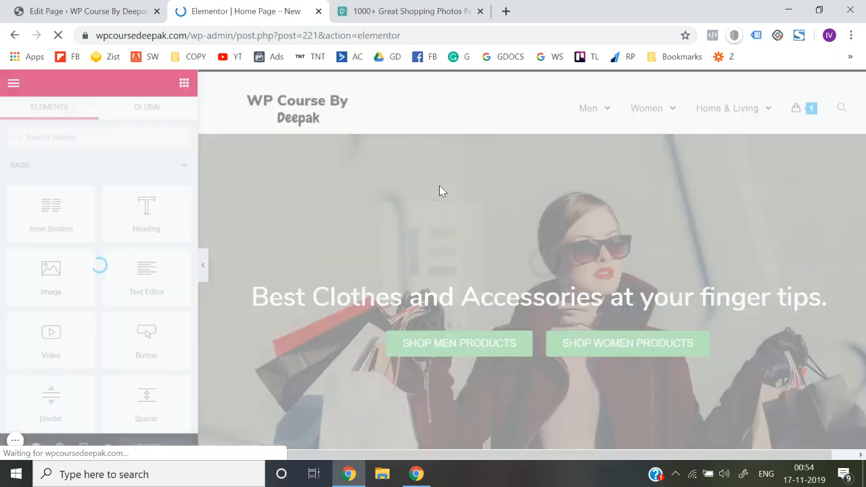
{"action": "scroll", "coordinate": [439, 186], "scroll_direction": "down", "scroll_amount": 5}
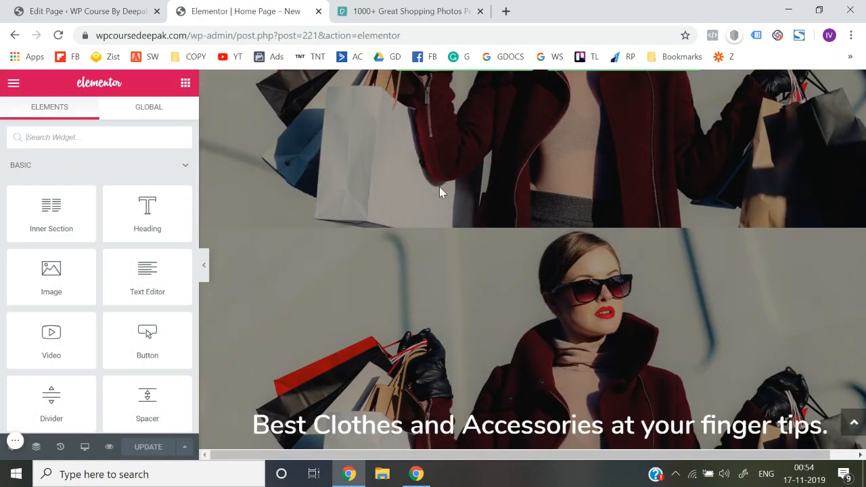
{"action": "scroll", "coordinate": [442, 231], "scroll_direction": "down", "scroll_amount": 4}
{"action": "scroll", "coordinate": [443, 234], "scroll_direction": "up", "scroll_amount": 4}
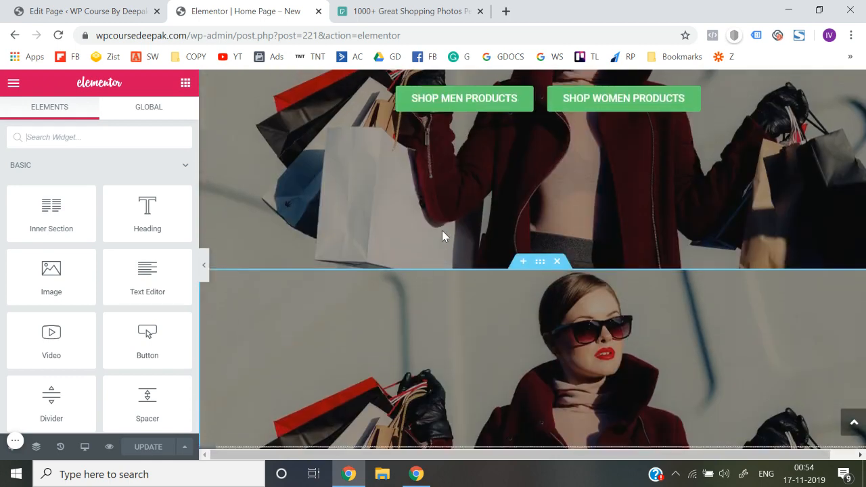
{"action": "scroll", "coordinate": [471, 233], "scroll_direction": "down", "scroll_amount": 1}
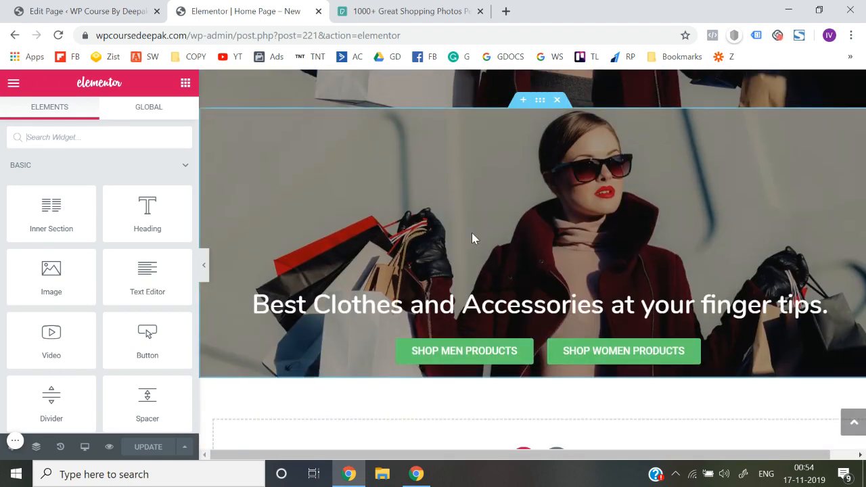
{"action": "scroll", "coordinate": [471, 233], "scroll_direction": "down", "scroll_amount": 2}
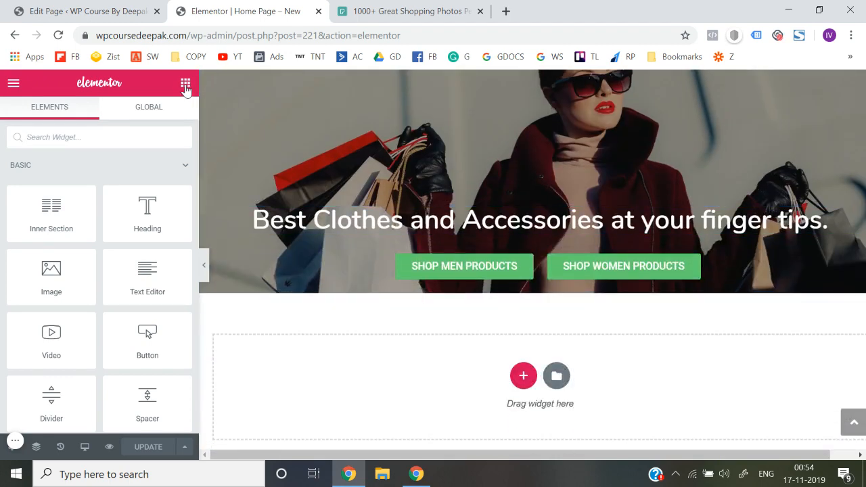
{"action": "left_click", "coordinate": [521, 380]}
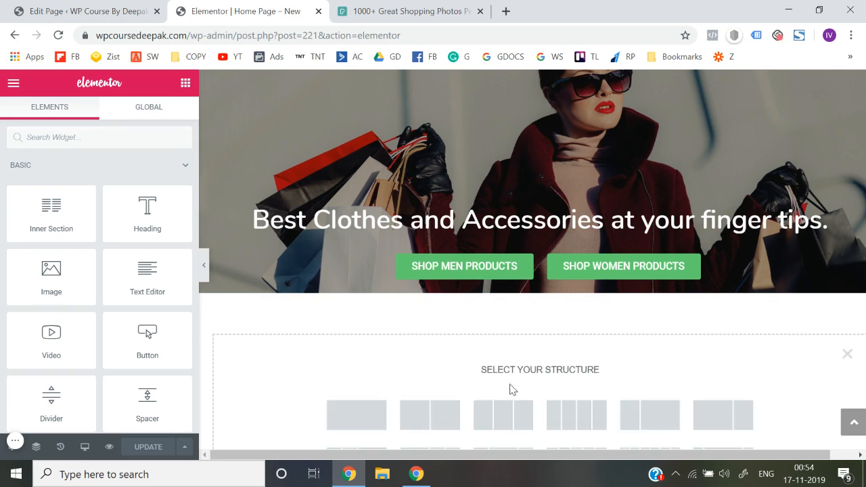
{"action": "left_click", "coordinate": [350, 431]}
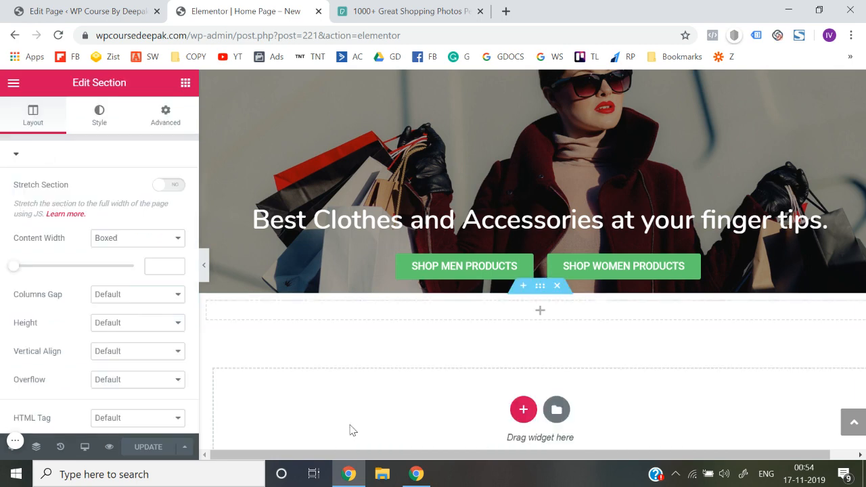
Add a Spacer widget to the empty section below the hero and set its space to 40
{"action": "left_click", "coordinate": [185, 82]}
{"action": "left_click", "coordinate": [138, 139]}
{"action": "type", "text": "spa"}
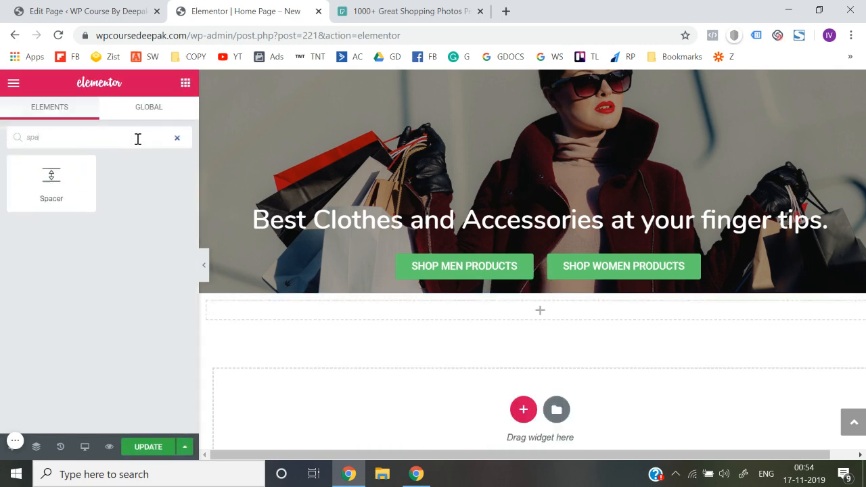
{"action": "left_click_drag", "start_coordinate": [48, 171], "coordinate": [526, 314]}
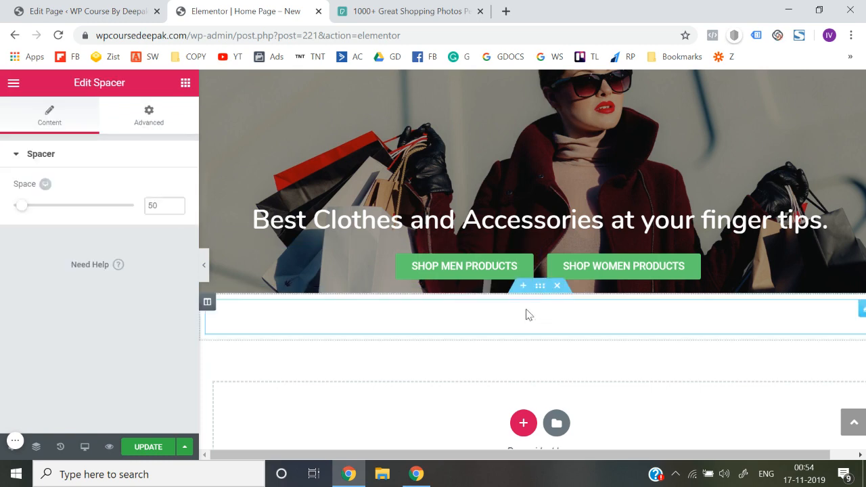
{"action": "left_click", "coordinate": [163, 207]}
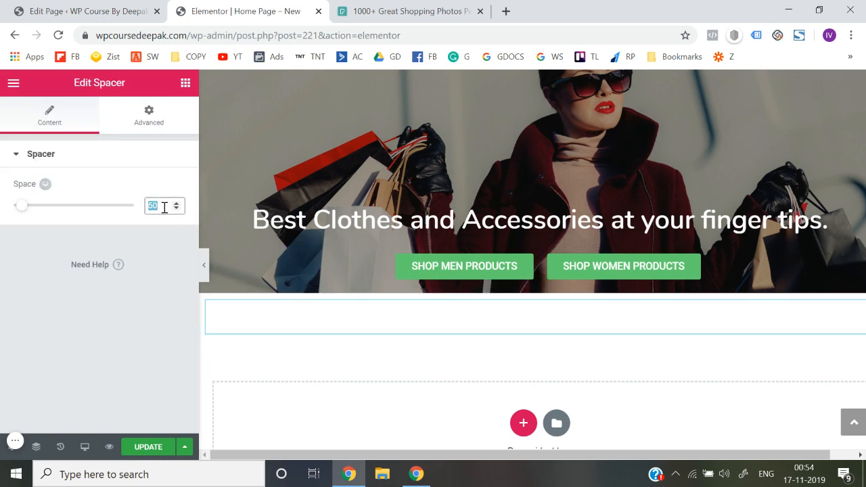
{"action": "type", "text": "30"}
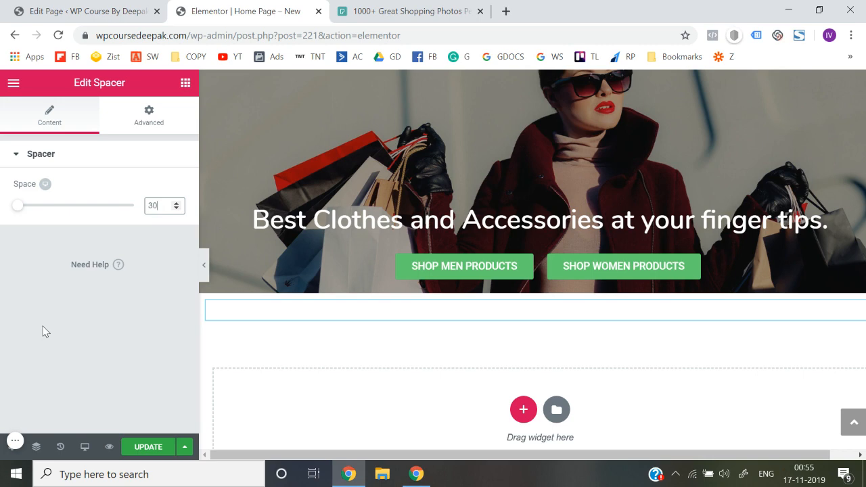
{"action": "type", "text": "40"}
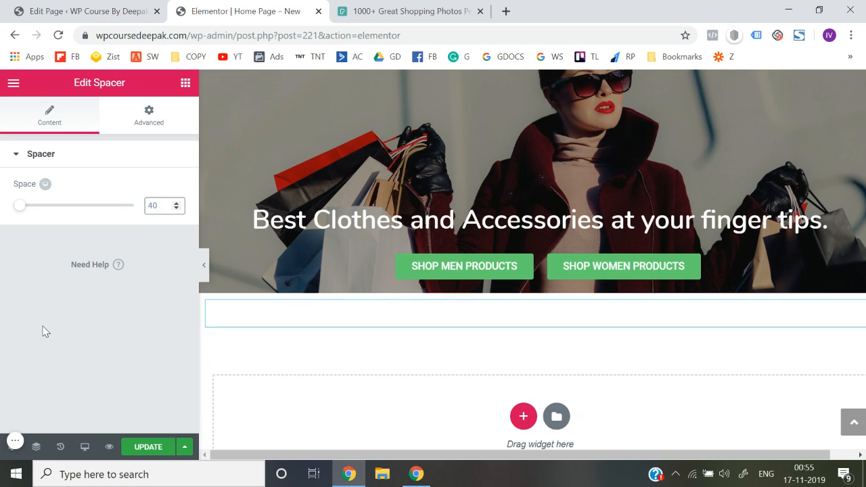
Add a new single-column section below the spacer section
{"action": "left_click", "coordinate": [184, 83]}
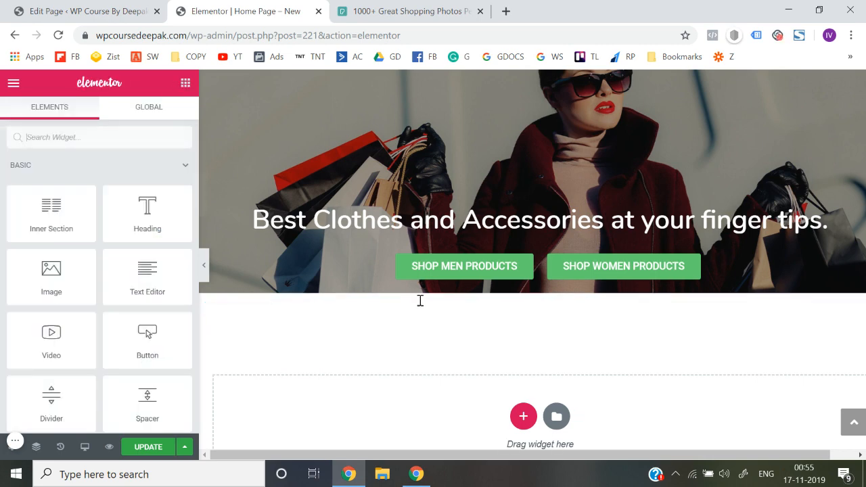
{"action": "left_click", "coordinate": [523, 416]}
{"action": "scroll", "coordinate": [351, 413], "scroll_direction": "down", "scroll_amount": 1}
{"action": "left_click", "coordinate": [349, 402]}
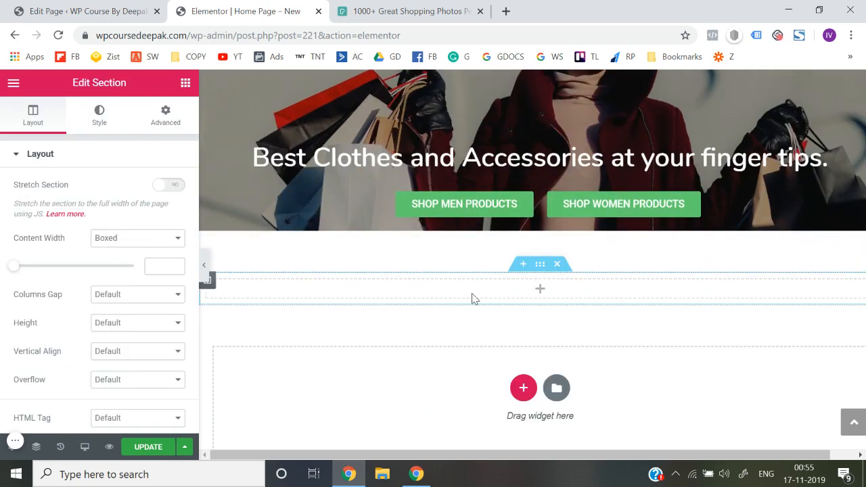
Add a centered Heading widget to the new section with the title "Check Our Latest Collection of Kurtas & Suits"
{"action": "scroll", "coordinate": [474, 298], "scroll_direction": "up", "scroll_amount": 5}
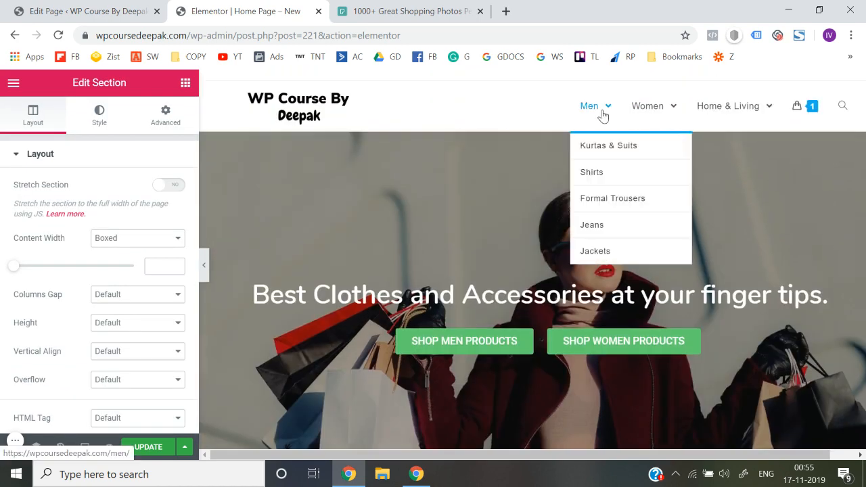
{"action": "left_click", "coordinate": [600, 113]}
{"action": "scroll", "coordinate": [571, 222], "scroll_direction": "down", "scroll_amount": 3}
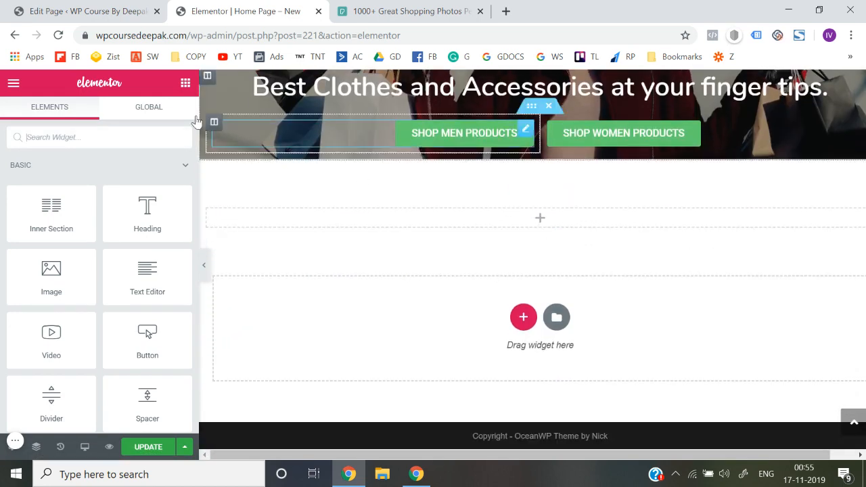
{"action": "left_click_drag", "start_coordinate": [151, 199], "coordinate": [552, 216]}
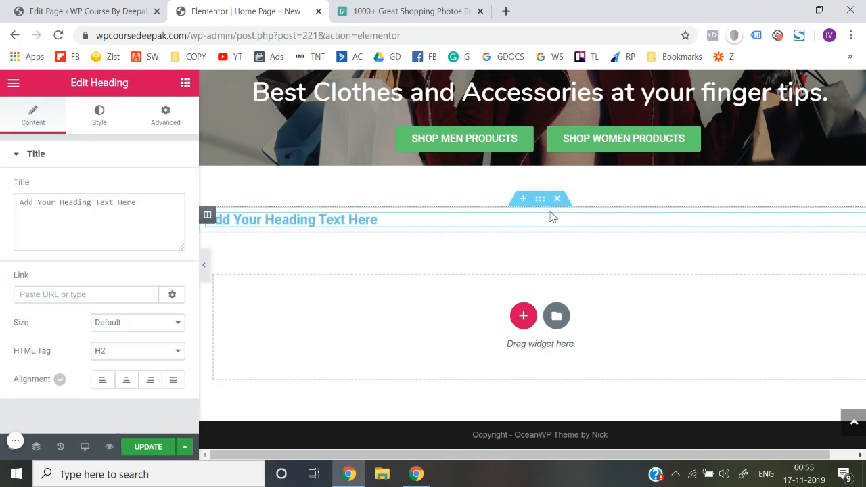
{"action": "triple_click", "coordinate": [162, 203]}
{"action": "type", "text": "Ch"}
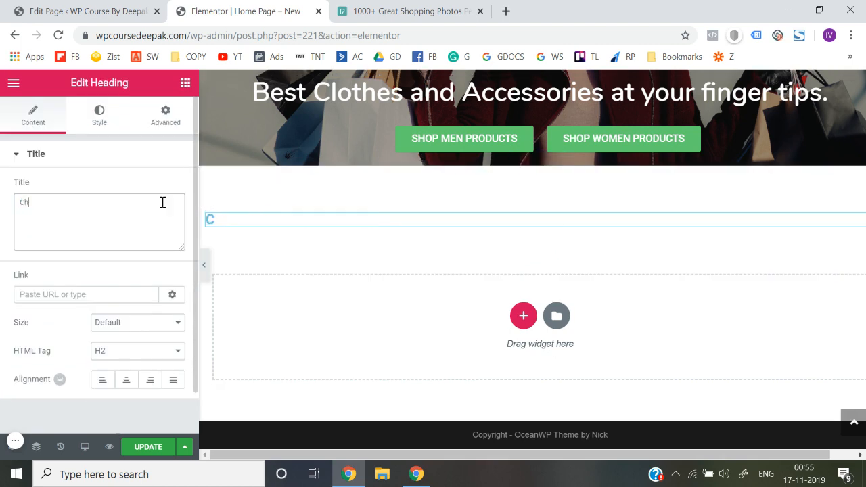
{"action": "type", "text": "eck Our La"}
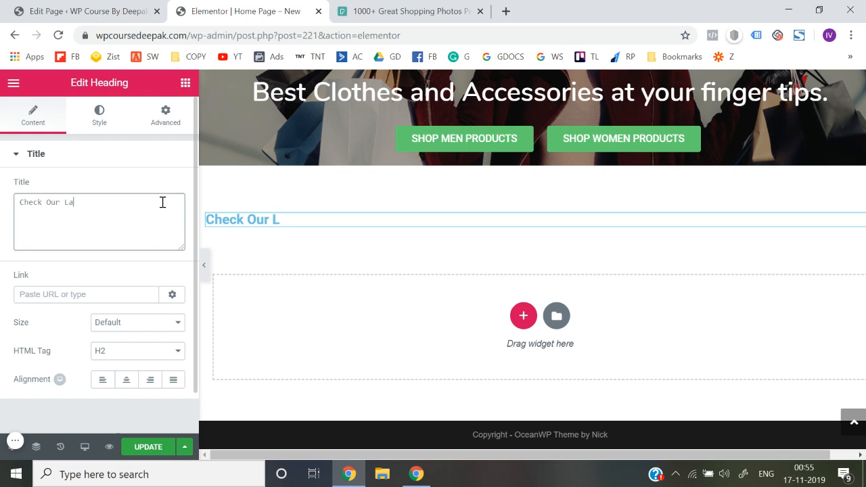
{"action": "type", "text": "test Collection of "}
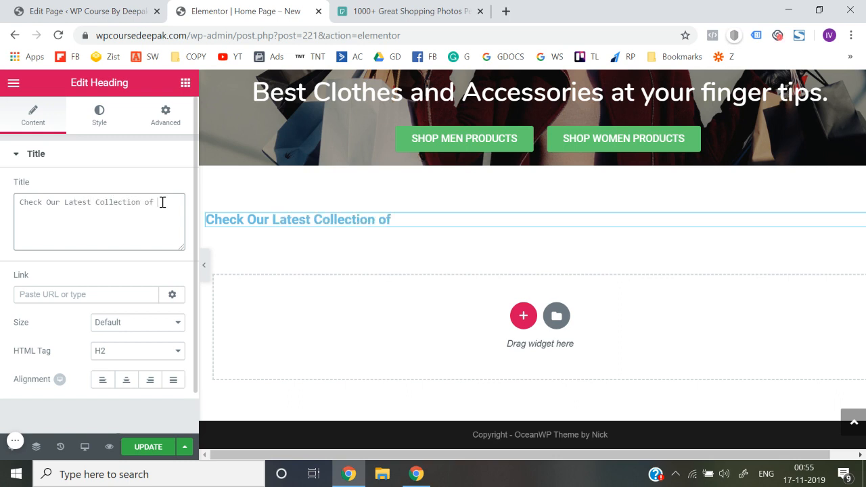
{"action": "type", "text": "Kurtas"}
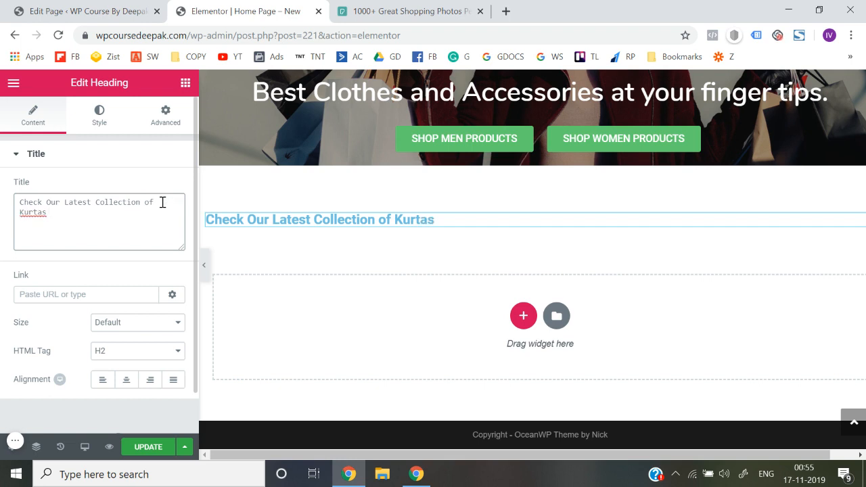
{"action": "type", "text": " & Suits"}
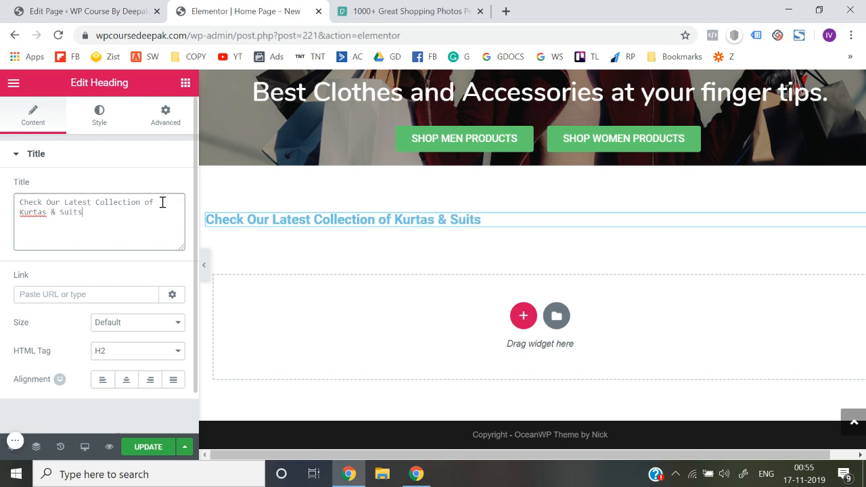
{"action": "left_click", "coordinate": [125, 379]}
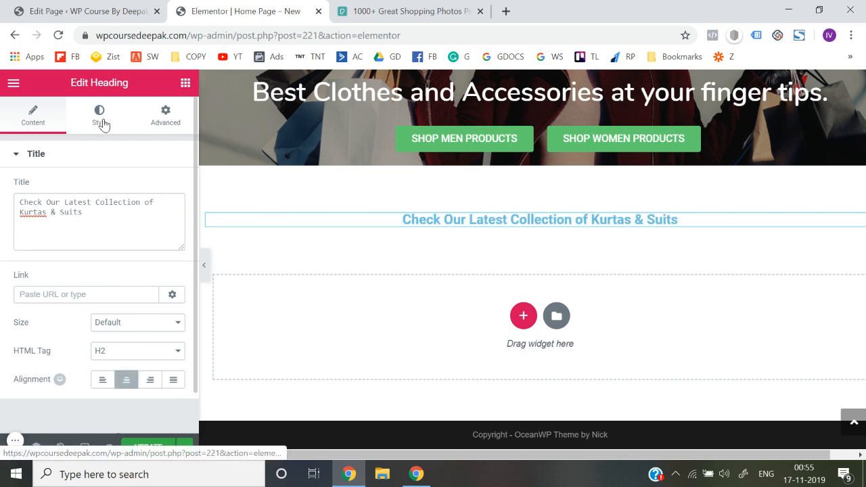
Set the text color of the Kurtas & Suits heading to black (#000000)
{"action": "left_click", "coordinate": [100, 119]}
{"action": "left_click", "coordinate": [169, 187]}
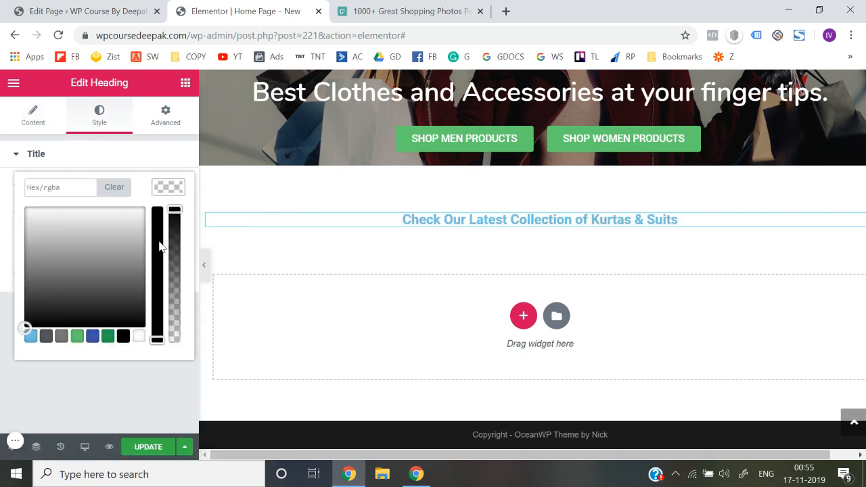
{"action": "left_click", "coordinate": [123, 336]}
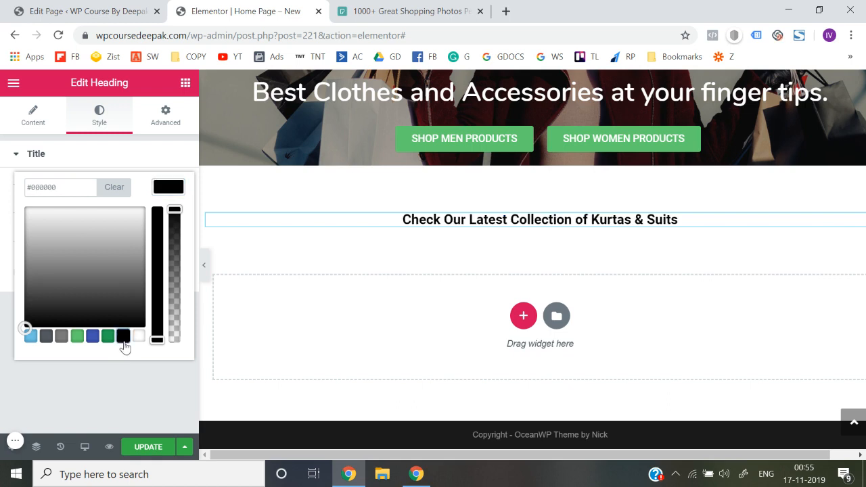
{"action": "left_click", "coordinate": [134, 156]}
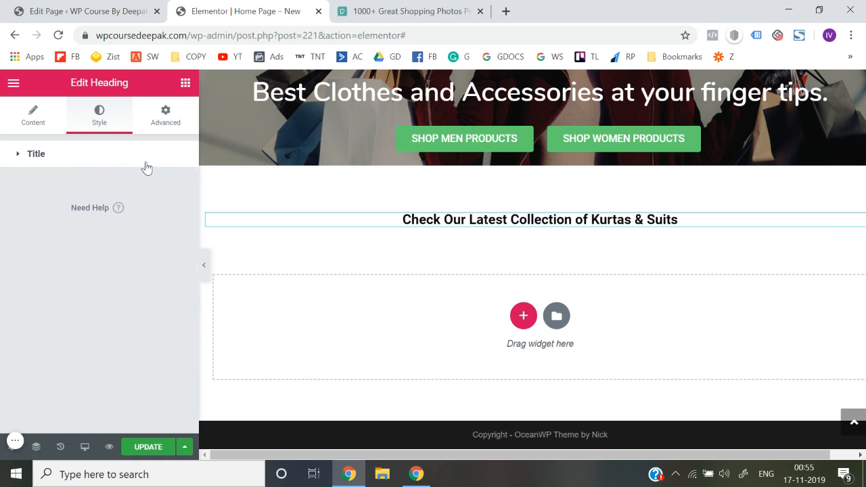
{"action": "left_click", "coordinate": [131, 158]}
Set the heading's typography to the Nunito font family at a size of 24 px
{"action": "left_click", "coordinate": [168, 216]}
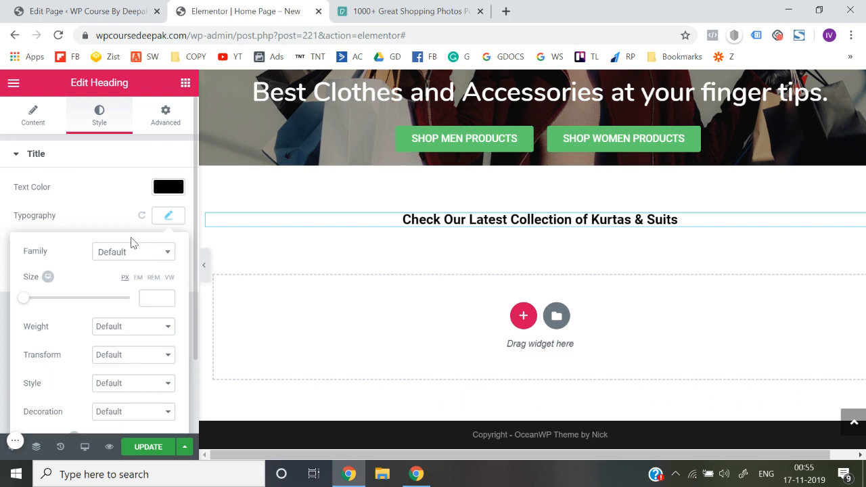
{"action": "left_click", "coordinate": [120, 252]}
{"action": "type", "text": "nuni"}
{"action": "key", "text": "Return"}
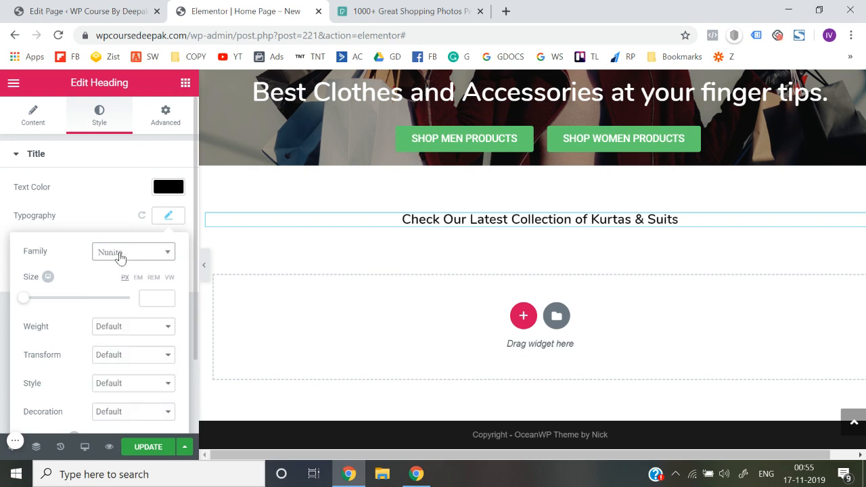
{"action": "left_click_drag", "start_coordinate": [27, 305], "coordinate": [39, 308]}
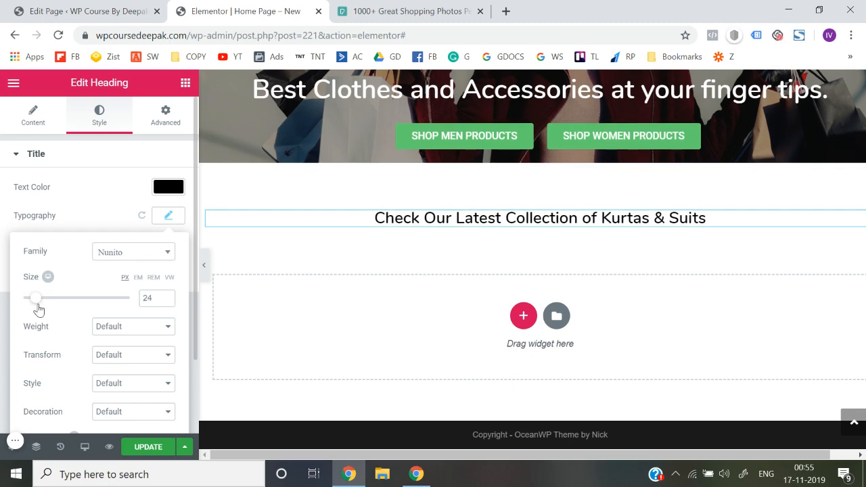
{"action": "left_click", "coordinate": [4, 299]}
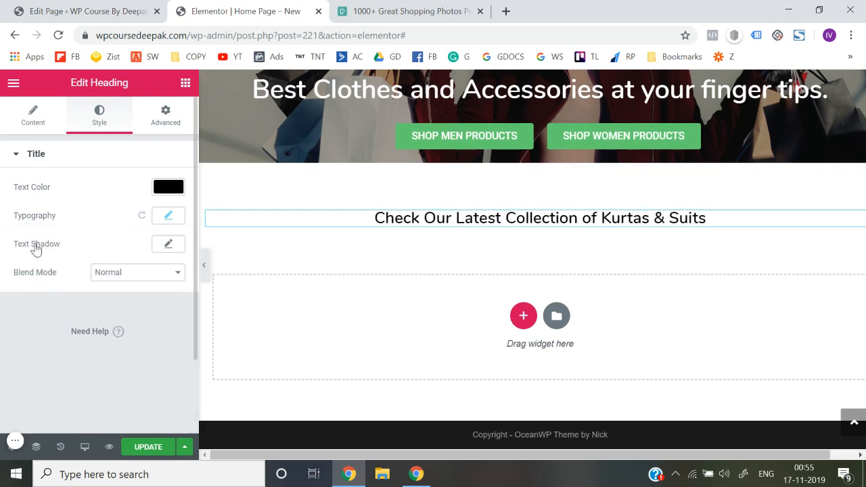
Add another single-column section below the Kurtas & Suits heading
{"action": "left_click", "coordinate": [185, 82]}
{"action": "scroll", "coordinate": [504, 245], "scroll_direction": "up", "scroll_amount": 5}
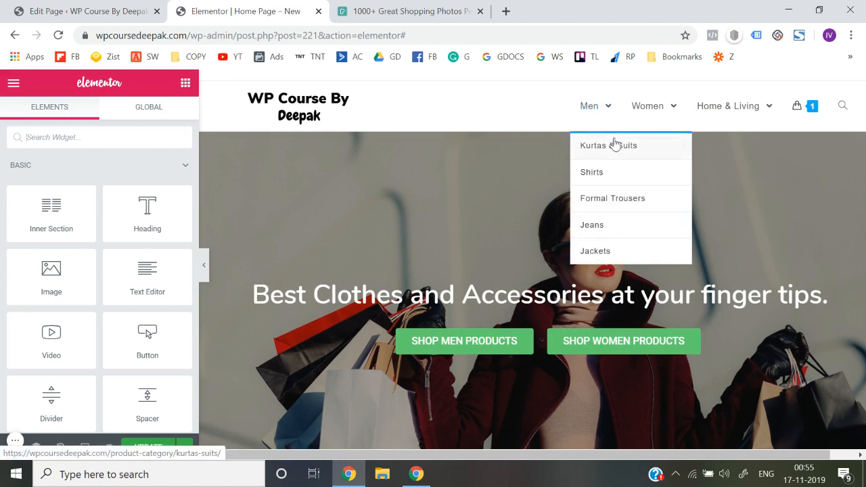
{"action": "scroll", "coordinate": [579, 304], "scroll_direction": "down", "scroll_amount": 3}
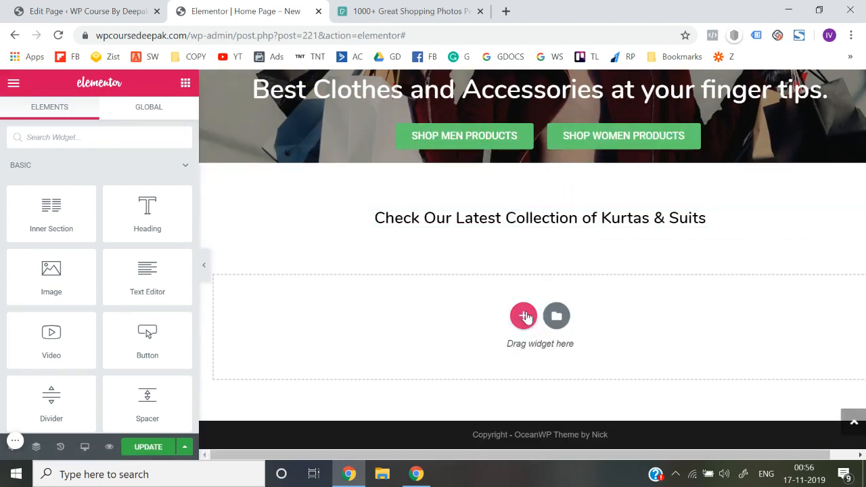
{"action": "left_click", "coordinate": [525, 316]}
{"action": "left_click", "coordinate": [372, 358]}
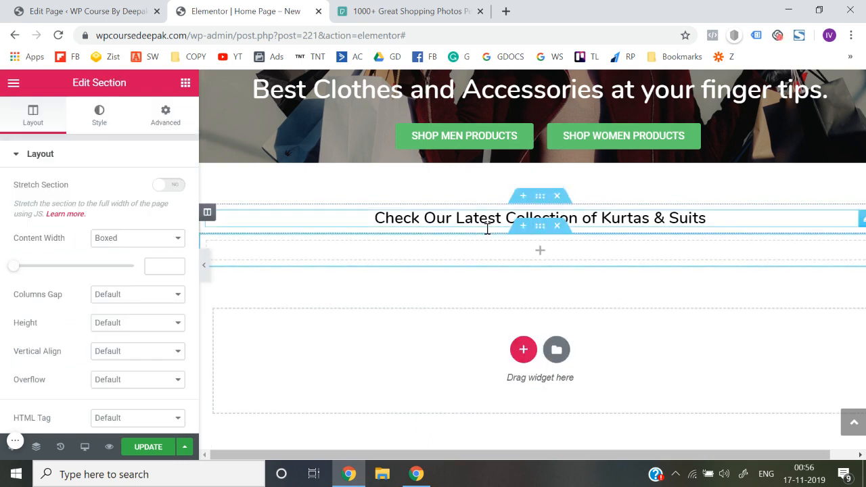
Find the EA Product Grid widget and place it in the empty section below the heading
{"action": "left_click", "coordinate": [185, 83]}
{"action": "scroll", "coordinate": [124, 291], "scroll_direction": "down", "scroll_amount": 5}
{"action": "scroll", "coordinate": [124, 291], "scroll_direction": "down", "scroll_amount": 8}
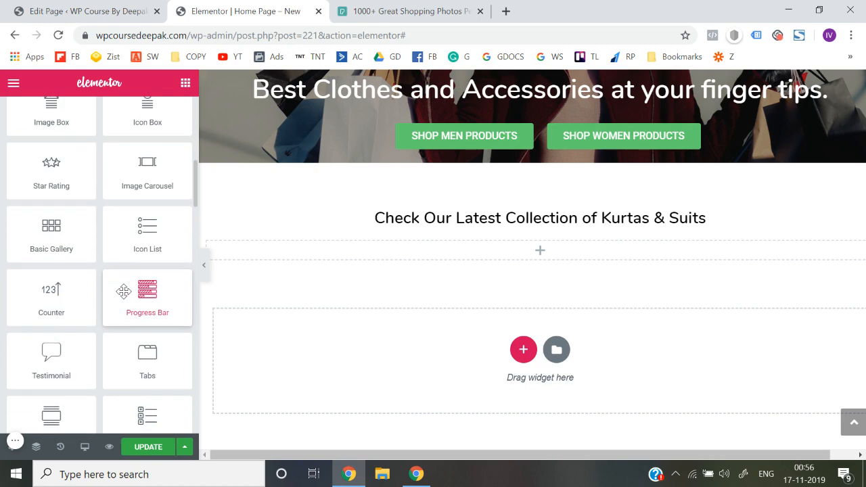
{"action": "scroll", "coordinate": [124, 291], "scroll_direction": "down", "scroll_amount": 10}
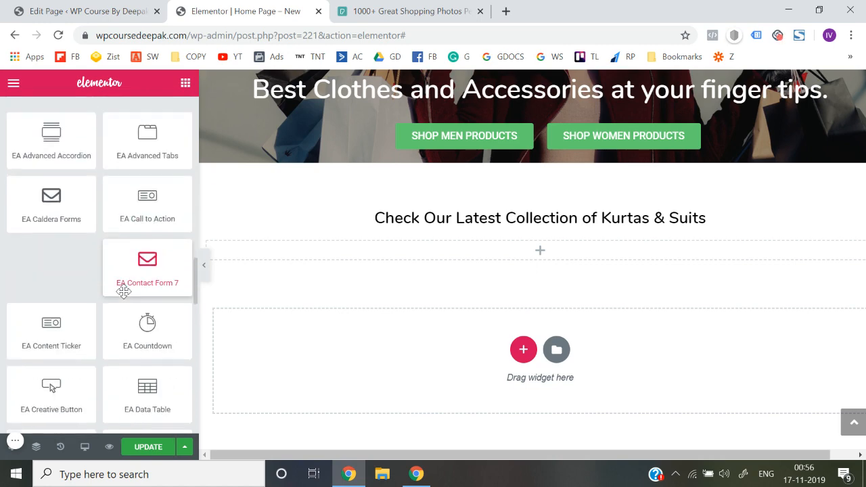
{"action": "scroll", "coordinate": [124, 290], "scroll_direction": "up", "scroll_amount": 6}
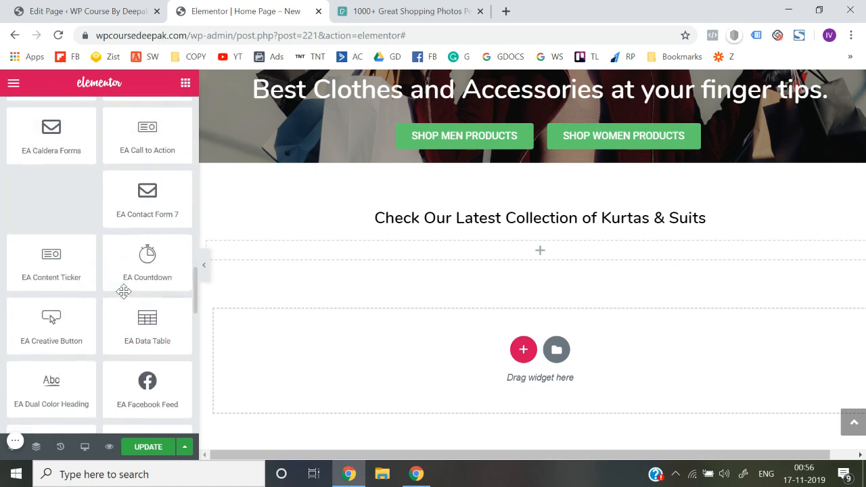
{"action": "scroll", "coordinate": [77, 196], "scroll_direction": "down", "scroll_amount": 8}
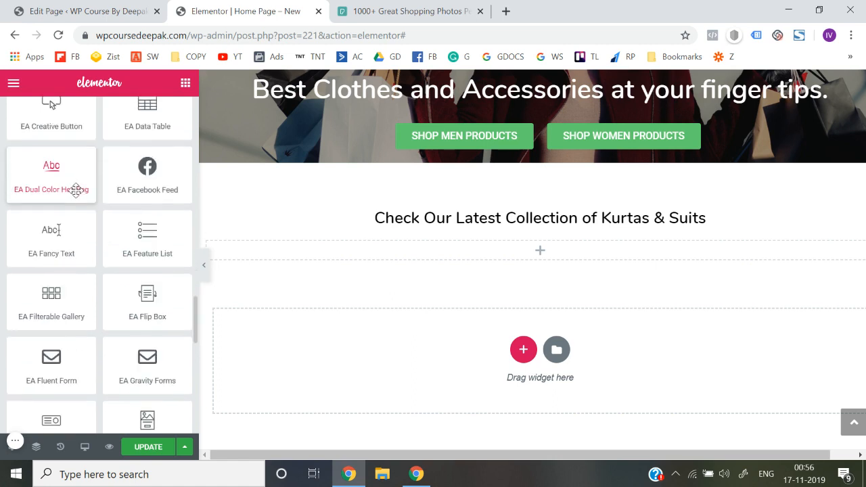
{"action": "scroll", "coordinate": [76, 191], "scroll_direction": "down", "scroll_amount": 1}
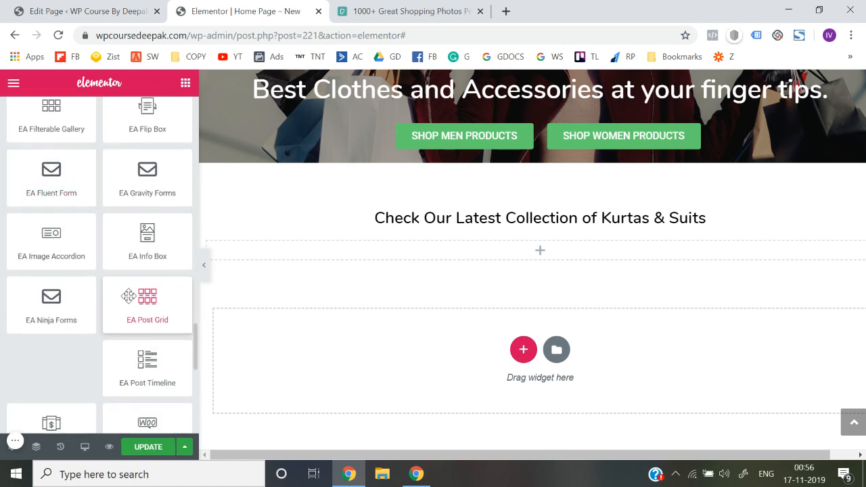
{"action": "scroll", "coordinate": [129, 296], "scroll_direction": "up", "scroll_amount": 3}
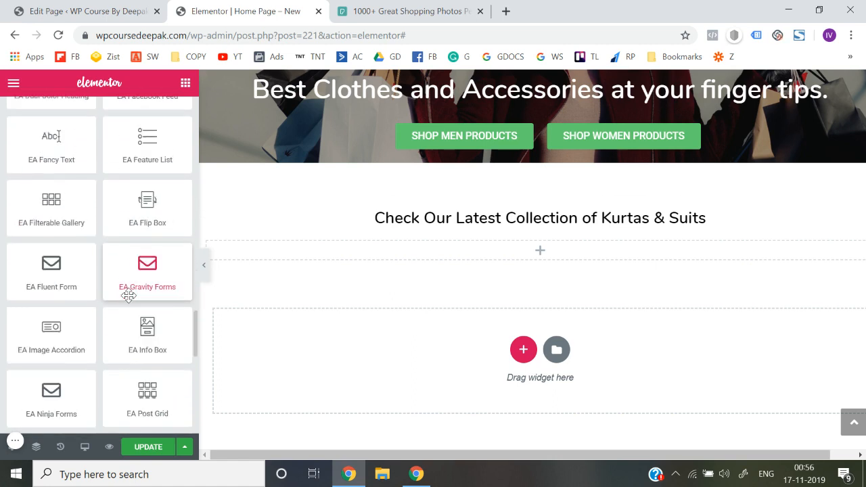
{"action": "scroll", "coordinate": [129, 295], "scroll_direction": "down", "scroll_amount": 11}
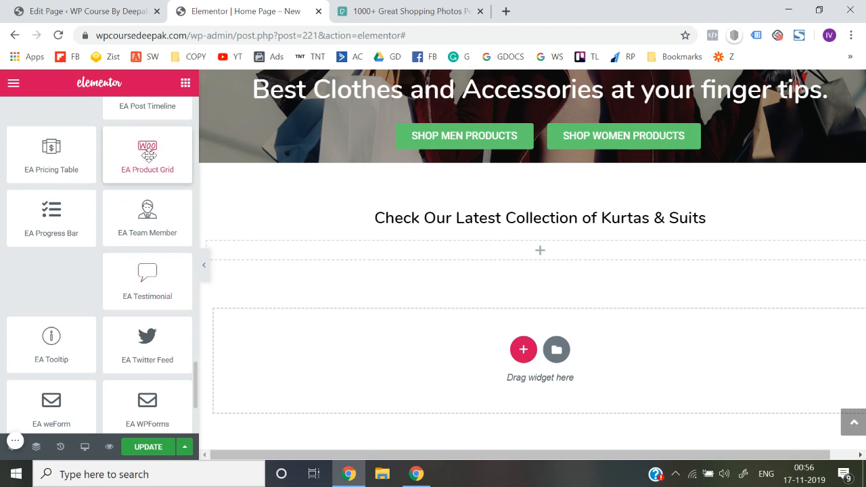
{"action": "left_click_drag", "start_coordinate": [148, 154], "coordinate": [516, 251]}
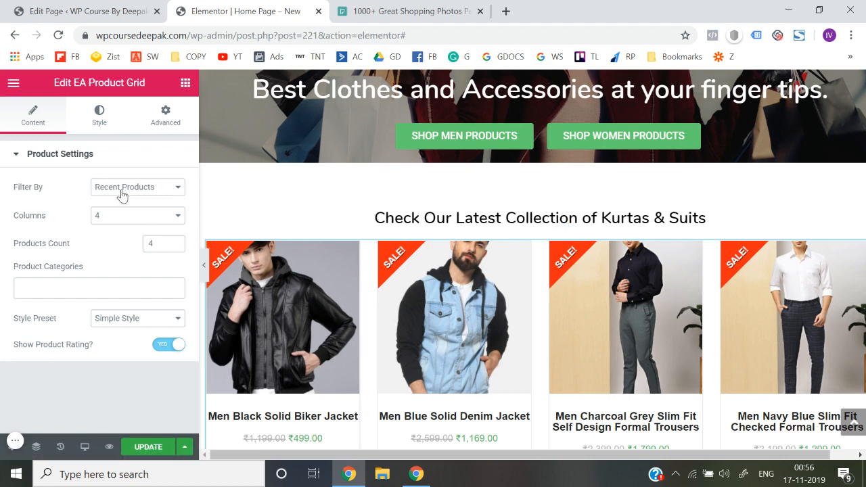
Limit the product grid to the Kurtas & Suits product category
{"action": "left_click", "coordinate": [84, 293]}
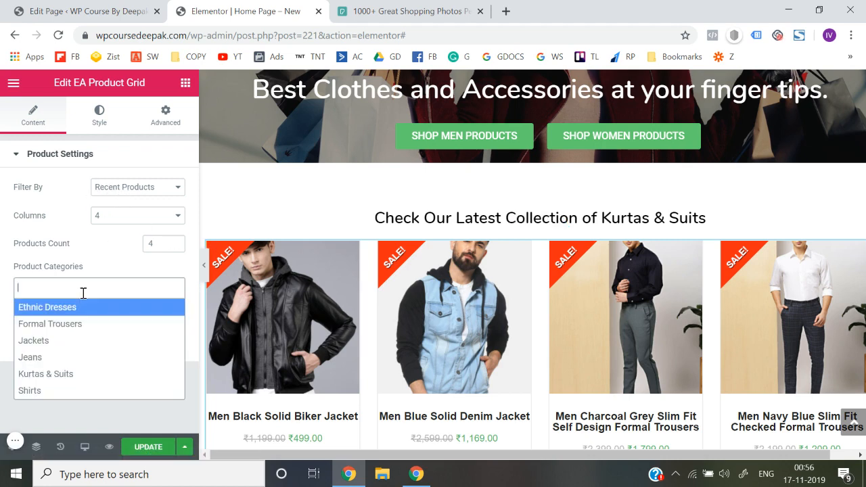
{"action": "left_click", "coordinate": [62, 376]}
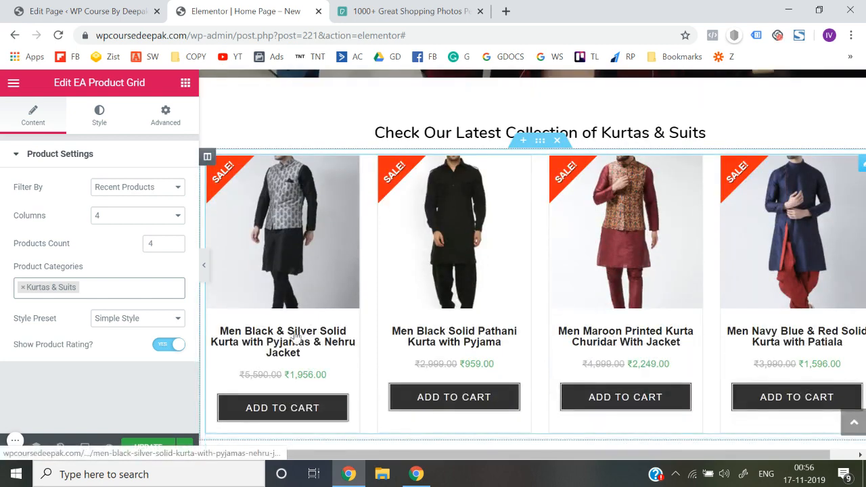
Try filtering the product grid by Featured Products and Top Rated Products, and return the filter to Recent Products
{"action": "left_click", "coordinate": [165, 192]}
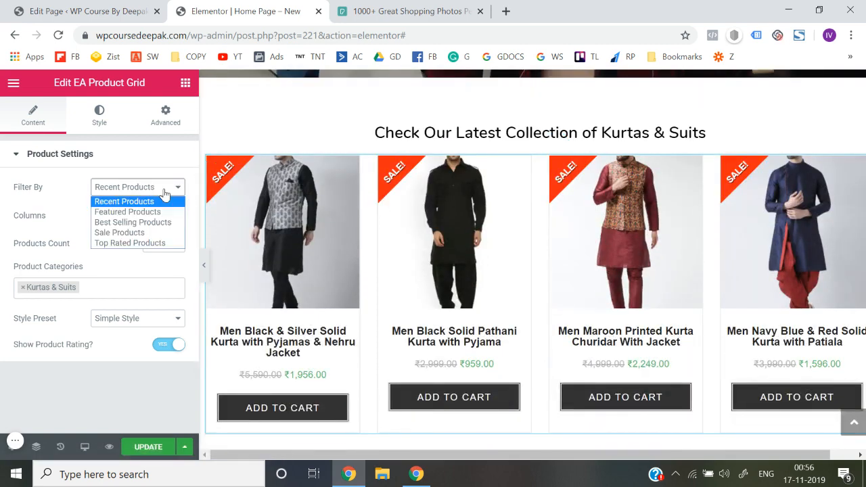
{"action": "left_click", "coordinate": [139, 214]}
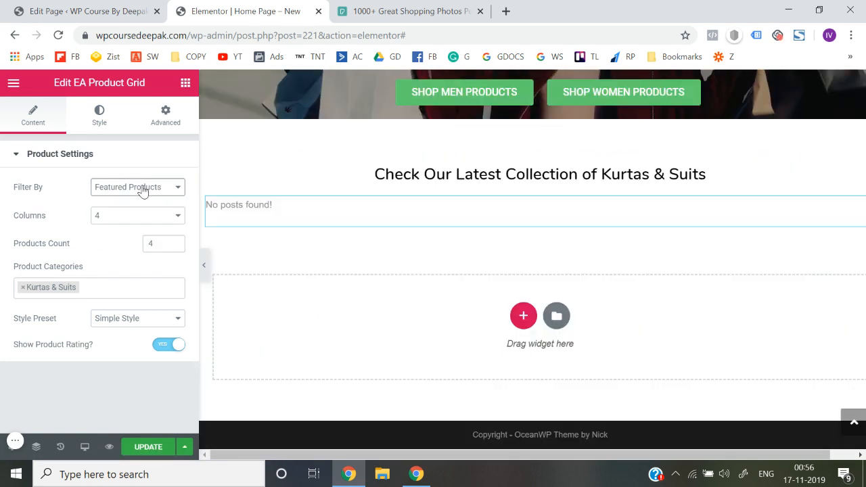
{"action": "left_click", "coordinate": [142, 190]}
{"action": "left_click", "coordinate": [130, 200]}
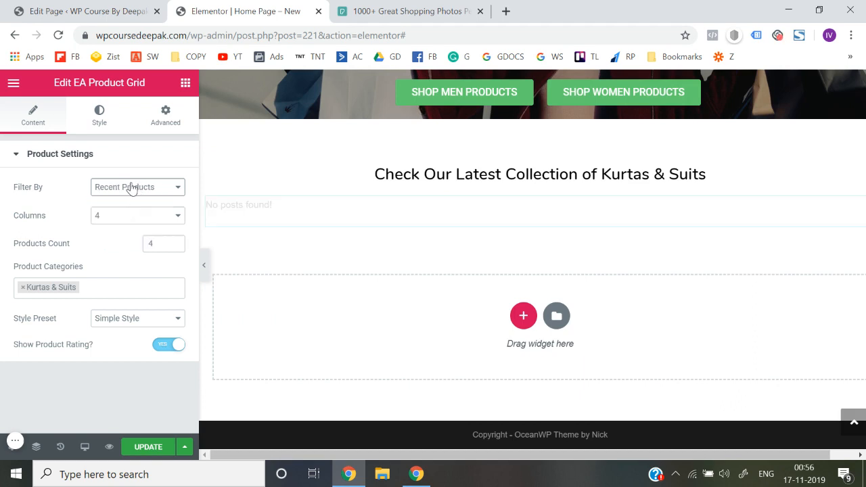
{"action": "left_click", "coordinate": [131, 187]}
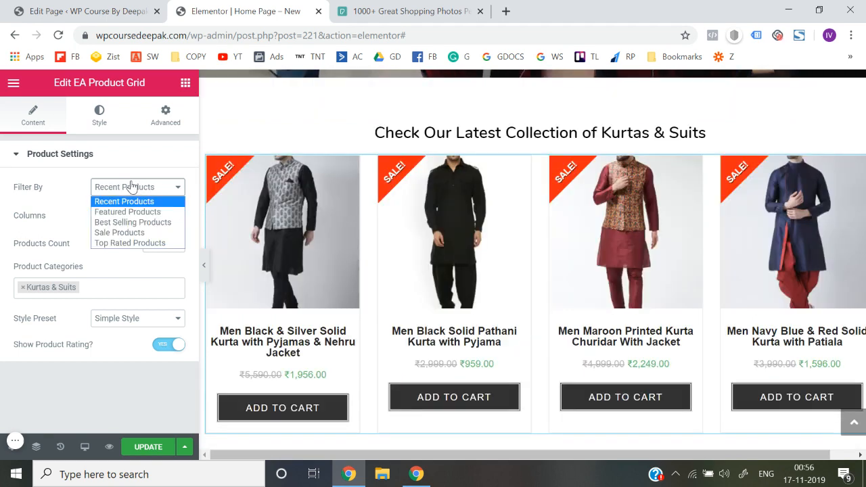
{"action": "left_click", "coordinate": [124, 243]}
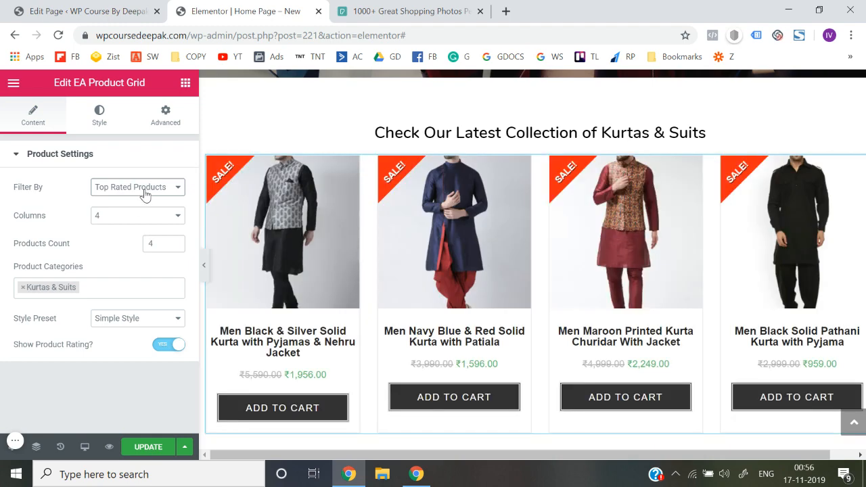
{"action": "left_click", "coordinate": [144, 192]}
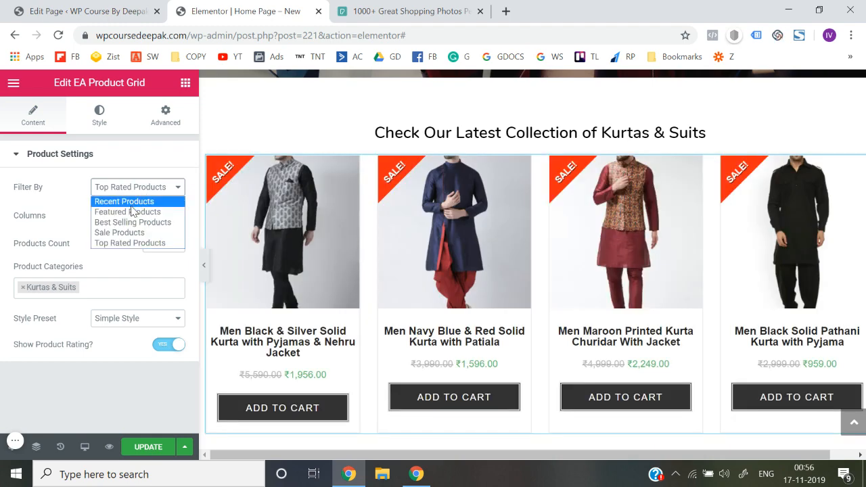
{"action": "left_click", "coordinate": [131, 207]}
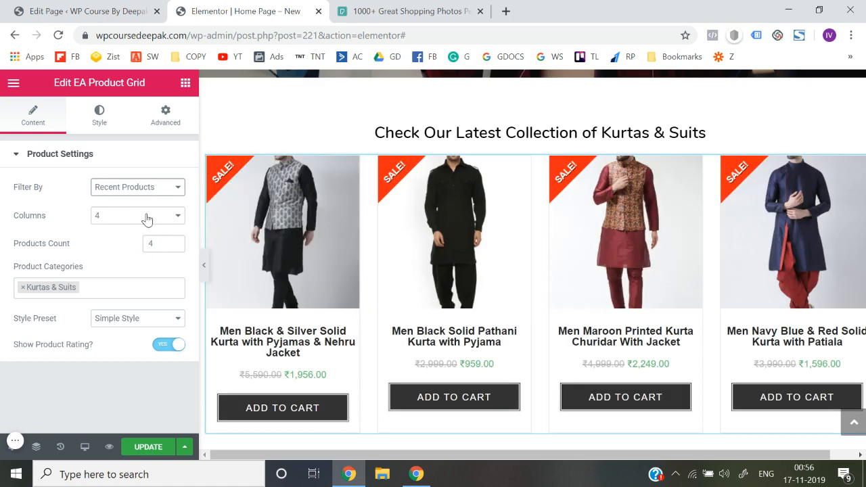
Set the product grid to 3 columns and preview it at full page width
{"action": "left_click", "coordinate": [145, 217]}
{"action": "left_click", "coordinate": [116, 252]}
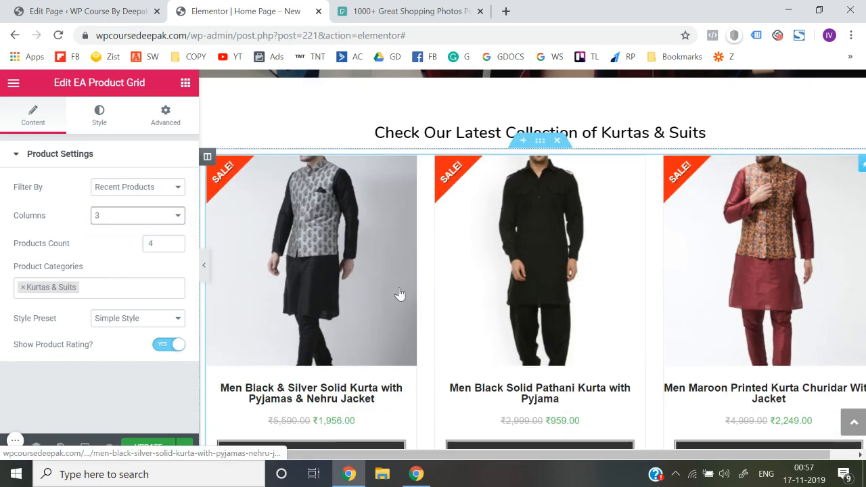
{"action": "left_click", "coordinate": [203, 264]}
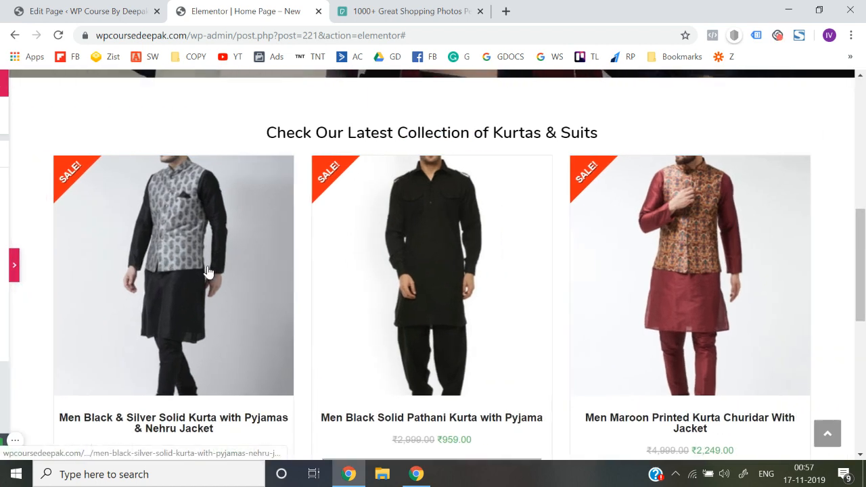
{"action": "left_click", "coordinate": [3, 264]}
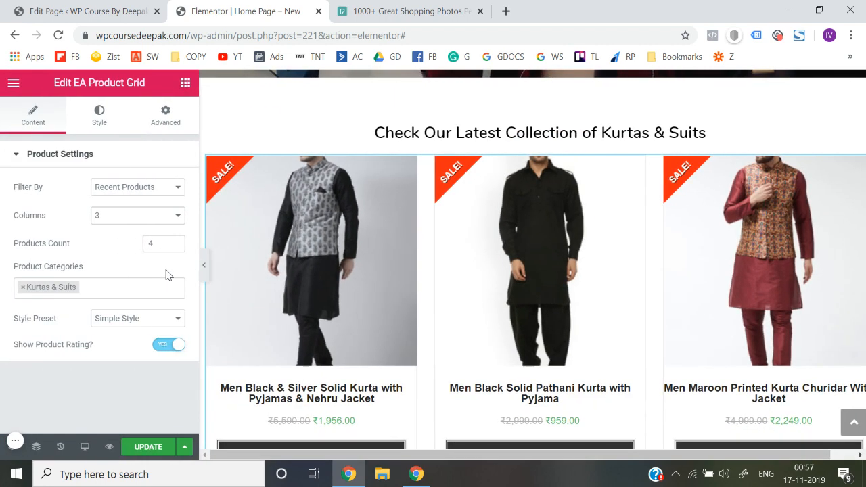
Try the Reveal Style and Overlay Style presets on the product grid, and return to Simple Style
{"action": "left_click", "coordinate": [136, 319]}
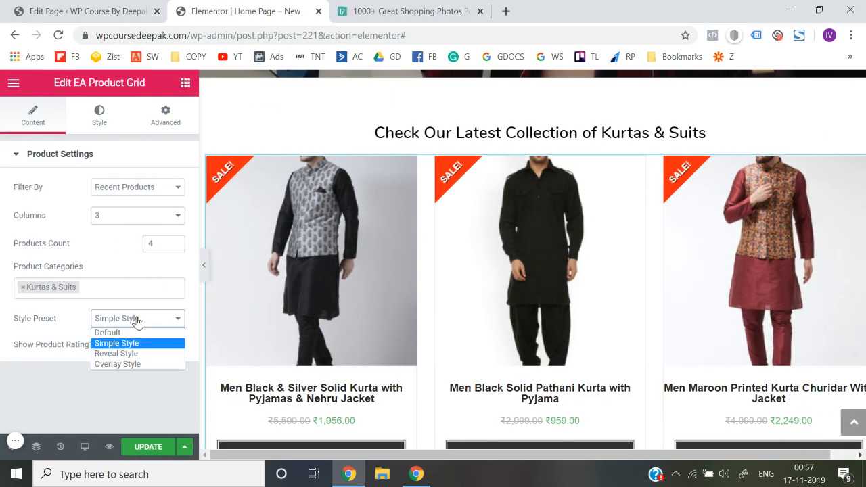
{"action": "left_click", "coordinate": [129, 353]}
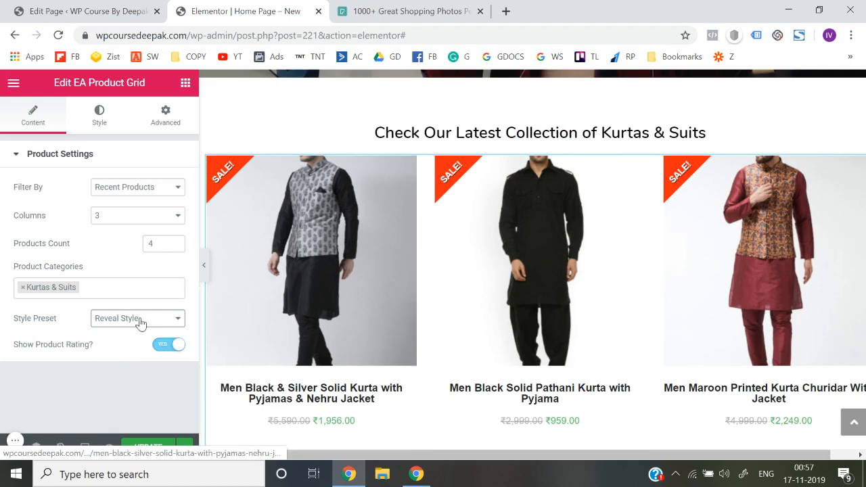
{"action": "left_click", "coordinate": [142, 322]}
{"action": "left_click", "coordinate": [124, 363]}
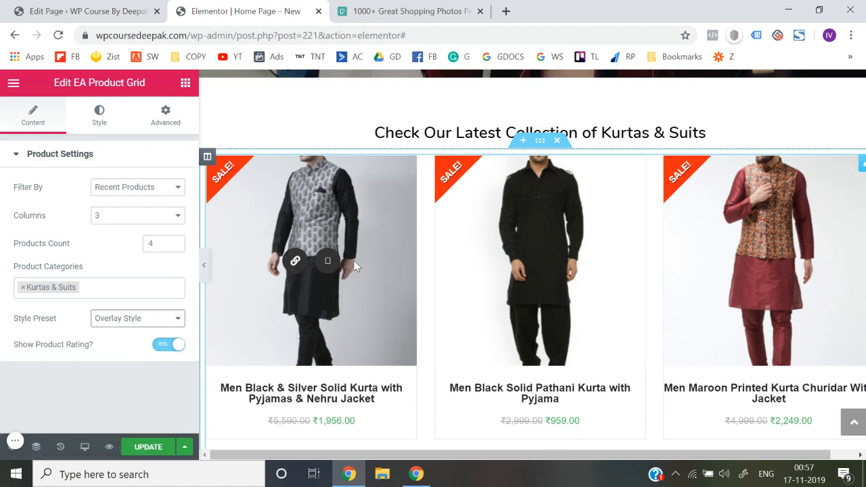
{"action": "left_click", "coordinate": [121, 327]}
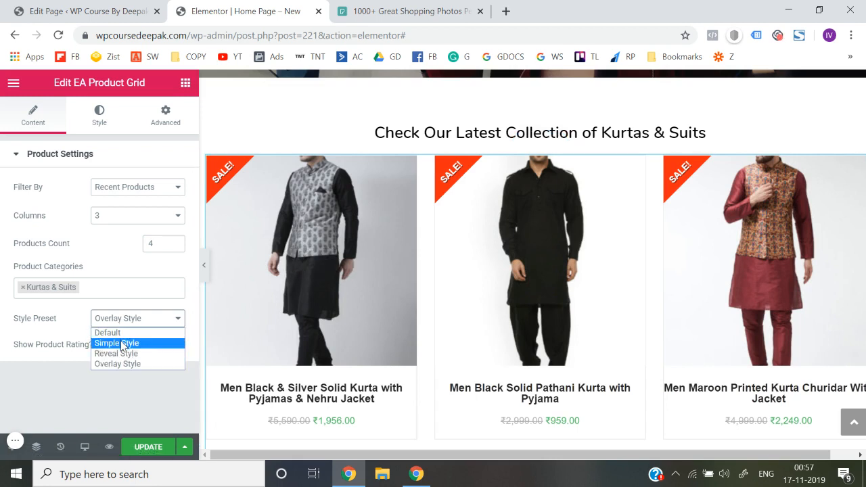
{"action": "left_click", "coordinate": [122, 344]}
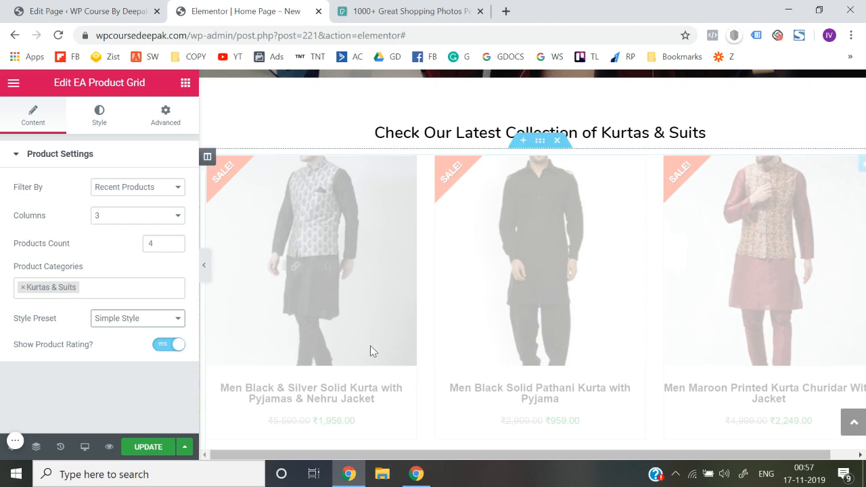
Reduce the product grid's products count to 3
{"action": "scroll", "coordinate": [371, 348], "scroll_direction": "down", "scroll_amount": 2}
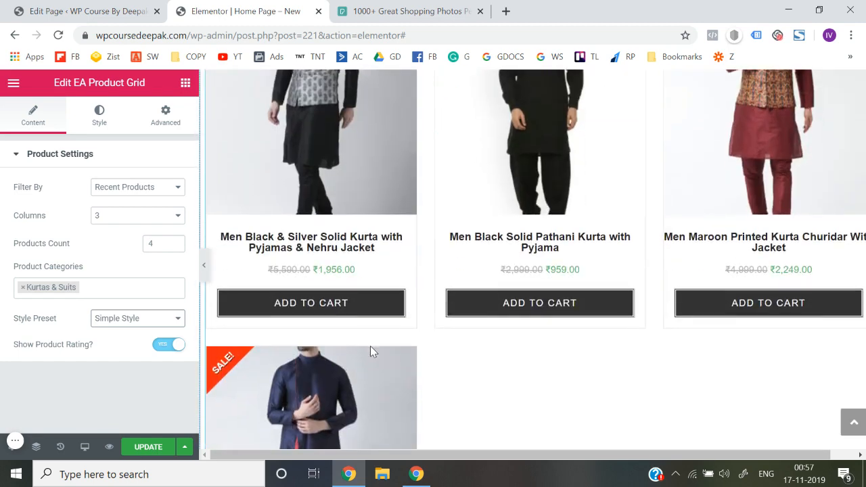
{"action": "scroll", "coordinate": [371, 349], "scroll_direction": "down", "scroll_amount": 3}
{"action": "scroll", "coordinate": [371, 349], "scroll_direction": "up", "scroll_amount": 1}
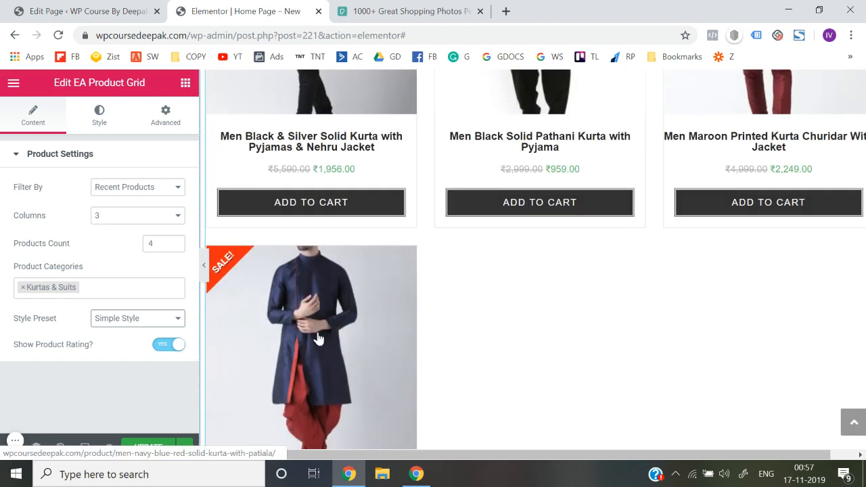
{"action": "left_click", "coordinate": [174, 247]}
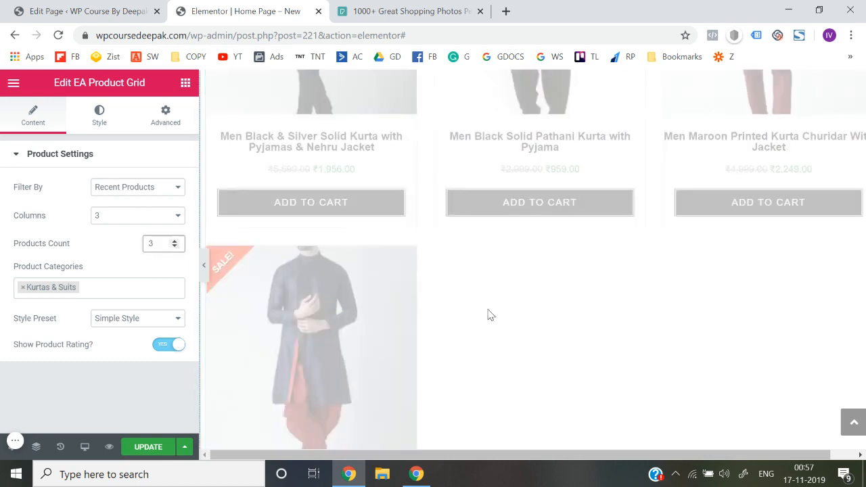
{"action": "scroll", "coordinate": [489, 315], "scroll_direction": "up", "scroll_amount": 2}
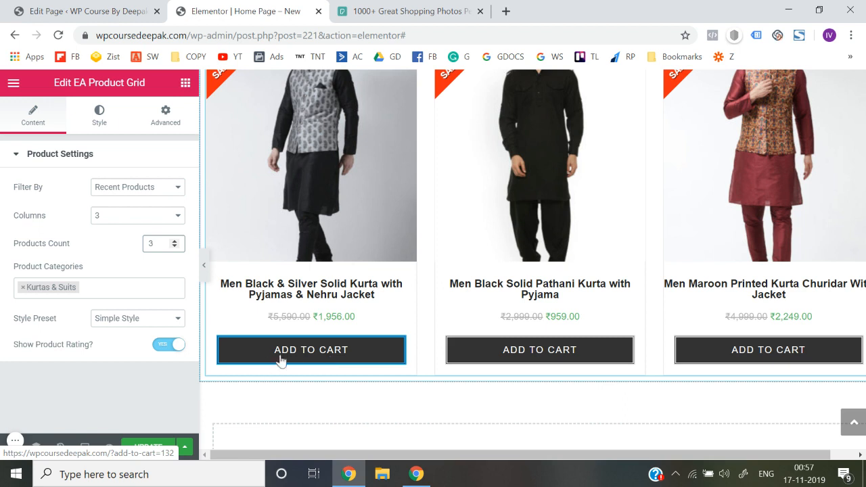
Set the normal background color of the grid's Add to Cart buttons to green (#23a455)
{"action": "left_click", "coordinate": [103, 113]}
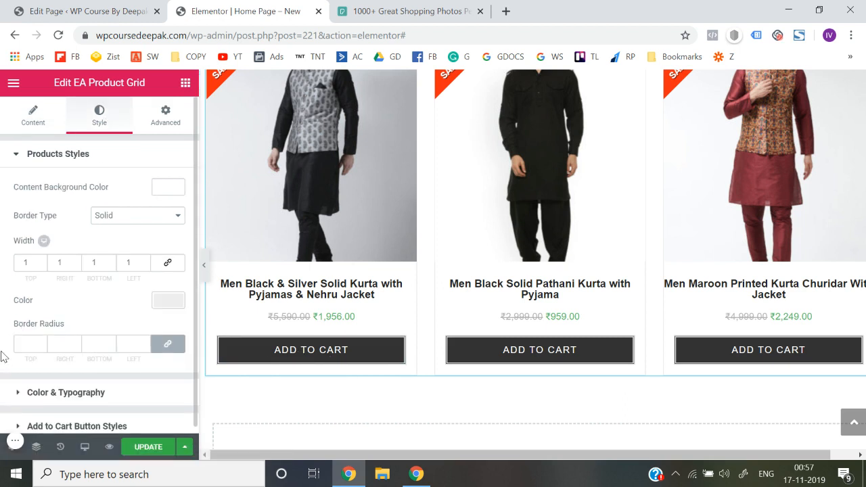
{"action": "left_click", "coordinate": [78, 419]}
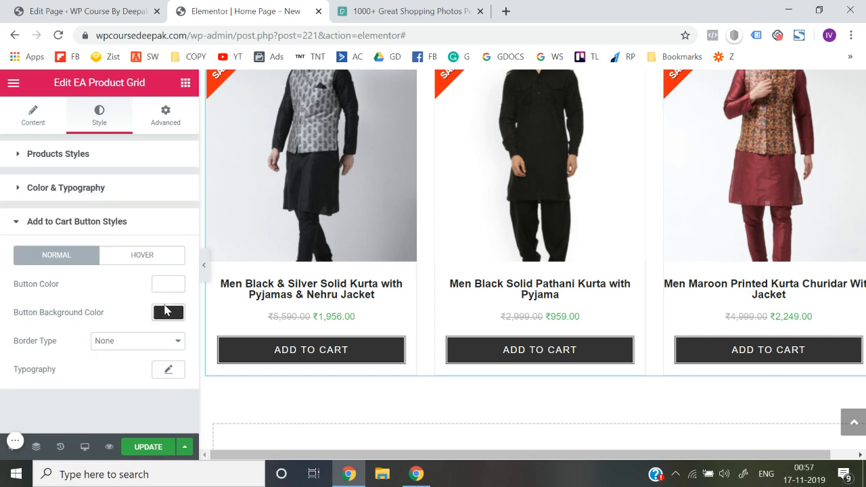
{"action": "left_click", "coordinate": [168, 312]}
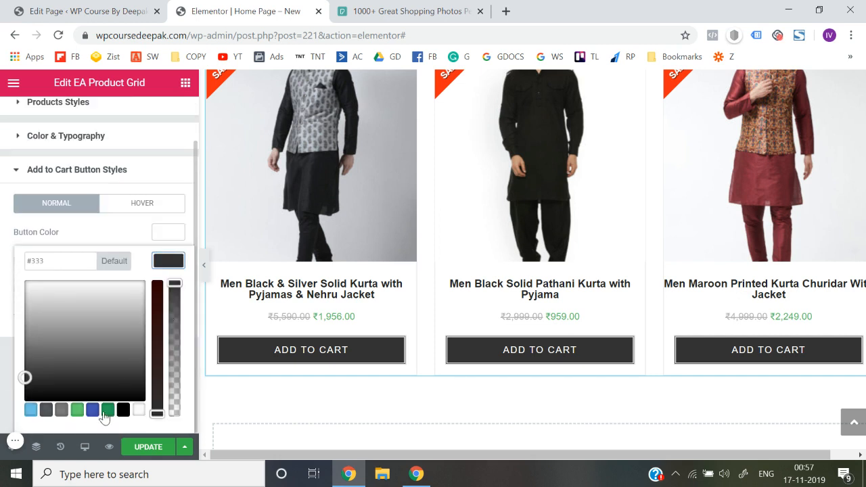
{"action": "left_click", "coordinate": [106, 411]}
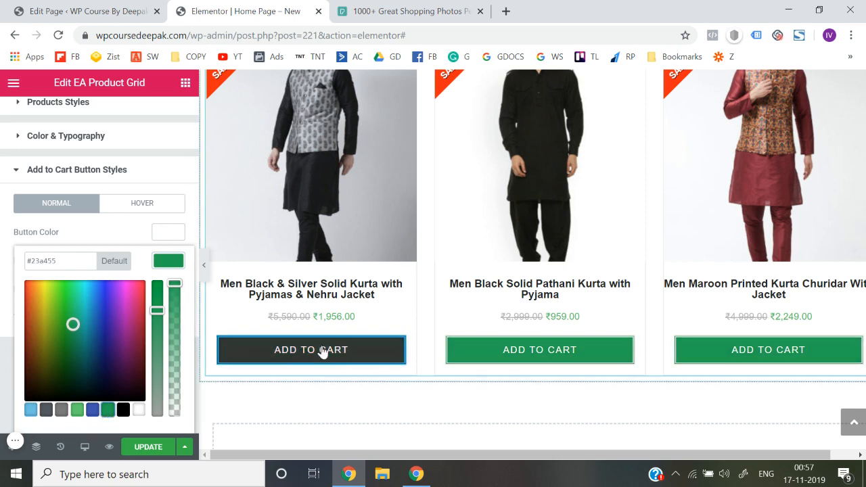
{"action": "left_click", "coordinate": [2, 315]}
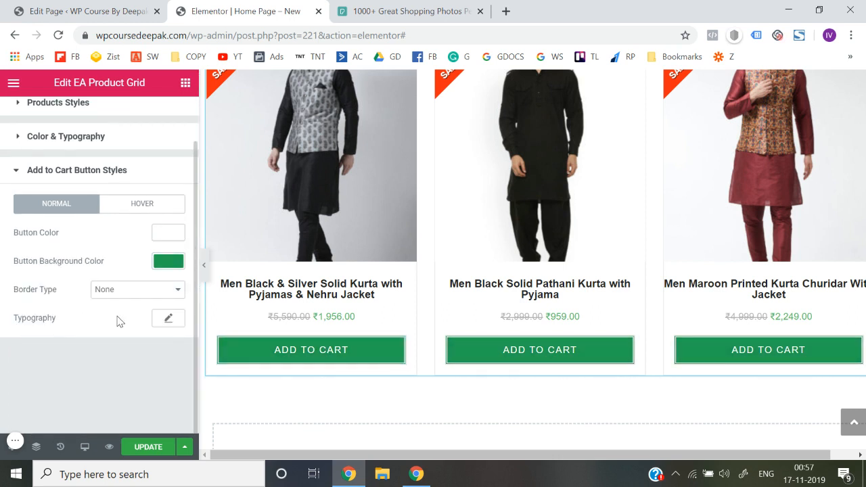
Set the hover-state background color of the Add to Cart buttons to blue (#4054b2)
{"action": "left_click", "coordinate": [142, 209]}
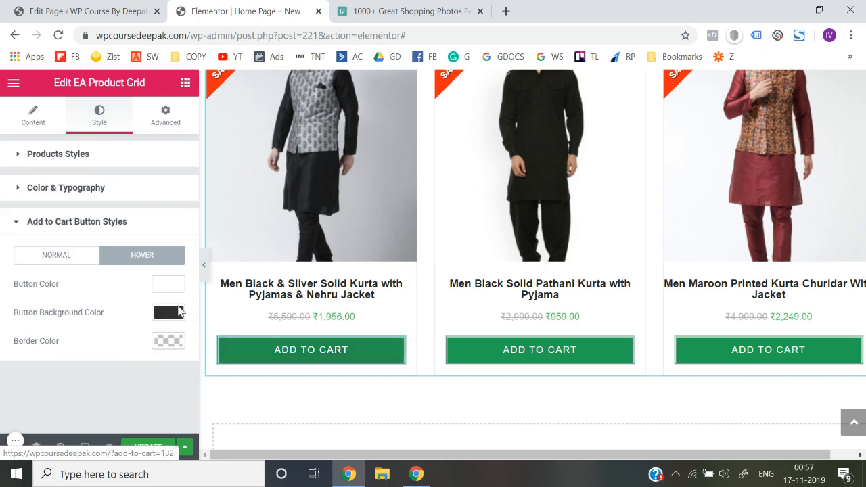
{"action": "left_click", "coordinate": [169, 312]}
{"action": "scroll", "coordinate": [140, 383], "scroll_direction": "down", "scroll_amount": 1}
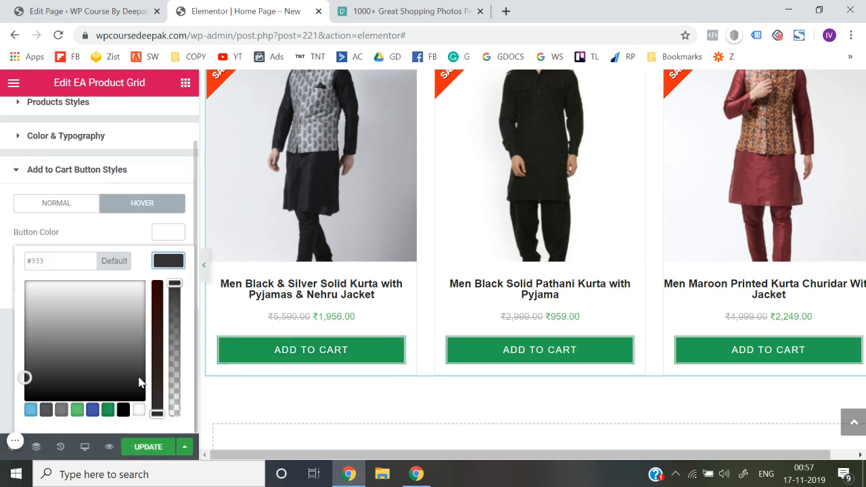
{"action": "left_click", "coordinate": [92, 410]}
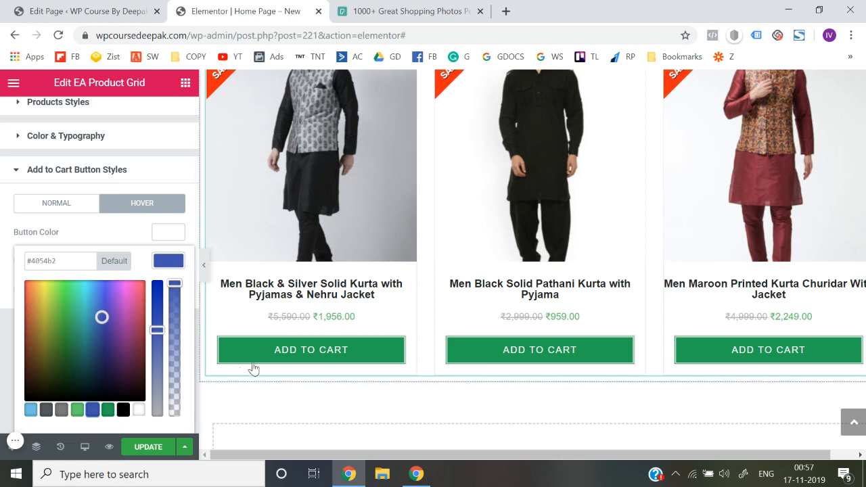
{"action": "left_click", "coordinate": [4, 305]}
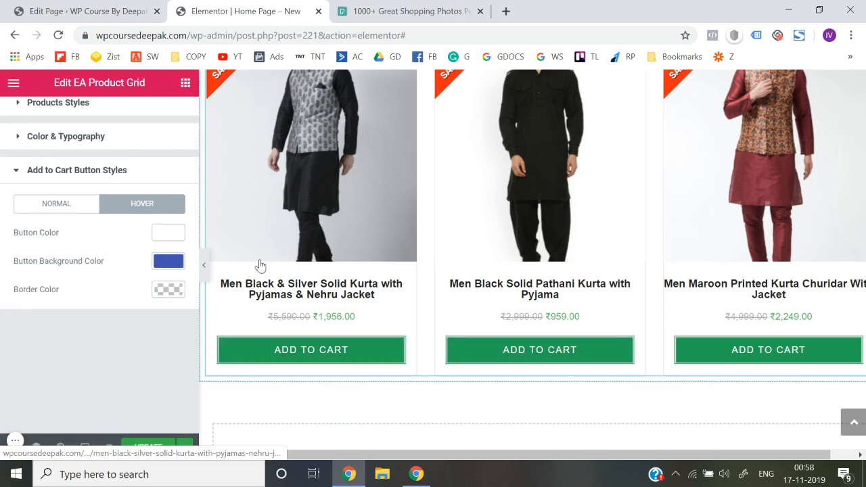
Review the product grid's color and typography options for the product title, price, star rating and sale badge
{"action": "scroll", "coordinate": [105, 364], "scroll_direction": "up", "scroll_amount": 1}
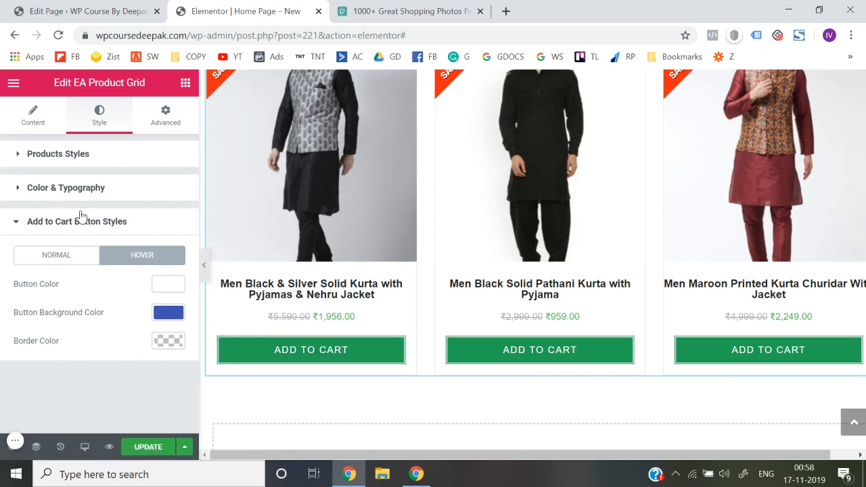
{"action": "left_click", "coordinate": [78, 189]}
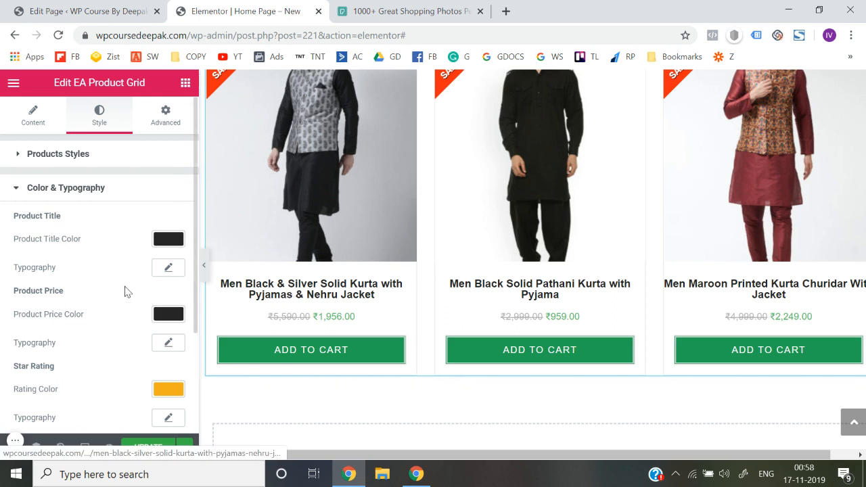
{"action": "scroll", "coordinate": [125, 291], "scroll_direction": "down", "scroll_amount": 1}
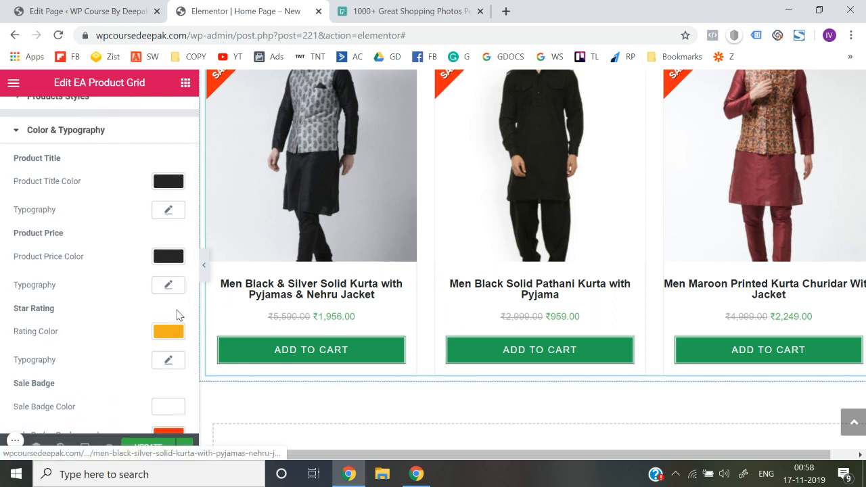
{"action": "scroll", "coordinate": [156, 291], "scroll_direction": "down", "scroll_amount": 1}
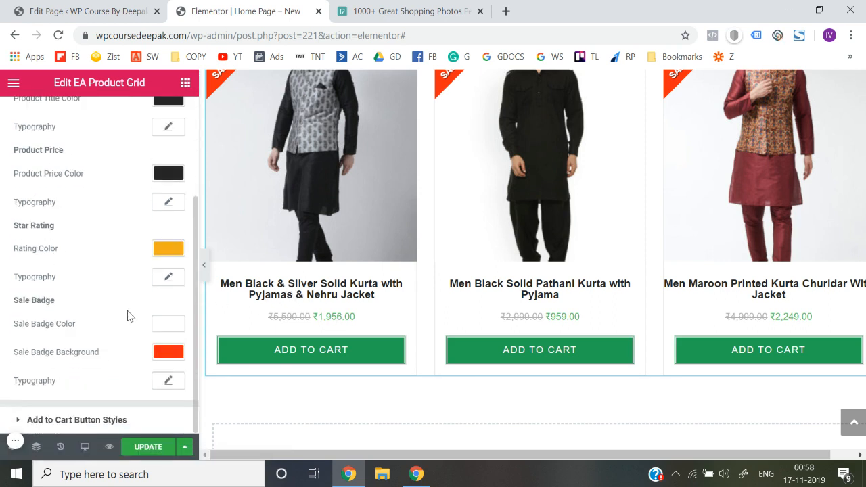
{"action": "scroll", "coordinate": [291, 233], "scroll_direction": "up", "scroll_amount": 2}
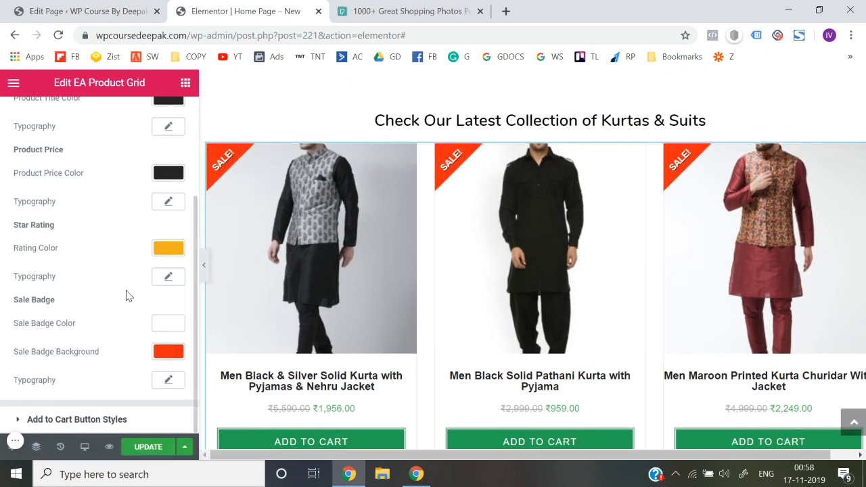
Set the product grid's sale badge background to green (#23a455) and update the page
{"action": "left_click", "coordinate": [169, 351]}
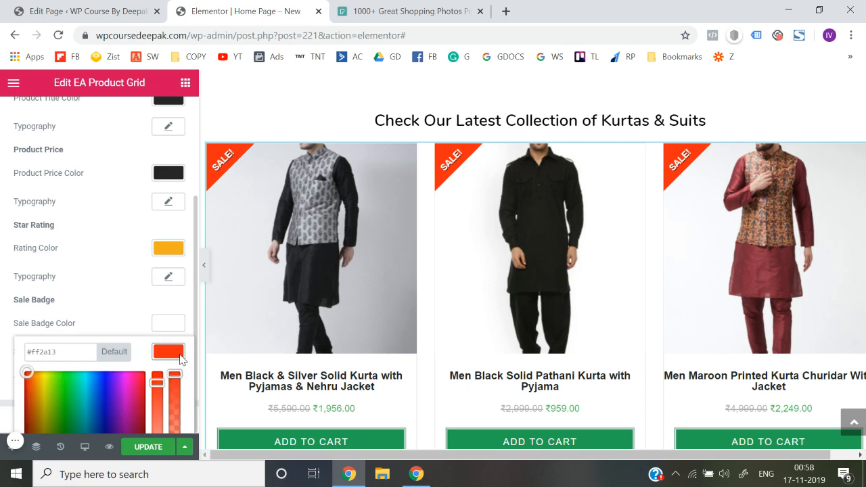
{"action": "scroll", "coordinate": [61, 403], "scroll_direction": "down", "scroll_amount": 2}
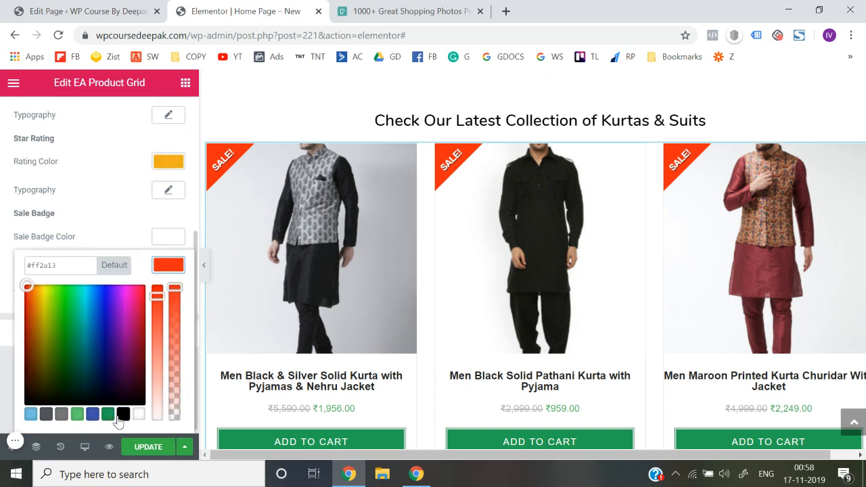
{"action": "left_click", "coordinate": [108, 416]}
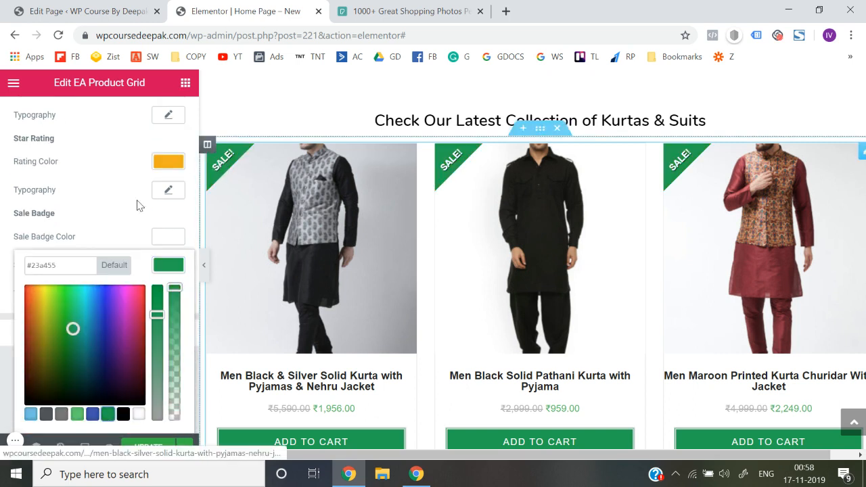
{"action": "left_click", "coordinate": [2, 216]}
{"action": "scroll", "coordinate": [70, 188], "scroll_direction": "up", "scroll_amount": 5}
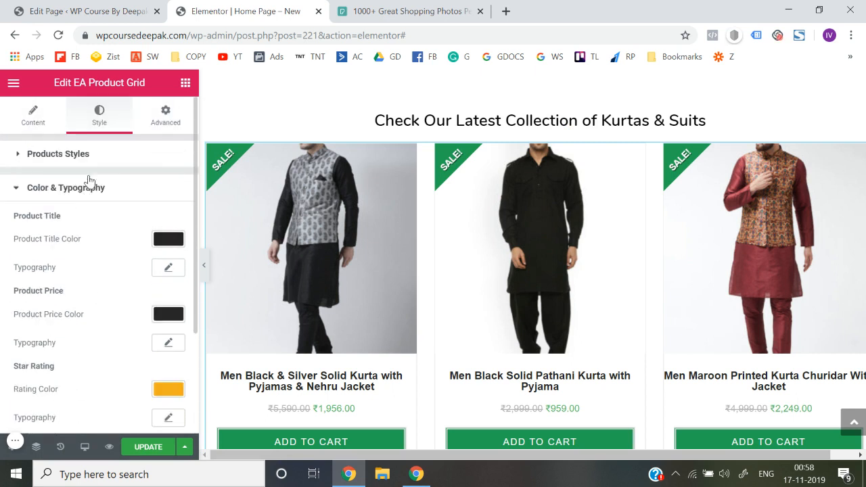
{"action": "left_click", "coordinate": [79, 190]}
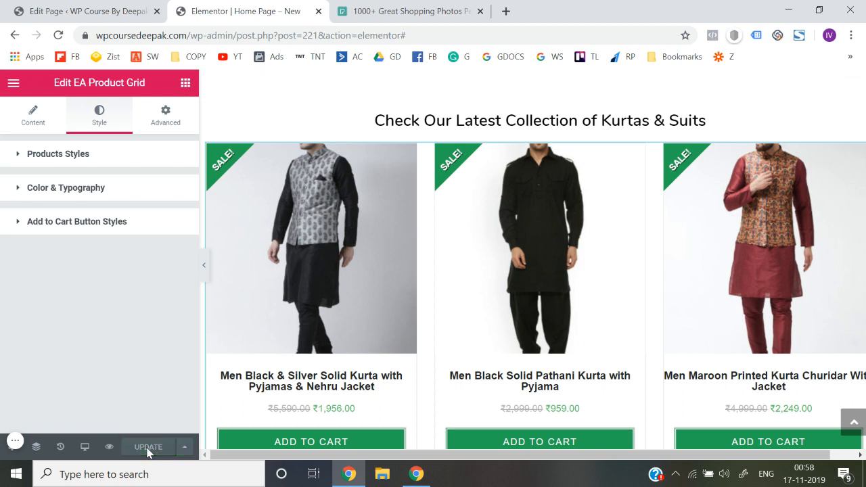
Exit the Elementor editor to the WordPress dashboard
{"action": "left_click", "coordinate": [13, 86]}
{"action": "scroll", "coordinate": [41, 270], "scroll_direction": "down", "scroll_amount": 1}
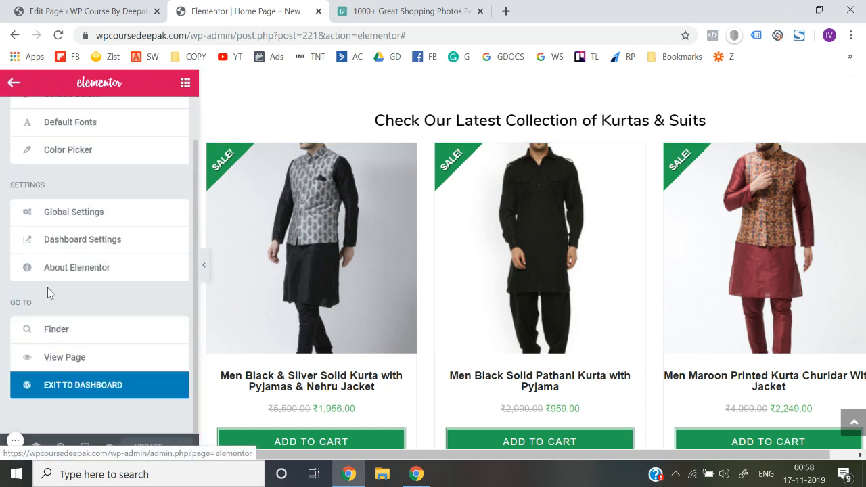
{"action": "left_click", "coordinate": [83, 396]}
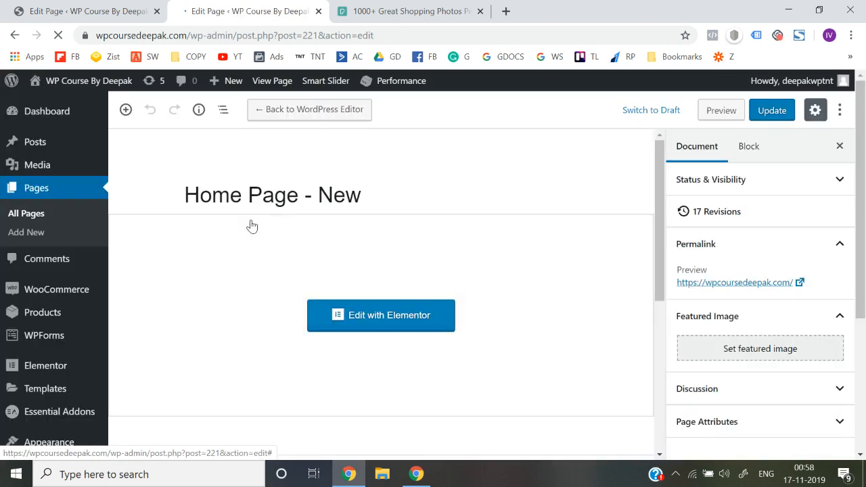
Open the live site in a new browser tab and check the home page's hero and Kurtas & Suits section
{"action": "mouse_move", "coordinate": [84, 82]}
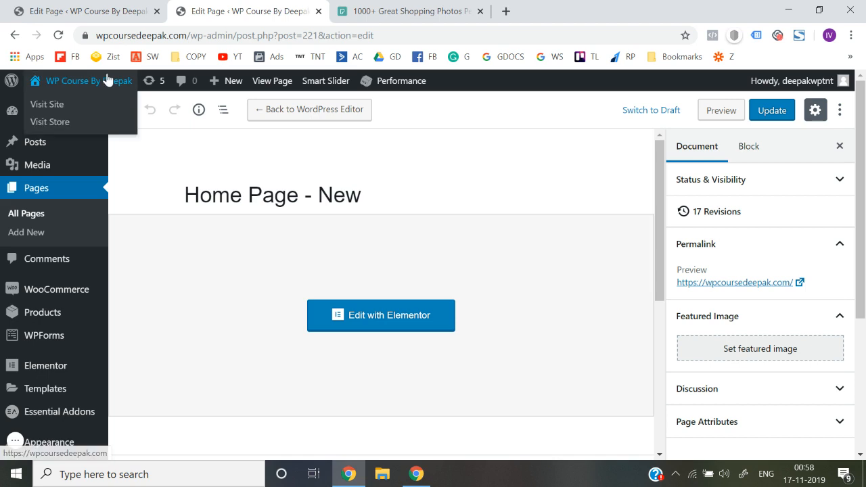
{"action": "right_click", "coordinate": [39, 110]}
{"action": "left_click", "coordinate": [59, 114]}
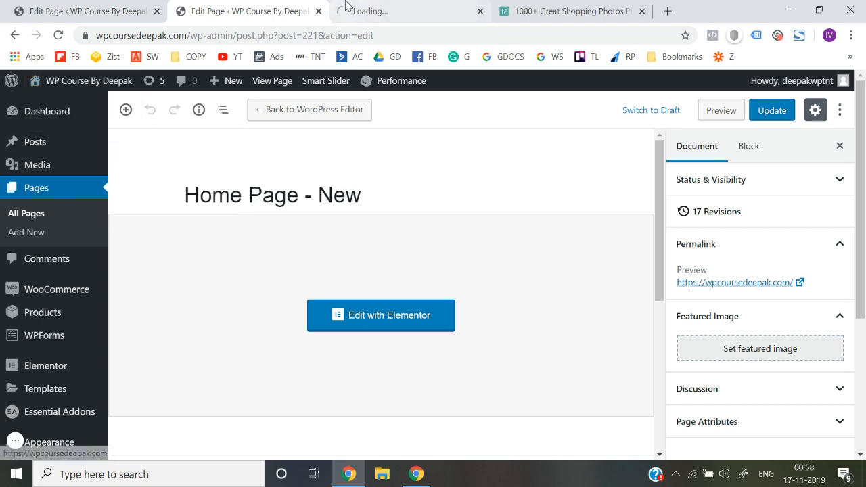
{"action": "left_click", "coordinate": [349, 9]}
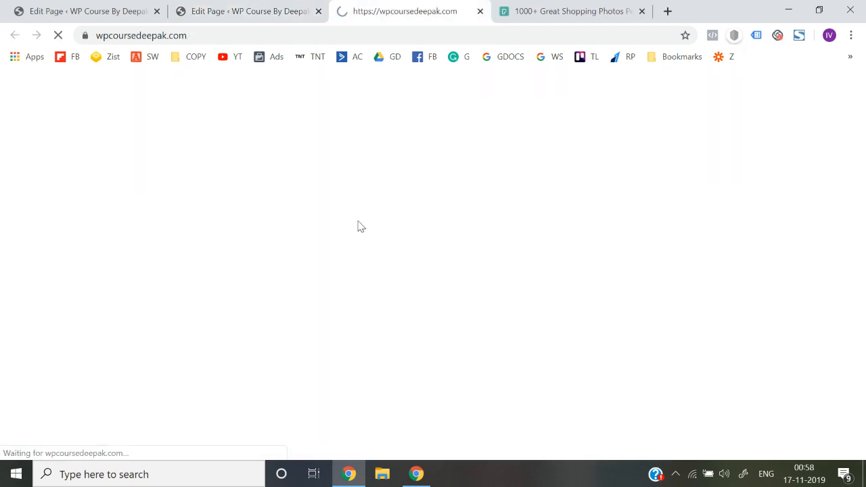
{"action": "scroll", "coordinate": [358, 224], "scroll_direction": "down", "scroll_amount": 2}
{"action": "scroll", "coordinate": [358, 222], "scroll_direction": "down", "scroll_amount": 8}
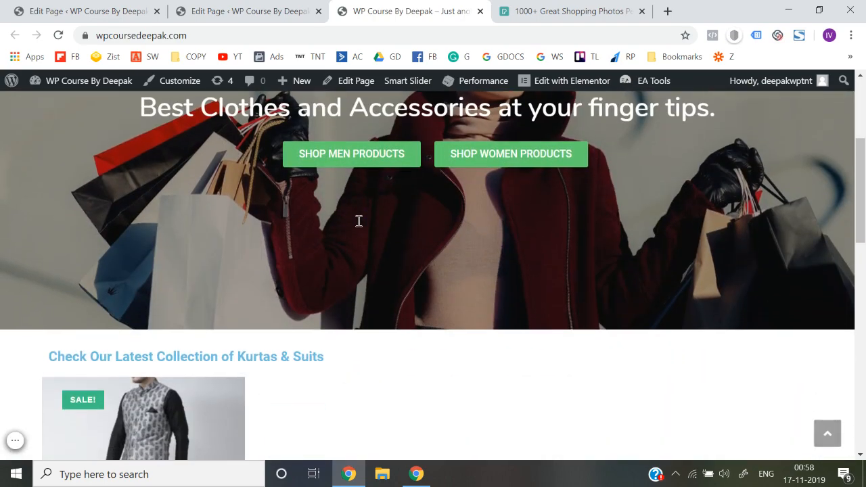
{"action": "scroll", "coordinate": [359, 224], "scroll_direction": "up", "scroll_amount": 5}
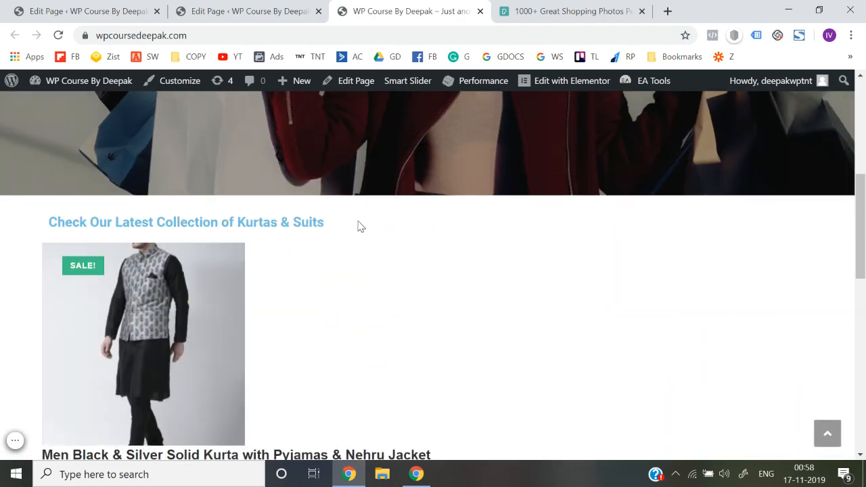
{"action": "scroll", "coordinate": [377, 330], "scroll_direction": "down", "scroll_amount": 5}
{"action": "scroll", "coordinate": [377, 329], "scroll_direction": "up", "scroll_amount": 10}
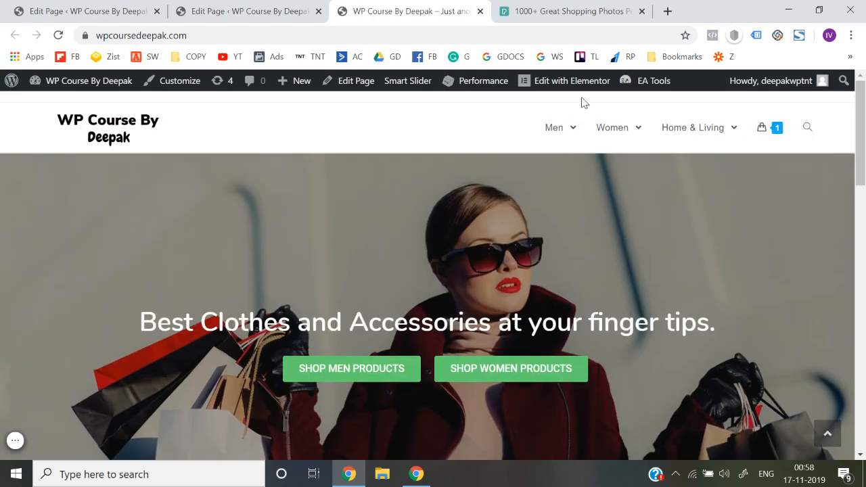
Purge all site caches and check the product grid on the refreshed home page
{"action": "mouse_move", "coordinate": [484, 86]}
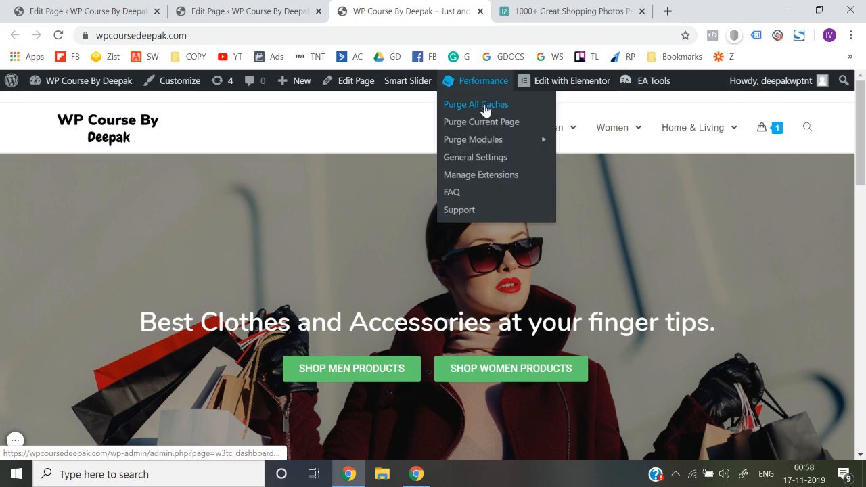
{"action": "left_click", "coordinate": [487, 106]}
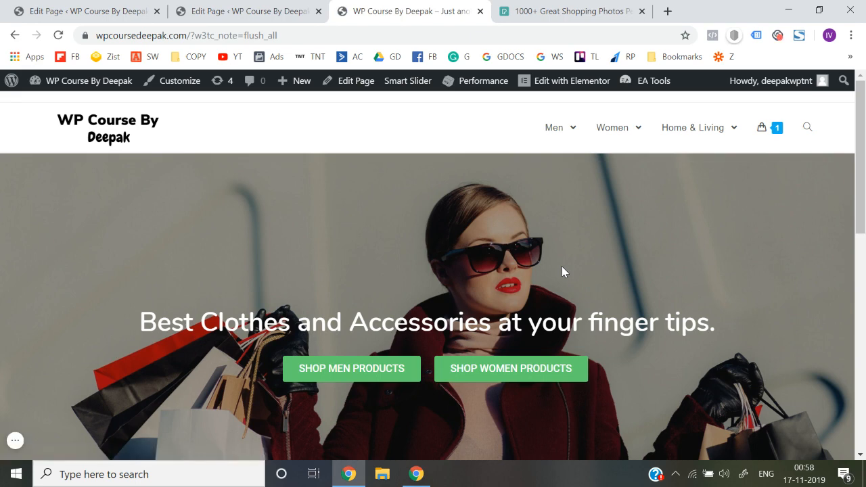
{"action": "scroll", "coordinate": [562, 267], "scroll_direction": "up", "scroll_amount": 3}
{"action": "scroll", "coordinate": [561, 266], "scroll_direction": "down", "scroll_amount": 3}
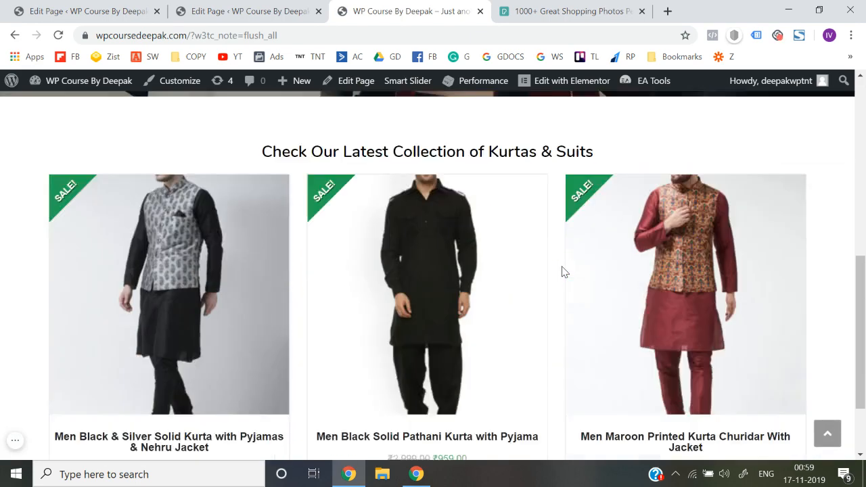
Add the Men Black & Silver Solid Kurta with Pyjamas & Nehru Jacket to the cart and view the cart
{"action": "left_click", "coordinate": [244, 407]}
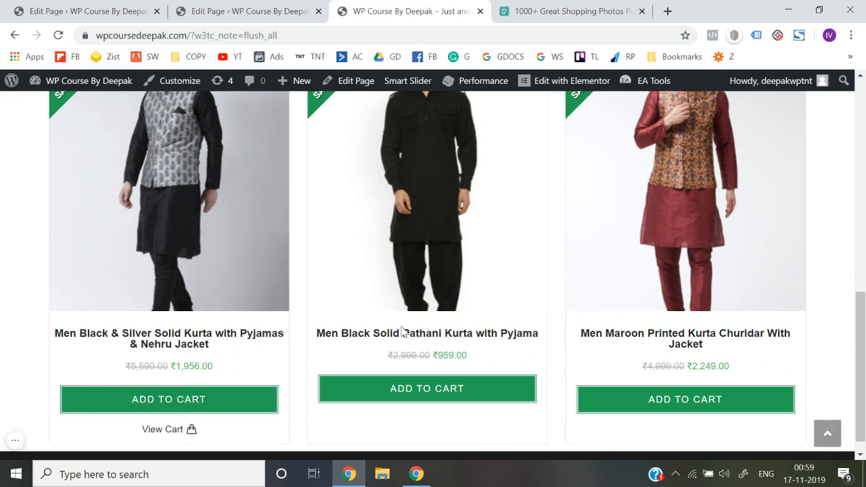
{"action": "scroll", "coordinate": [163, 389], "scroll_direction": "down", "scroll_amount": 1}
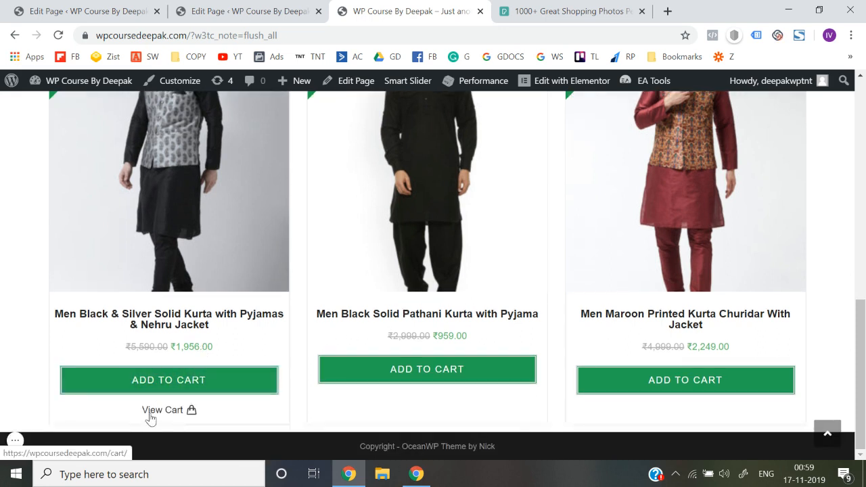
{"action": "left_click", "coordinate": [150, 413]}
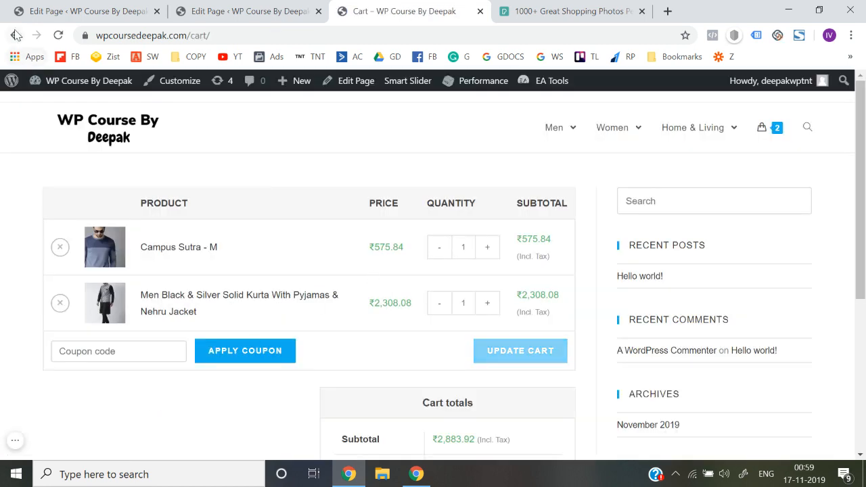
Return to the home page and open the product page of the Men Black & Silver Solid Kurta
{"action": "left_click", "coordinate": [16, 35]}
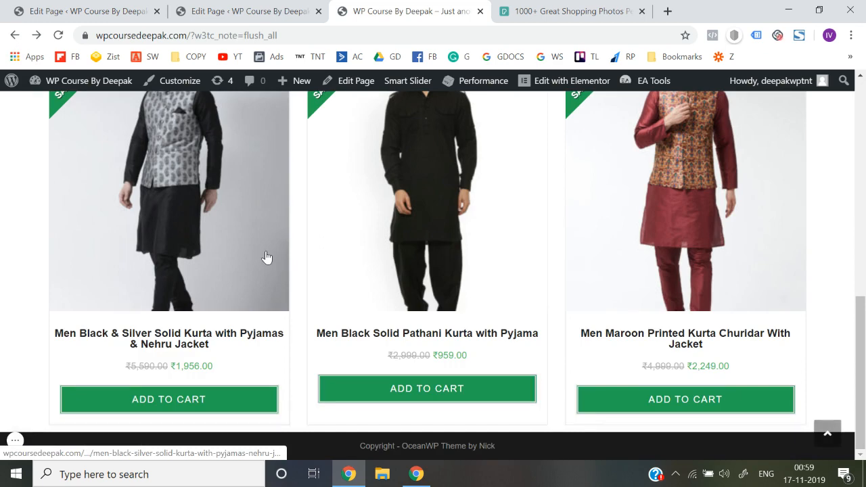
{"action": "scroll", "coordinate": [172, 264], "scroll_direction": "up", "scroll_amount": 2}
{"action": "left_click", "coordinate": [172, 264]}
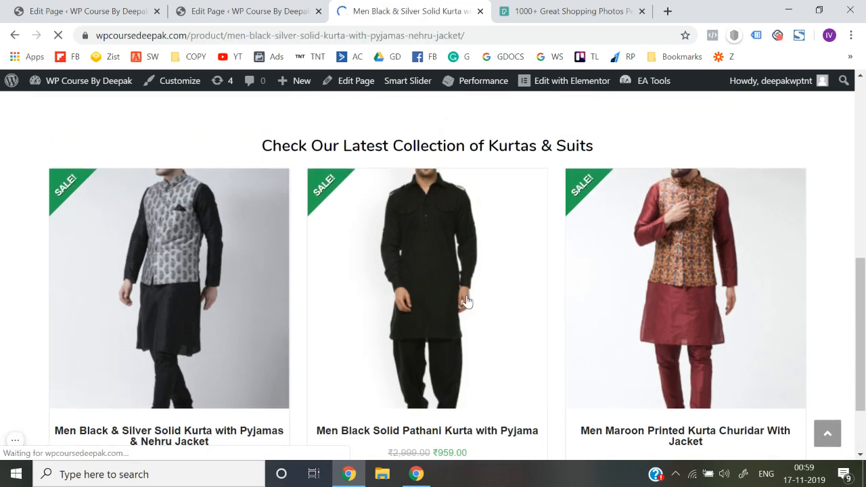
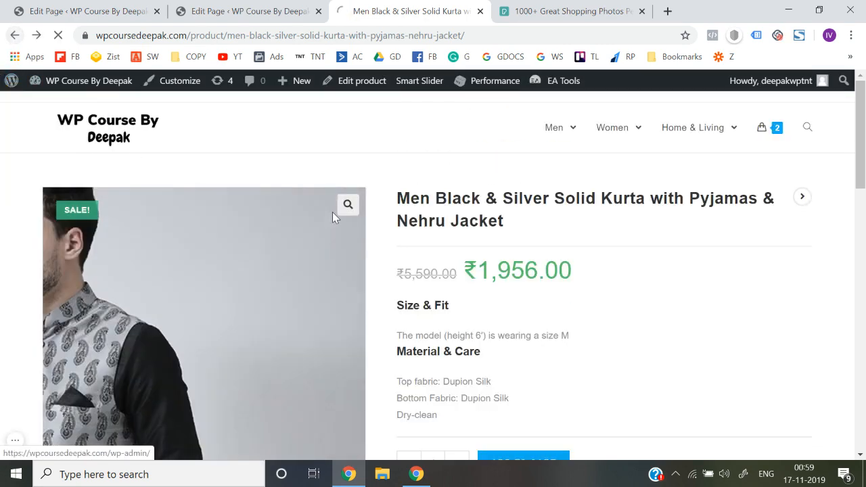
Return to the live home page and review the hero banner and the Kurtas & Suits product grid
{"action": "scroll", "coordinate": [407, 273], "scroll_direction": "up", "scroll_amount": 4}
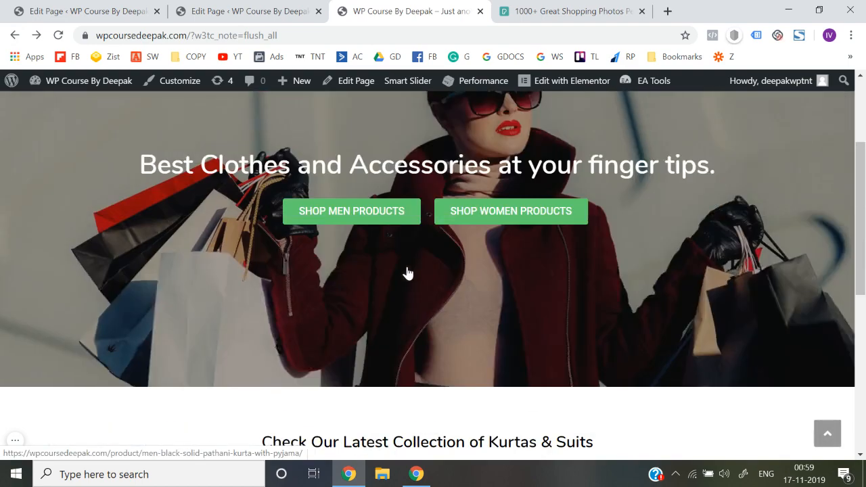
{"action": "scroll", "coordinate": [407, 273], "scroll_direction": "up", "scroll_amount": 3}
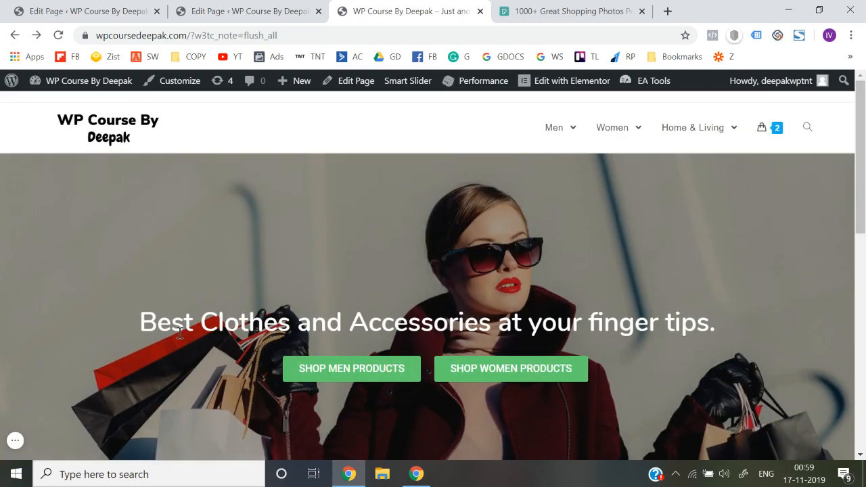
{"action": "scroll", "coordinate": [179, 332], "scroll_direction": "down", "scroll_amount": 6}
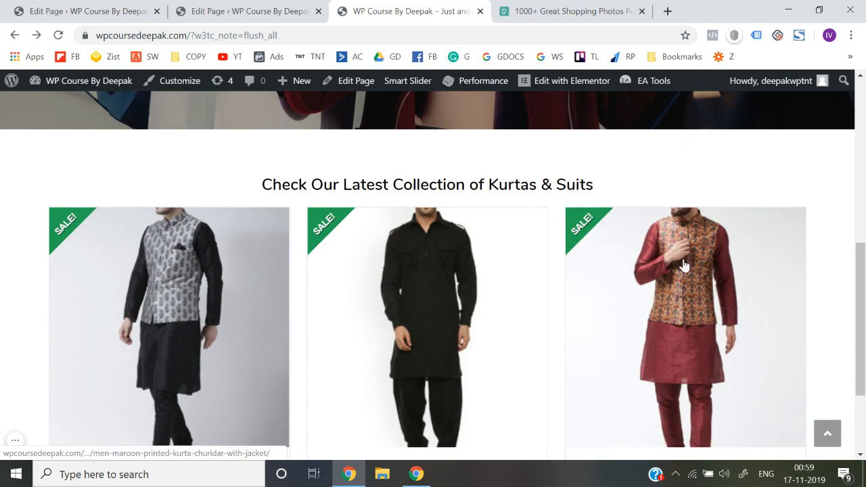
{"action": "scroll", "coordinate": [318, 291], "scroll_direction": "down", "scroll_amount": 2}
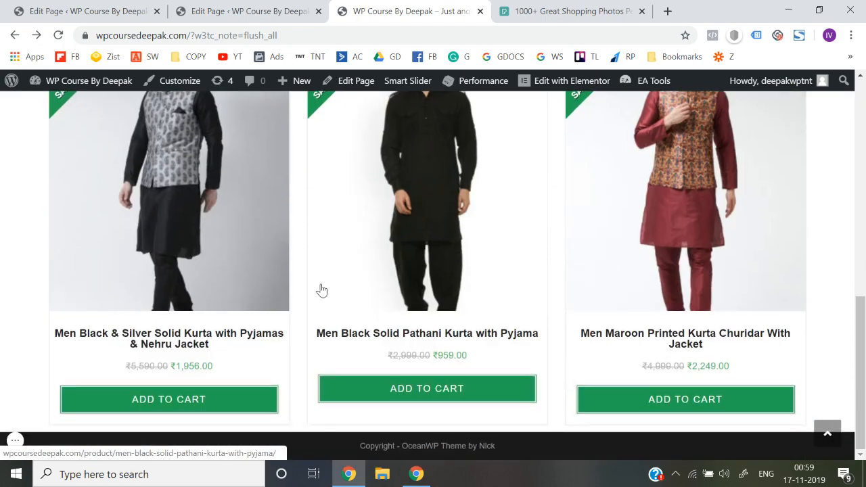
{"action": "scroll", "coordinate": [320, 290], "scroll_direction": "up", "scroll_amount": 6}
{"action": "scroll", "coordinate": [321, 290], "scroll_direction": "down", "scroll_amount": 5}
{"action": "scroll", "coordinate": [321, 290], "scroll_direction": "up", "scroll_amount": 8}
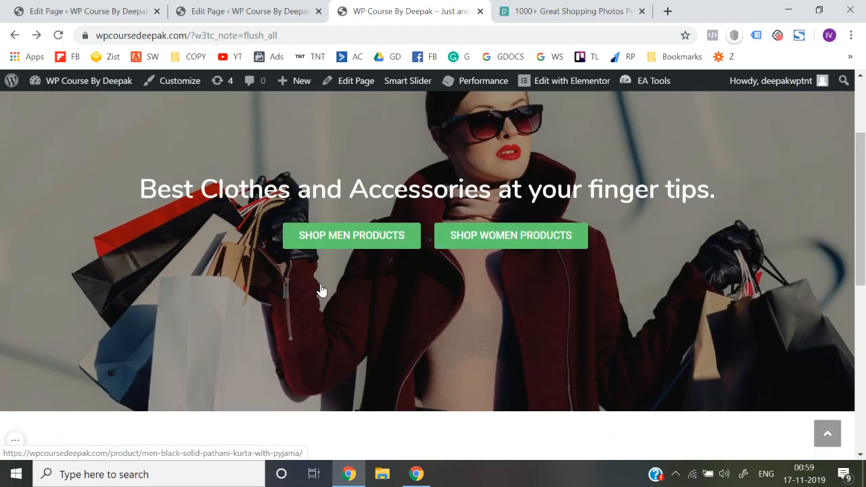
{"action": "scroll", "coordinate": [320, 283], "scroll_direction": "down", "scroll_amount": 8}
Open the home page in the Elementor editor and add a one-column section below the Kurtas & Suits product grid
{"action": "left_click", "coordinate": [574, 82]}
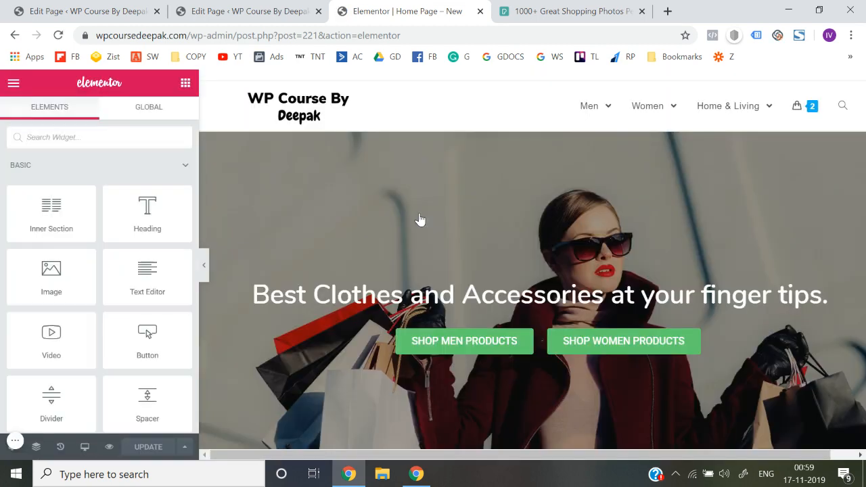
{"action": "scroll", "coordinate": [420, 219], "scroll_direction": "down", "scroll_amount": 3}
{"action": "scroll", "coordinate": [483, 284], "scroll_direction": "down", "scroll_amount": 5}
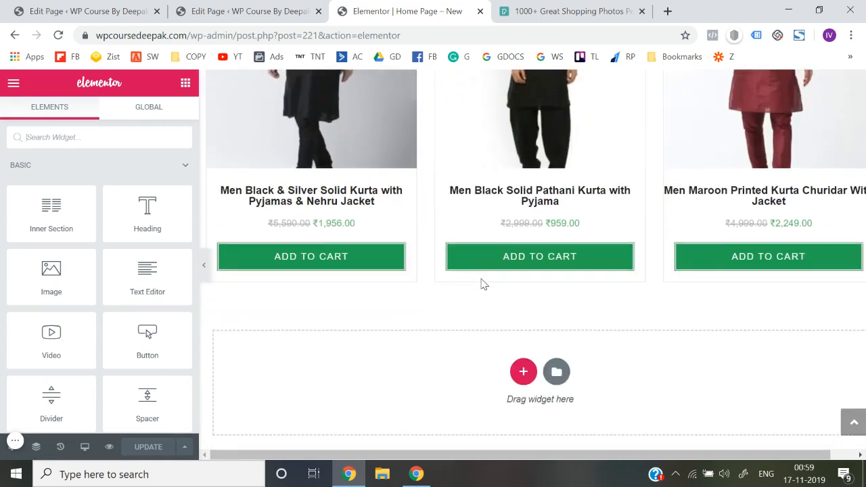
{"action": "scroll", "coordinate": [483, 284], "scroll_direction": "down", "scroll_amount": 1}
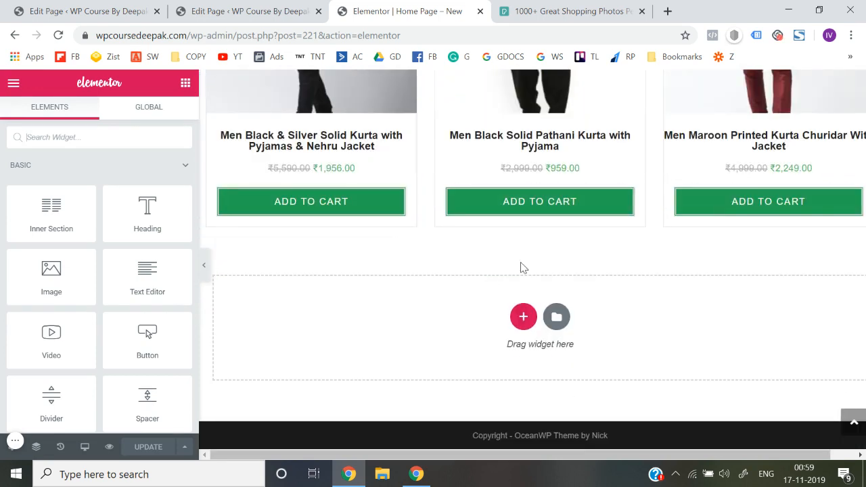
{"action": "left_click", "coordinate": [523, 316]}
{"action": "left_click", "coordinate": [353, 362]}
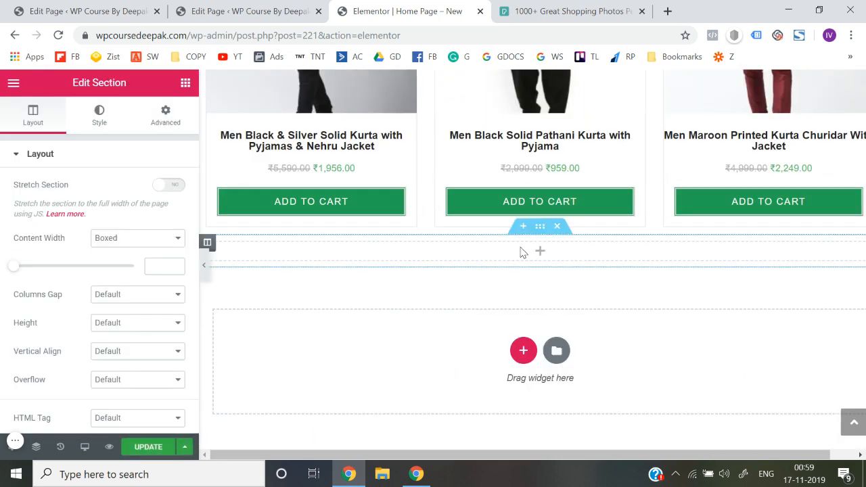
Place a Spacer widget in the new empty section and set its space to 40
{"action": "left_click", "coordinate": [187, 84]}
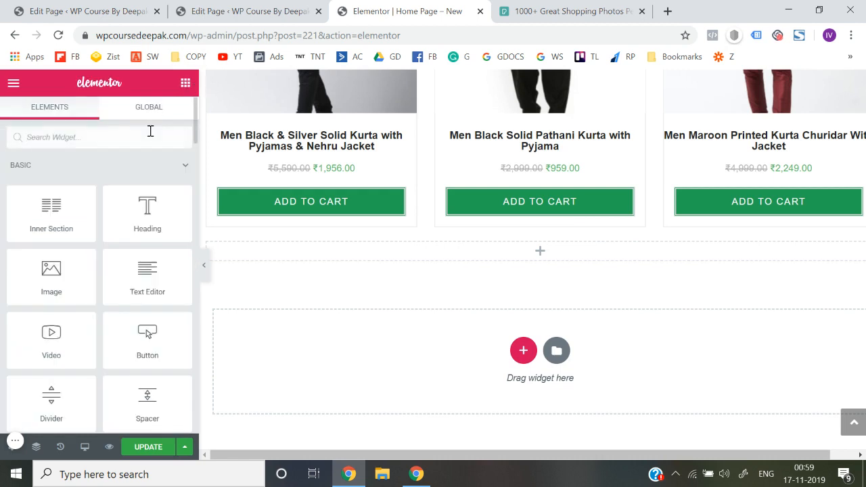
{"action": "type", "text": "spa"}
{"action": "left_click_drag", "start_coordinate": [51, 179], "coordinate": [516, 255]}
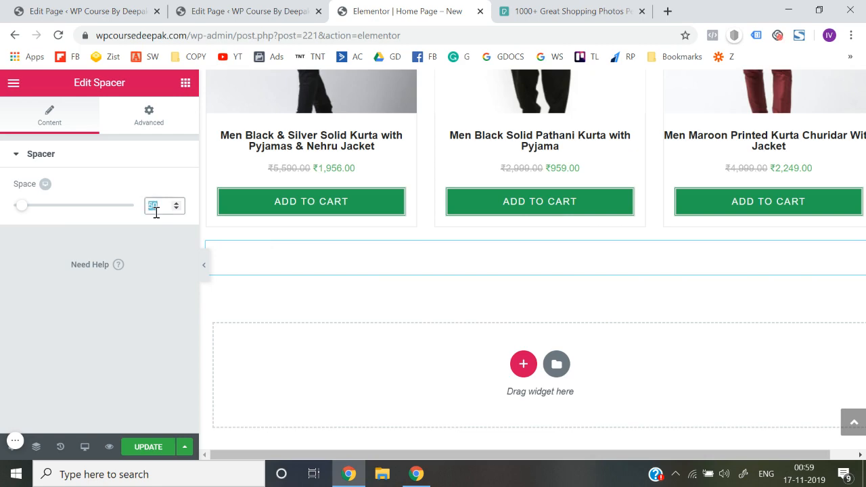
{"action": "type", "text": "40"}
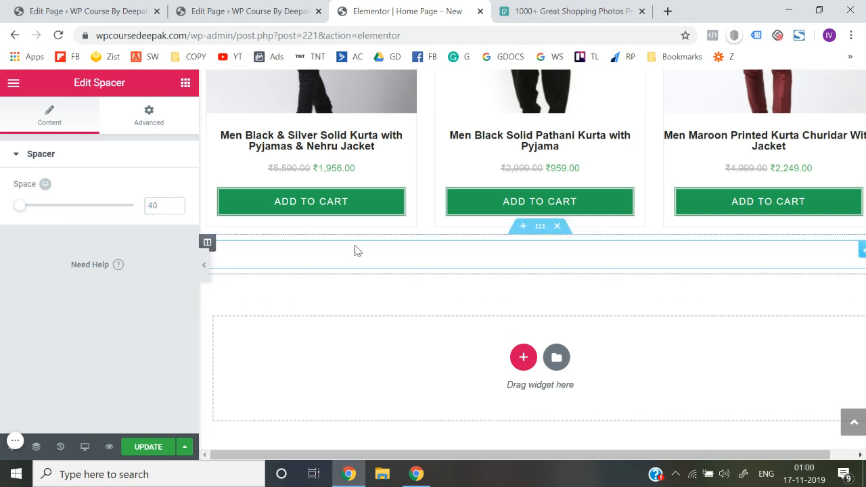
Duplicate the Kurtas & Suits heading section and move the copy below the new spacer section
{"action": "scroll", "coordinate": [354, 251], "scroll_direction": "up", "scroll_amount": 4}
{"action": "scroll", "coordinate": [365, 284], "scroll_direction": "down", "scroll_amount": 4}
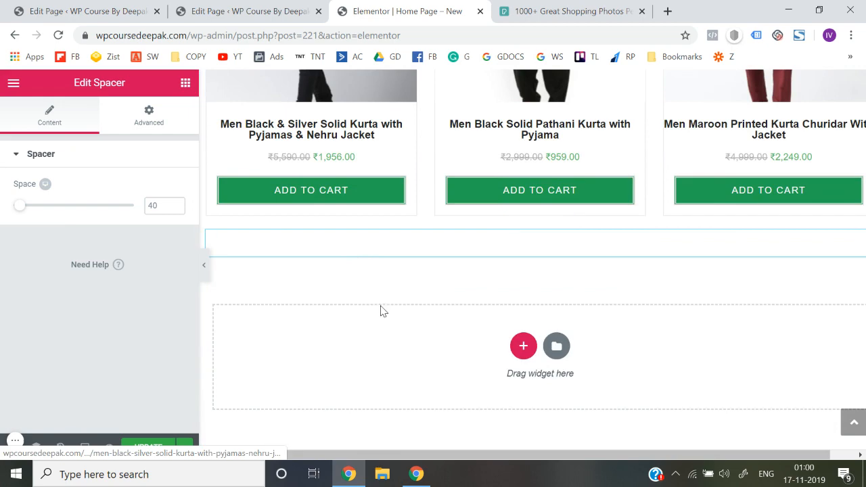
{"action": "scroll", "coordinate": [514, 354], "scroll_direction": "up", "scroll_amount": 5}
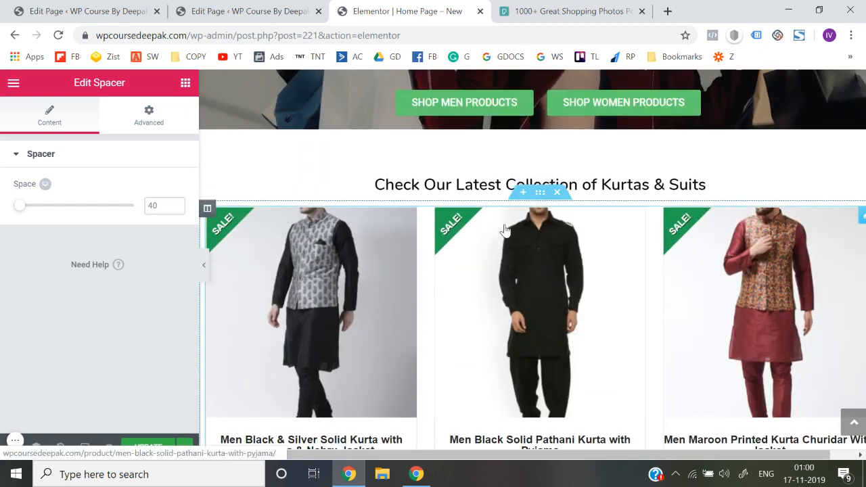
{"action": "scroll", "coordinate": [504, 230], "scroll_direction": "up", "scroll_amount": 4}
{"action": "mouse_move", "coordinate": [598, 112]}
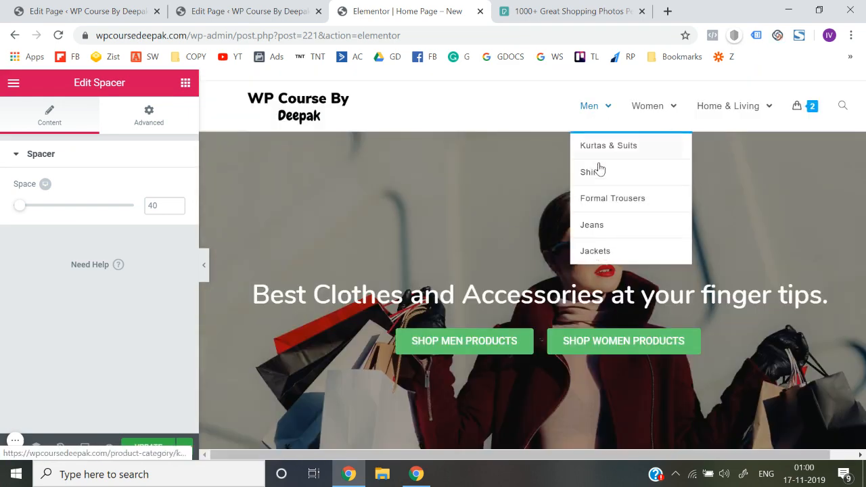
{"action": "scroll", "coordinate": [599, 176], "scroll_direction": "down", "scroll_amount": 4}
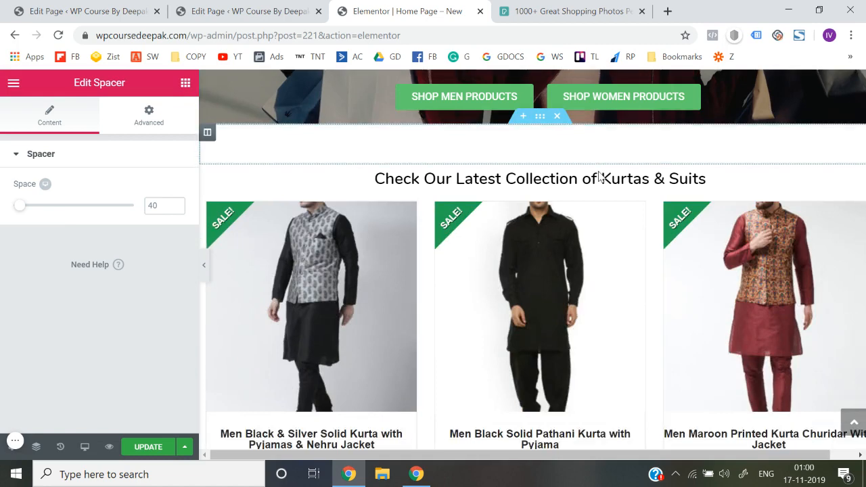
{"action": "right_click", "coordinate": [536, 161]}
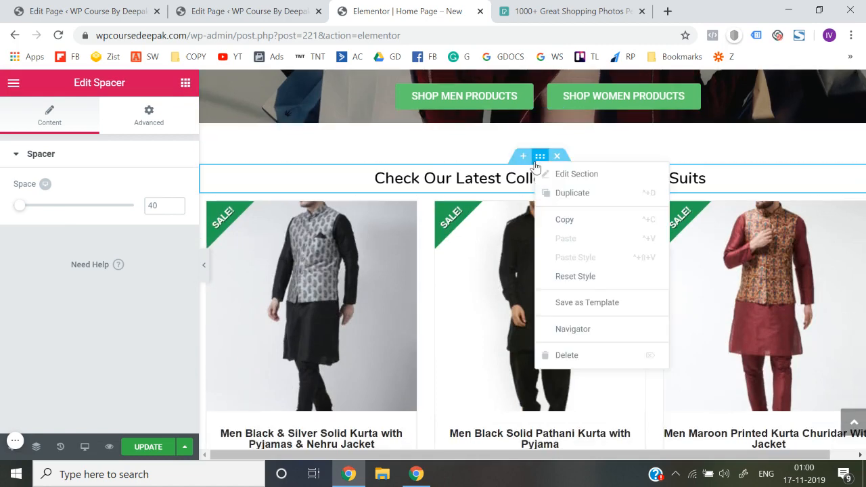
{"action": "left_click", "coordinate": [555, 191]}
{"action": "scroll", "coordinate": [557, 191], "scroll_direction": "down", "scroll_amount": 1}
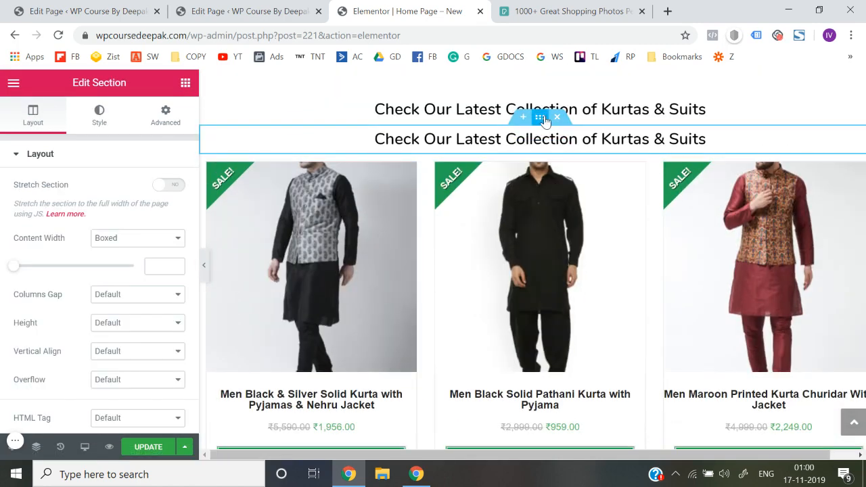
{"action": "left_click_drag", "start_coordinate": [541, 120], "coordinate": [546, 230]}
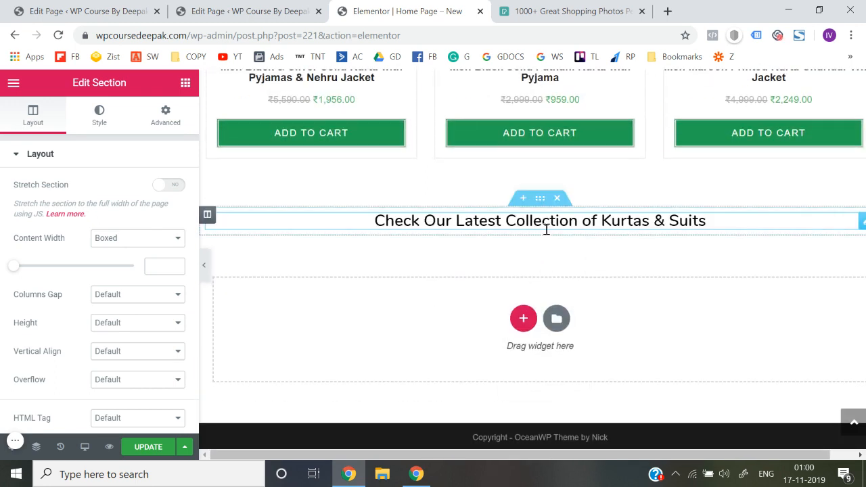
Change the copied heading's title to "Check Our Latest Collection of Shirts"
{"action": "left_click", "coordinate": [546, 230]}
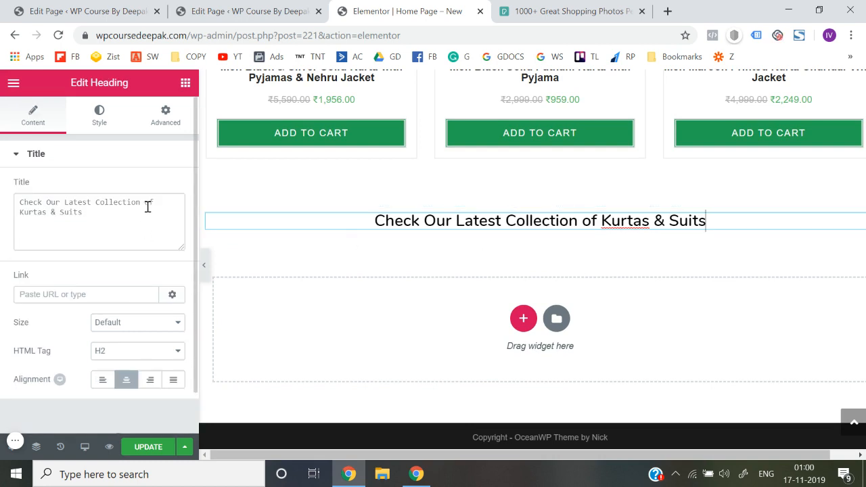
{"action": "left_click", "coordinate": [95, 223]}
{"action": "key", "text": "BackSpace"}
{"action": "key", "text": "BackSpace"}
{"action": "key", "text": "BackSpace"}
{"action": "key", "text": "BackSpace"}
{"action": "key", "text": "BackSpace"}
{"action": "key", "text": "BackSpace"}
{"action": "key", "text": "BackSpace"}
{"action": "key", "text": "BackSpace"}
{"action": "key", "text": "BackSpace"}
{"action": "key", "text": "BackSpace"}
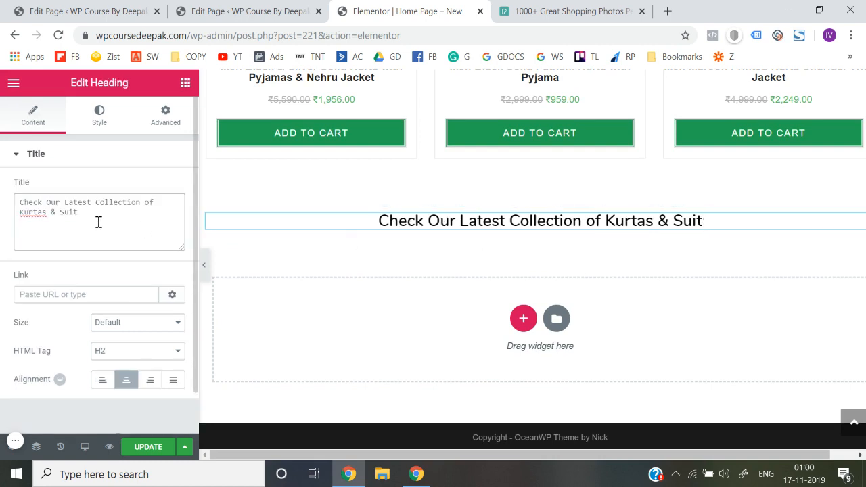
{"action": "key", "text": "BackSpace"}
{"action": "key", "text": "BackSpace"}
{"action": "key", "text": "BackSpace"}
{"action": "type", "text": "Shirts"}
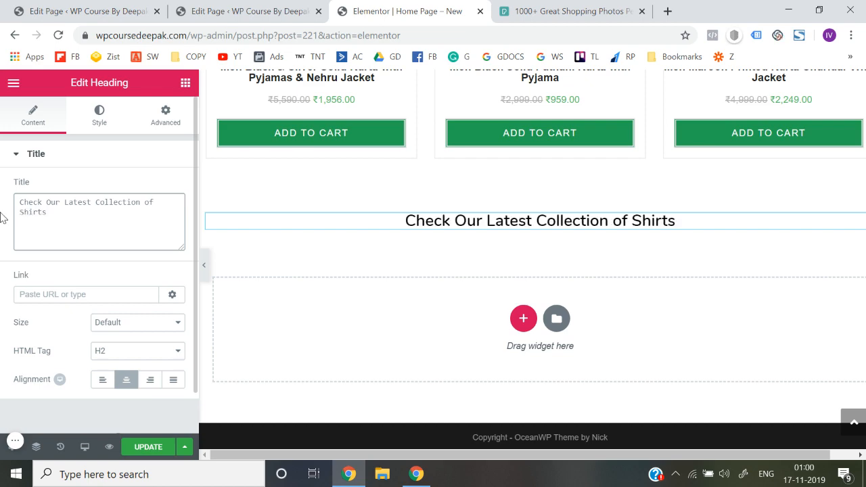
Duplicate the Kurtas & Suits product grid section and move the copy beneath the Shirts heading
{"action": "scroll", "coordinate": [472, 237], "scroll_direction": "up", "scroll_amount": 5}
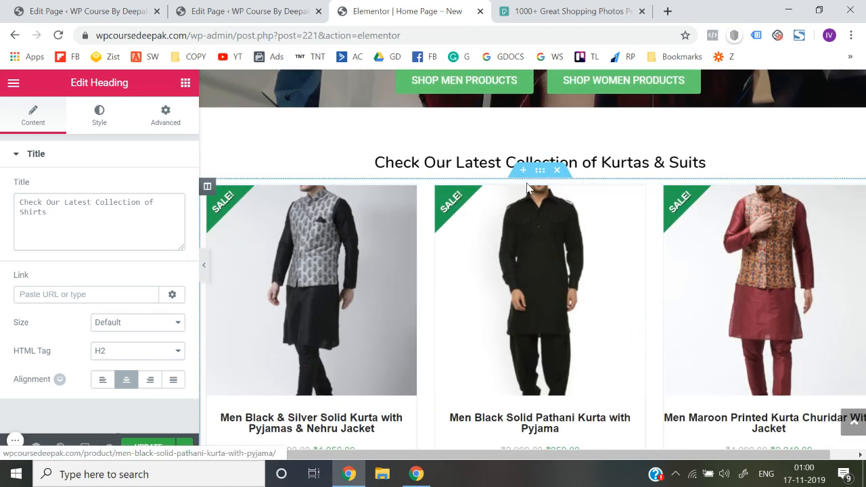
{"action": "right_click", "coordinate": [539, 174]}
{"action": "left_click", "coordinate": [552, 204]}
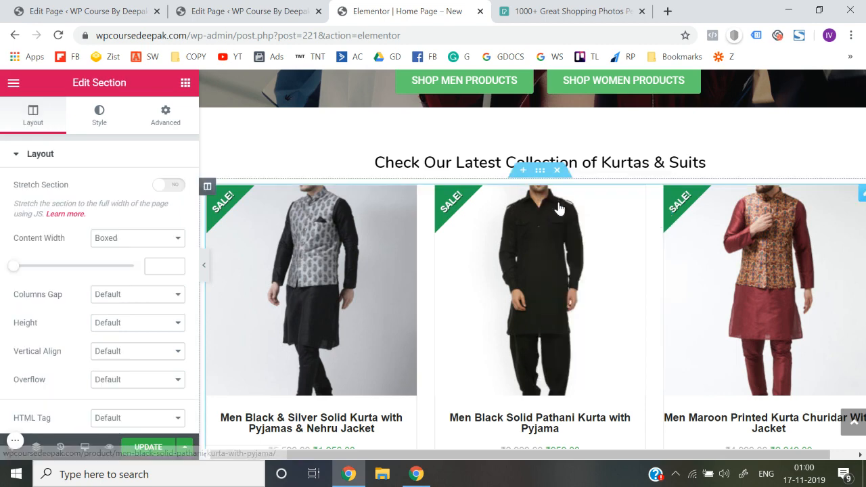
{"action": "scroll", "coordinate": [559, 208], "scroll_direction": "down", "scroll_amount": 5}
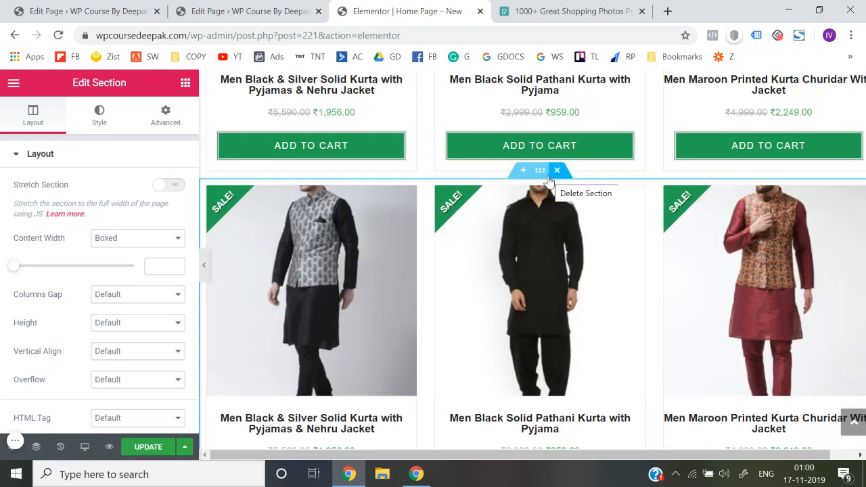
{"action": "left_click_drag", "start_coordinate": [539, 173], "coordinate": [514, 273]}
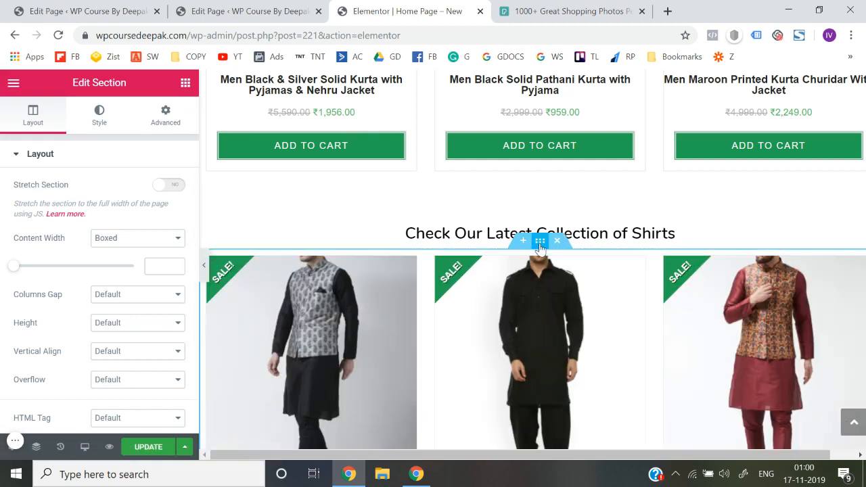
Replace the copied product grid's Kurtas & Suits category with Shirts
{"action": "left_click", "coordinate": [37, 169]}
{"action": "left_click", "coordinate": [498, 290]}
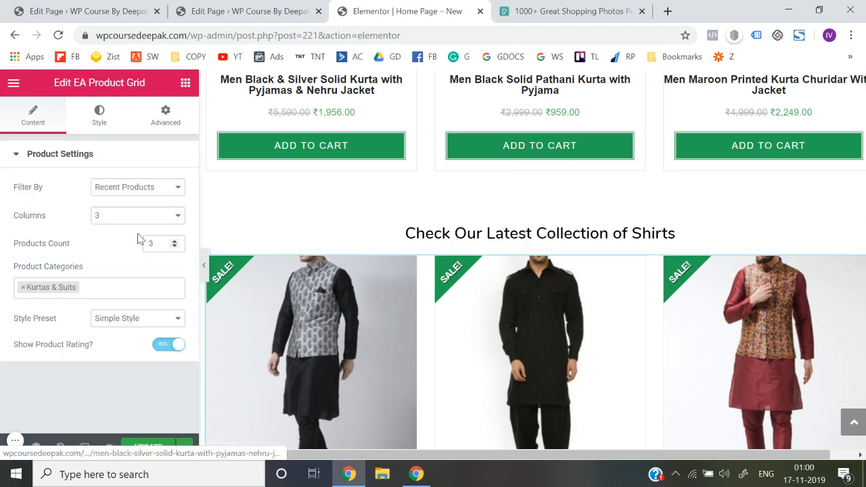
{"action": "left_click", "coordinate": [88, 286]}
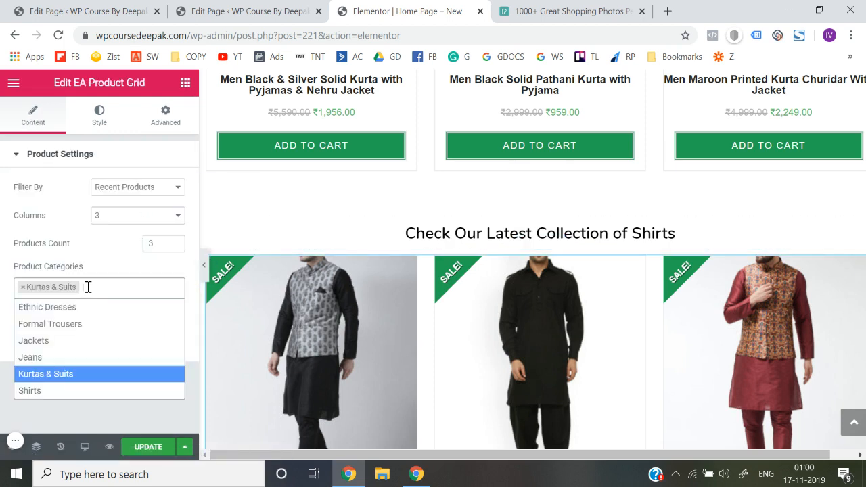
{"action": "key", "text": "BackSpace"}
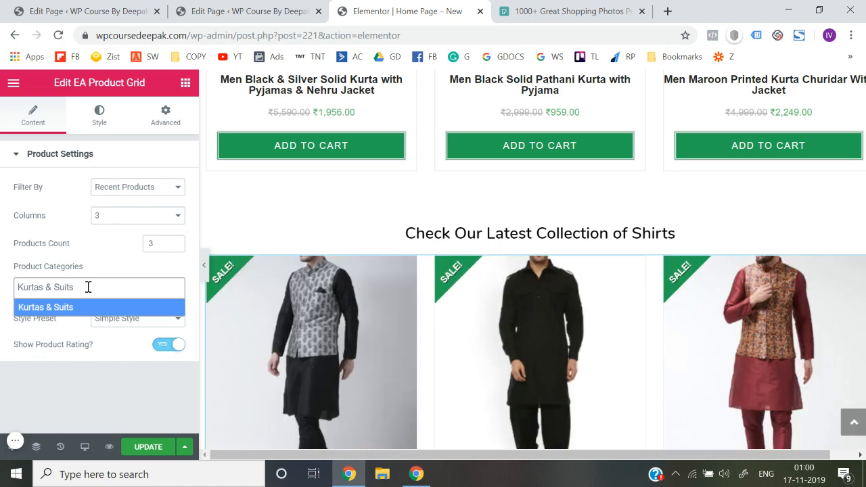
{"action": "key", "text": "ctrl+a"}
{"action": "key", "text": "BackSpace"}
{"action": "type", "text": "sh"}
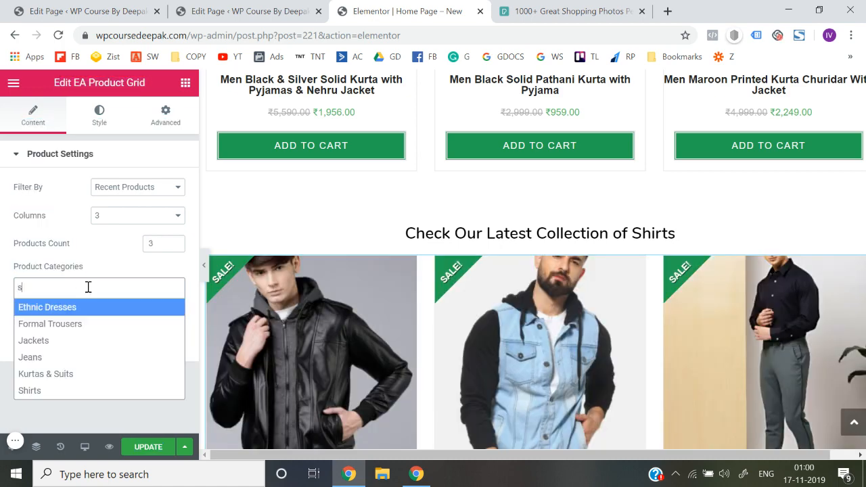
{"action": "left_click", "coordinate": [65, 309]}
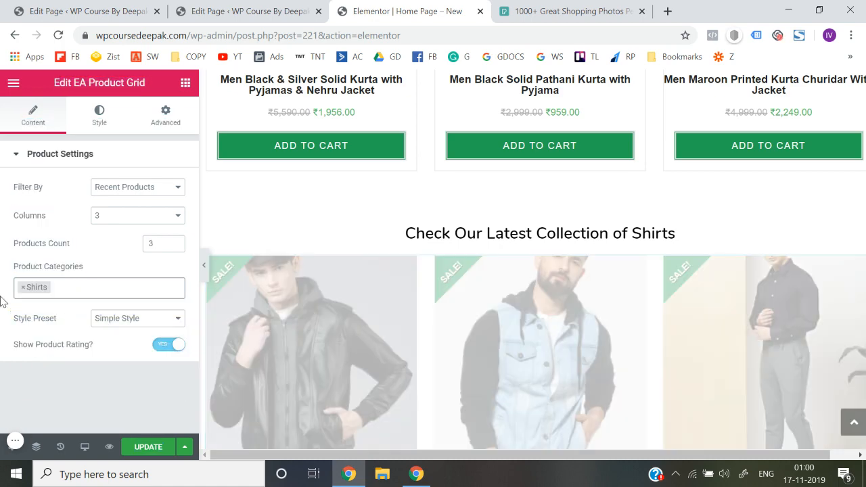
Collapse the editor panel and check the Shirts section against the Kurtas & Suits section at full width
{"action": "scroll", "coordinate": [400, 350], "scroll_direction": "down", "scroll_amount": 2}
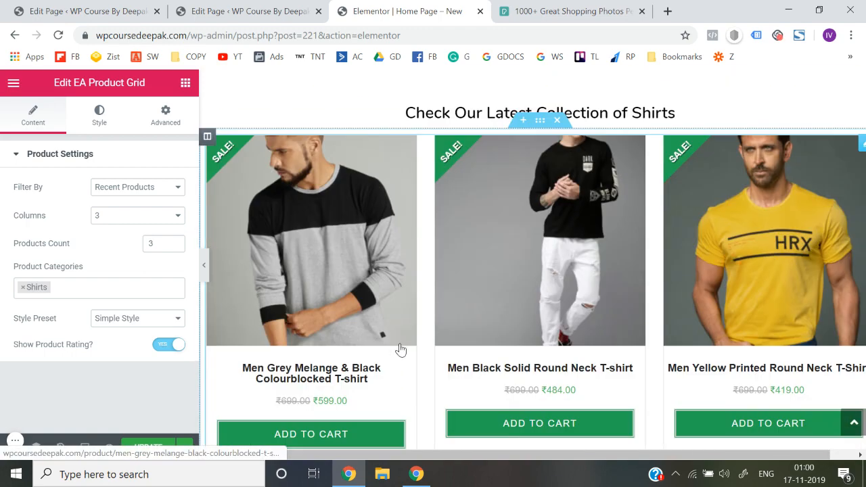
{"action": "left_click", "coordinate": [204, 265]}
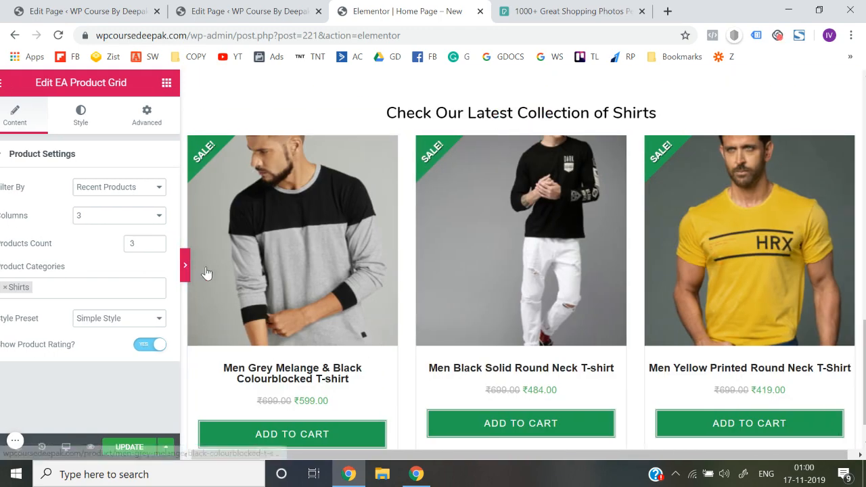
{"action": "scroll", "coordinate": [351, 272], "scroll_direction": "up", "scroll_amount": 4}
{"action": "scroll", "coordinate": [352, 273], "scroll_direction": "down", "scroll_amount": 3}
{"action": "scroll", "coordinate": [276, 266], "scroll_direction": "up", "scroll_amount": 6}
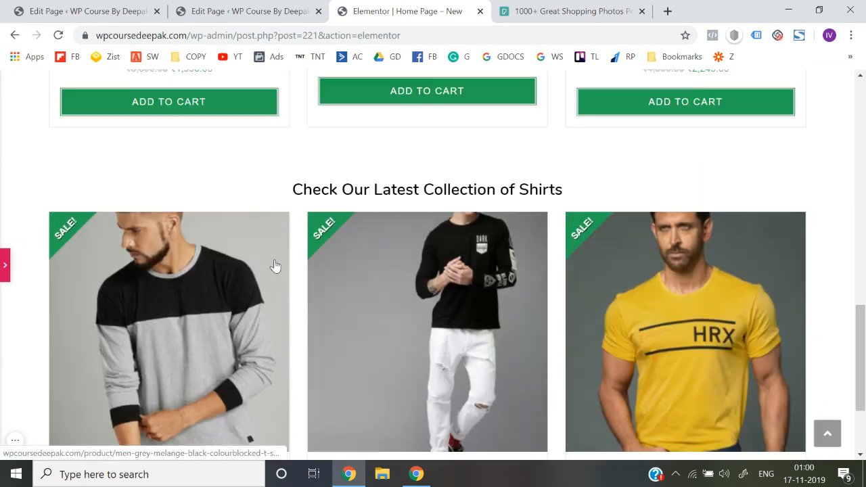
{"action": "scroll", "coordinate": [274, 264], "scroll_direction": "up", "scroll_amount": 3}
{"action": "scroll", "coordinate": [271, 261], "scroll_direction": "down", "scroll_amount": 5}
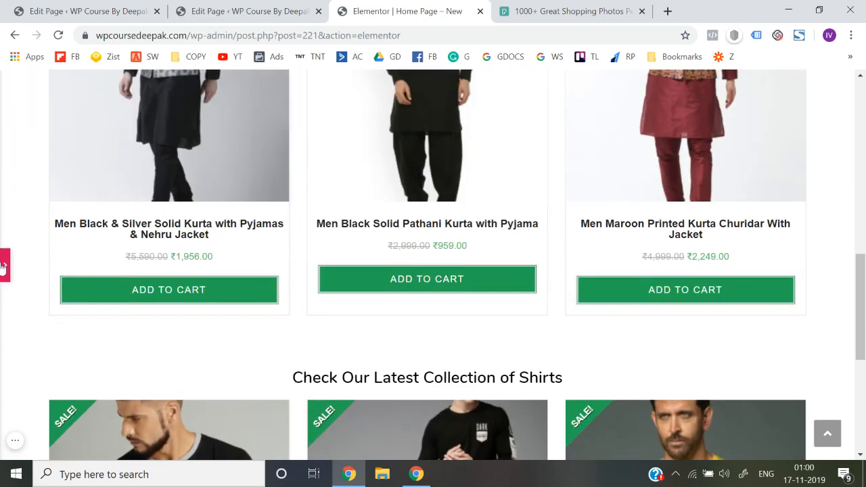
Set the Add to Cart button background of the Shirts product grid to orange #ea6f31 and copy that colour code
{"action": "left_click", "coordinate": [4, 265]}
{"action": "scroll", "coordinate": [386, 350], "scroll_direction": "down", "scroll_amount": 4}
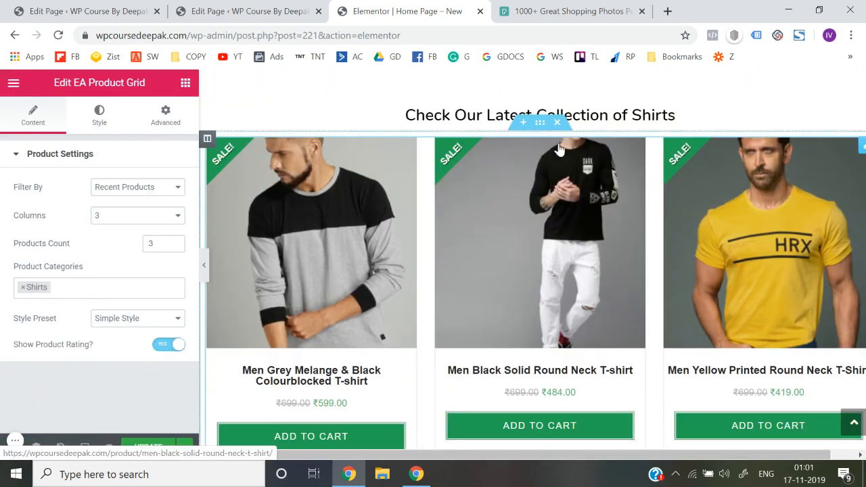
{"action": "left_click", "coordinate": [539, 123]}
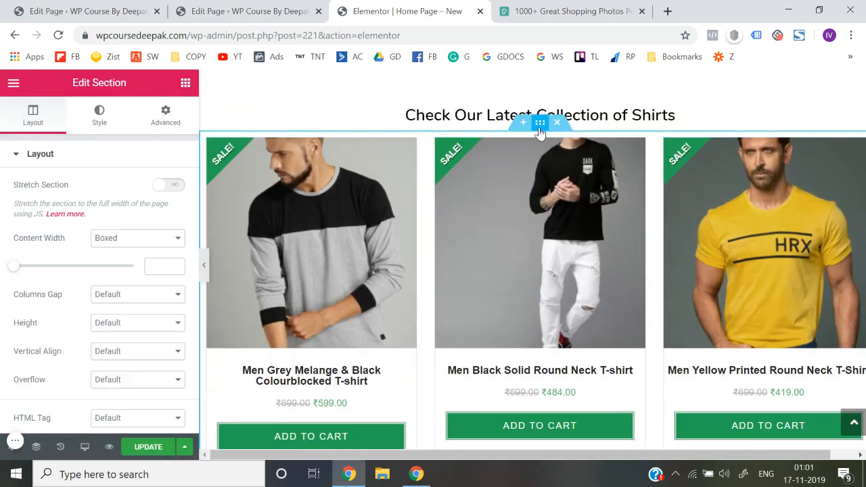
{"action": "left_click", "coordinate": [453, 274]}
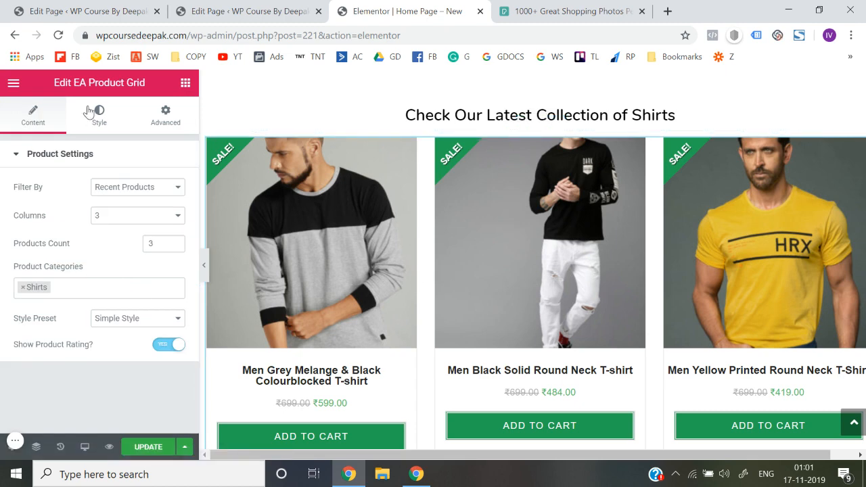
{"action": "left_click", "coordinate": [93, 118]}
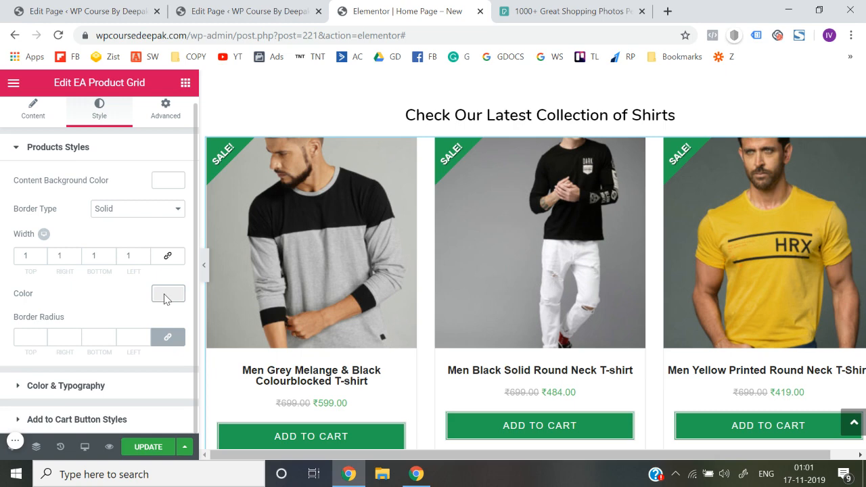
{"action": "left_click", "coordinate": [98, 420]}
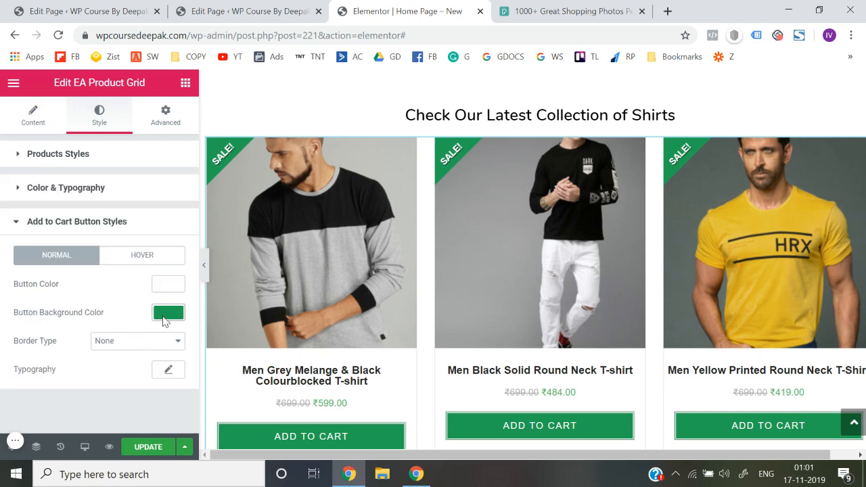
{"action": "left_click", "coordinate": [168, 313]}
{"action": "scroll", "coordinate": [163, 321], "scroll_direction": "down", "scroll_amount": 1}
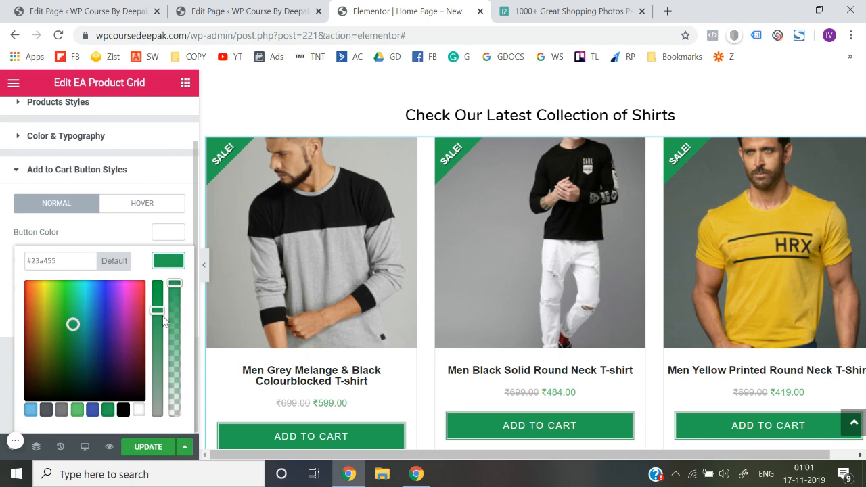
{"action": "left_click", "coordinate": [44, 288]}
{"action": "left_click", "coordinate": [35, 288]}
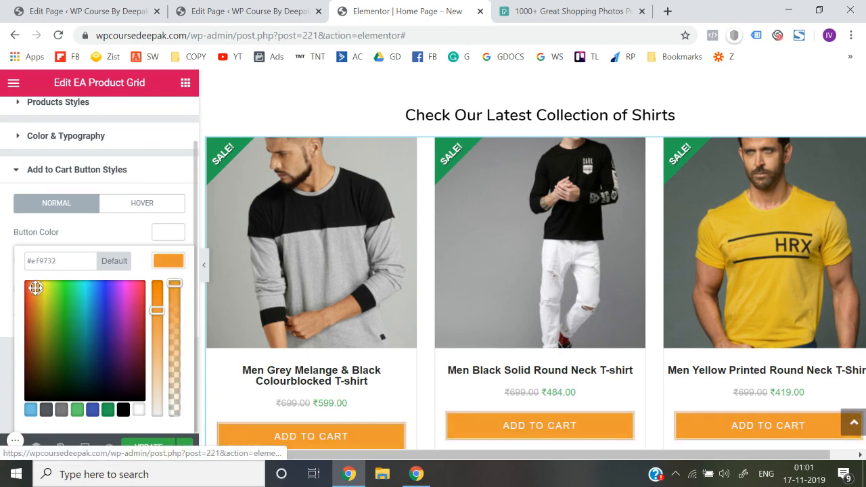
{"action": "left_click_drag", "start_coordinate": [32, 323], "coordinate": [31, 290]}
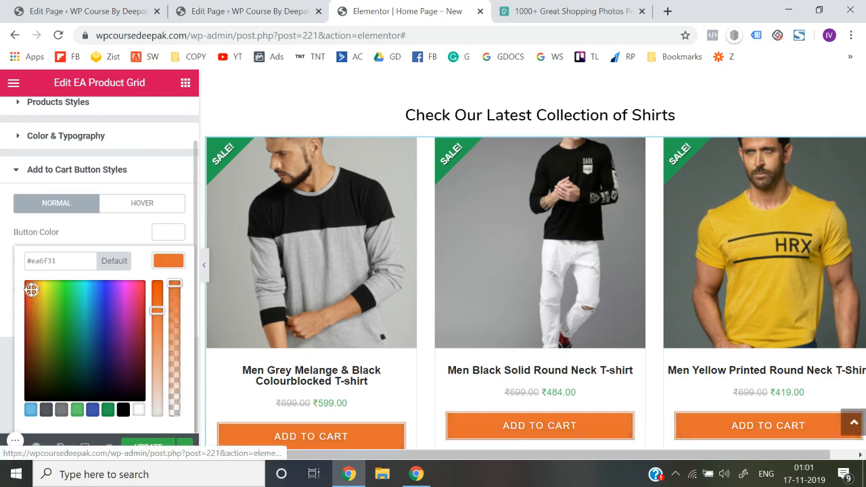
{"action": "left_click", "coordinate": [65, 260]}
{"action": "left_click", "coordinate": [3, 255]}
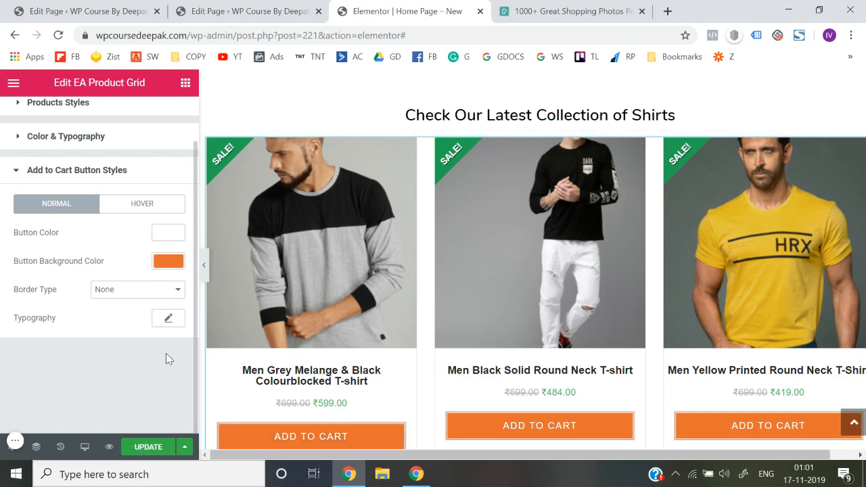
Examine the Shirts grid's button typography and product border options and its look beside the Kurtas & Suits grid
{"action": "left_click", "coordinate": [169, 319]}
{"action": "scroll", "coordinate": [171, 321], "scroll_direction": "up", "scroll_amount": 1}
{"action": "left_click", "coordinate": [2, 345]}
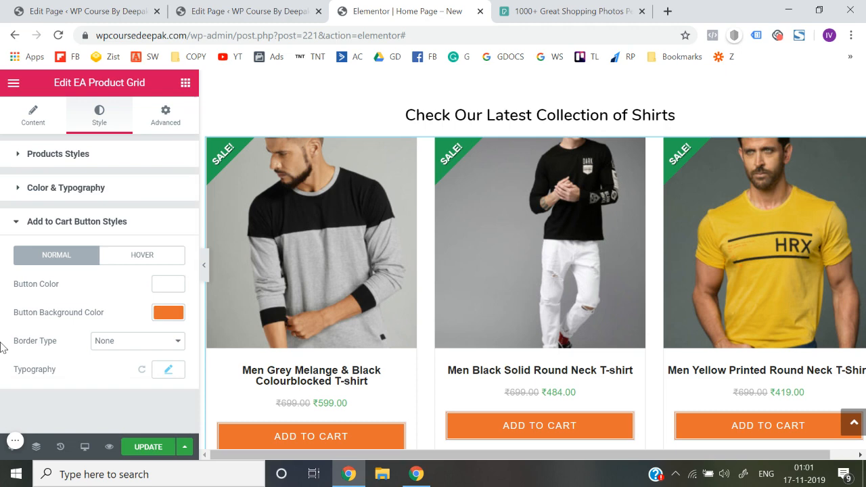
{"action": "left_click", "coordinate": [114, 153]}
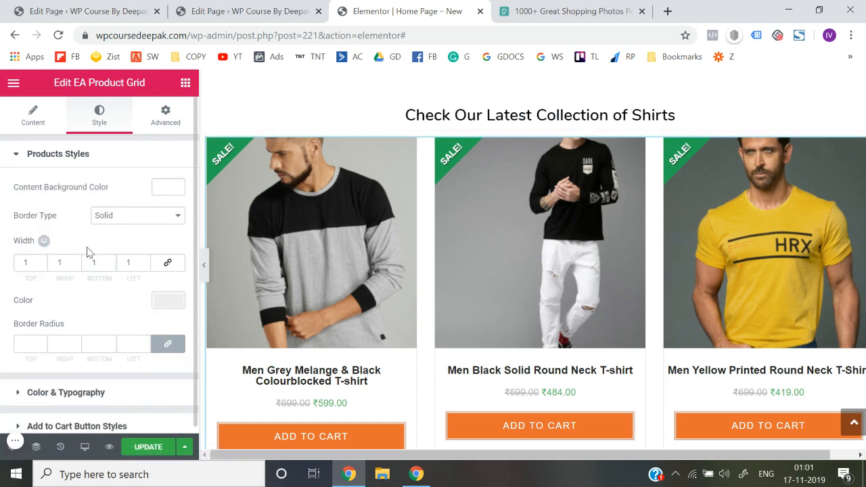
{"action": "scroll", "coordinate": [88, 245], "scroll_direction": "down", "scroll_amount": 1}
{"action": "left_click", "coordinate": [107, 209]}
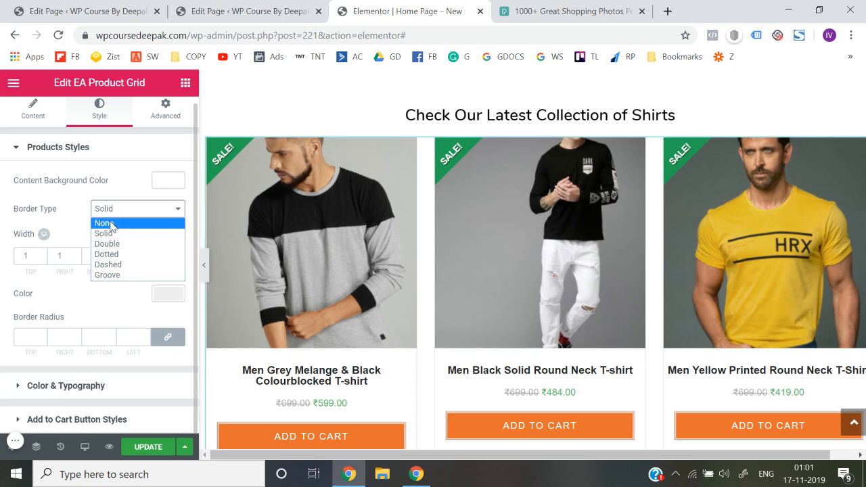
{"action": "left_click", "coordinate": [2, 250]}
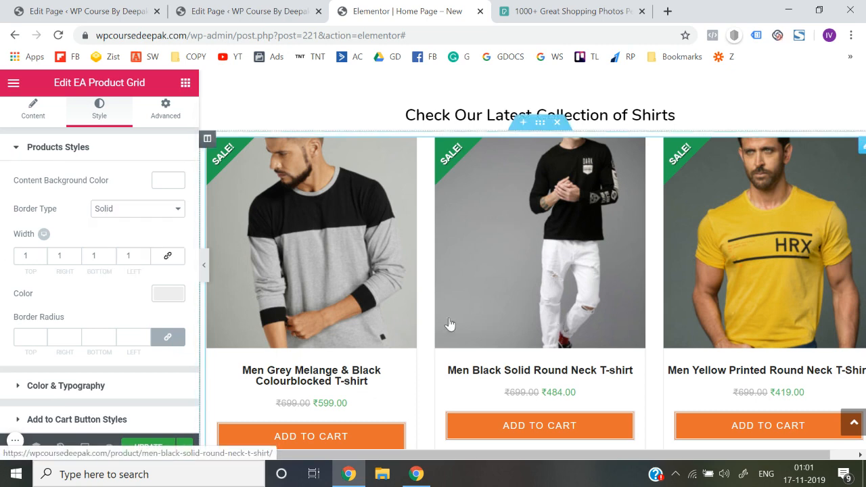
{"action": "scroll", "coordinate": [415, 328], "scroll_direction": "down", "scroll_amount": 1}
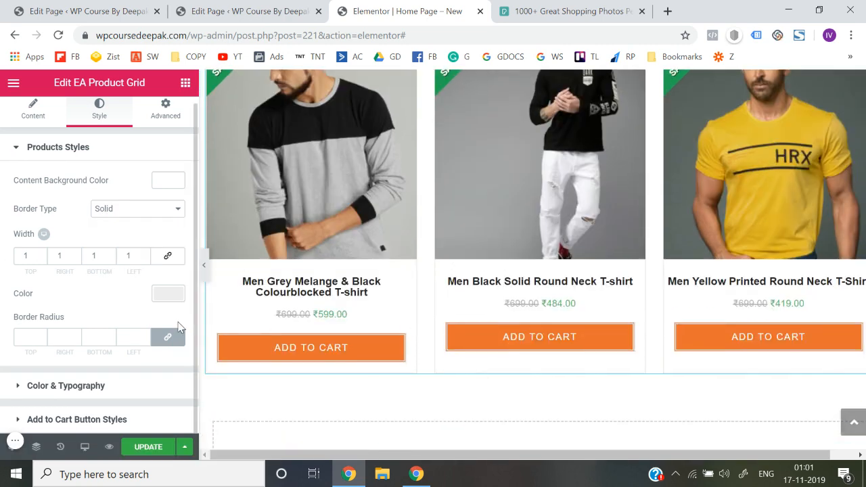
{"action": "scroll", "coordinate": [316, 256], "scroll_direction": "up", "scroll_amount": 2}
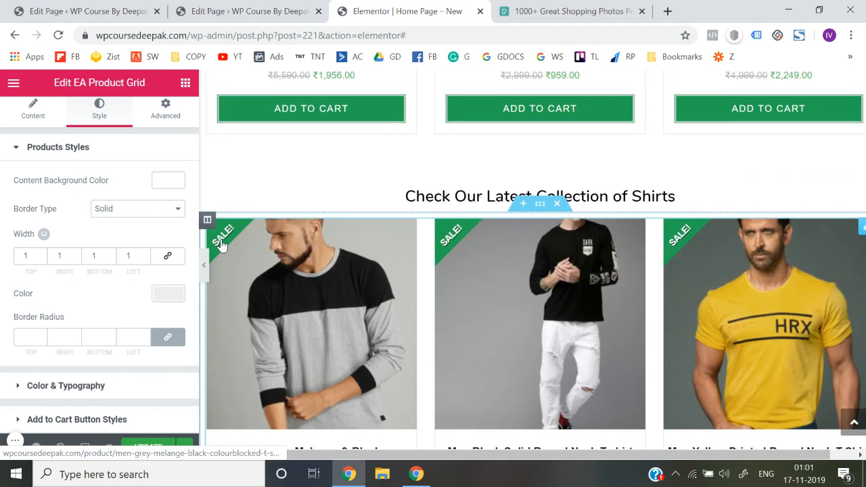
Set the Shirts grid's Sale Badge Background to the copied orange #ea6f31 and update the page
{"action": "left_click", "coordinate": [75, 385]}
{"action": "scroll", "coordinate": [77, 386], "scroll_direction": "down", "scroll_amount": 2}
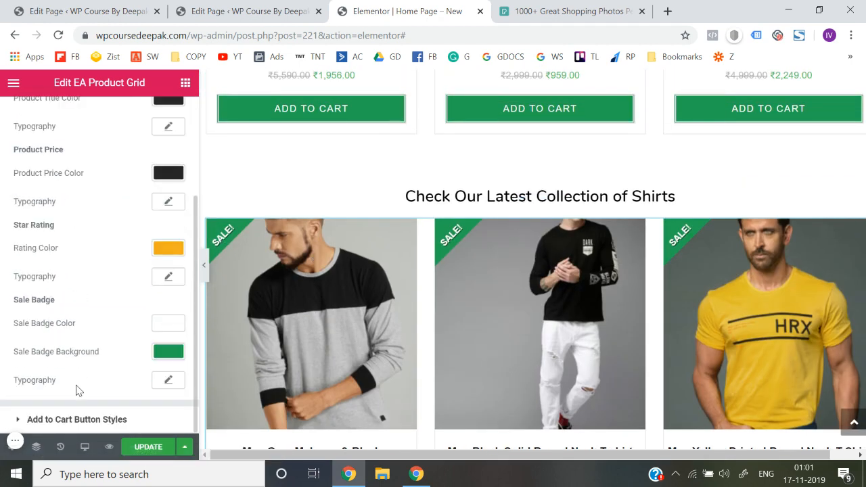
{"action": "left_click", "coordinate": [169, 352]}
{"action": "left_click", "coordinate": [94, 358]}
{"action": "key", "text": "ctrl+a"}
{"action": "key", "text": "ctrl+v"}
{"action": "left_click", "coordinate": [1, 339]}
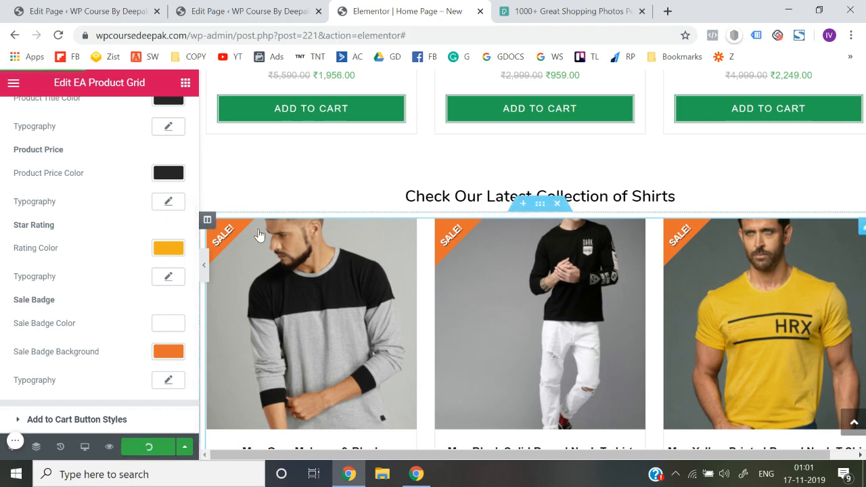
Exit the Elementor editor to the page's WordPress edit screen
{"action": "scroll", "coordinate": [13, 176], "scroll_direction": "up", "scroll_amount": 3}
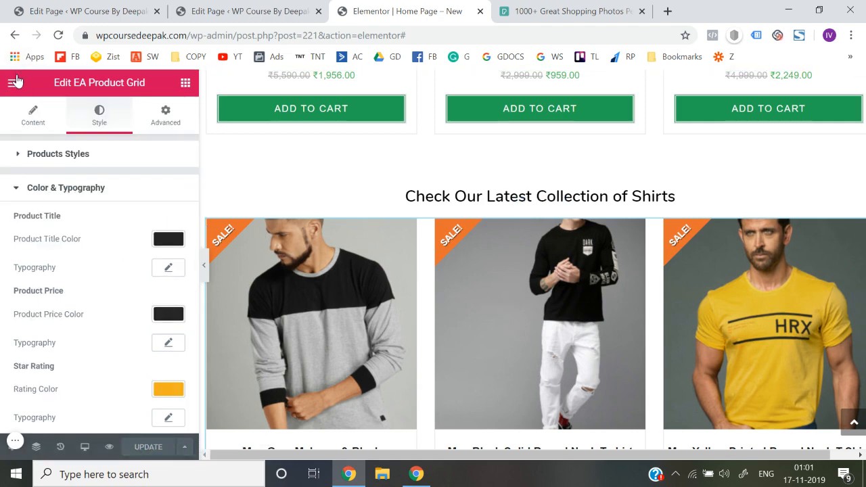
{"action": "left_click", "coordinate": [16, 81]}
{"action": "scroll", "coordinate": [128, 379], "scroll_direction": "down", "scroll_amount": 1}
{"action": "left_click", "coordinate": [98, 392]}
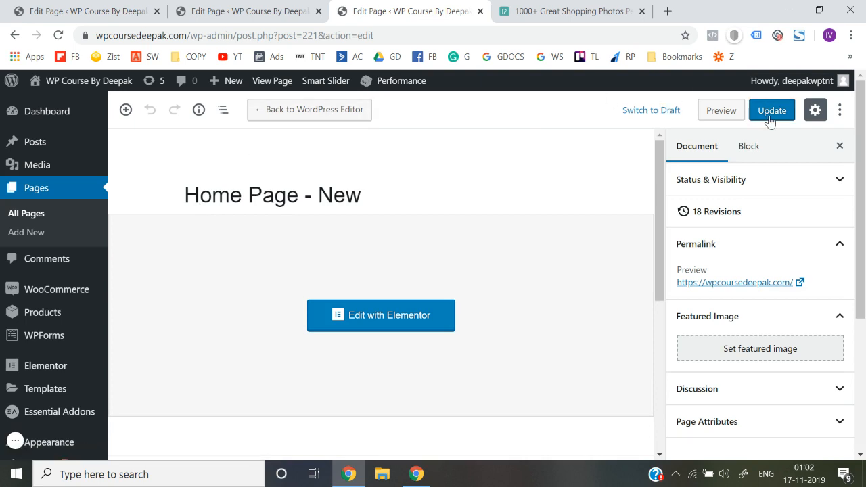
Open the live site in a new browser tab and check the Shirts section's heading, sale badges and buttons
{"action": "mouse_move", "coordinate": [81, 81]}
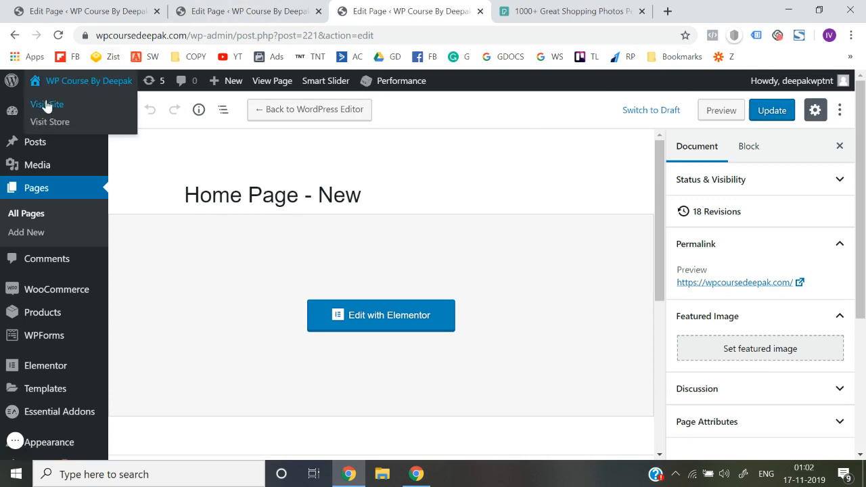
{"action": "right_click", "coordinate": [48, 104]}
{"action": "left_click", "coordinate": [74, 111]}
{"action": "left_click", "coordinate": [484, 10]}
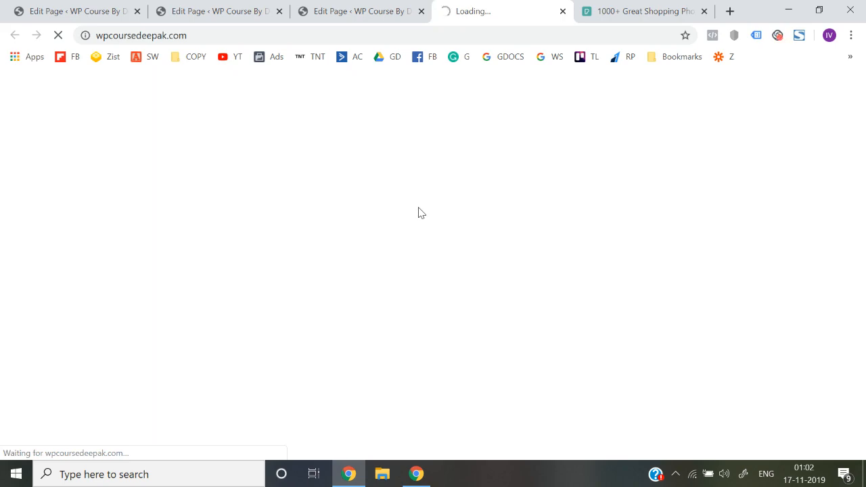
{"action": "scroll", "coordinate": [418, 209], "scroll_direction": "down", "scroll_amount": 10}
{"action": "scroll", "coordinate": [418, 212], "scroll_direction": "down", "scroll_amount": 4}
{"action": "scroll", "coordinate": [418, 213], "scroll_direction": "up", "scroll_amount": 4}
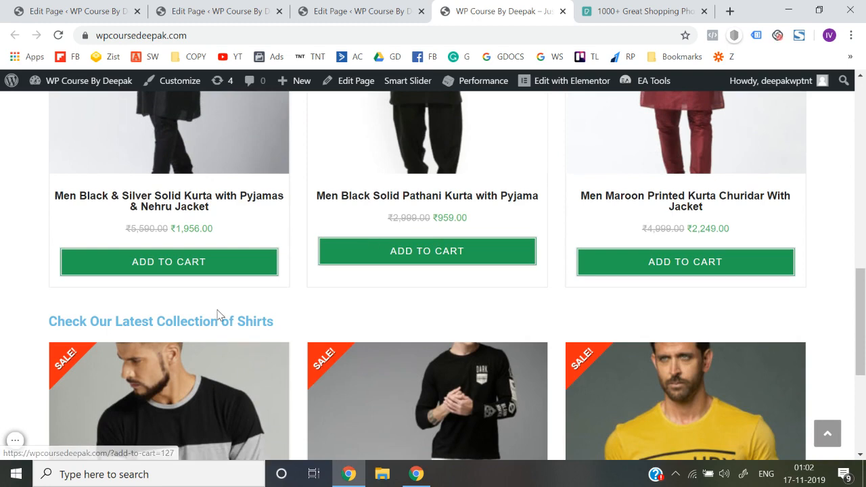
{"action": "scroll", "coordinate": [217, 314], "scroll_direction": "up", "scroll_amount": 4}
{"action": "scroll", "coordinate": [217, 315], "scroll_direction": "down", "scroll_amount": 8}
Purge all site caches and reload the home page to check both product sections
{"action": "mouse_move", "coordinate": [439, 81]}
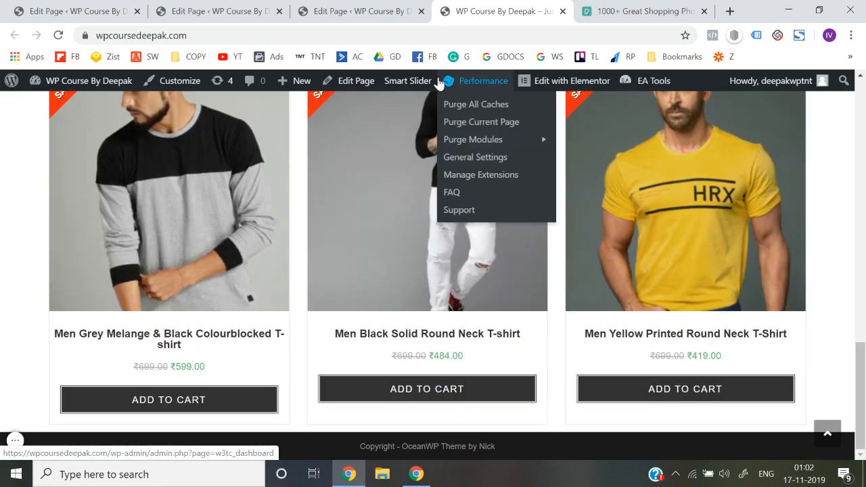
{"action": "left_click", "coordinate": [476, 111]}
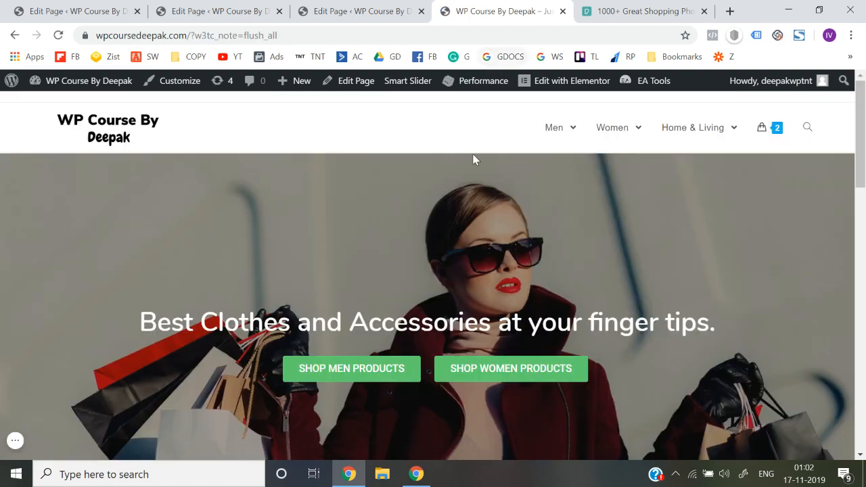
{"action": "scroll", "coordinate": [473, 160], "scroll_direction": "down", "scroll_amount": 10}
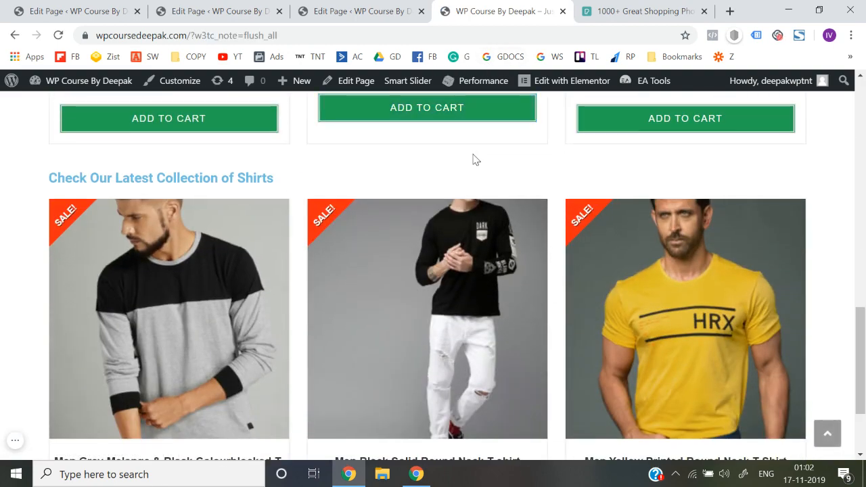
{"action": "key", "text": "F5"}
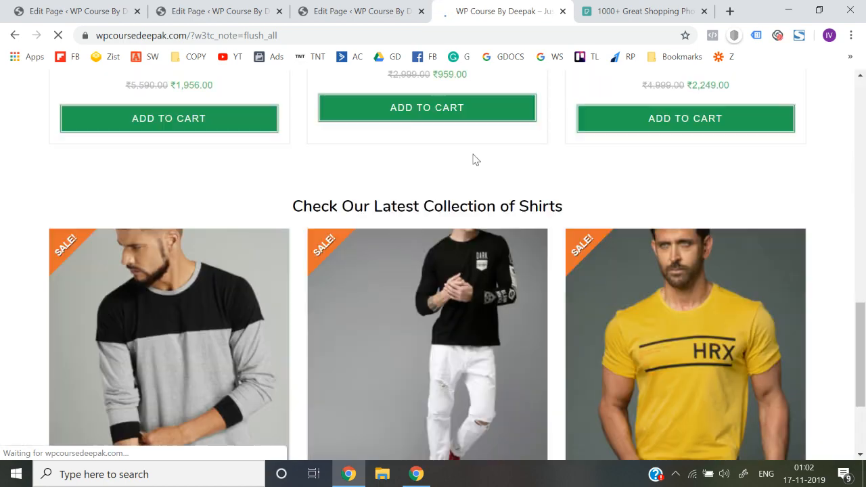
{"action": "scroll", "coordinate": [474, 159], "scroll_direction": "up", "scroll_amount": 2}
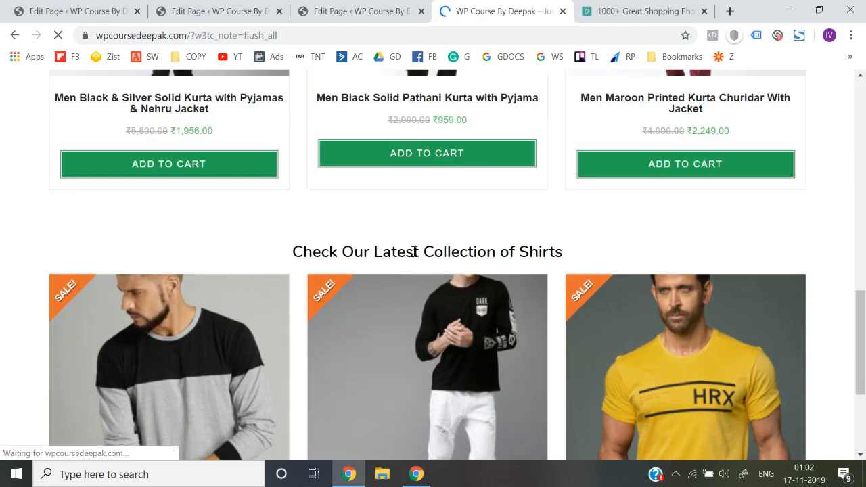
{"action": "scroll", "coordinate": [411, 255], "scroll_direction": "up", "scroll_amount": 5}
Inspect the home page in the Galaxy S5 mobile preview from banner to Shirts grid, then return to the full-width view
{"action": "right_click", "coordinate": [1, 224]}
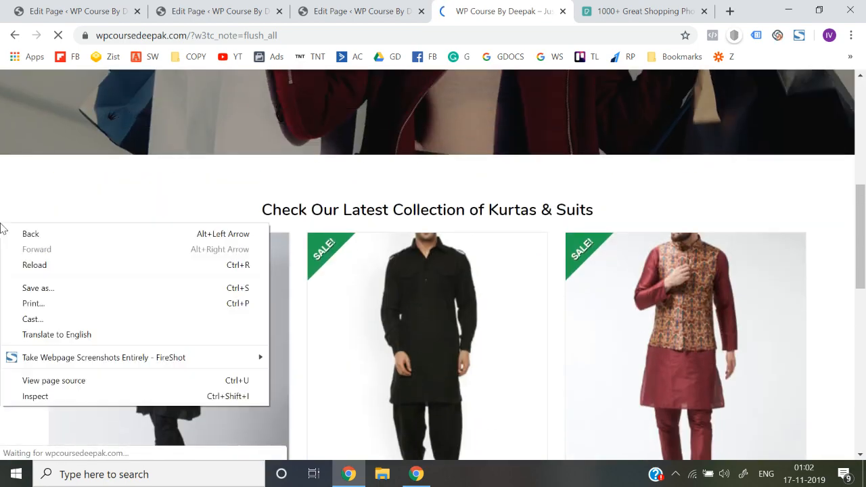
{"action": "left_click", "coordinate": [35, 396]}
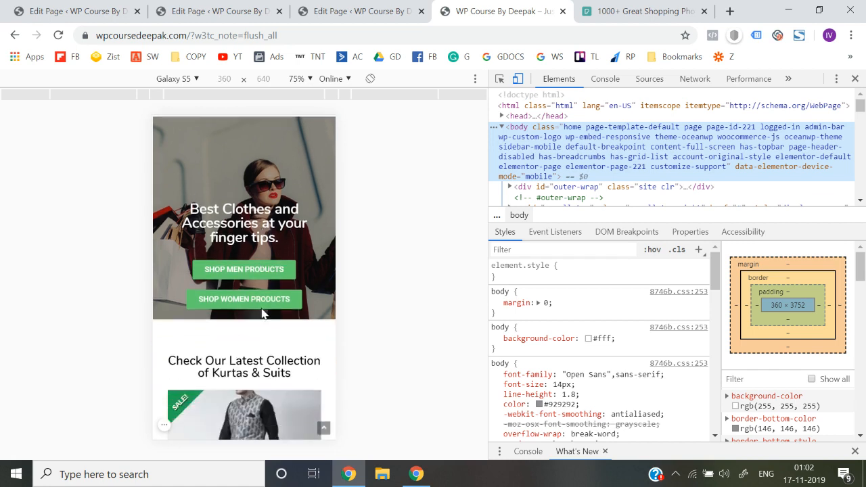
{"action": "scroll", "coordinate": [234, 323], "scroll_direction": "down", "scroll_amount": 1}
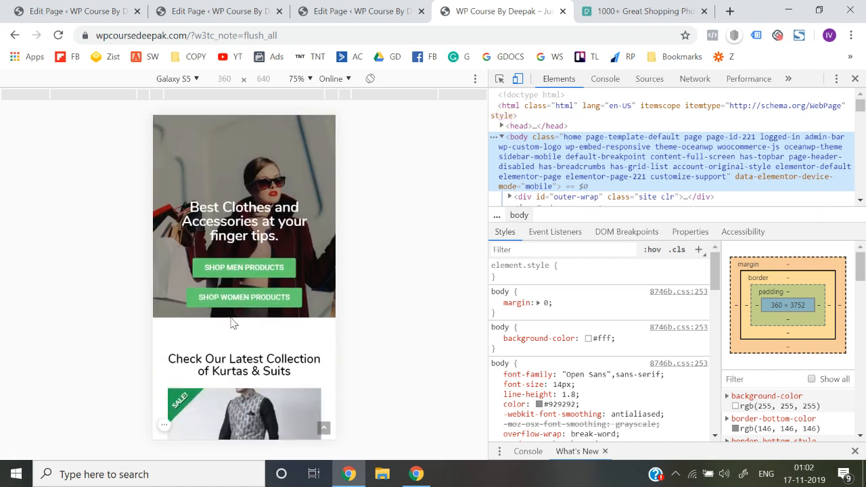
{"action": "scroll", "coordinate": [231, 324], "scroll_direction": "down", "scroll_amount": 7}
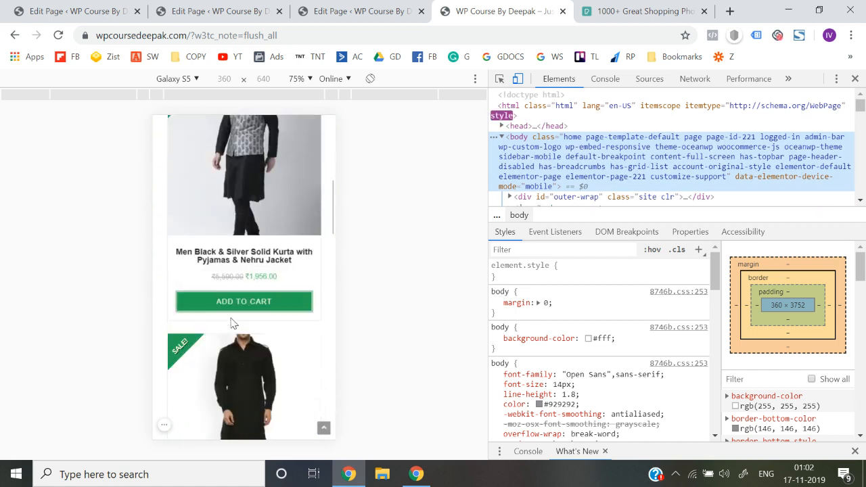
{"action": "scroll", "coordinate": [231, 324], "scroll_direction": "down", "scroll_amount": 10}
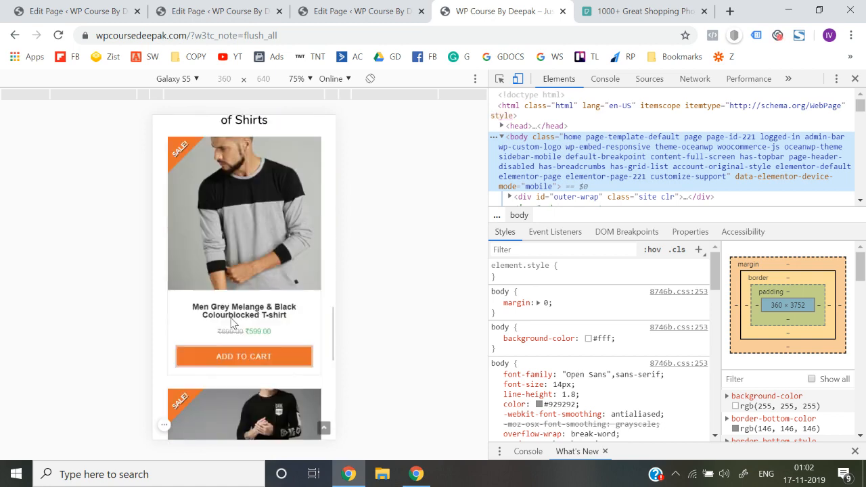
{"action": "scroll", "coordinate": [231, 324], "scroll_direction": "down", "scroll_amount": 2}
{"action": "scroll", "coordinate": [231, 323], "scroll_direction": "up", "scroll_amount": 15}
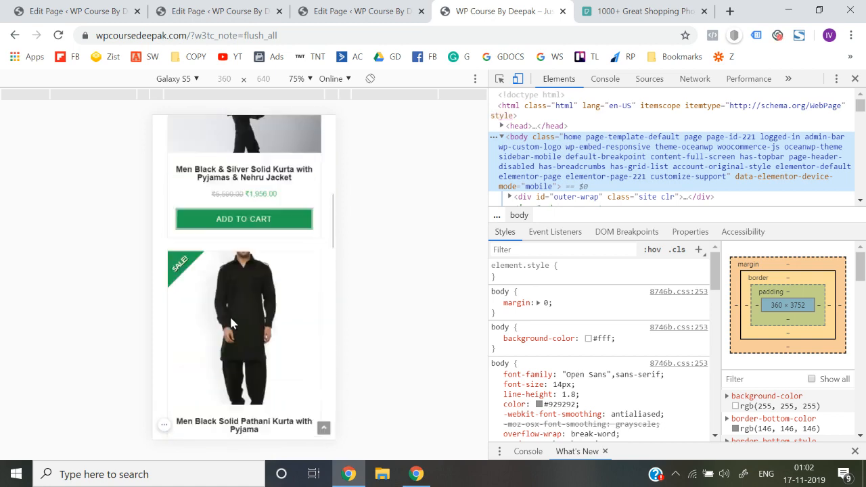
{"action": "left_click", "coordinate": [855, 79]}
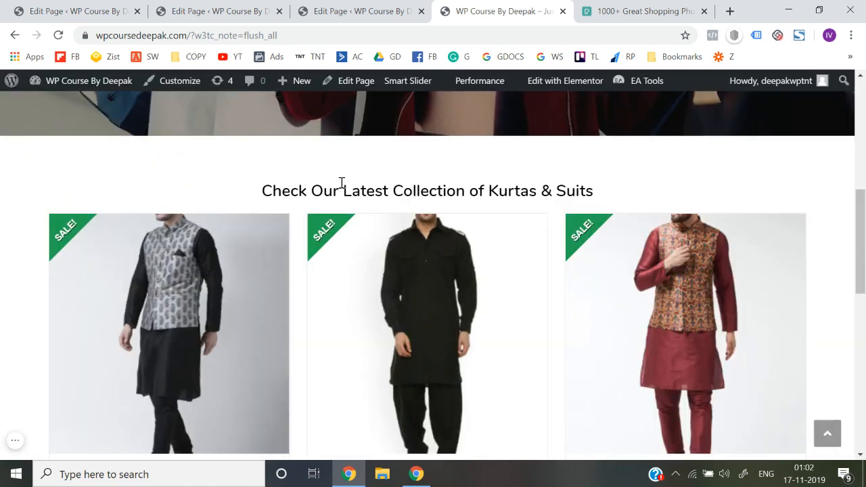
{"action": "scroll", "coordinate": [342, 183], "scroll_direction": "up", "scroll_amount": 5}
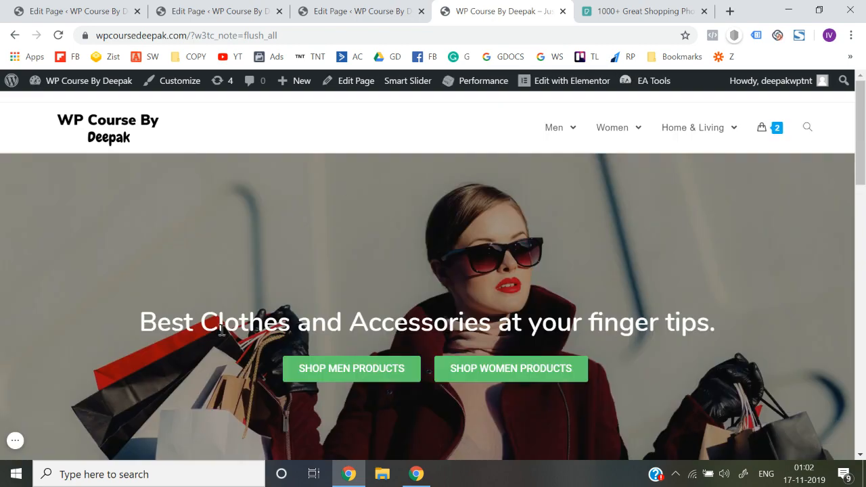
Review the finished full-width home page from the banner through the Kurtas & Suits grid to the Shirts grid and footer
{"action": "scroll", "coordinate": [221, 330], "scroll_direction": "down", "scroll_amount": 15}
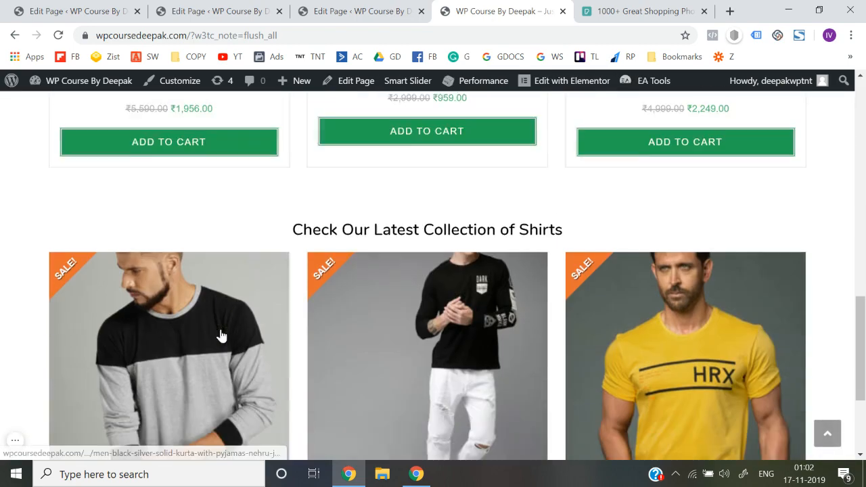
{"action": "scroll", "coordinate": [220, 333], "scroll_direction": "up", "scroll_amount": 4}
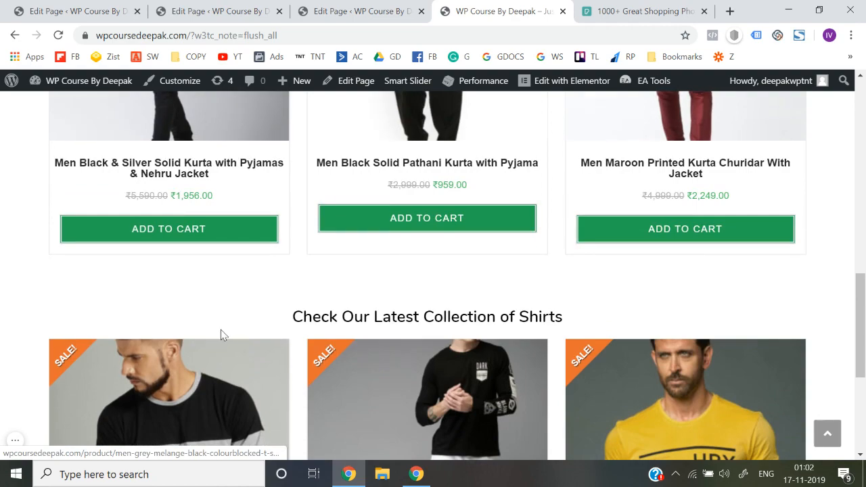
{"action": "scroll", "coordinate": [221, 329], "scroll_direction": "up", "scroll_amount": 8}
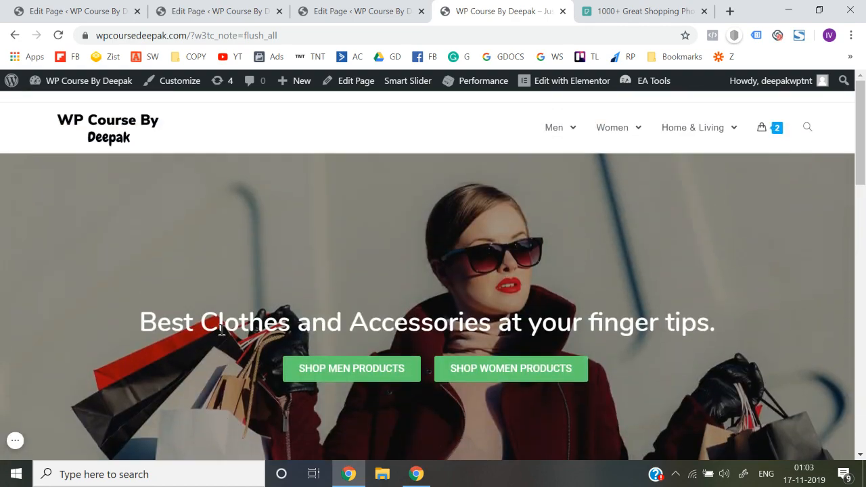
{"action": "scroll", "coordinate": [221, 330], "scroll_direction": "down", "scroll_amount": 7}
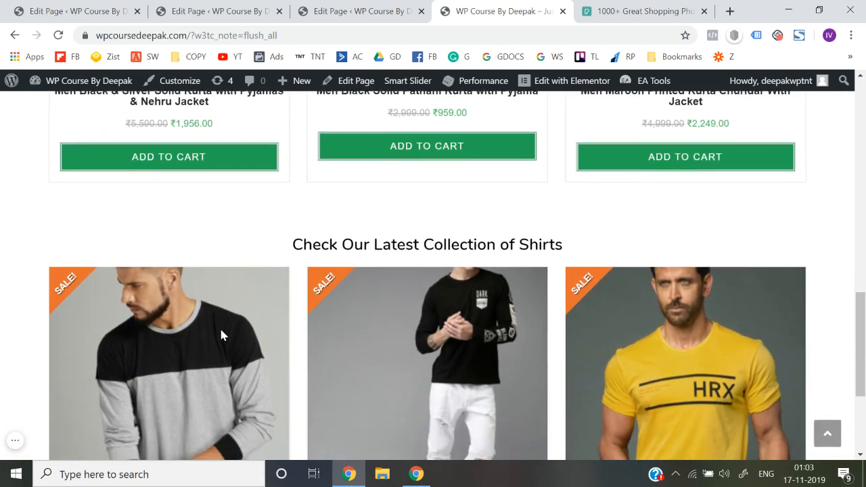
{"action": "scroll", "coordinate": [222, 330], "scroll_direction": "up", "scroll_amount": 6}
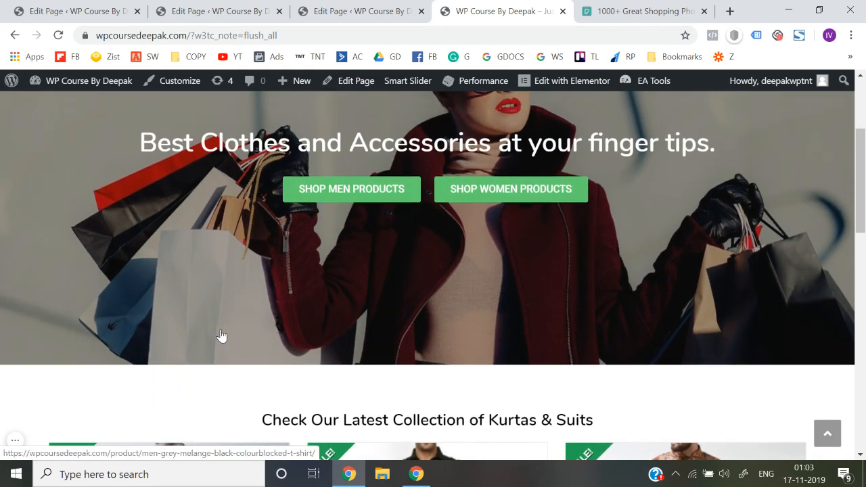
{"action": "scroll", "coordinate": [221, 335], "scroll_direction": "down", "scroll_amount": 15}
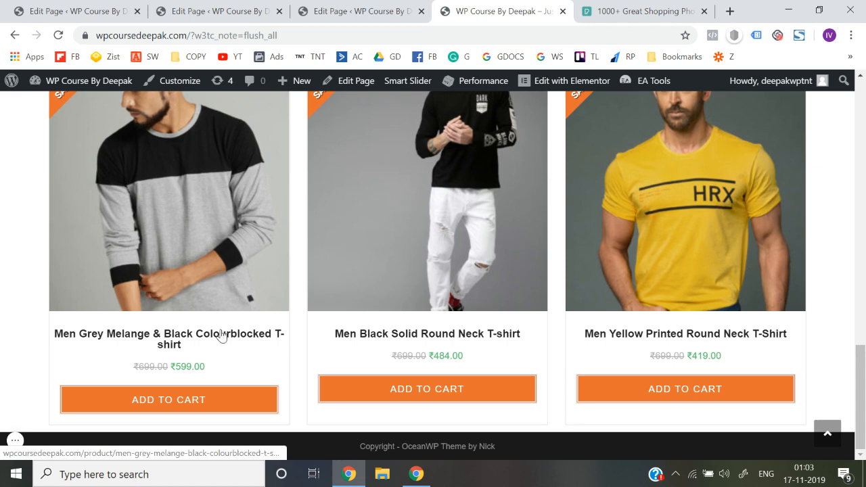
{"action": "scroll", "coordinate": [221, 334], "scroll_direction": "up", "scroll_amount": 6}
{"action": "scroll", "coordinate": [221, 335], "scroll_direction": "up", "scroll_amount": 5}
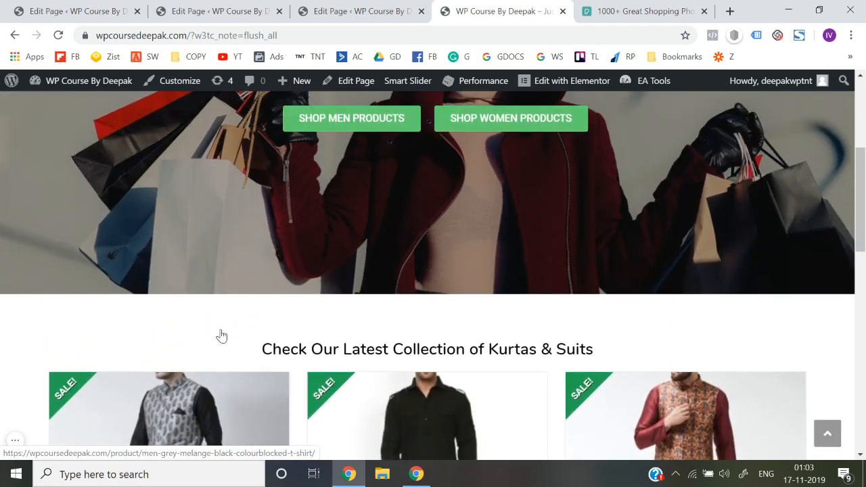
{"action": "left_click", "coordinate": [17, 443]}
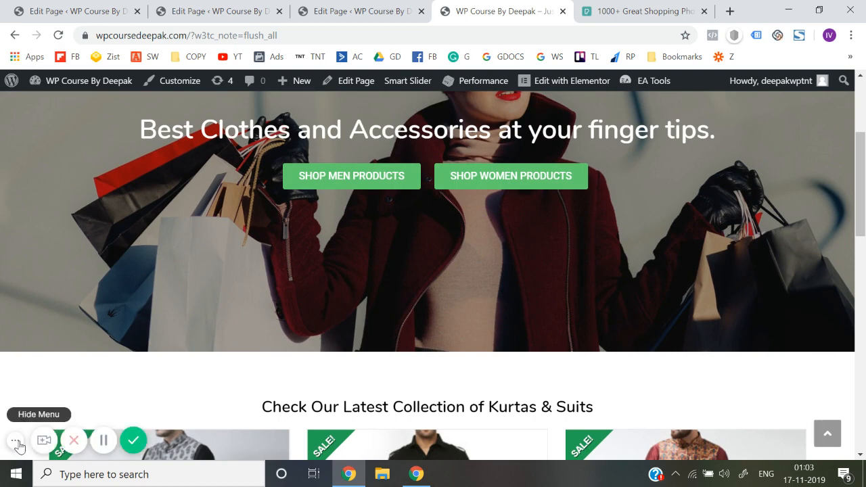